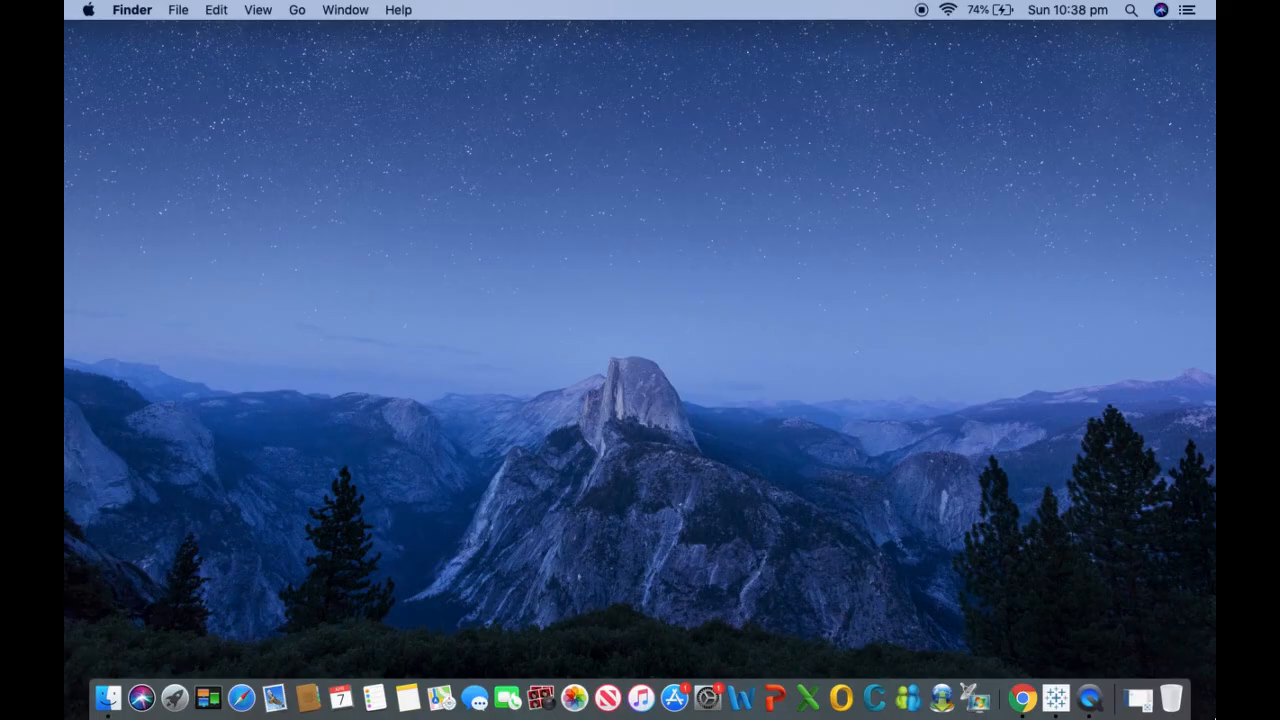
Step: Open the workbook Global Superstore.xls from Documents, My Tableau Repository, Datasources, Tableau
left_click(298, 12)
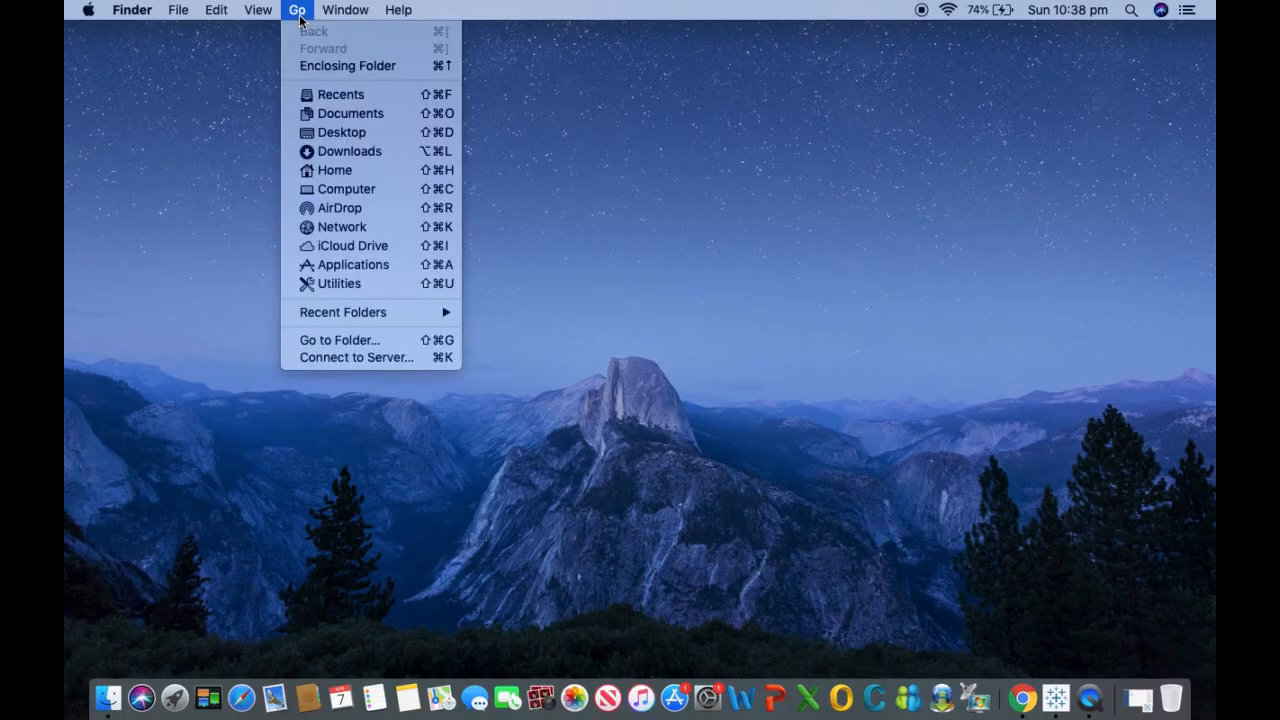
left_click(349, 117)
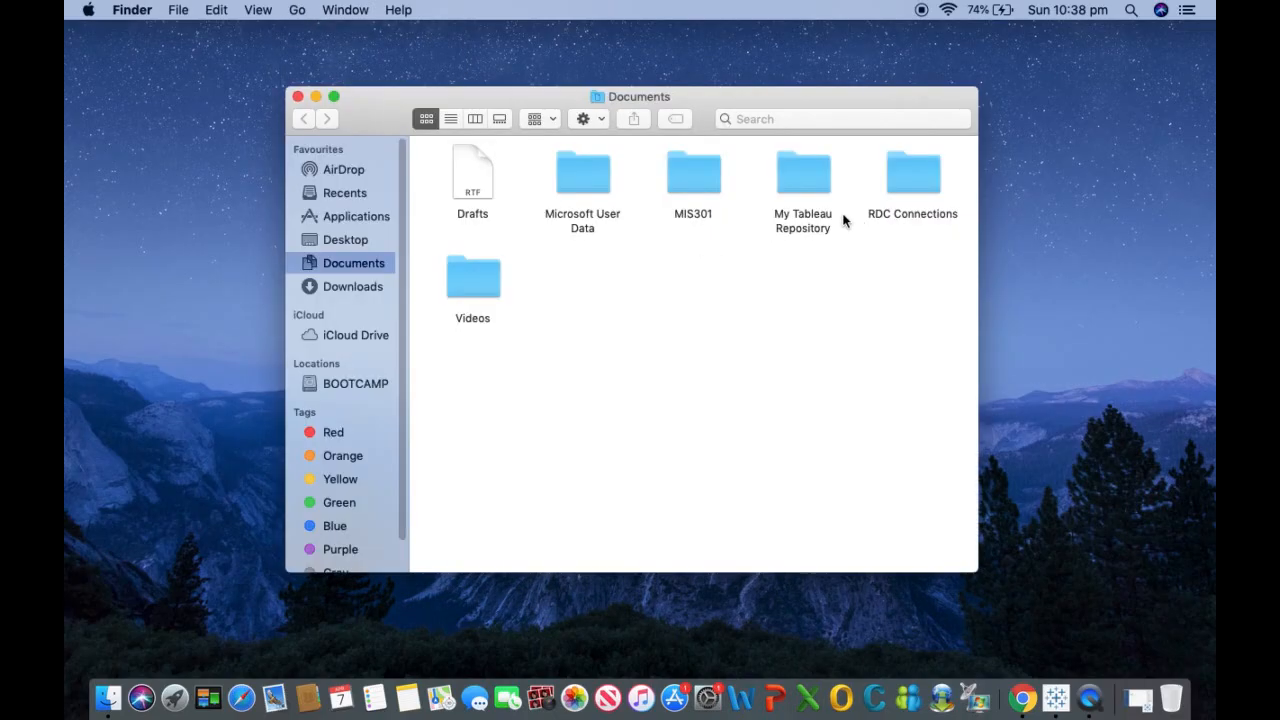
double_click(819, 186)
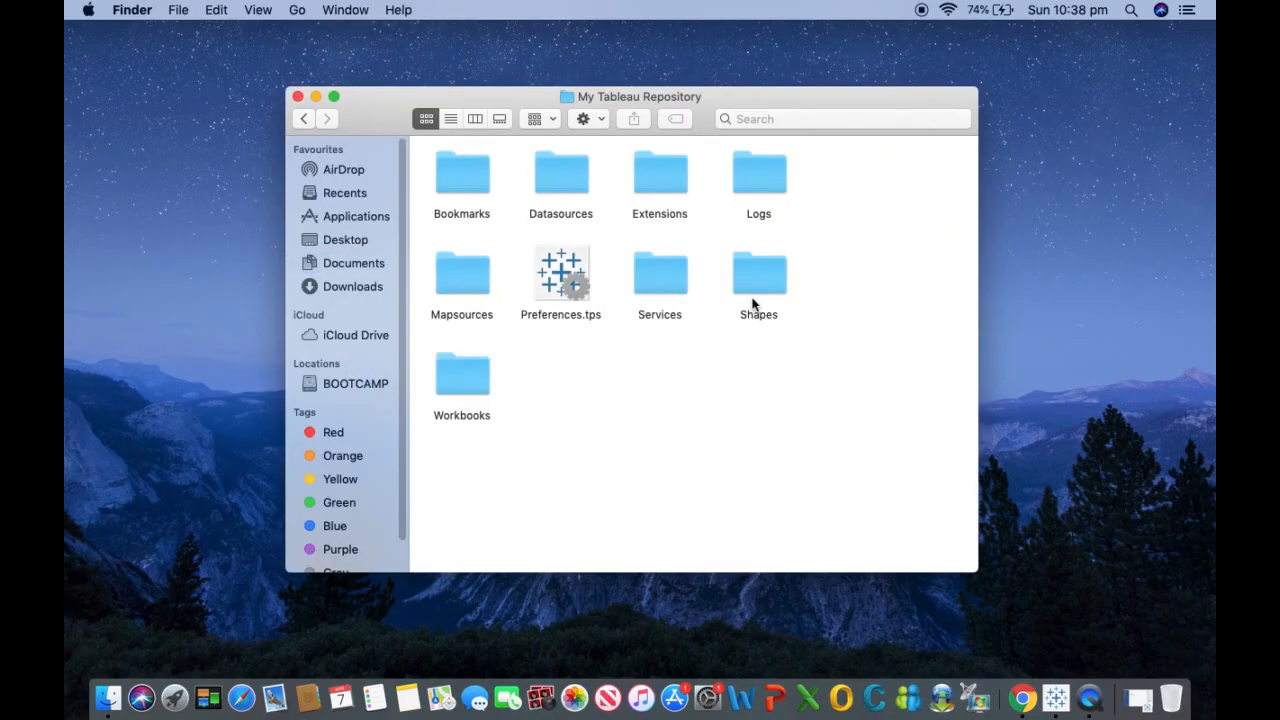
double_click(579, 184)
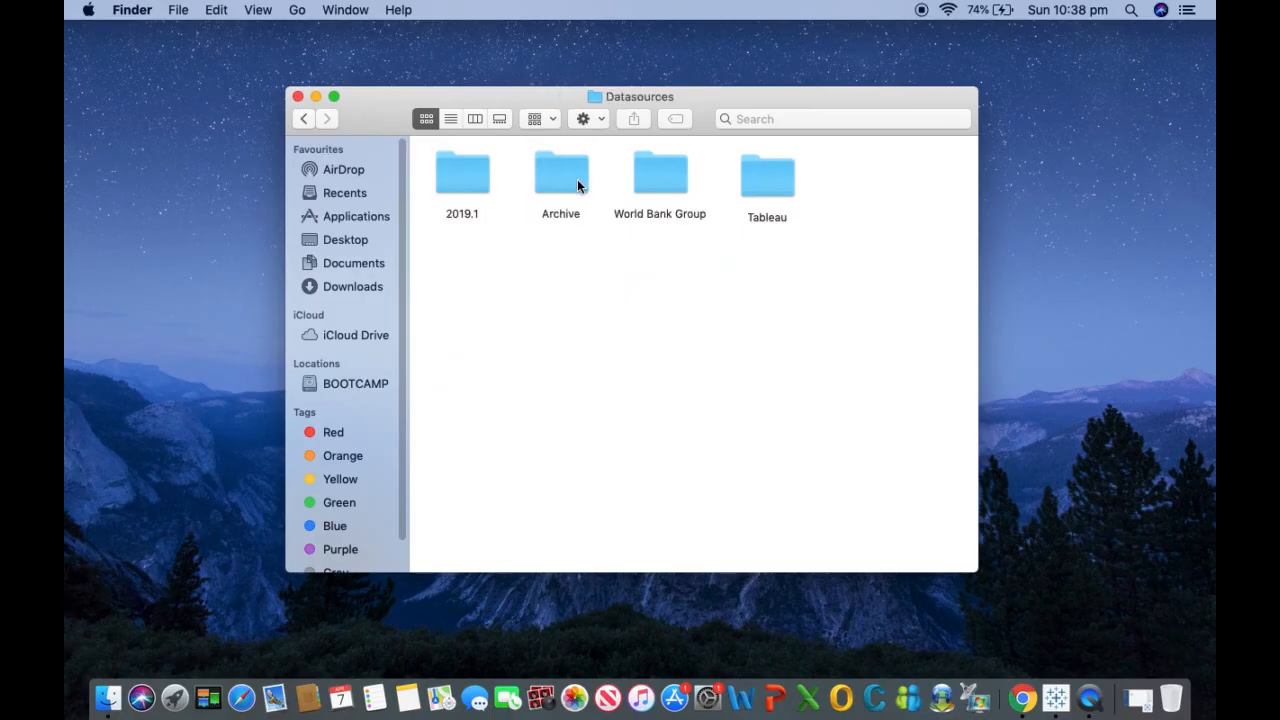
double_click(767, 186)
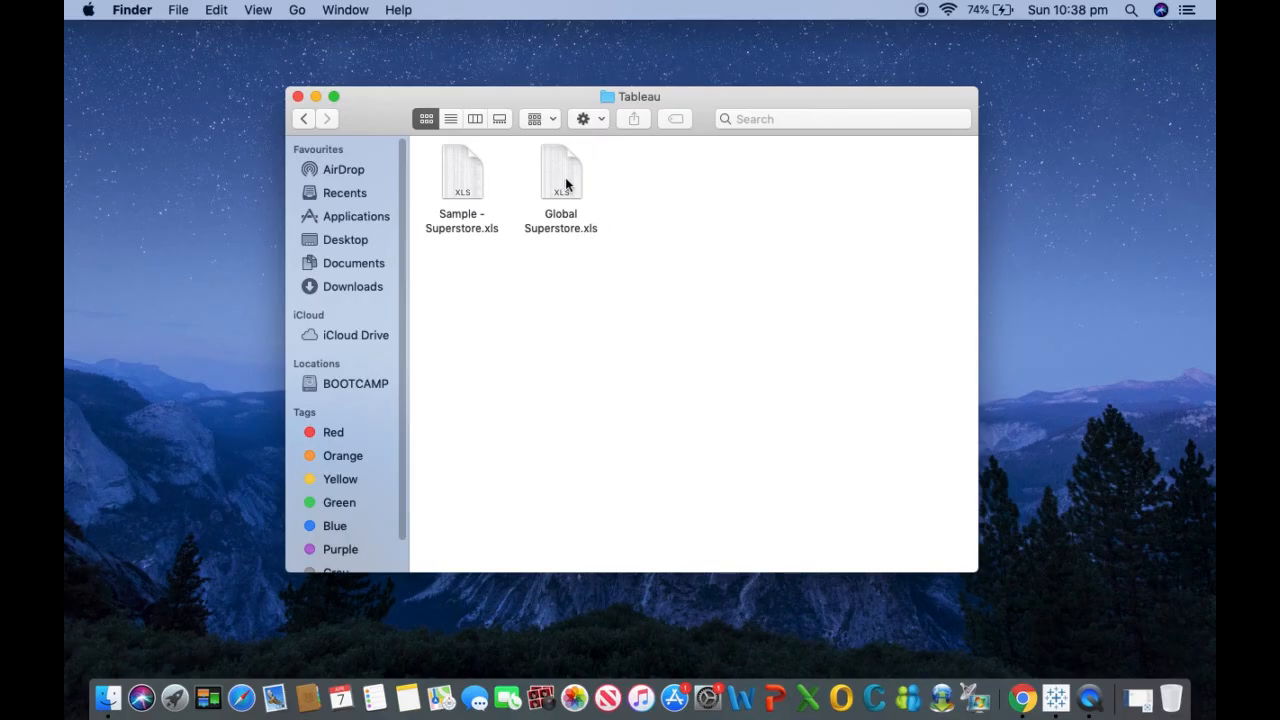
left_click(565, 183)
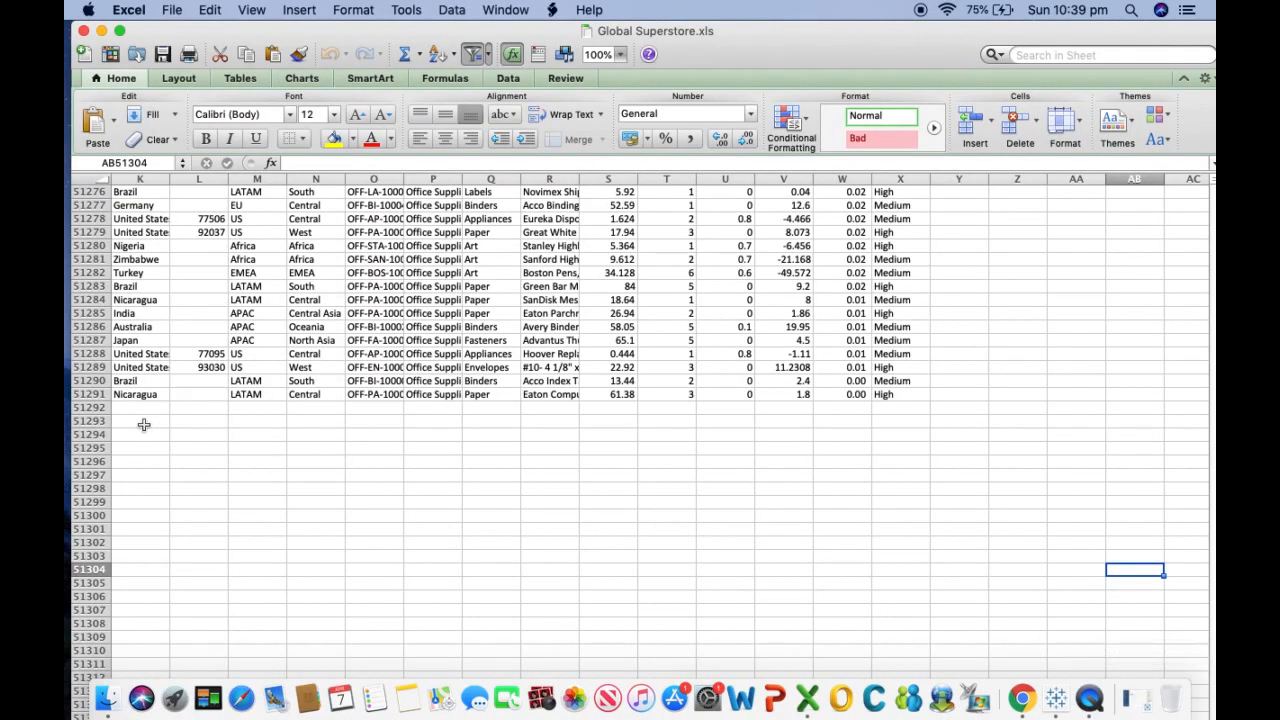
Step: Select row 51291, the last record of the Orders sheet, to inspect it and return to the header row
left_click(88, 395)
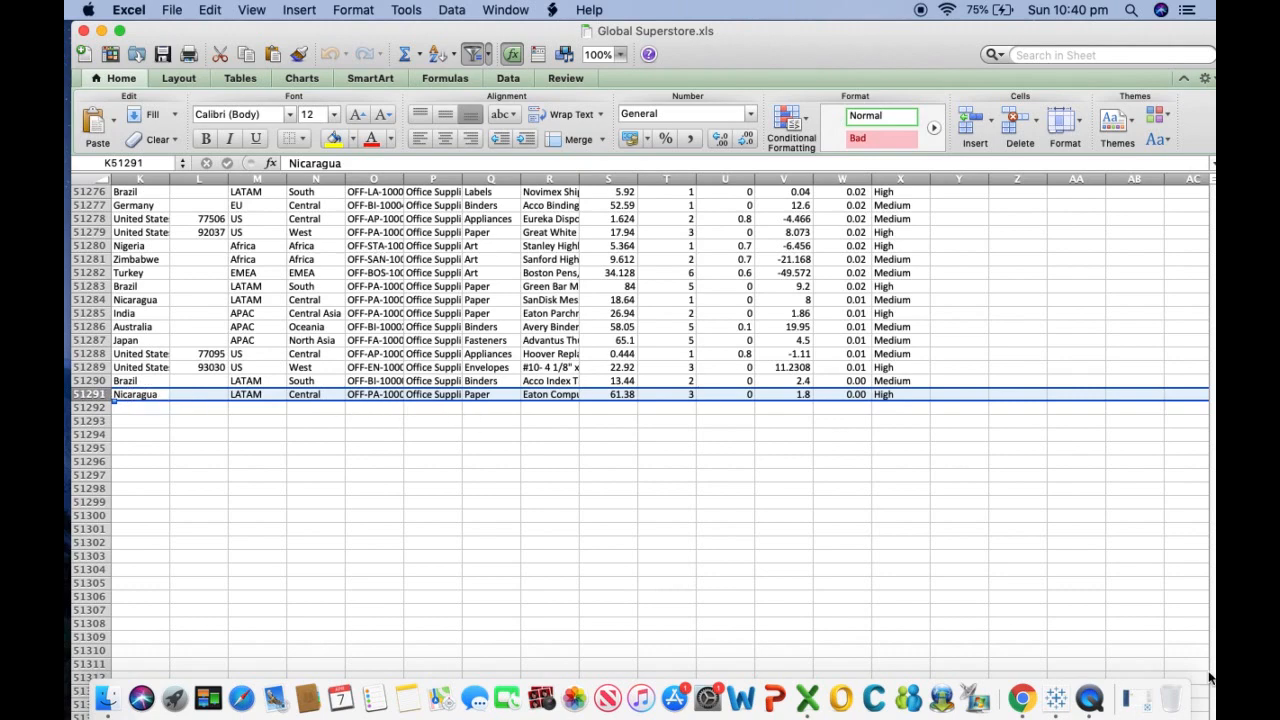
scroll(366, 377, "up", 20)
scroll(366, 377, "up", 6)
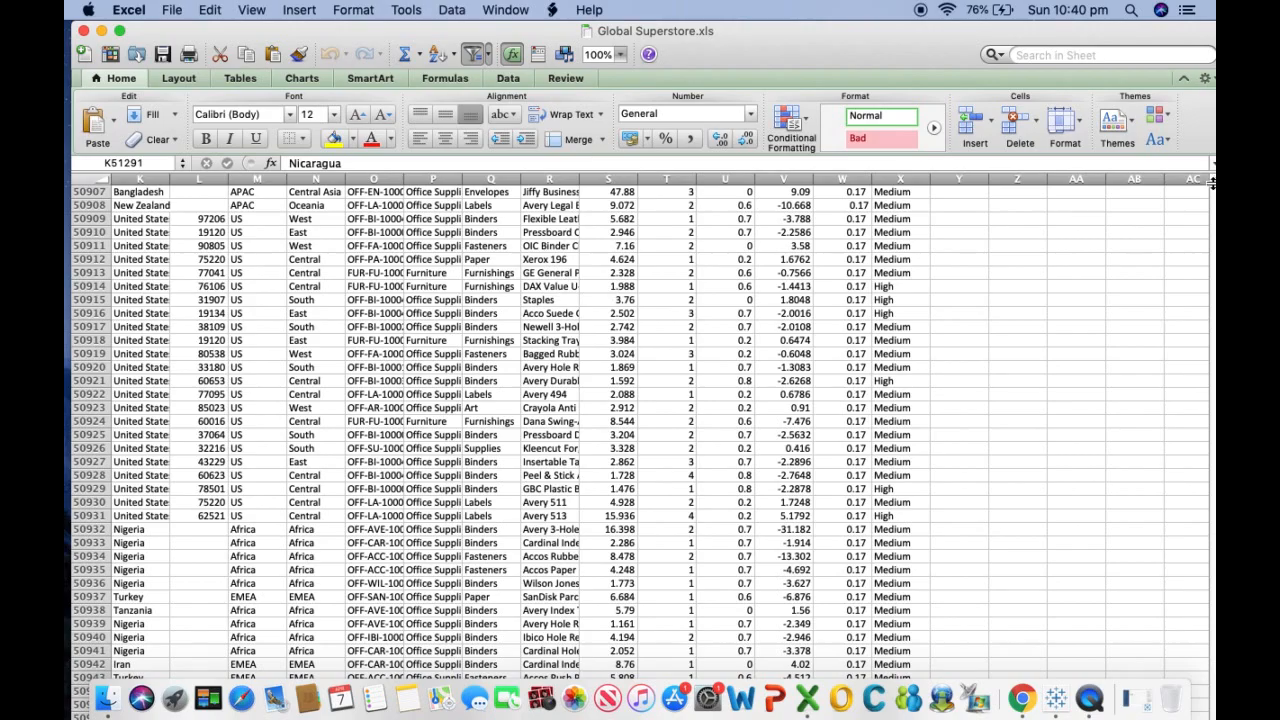
left_click_drag(1213, 180, 1212, 170)
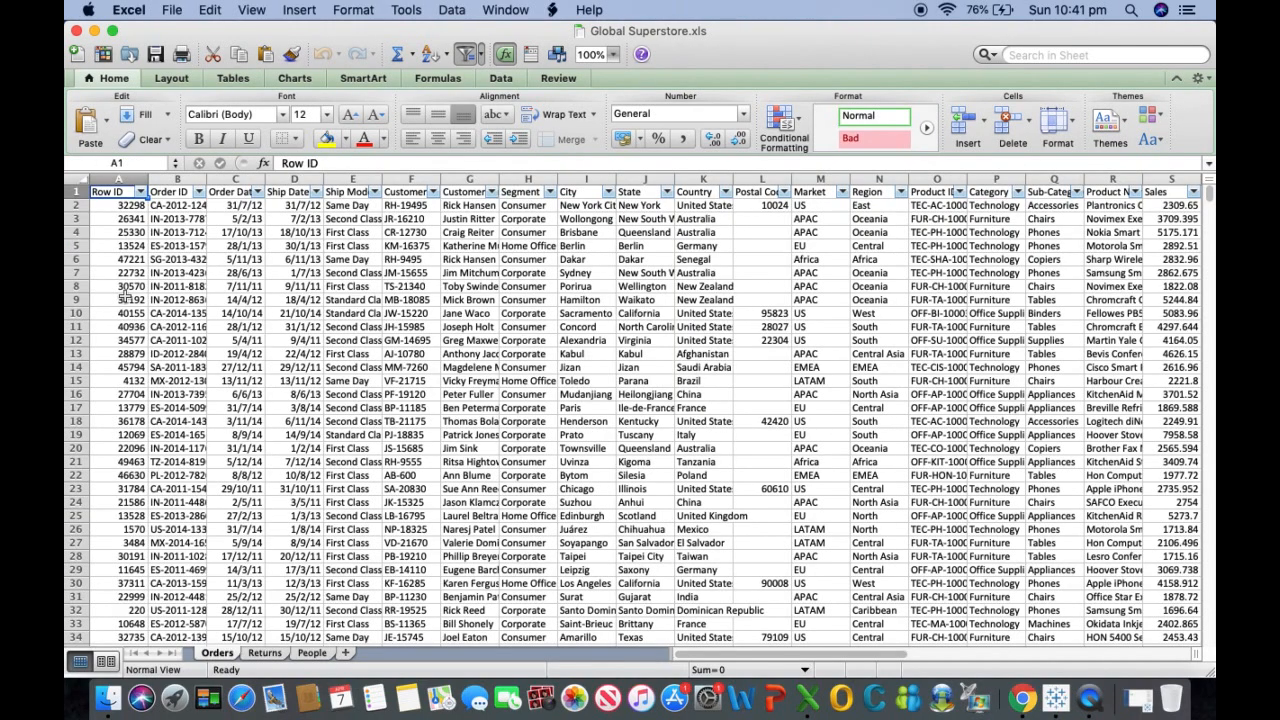
Step: Skim the header row of the Orders sheet from Row ID past Order Priority and back to Row ID
key("Right")
key("Right")
key("Right")
key("Right")
key("Right")
key("Right")
key("Right")
key("Right")
key("Right")
key("Right")
key("Right")
key("Right")
key("Right")
key("Right")
key("Right")
key("Right")
key("Right")
key("Right")
key("Right")
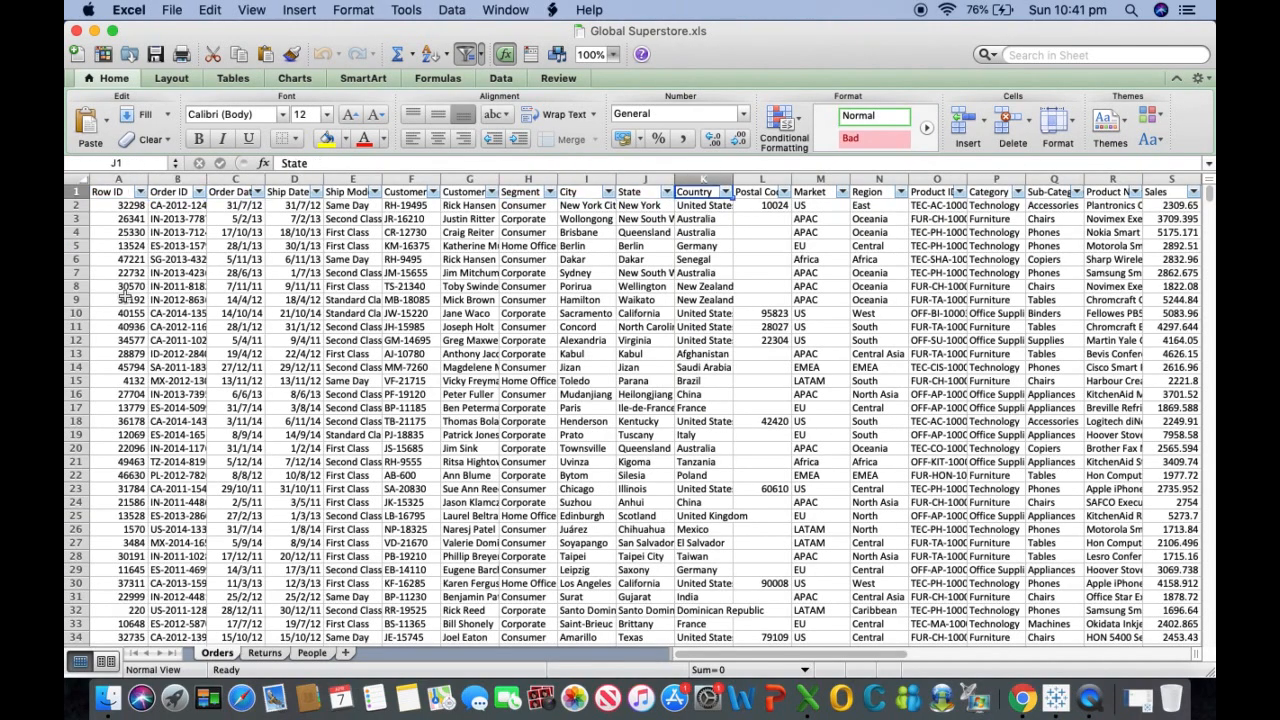
key("Right")
key("Right")
key("Right")
key("Right")
key("Right")
key("Right")
key("Right")
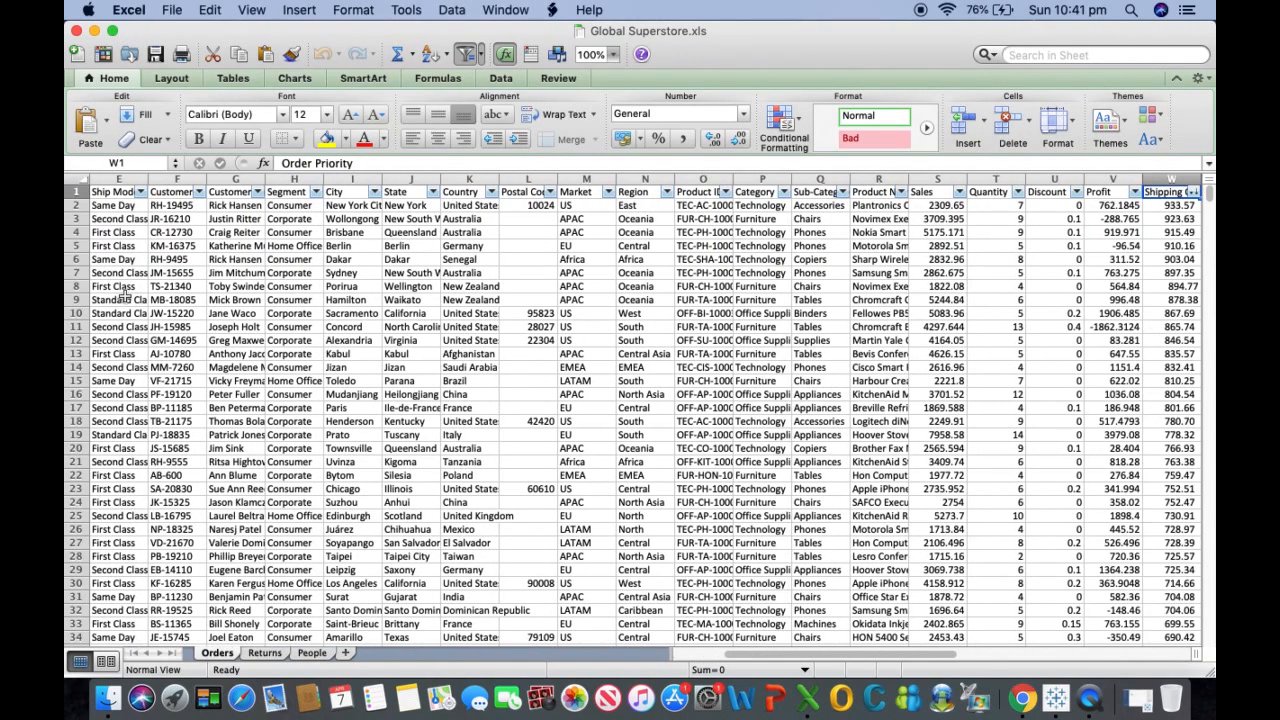
key("Left")
key("Left")
key("Left")
key("Left")
key("Left")
key("Left")
key("Left")
key("Left")
key("Left")
key("Left")
key("Left")
key("Left")
key("Left")
key("Left")
key("Left")
key("Left")
key("Left")
key("Left")
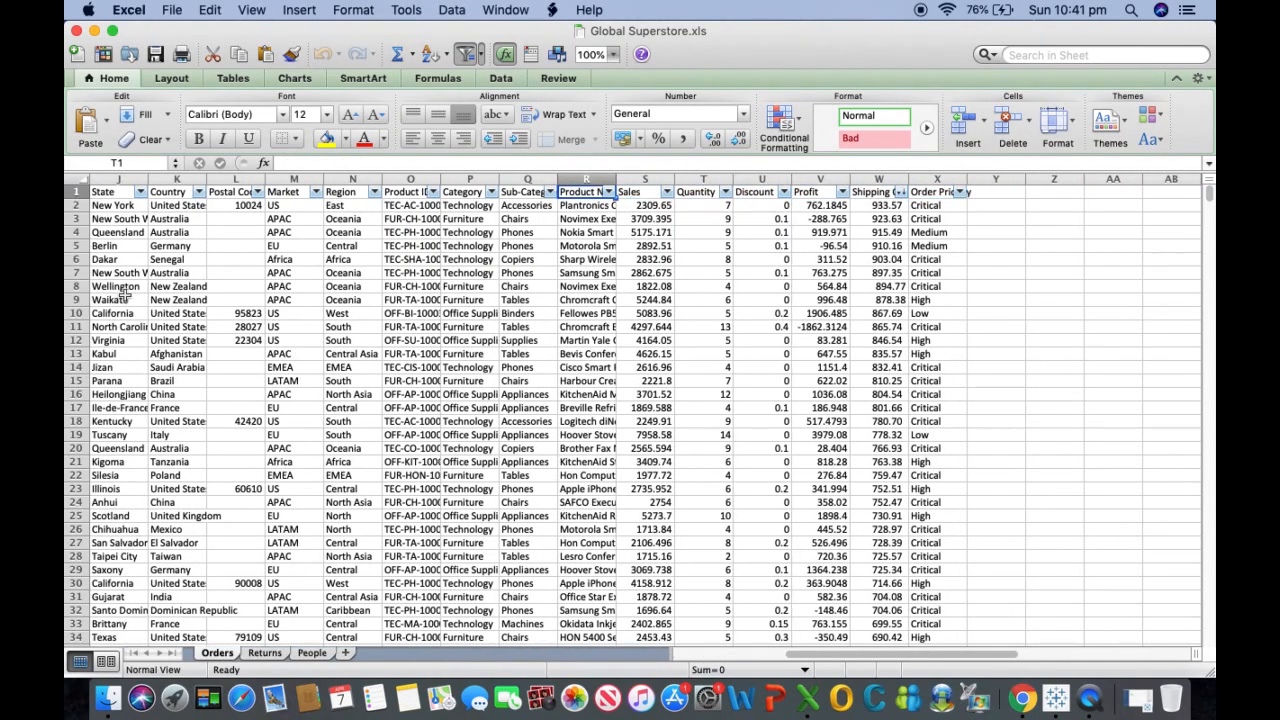
key("Left")
key("Left")
key("Left")
key("Left")
key("Left")
key("Left")
key("Left")
key("Left")
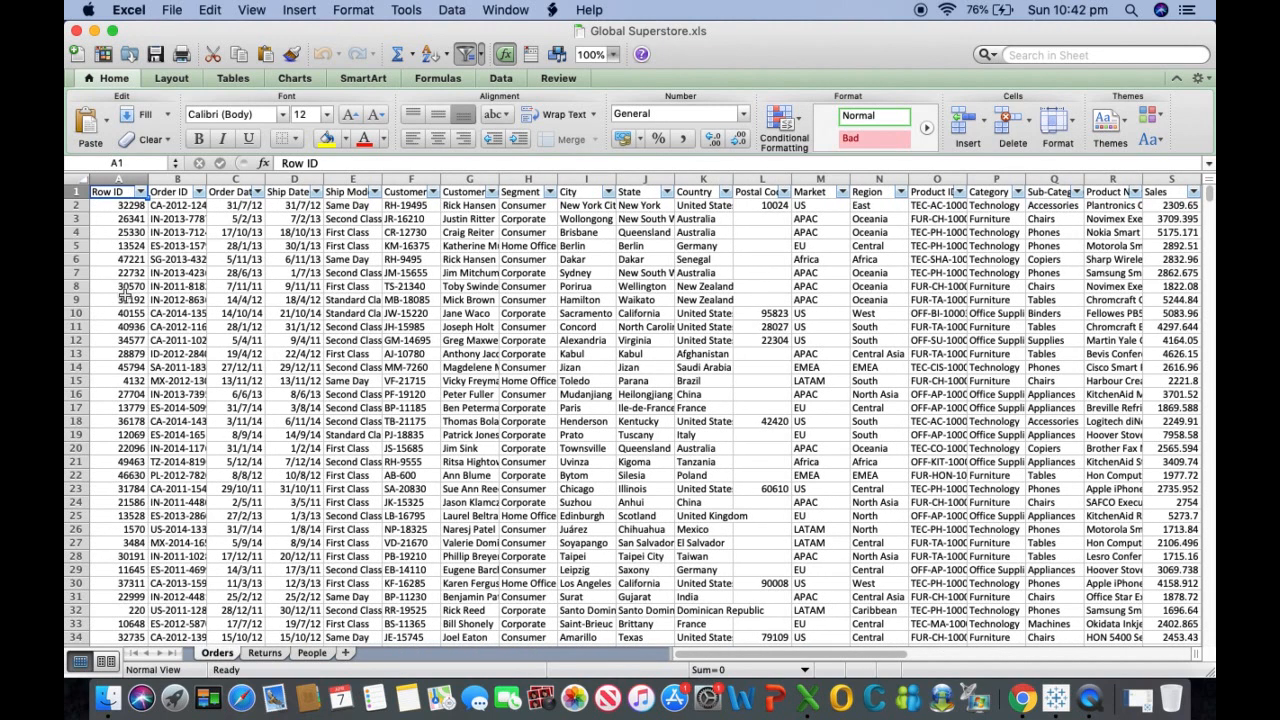
Step: Examine the Orders column headers one by one from Order ID through Order Priority, and return to cell A1
key("Right")
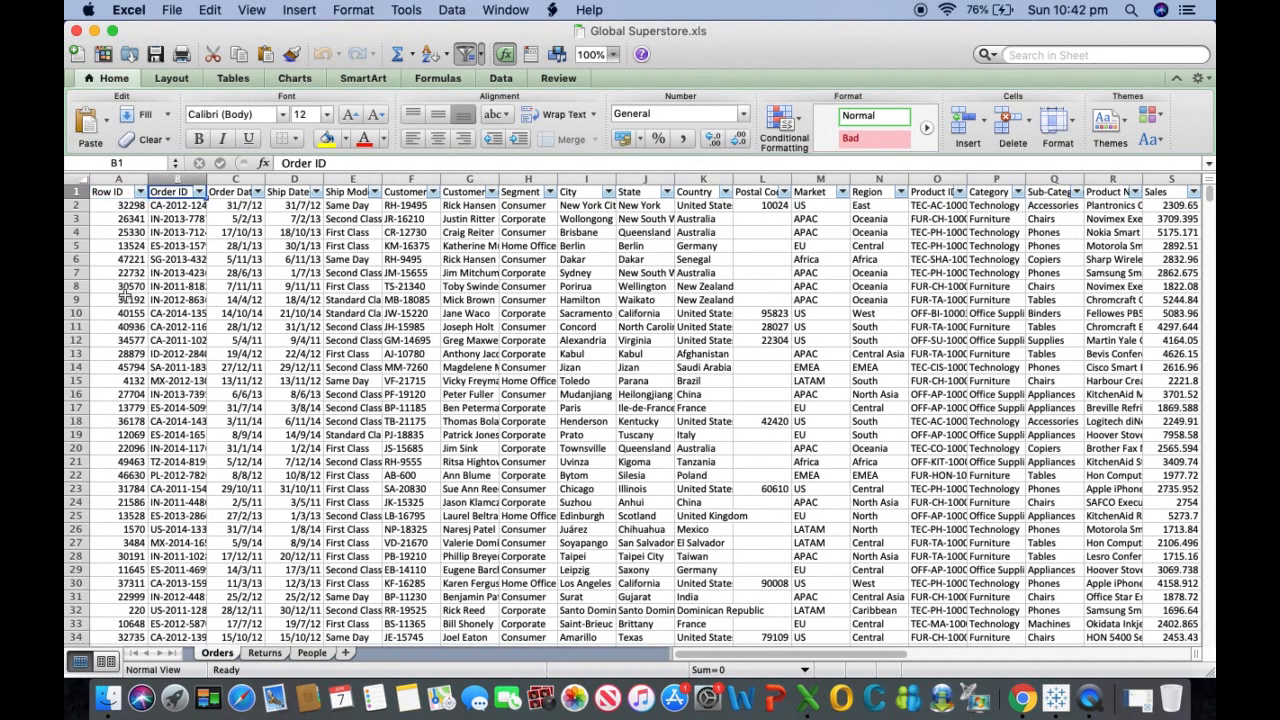
key("Right")
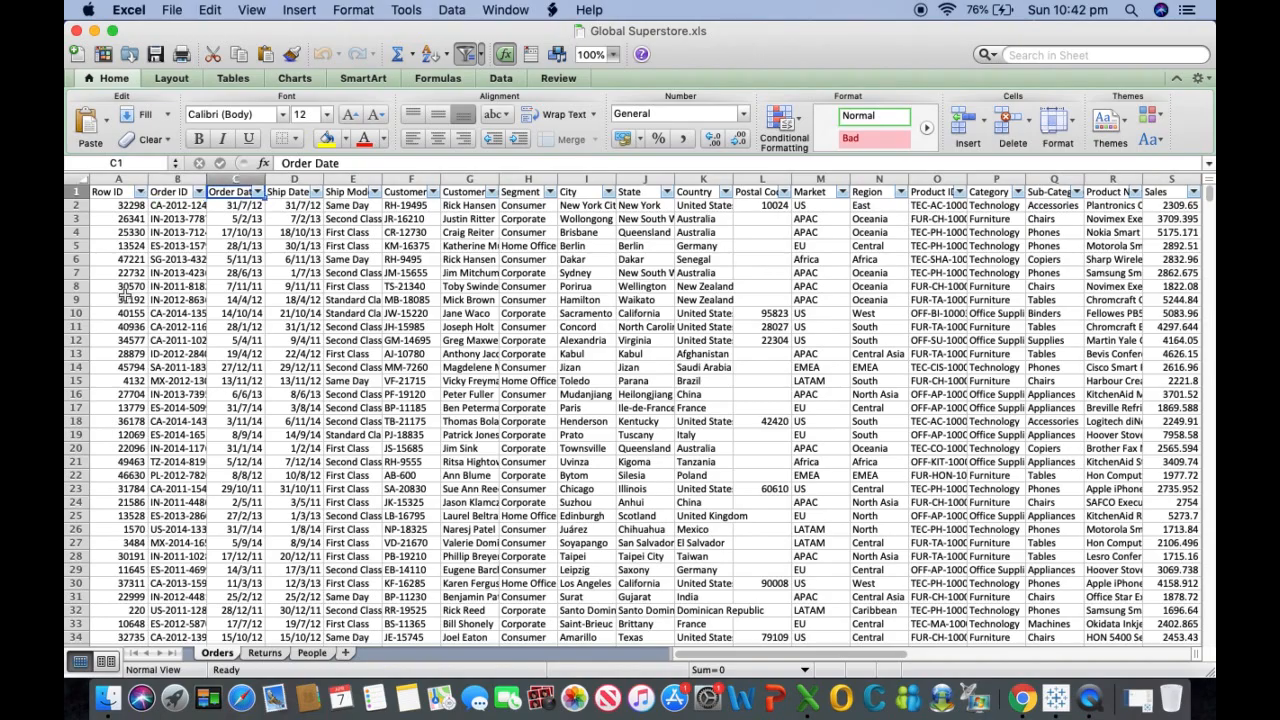
key("Right")
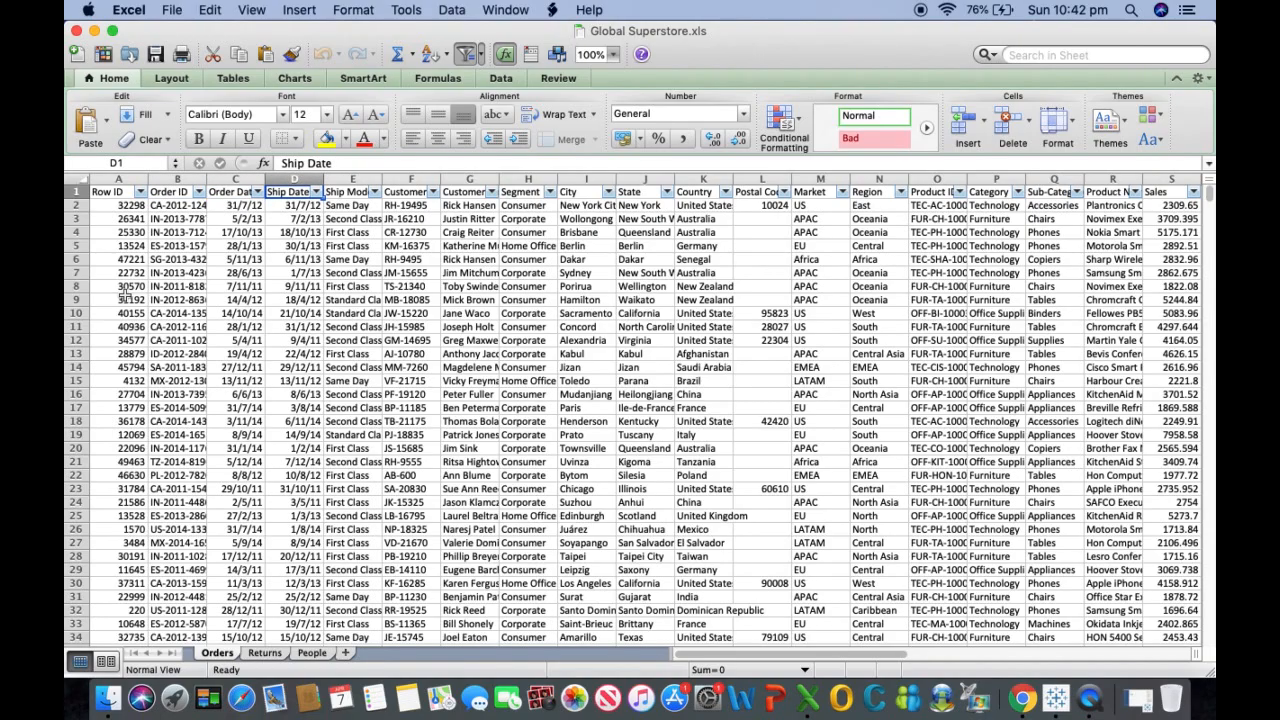
key("Right")
key("Right")
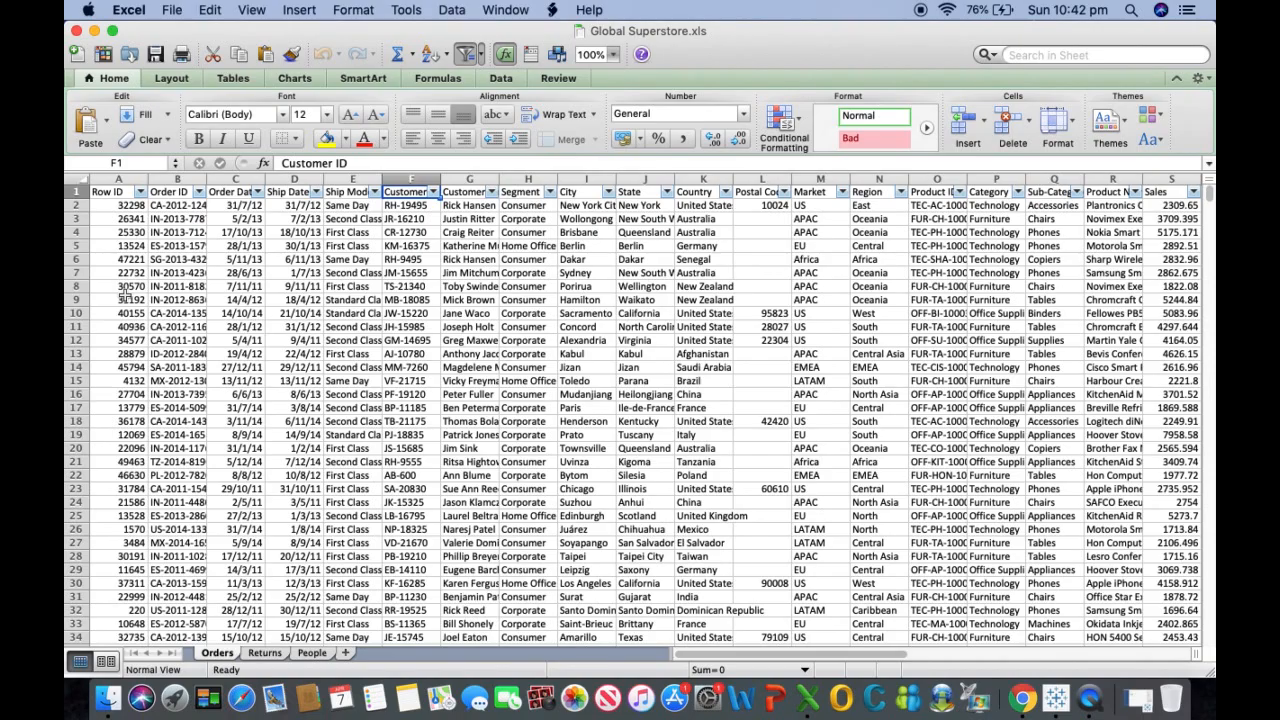
key("Right")
key("Right")
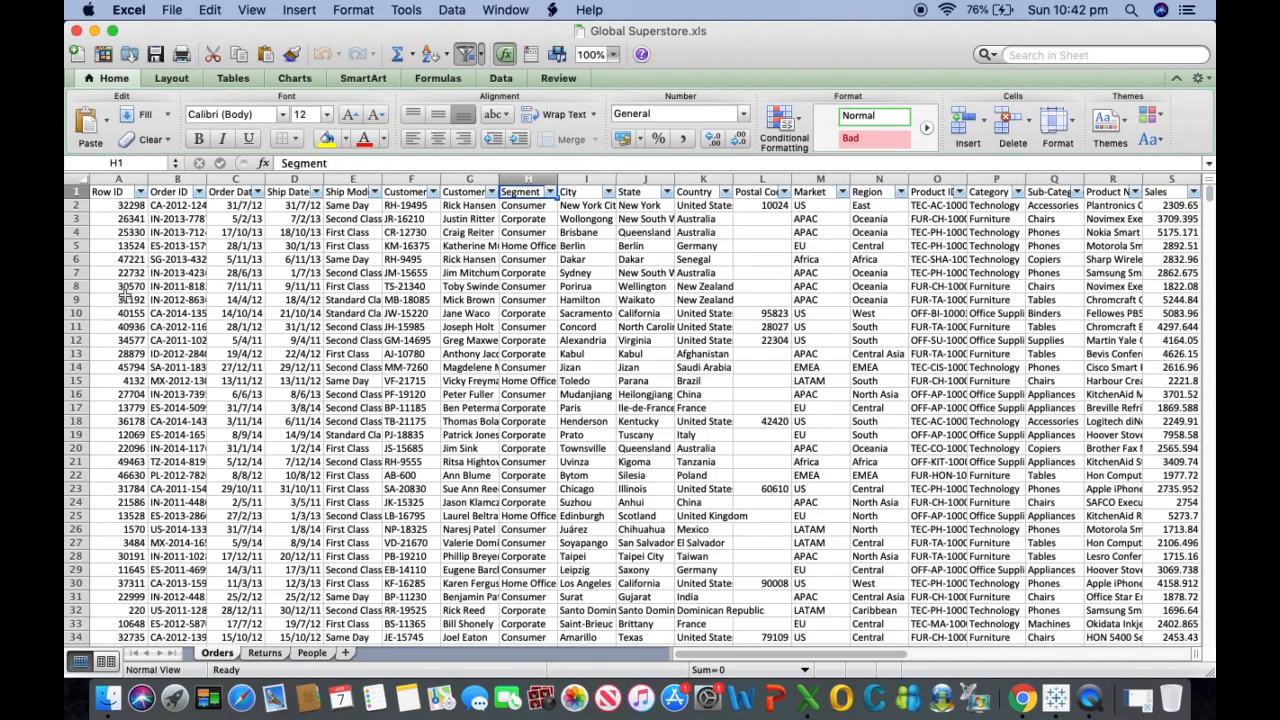
key("Right")
key("Right")
key("Right")
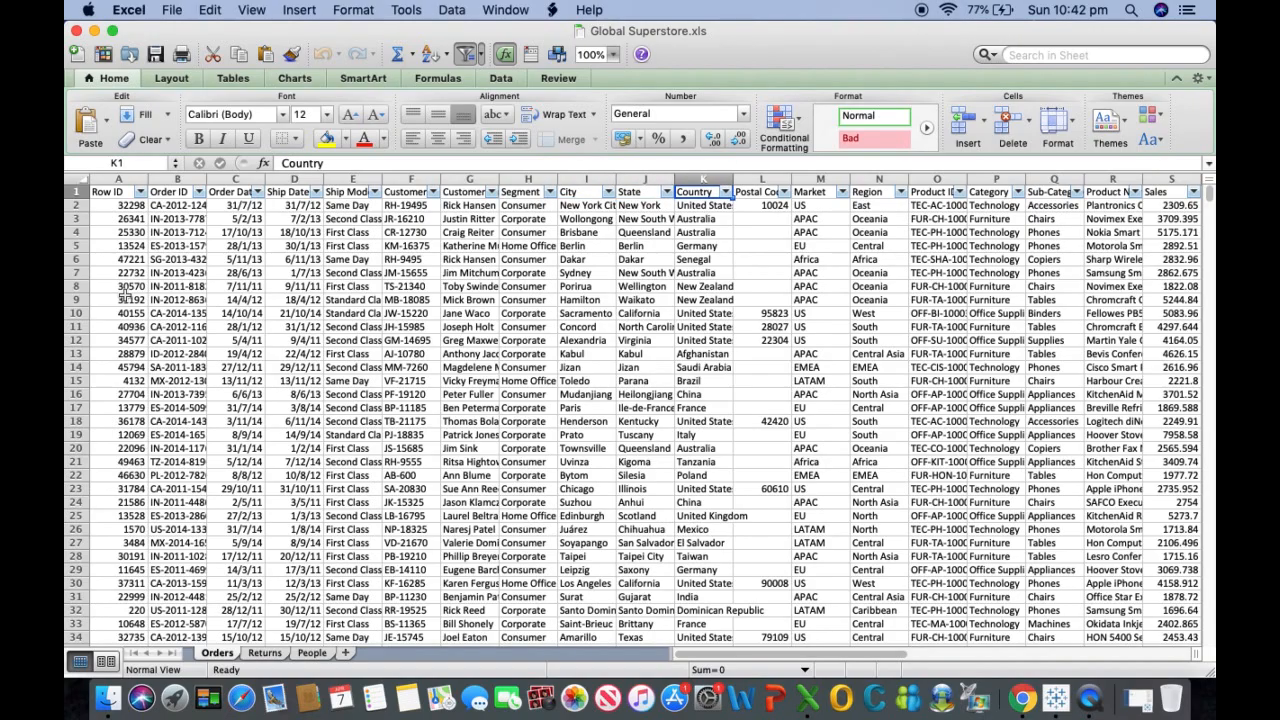
key("Right")
key("Right")
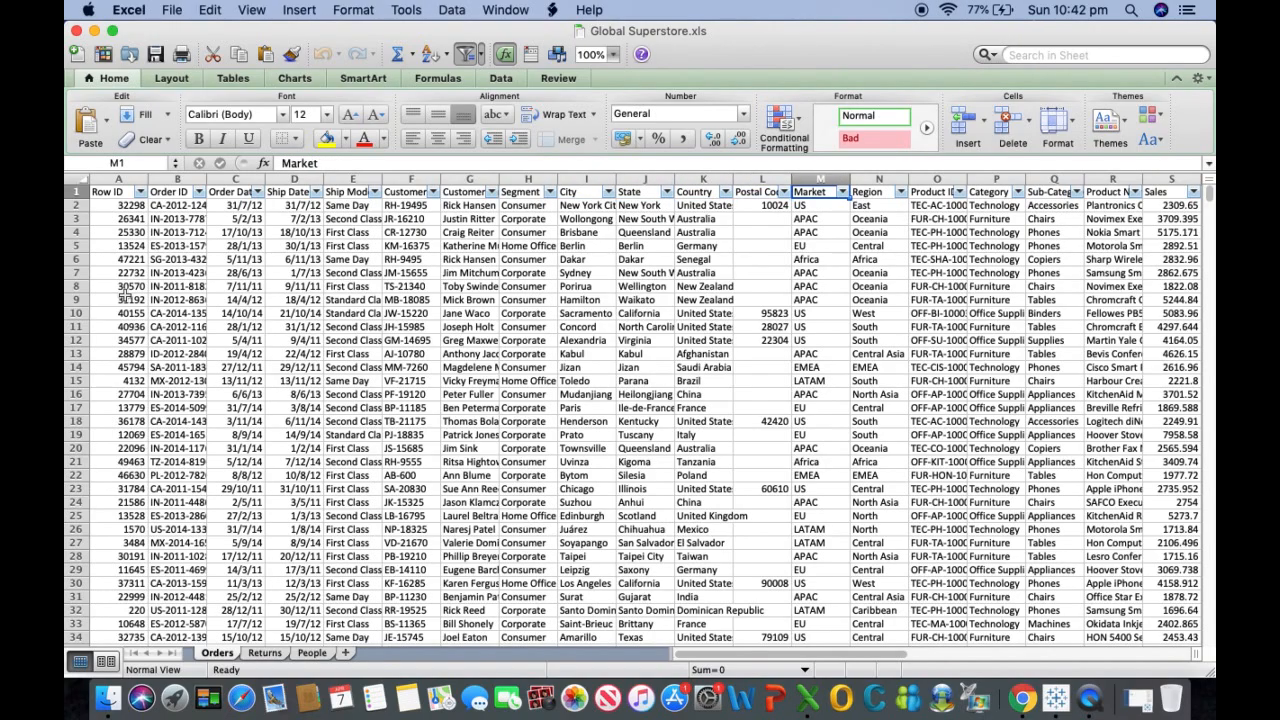
key("Right")
key("Left")
key("Right")
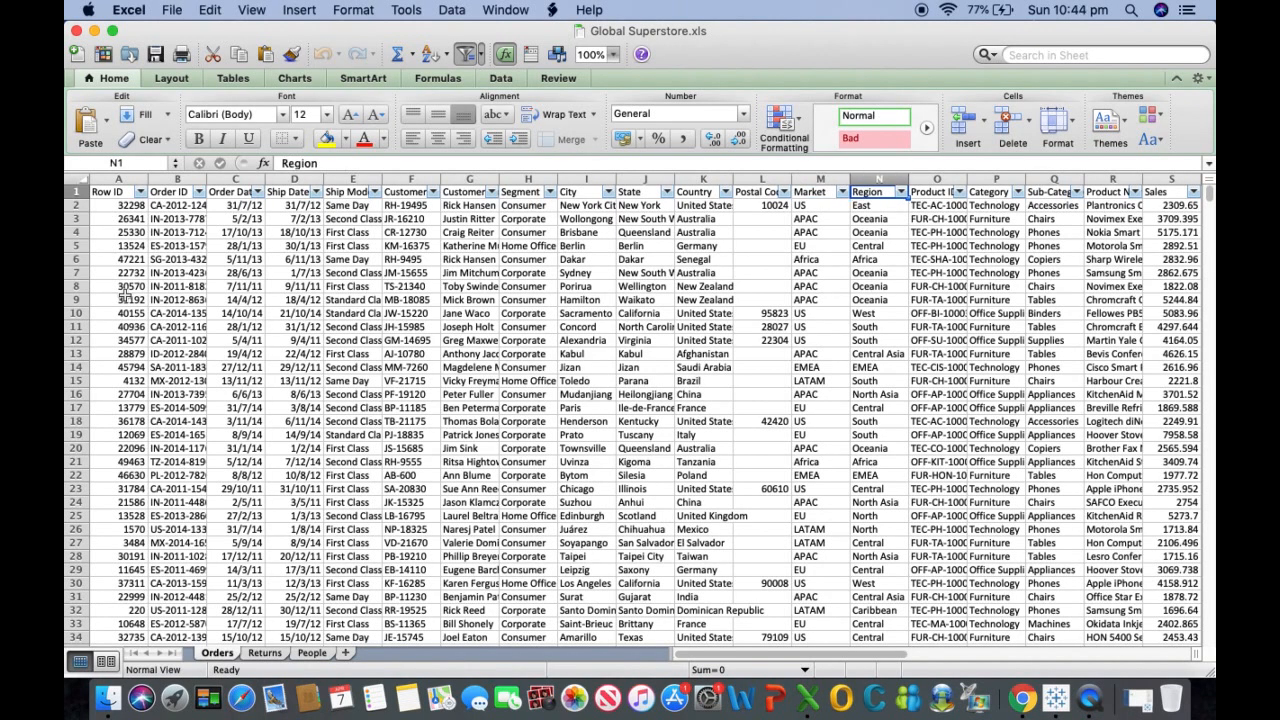
key("Right")
key("Right")
key("Right")
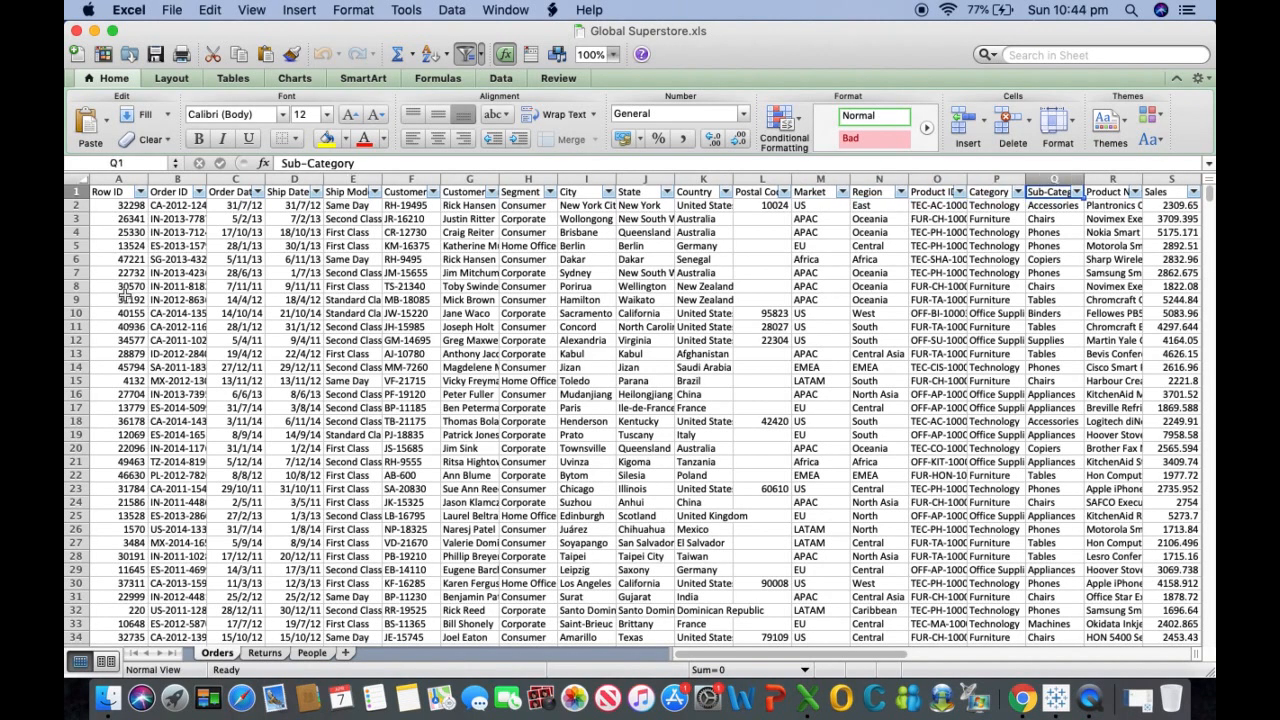
key("Right")
key("Right")
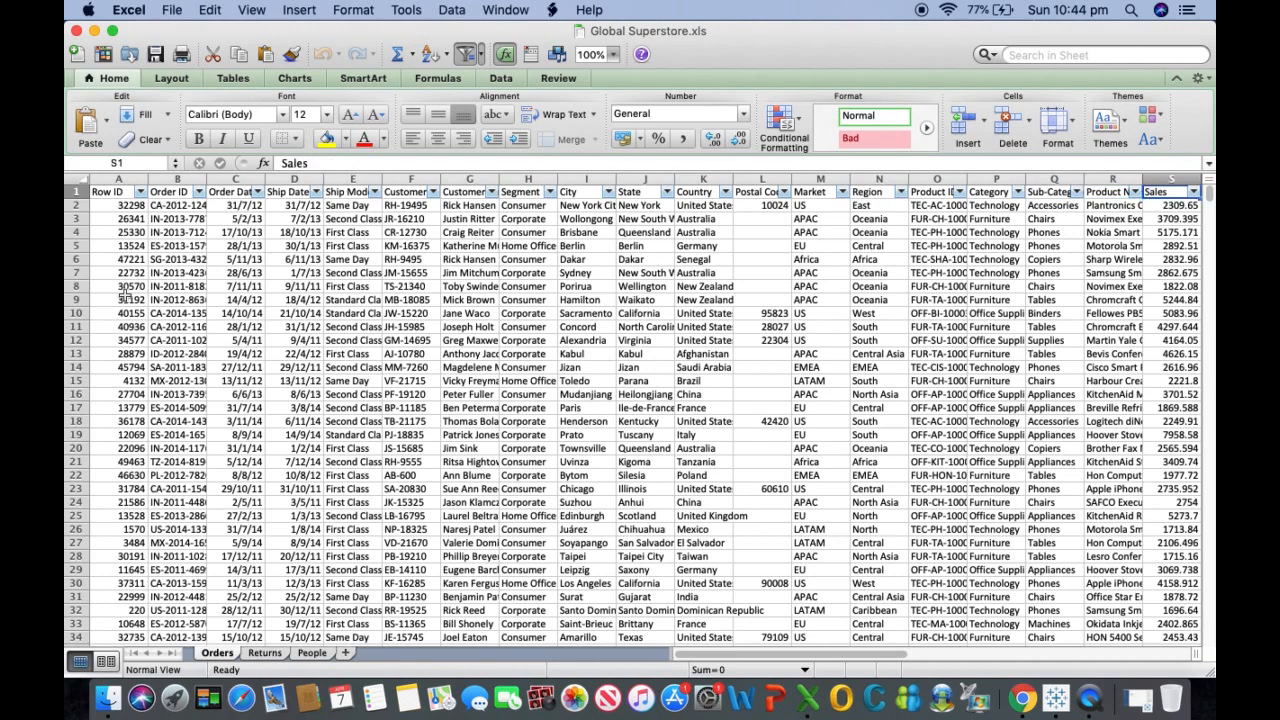
key("Right")
key("Right")
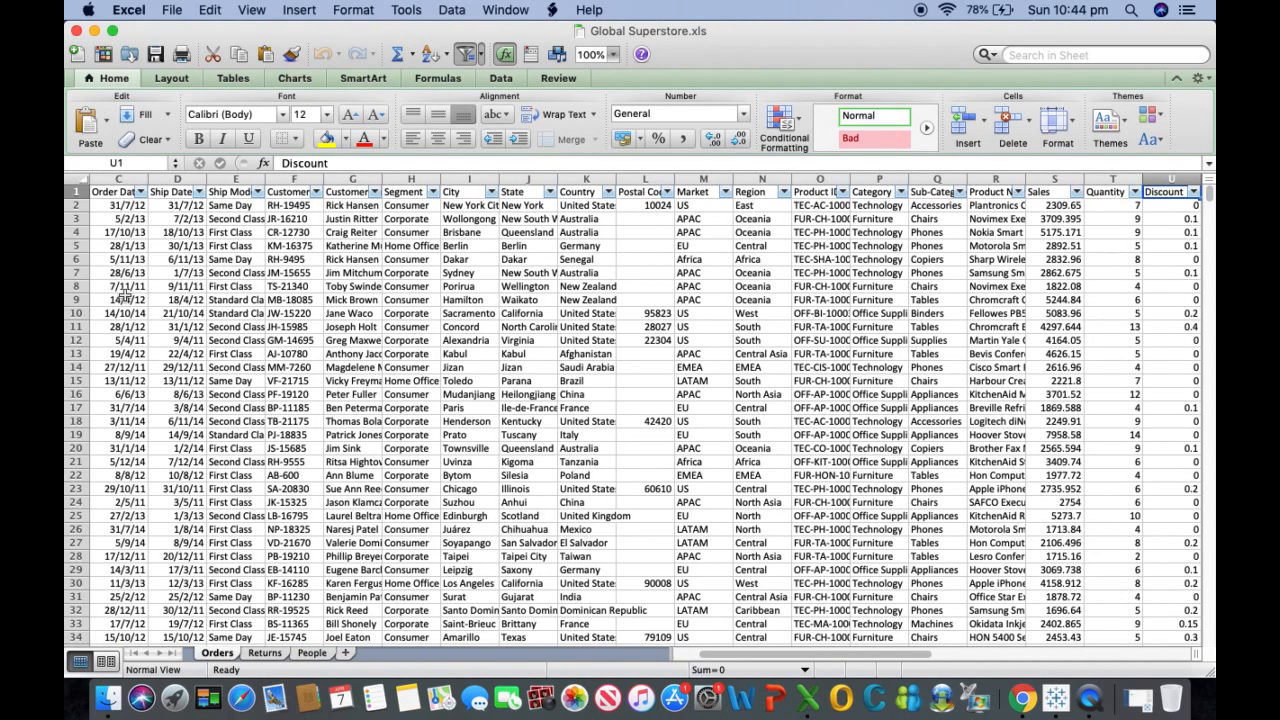
key("Right")
key("Right")
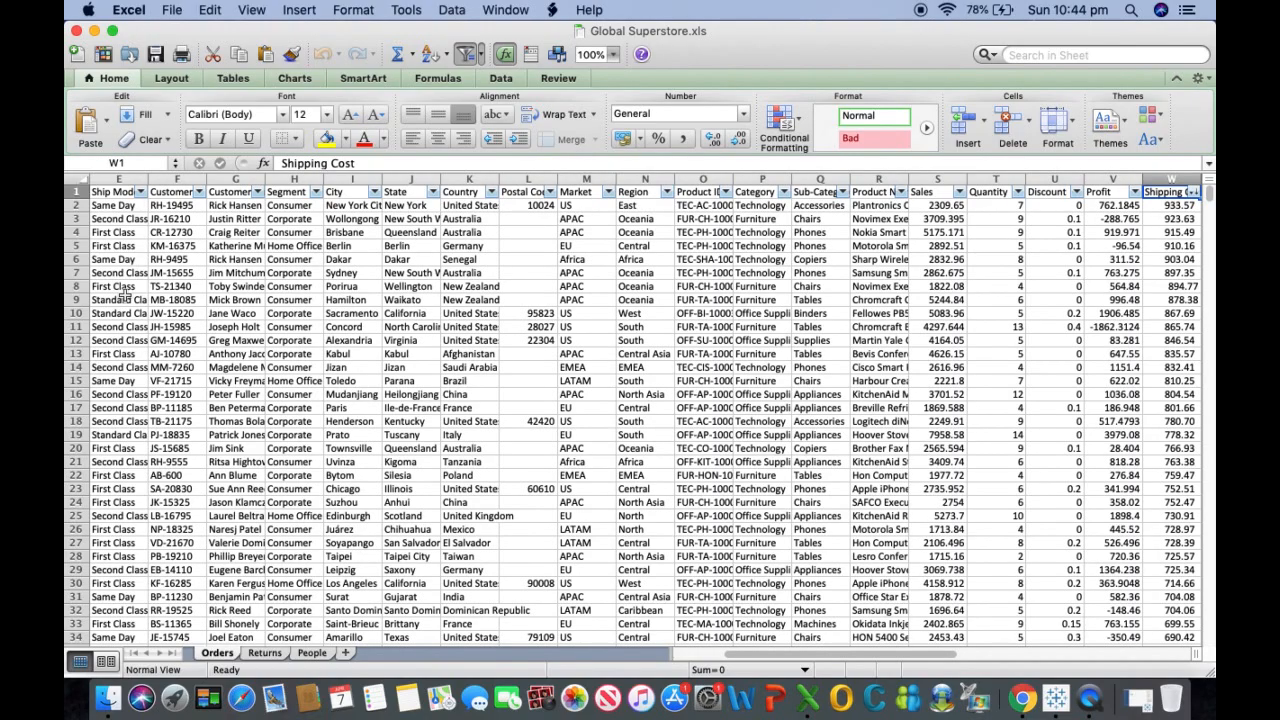
key("Right")
key("Right")
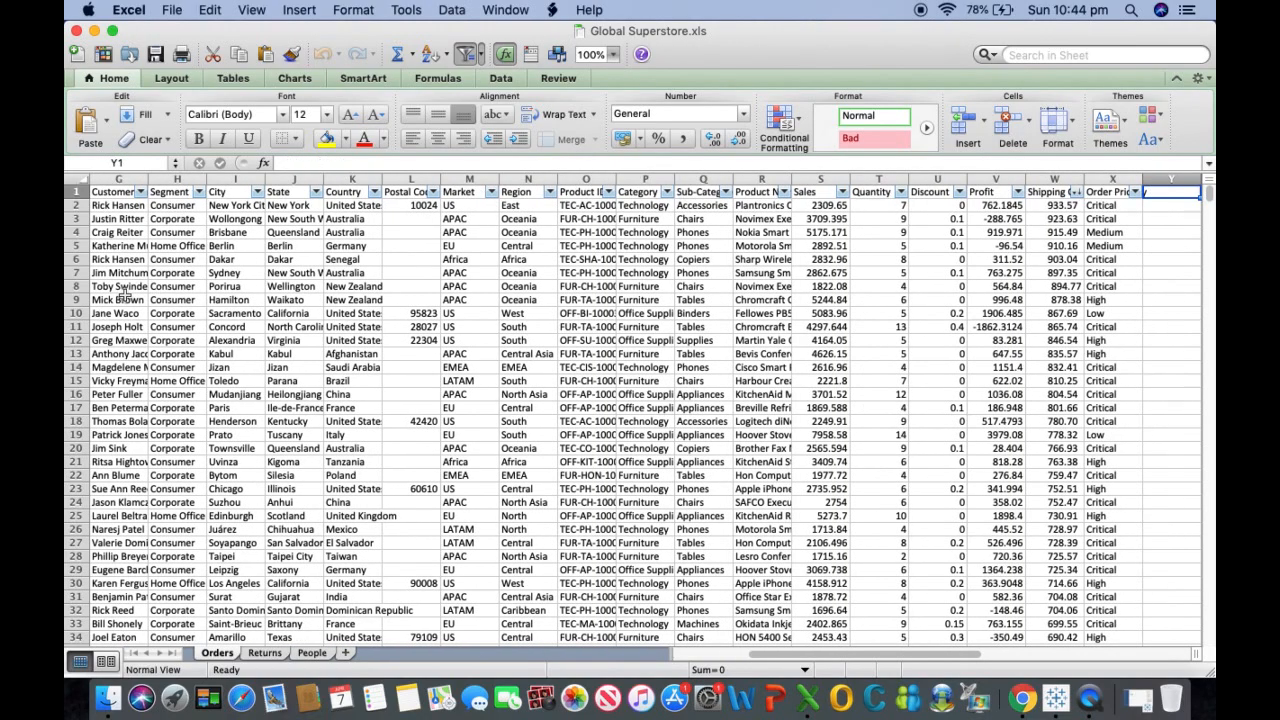
key("Left")
key("Left")
key("Left")
key("Left")
key("Left")
key("Left")
key("Left")
key("Left")
key("Left")
key("Left")
key("Left")
key("Left")
key("Left")
key("Left")
key("Left")
key("Left")
key("Left")
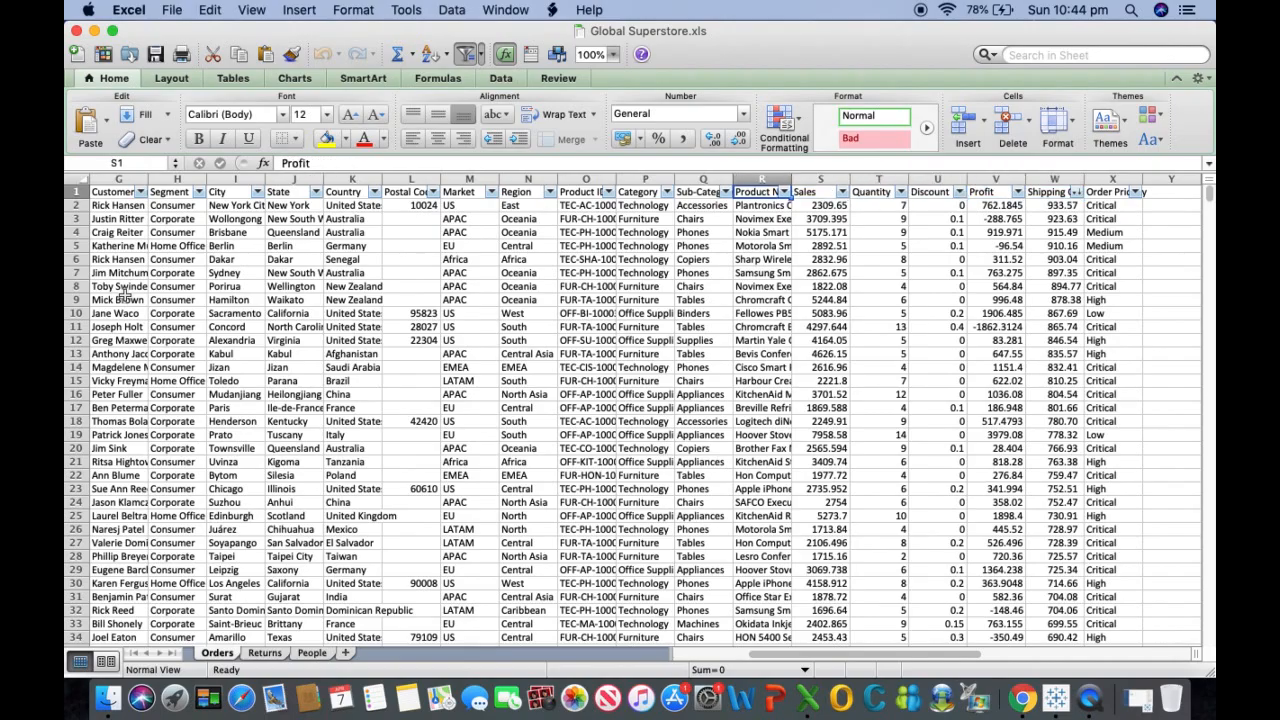
key("Left")
key("Left")
key("Left")
key("Left")
key("Left")
key("Left")
key("Left")
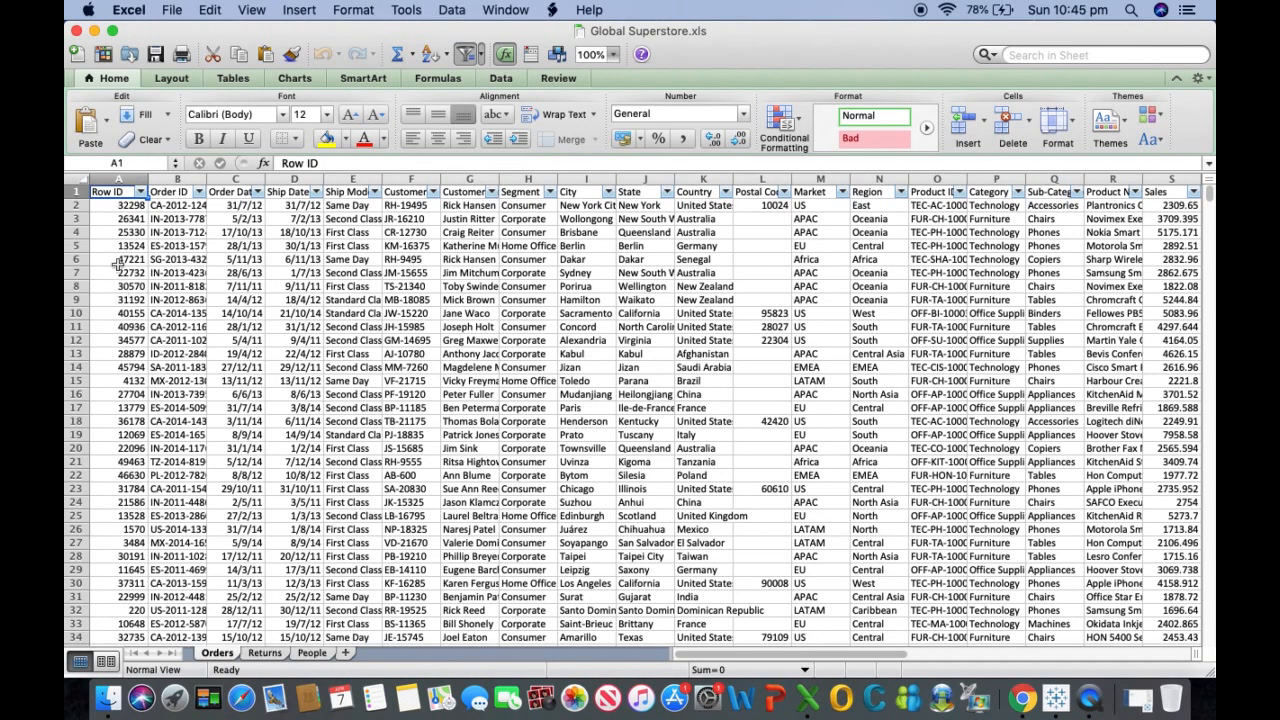
Step: Close the workbook, switch to Tableau Public and connect to the Microsoft Excel file Global Superstore.xls
left_click(76, 32)
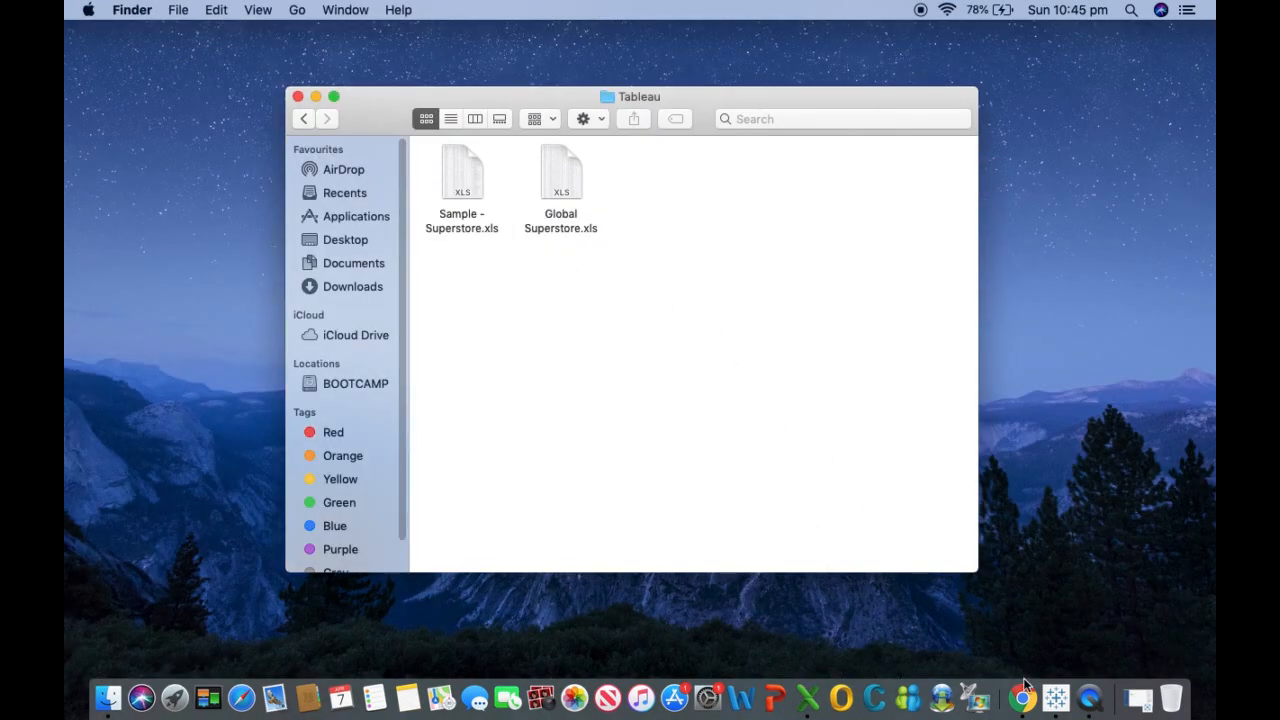
left_click(1056, 697)
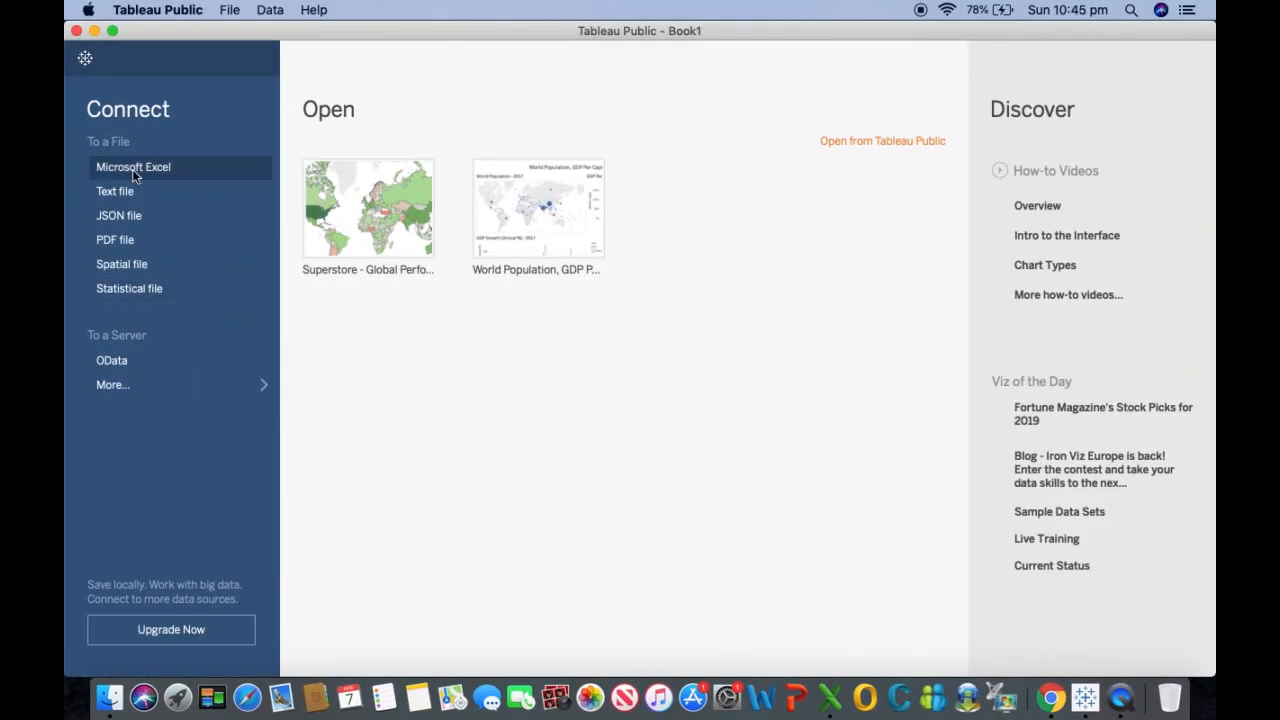
left_click(133, 172)
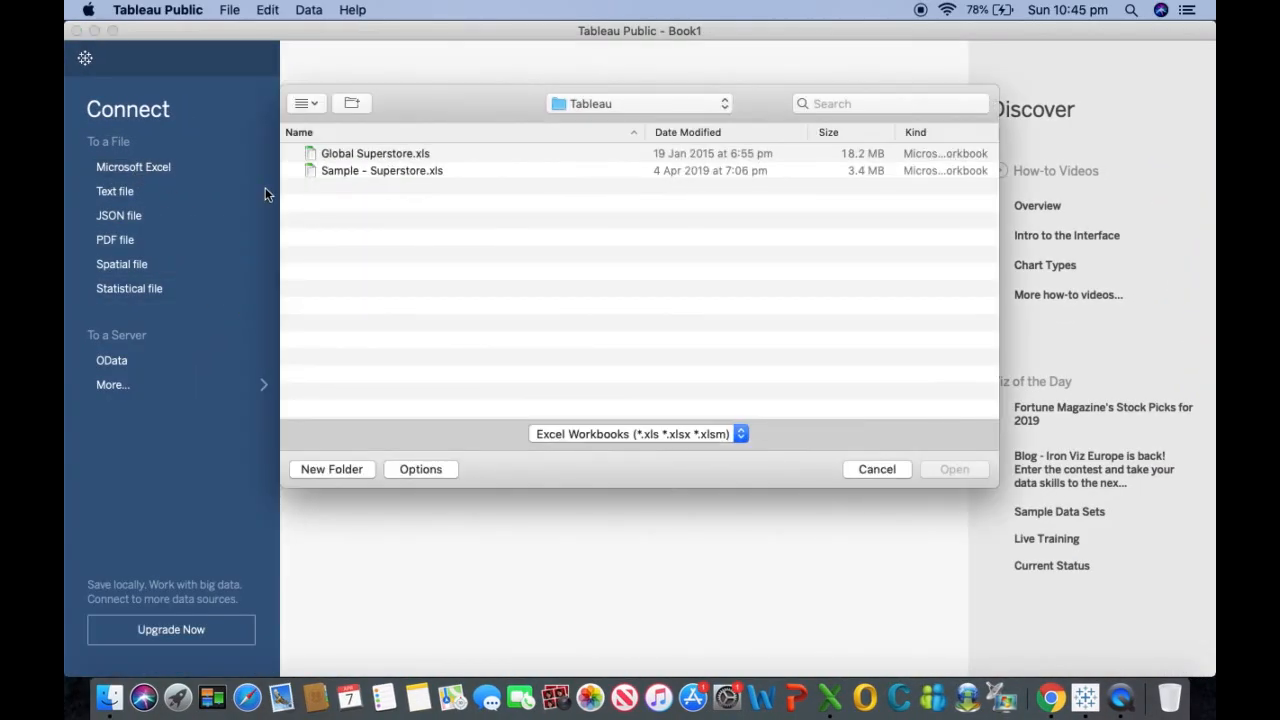
left_click(371, 158)
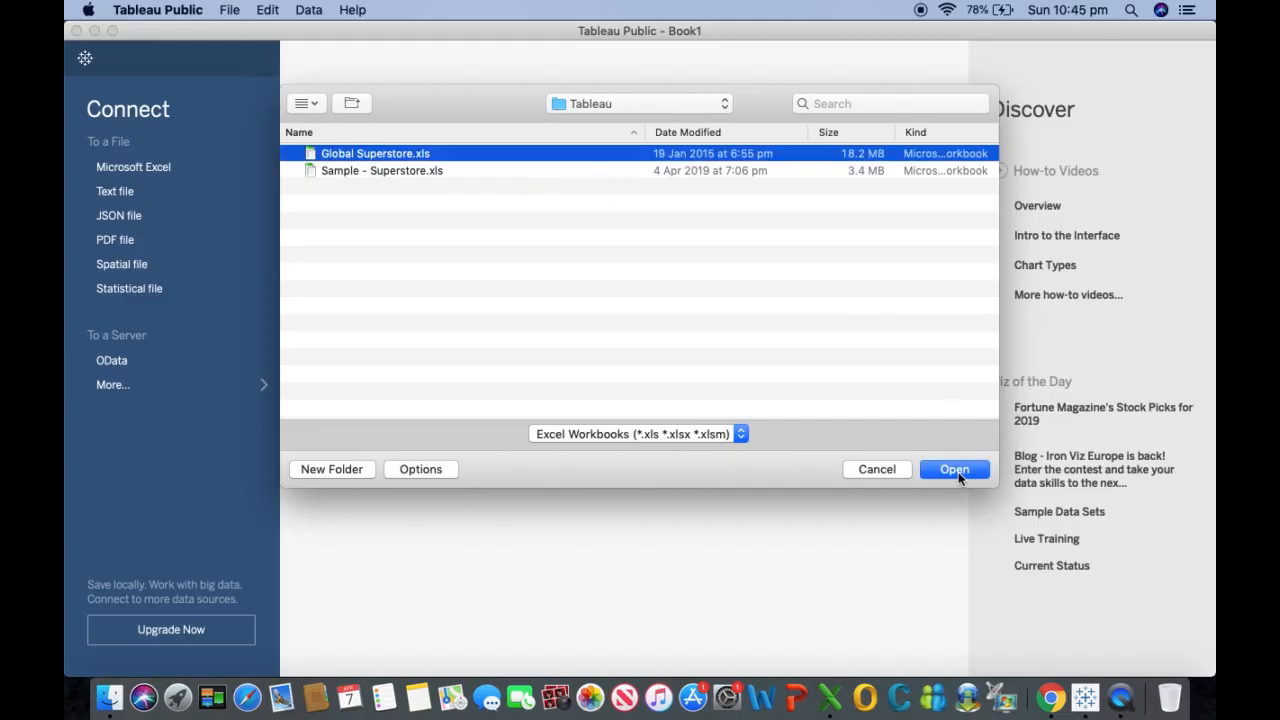
left_click(954, 469)
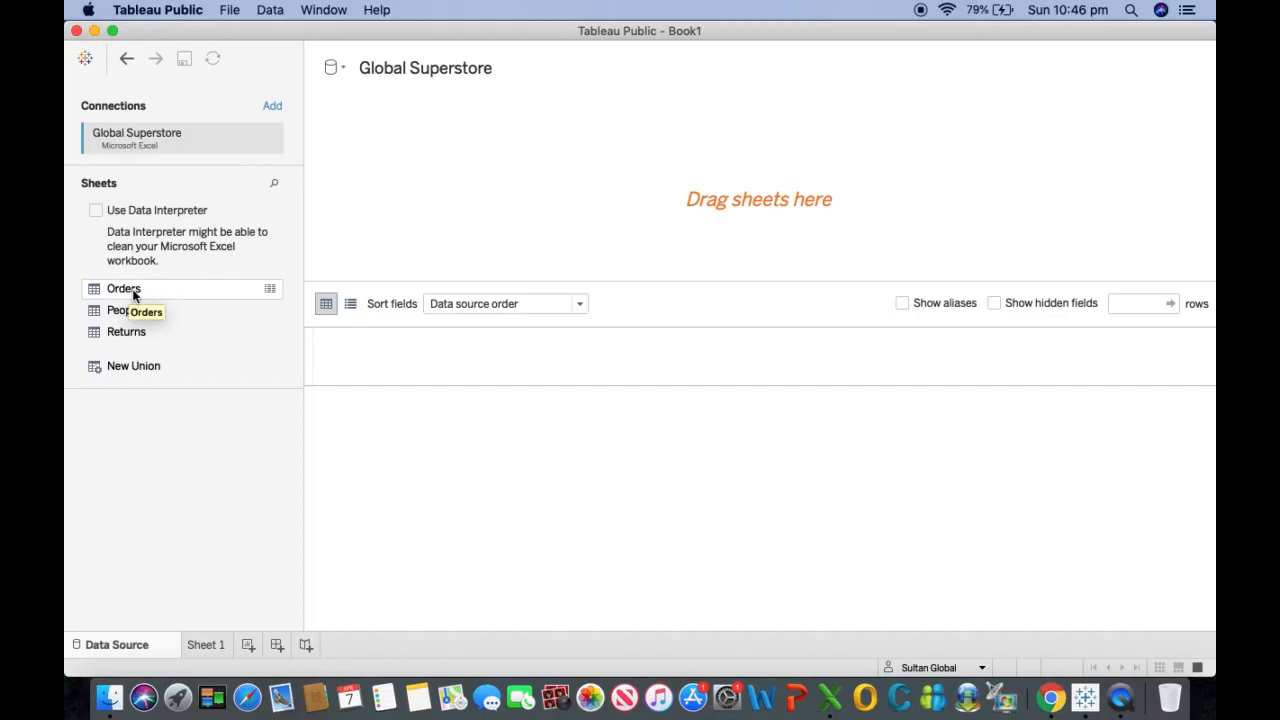
Step: Add the Orders sheet to the data source canvas
left_click(128, 290)
left_click_drag(130, 293, 573, 230)
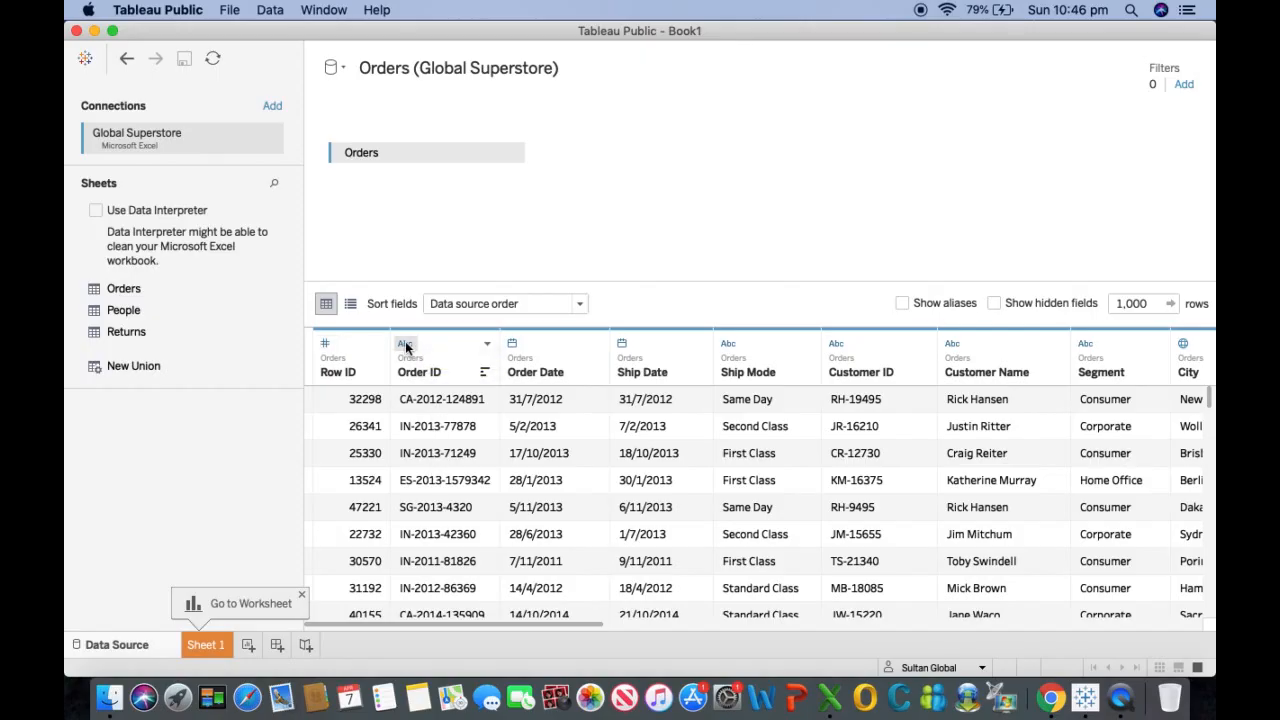
Step: Check the data type options of Order Date and look over the types of the other Orders fields
left_click(513, 345)
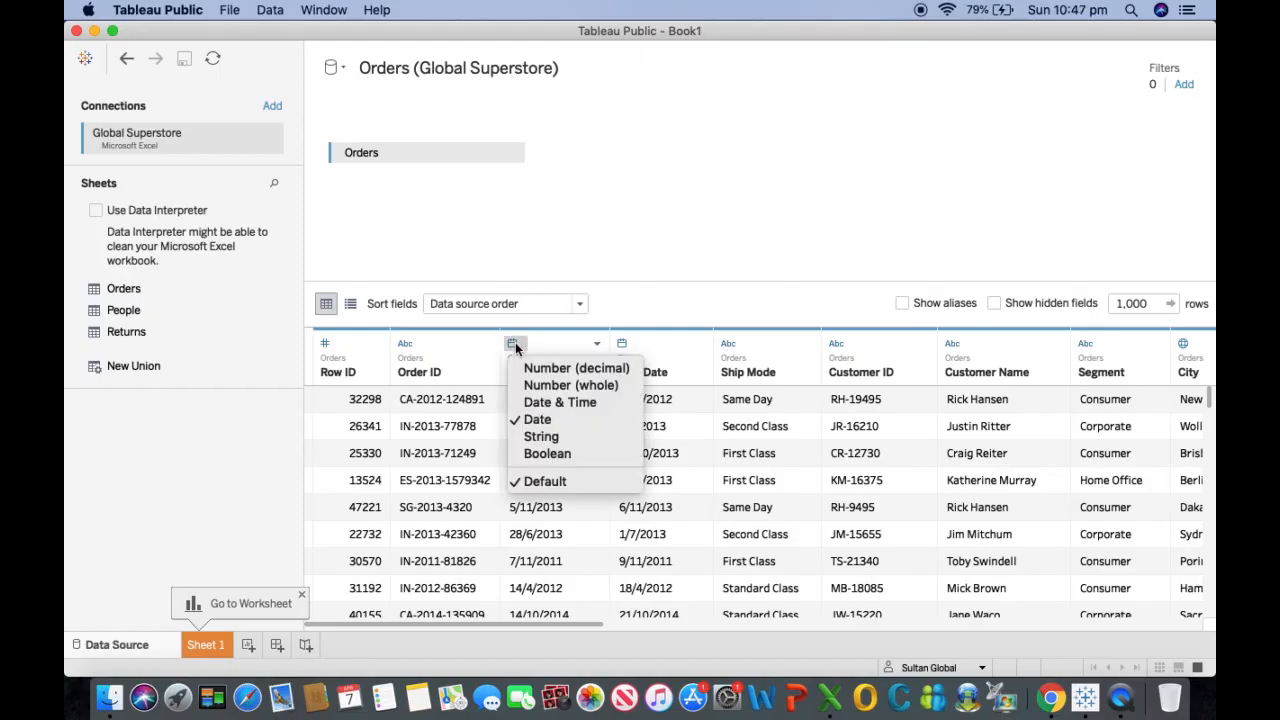
left_click(516, 347)
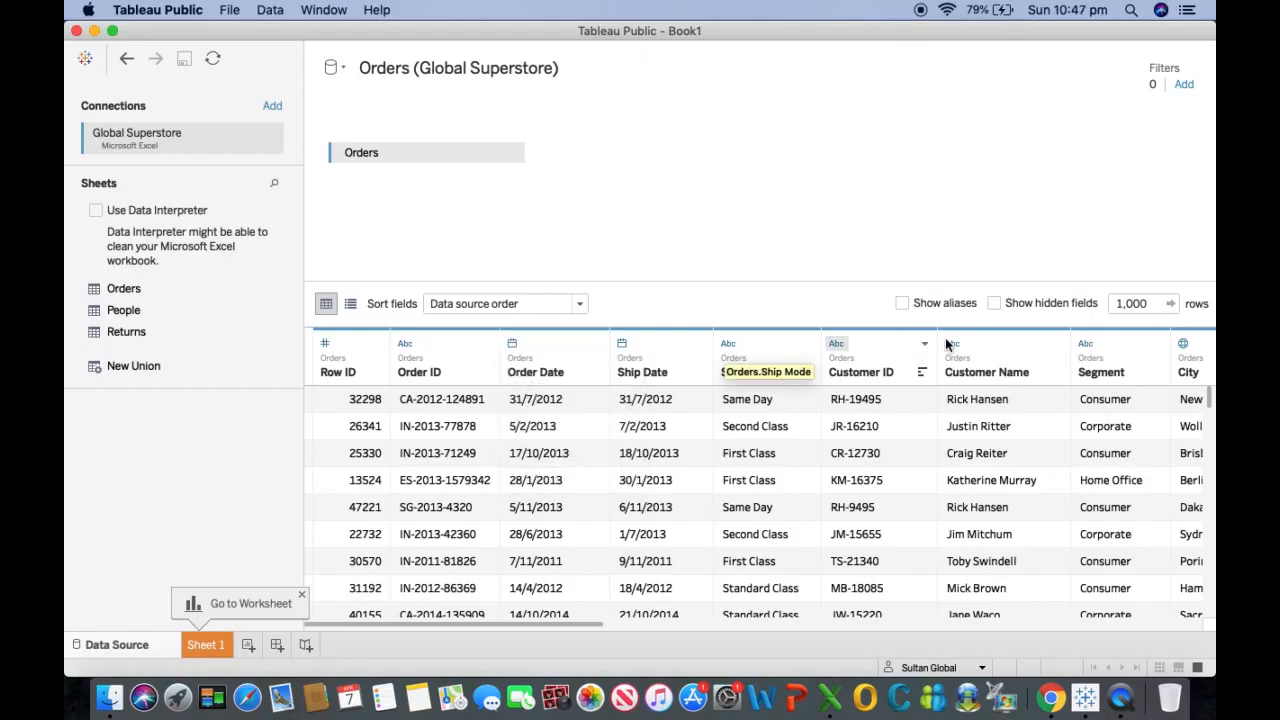
left_click_drag(508, 630, 630, 625)
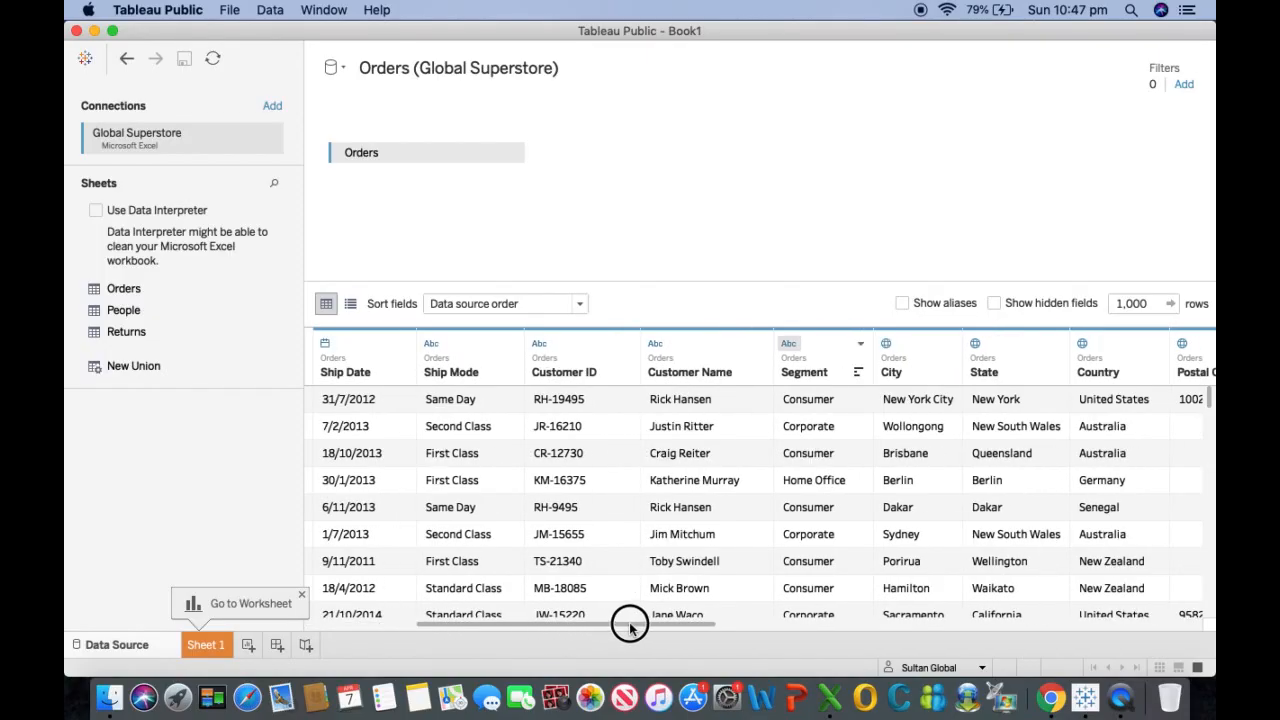
left_click_drag(630, 625, 338, 618)
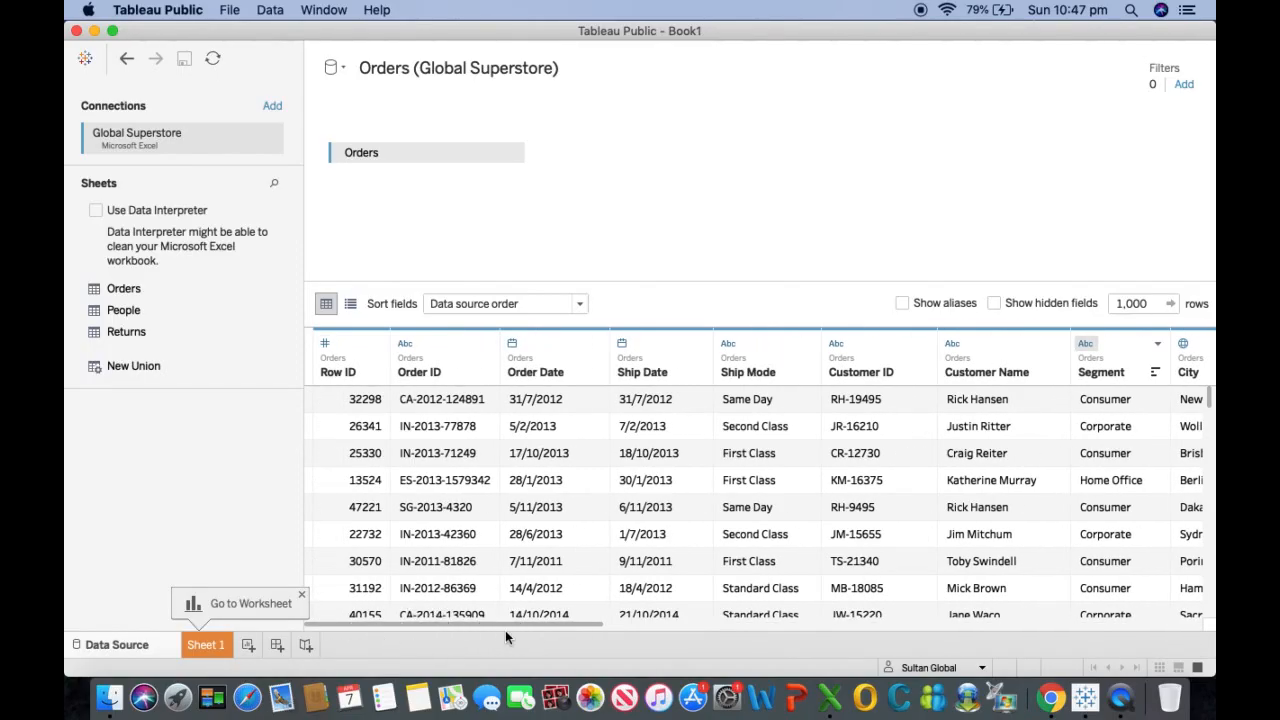
Step: On Sheet 1, place the Country dimension in the view to plot a world map
left_click(207, 646)
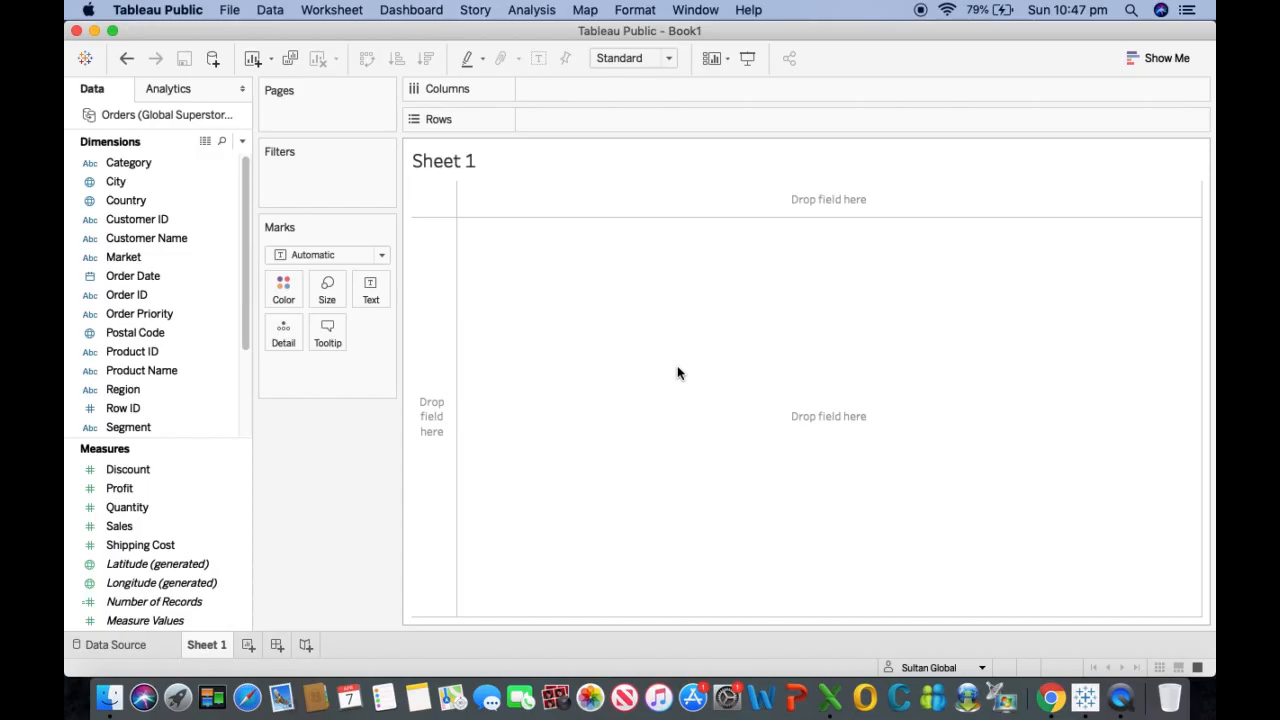
left_click(130, 204)
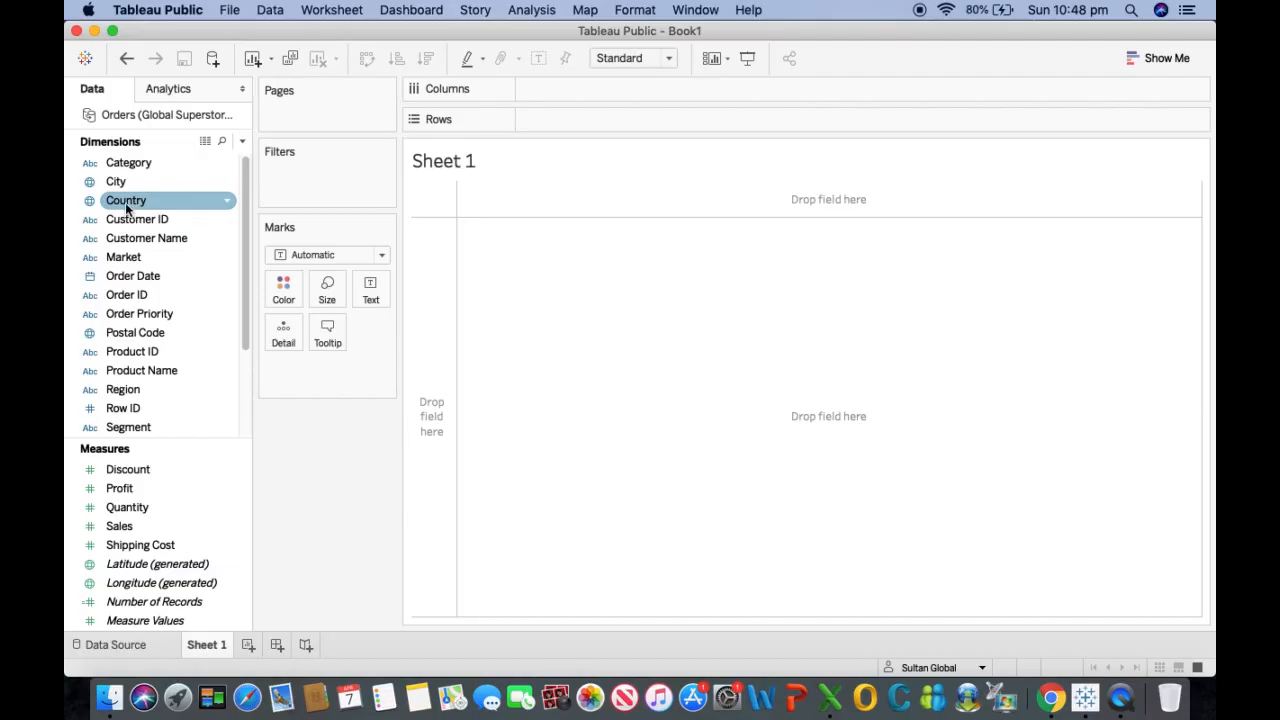
left_click_drag(118, 202, 786, 438)
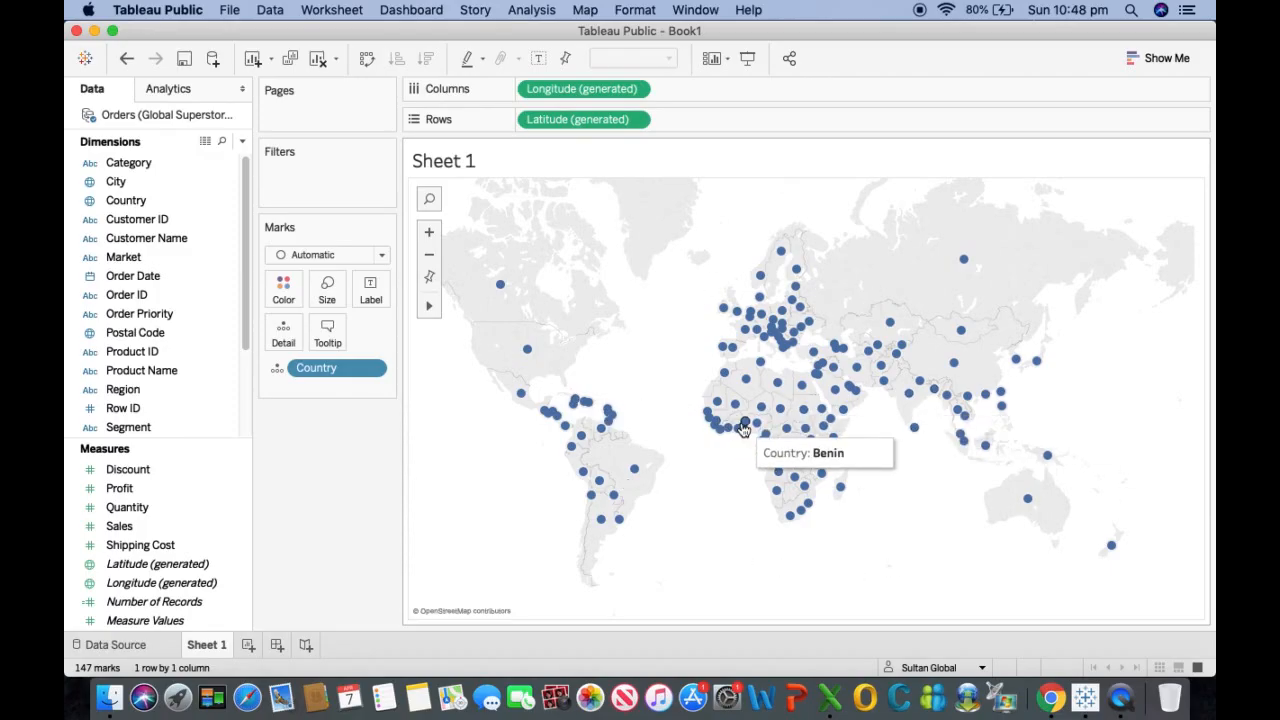
Step: Add Profit to the country map and change the chart type to a filled map
left_click_drag(119, 489, 942, 386)
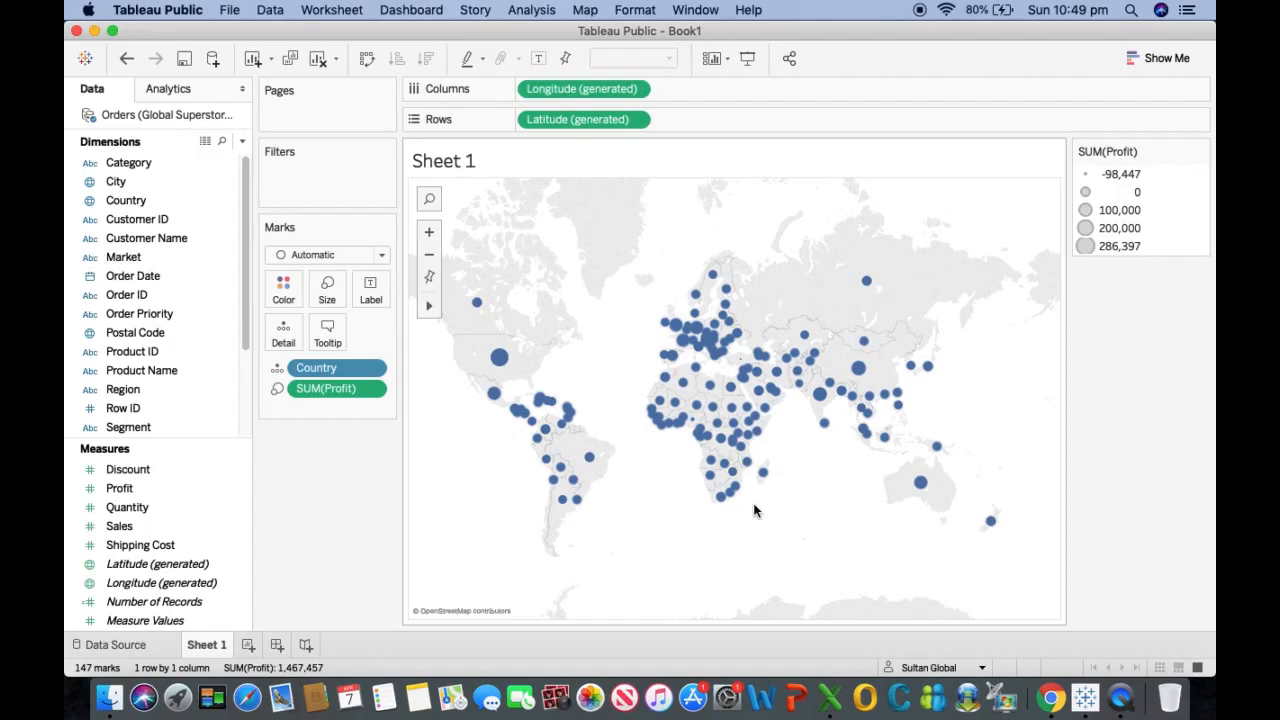
left_click(1158, 58)
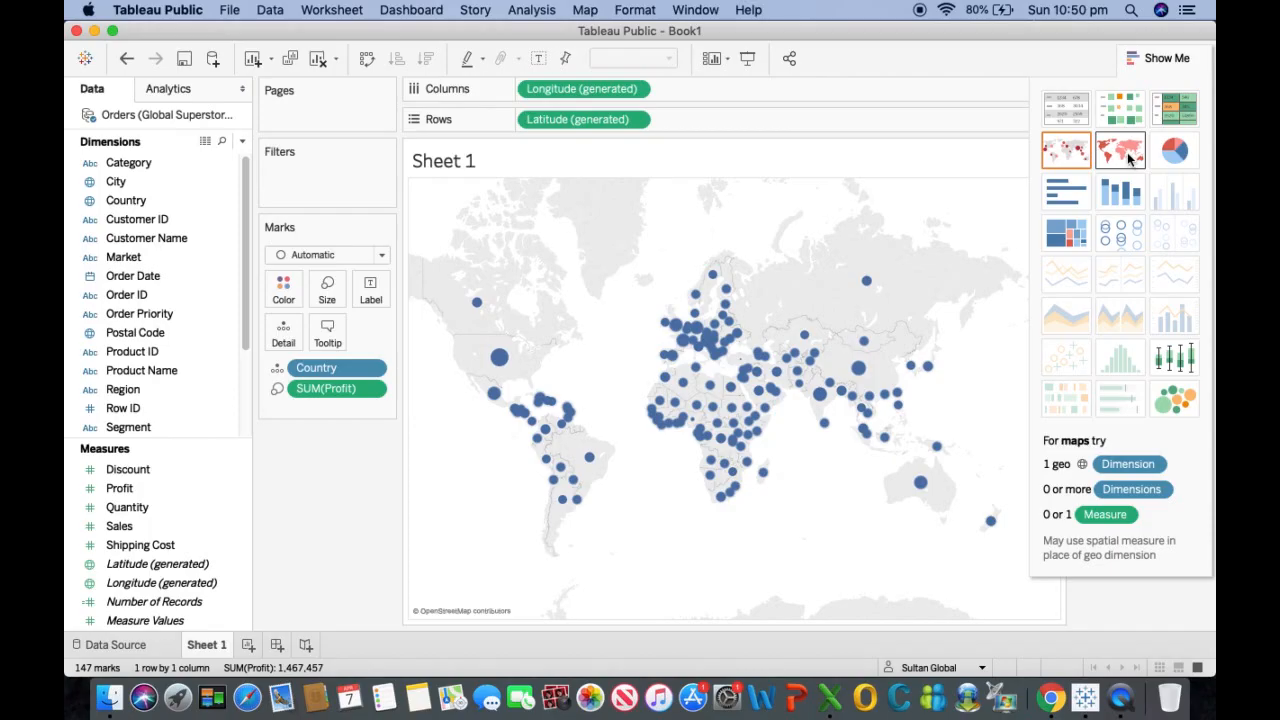
left_click(1127, 157)
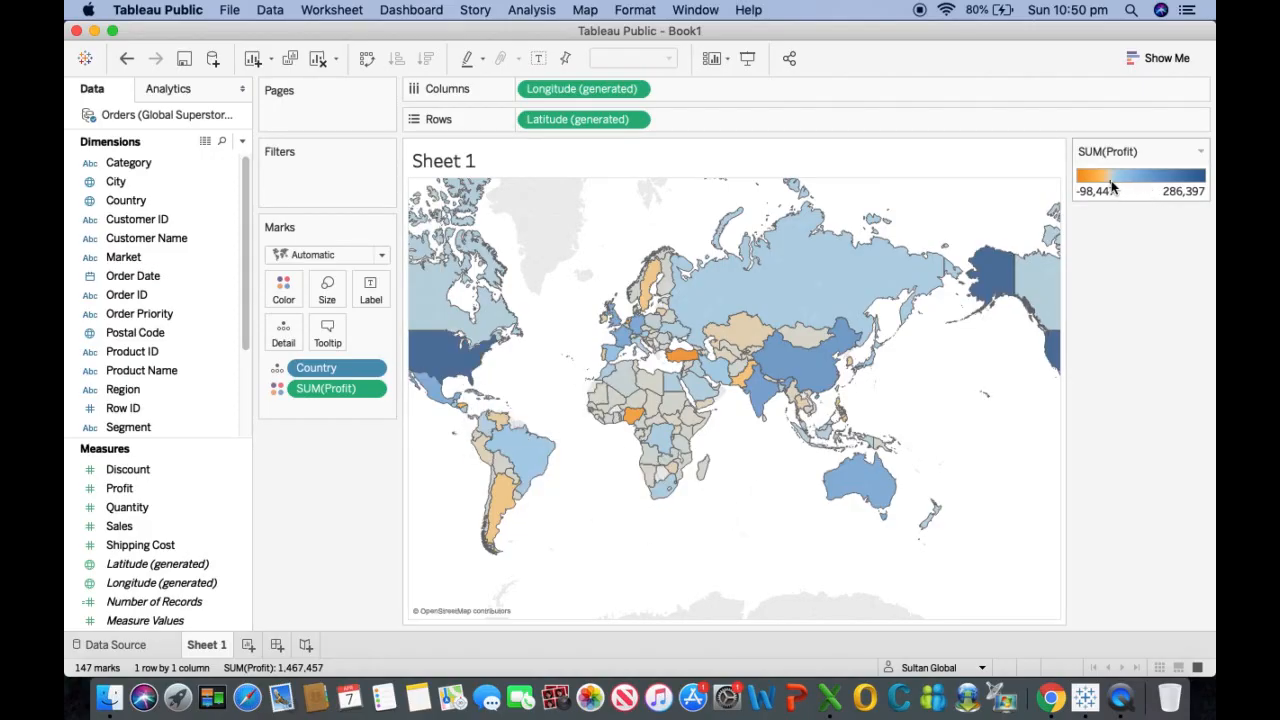
Step: Inspect the profit of individual countries on the filled map, such as China, Argentina, the United States and Nigeria
mouse_move(787, 375)
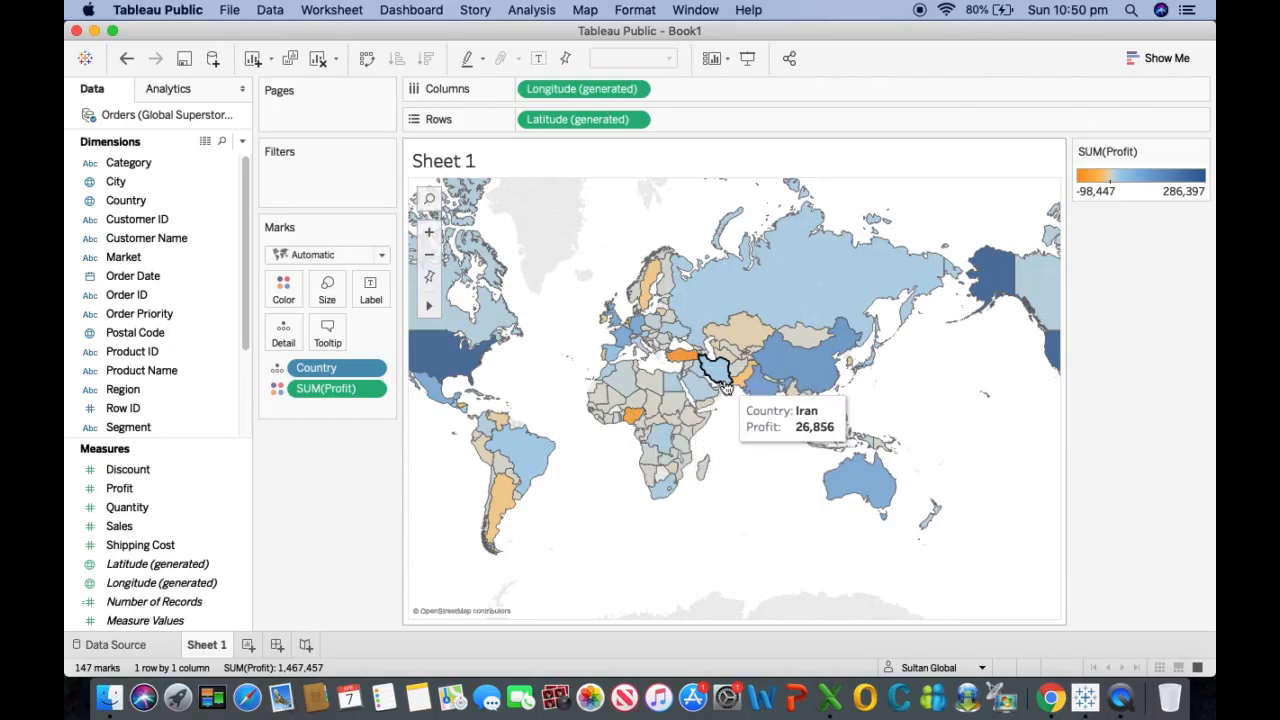
mouse_move(500, 512)
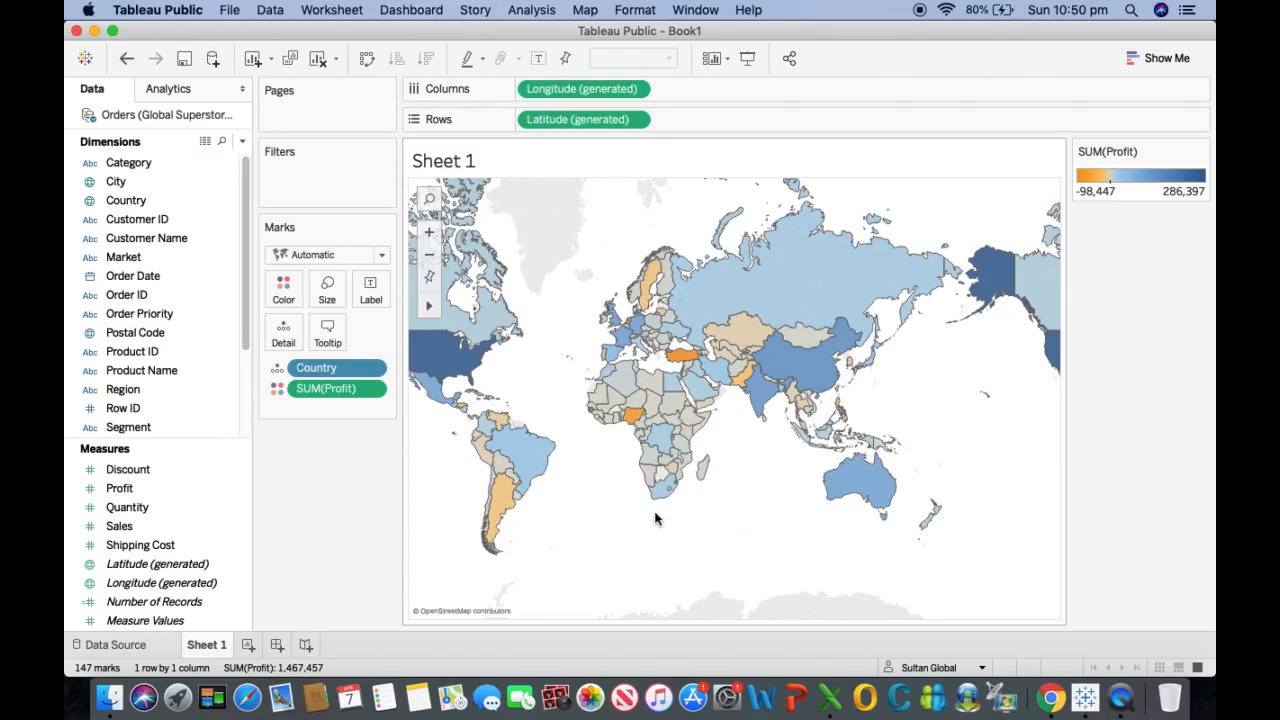
mouse_move(436, 353)
mouse_move(636, 423)
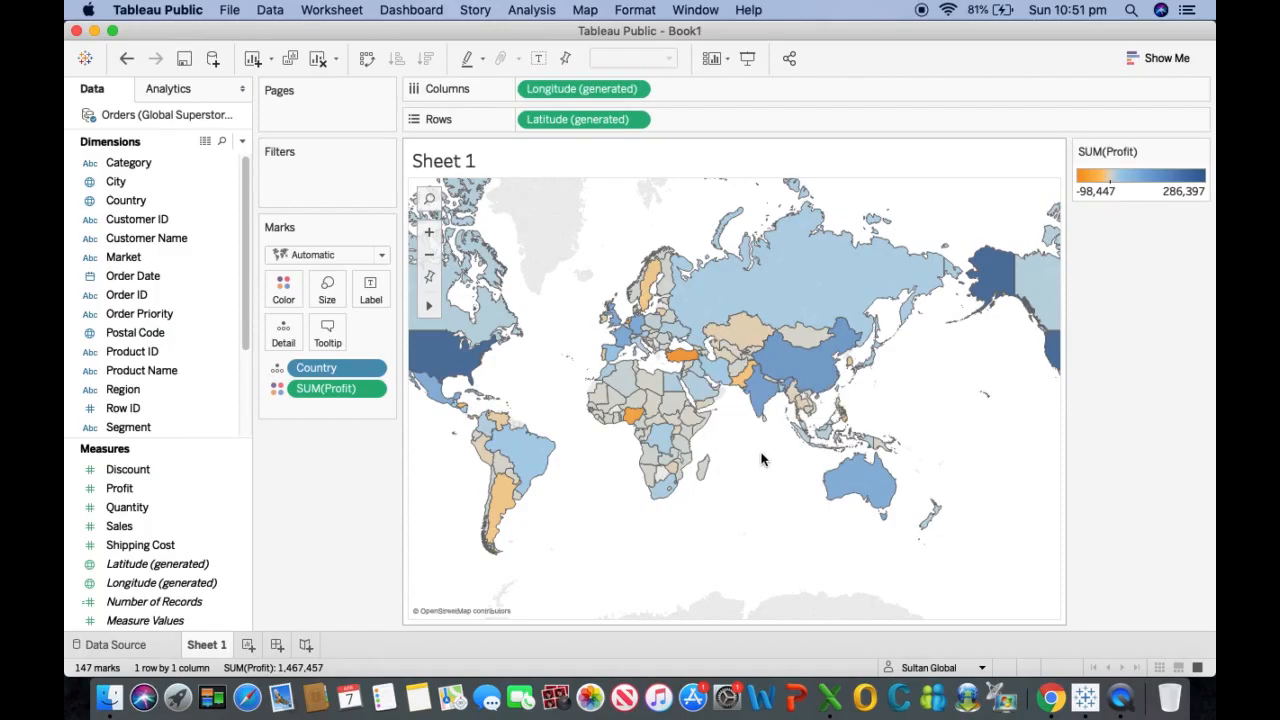
mouse_move(697, 390)
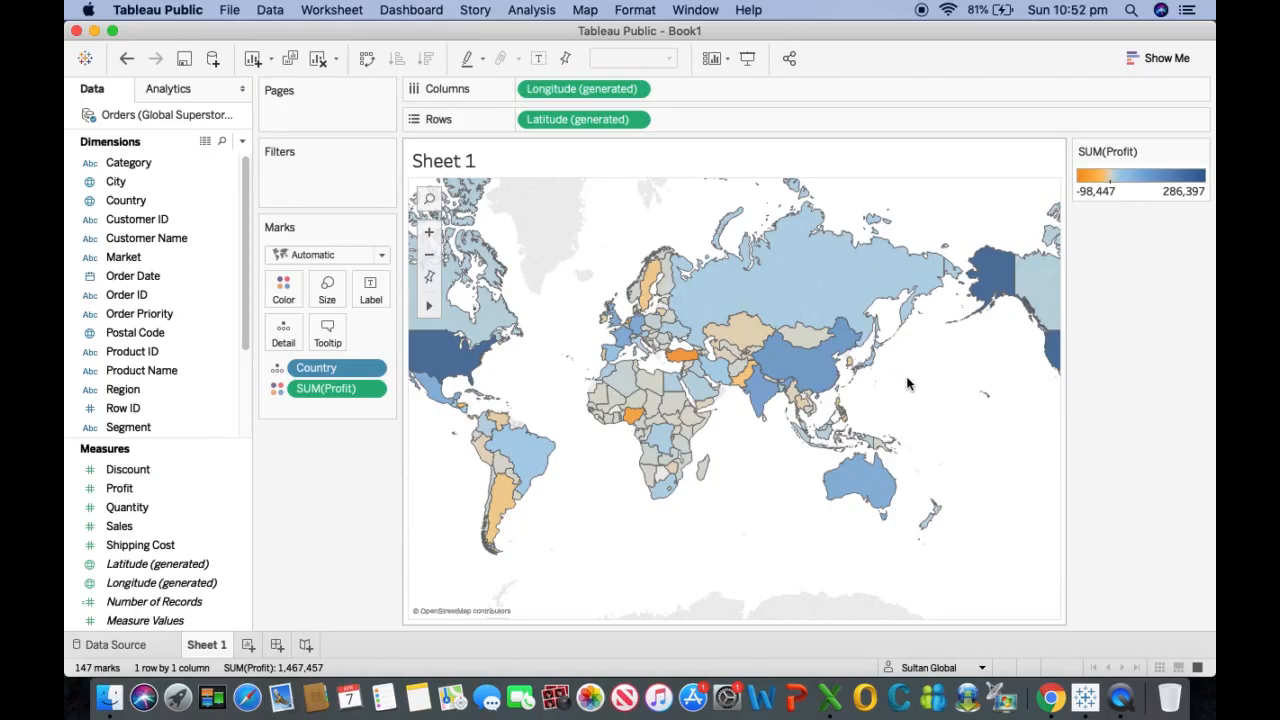
Step: Change the map's Profit colors to the Red-Green Diverging palette with the center set at 0
left_click(1200, 152)
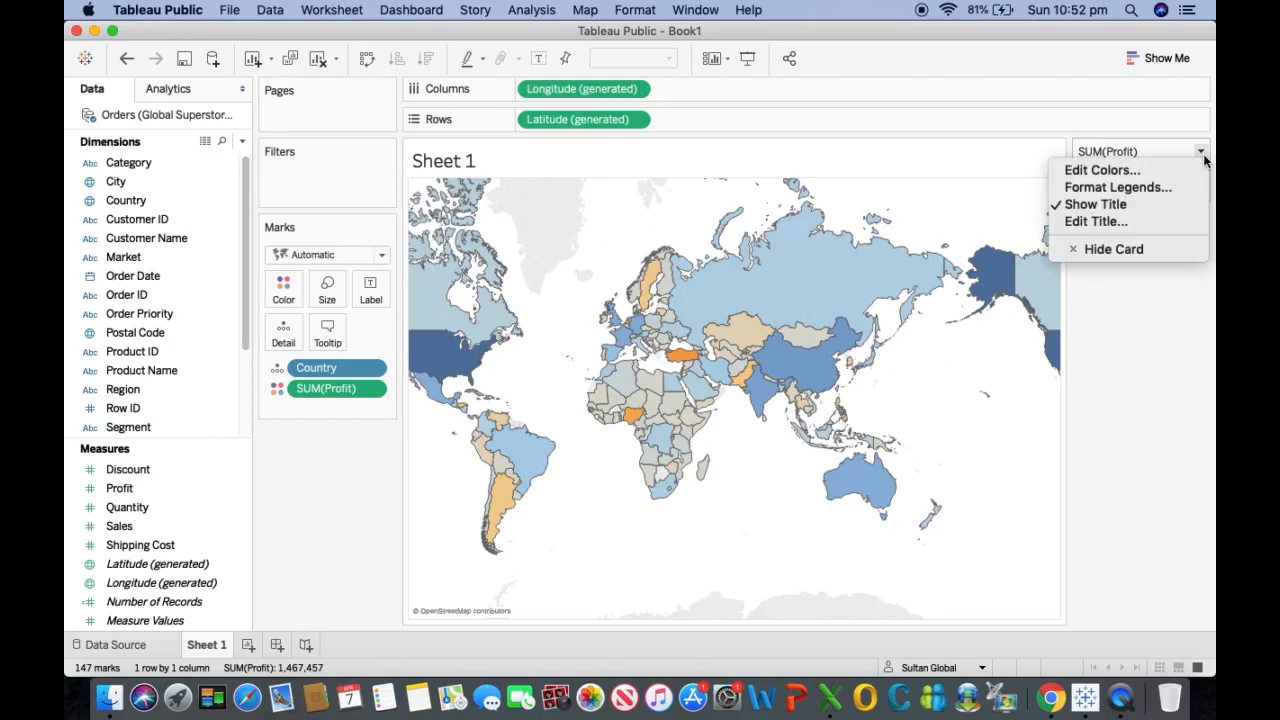
left_click(1110, 170)
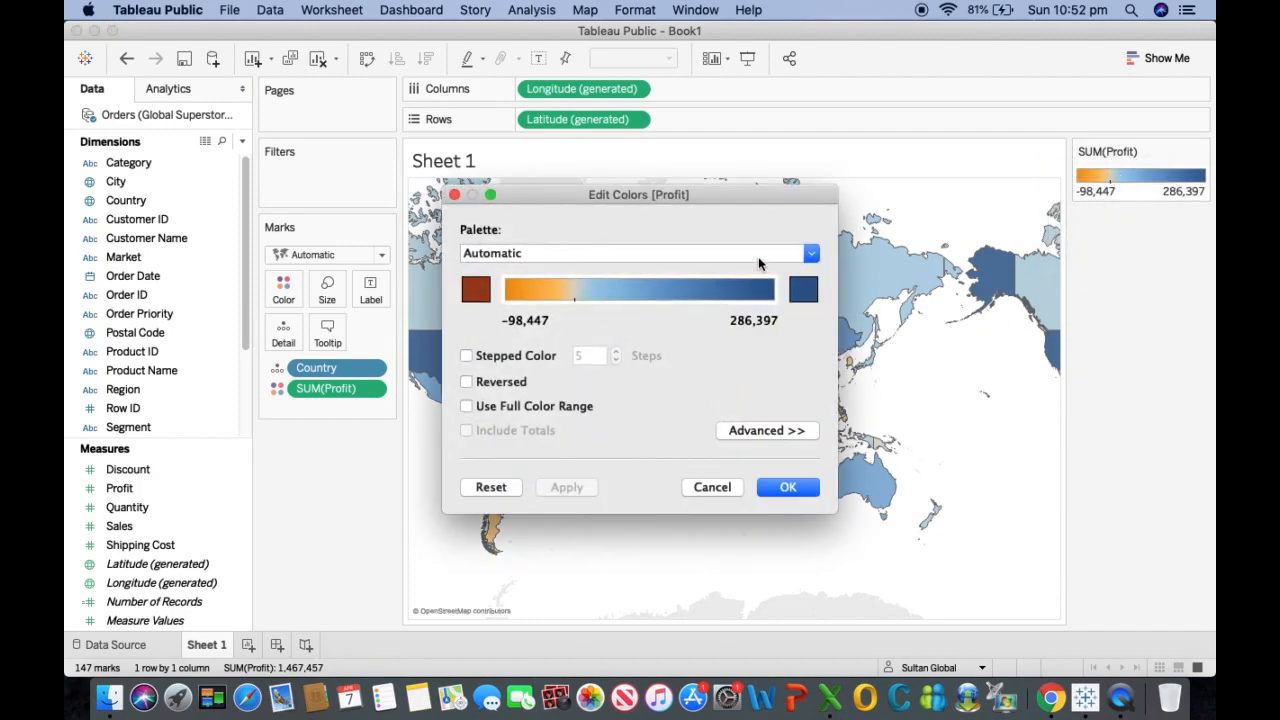
left_click(758, 256)
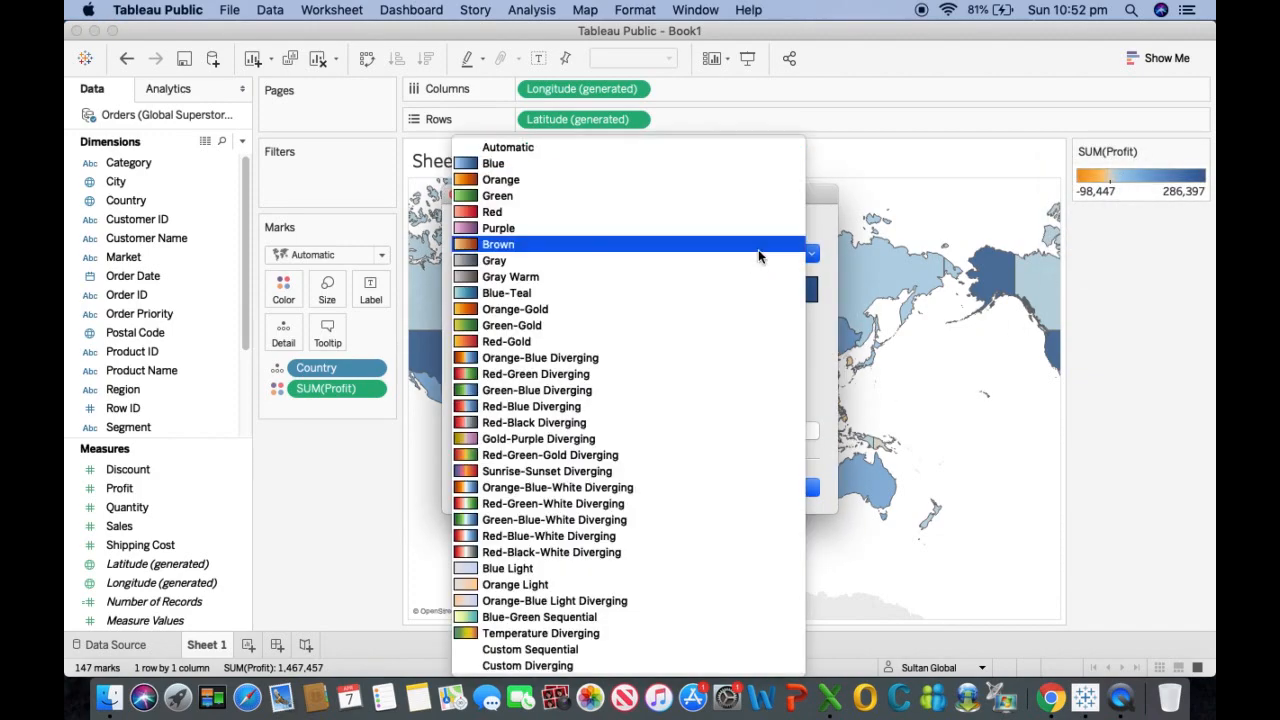
left_click(553, 381)
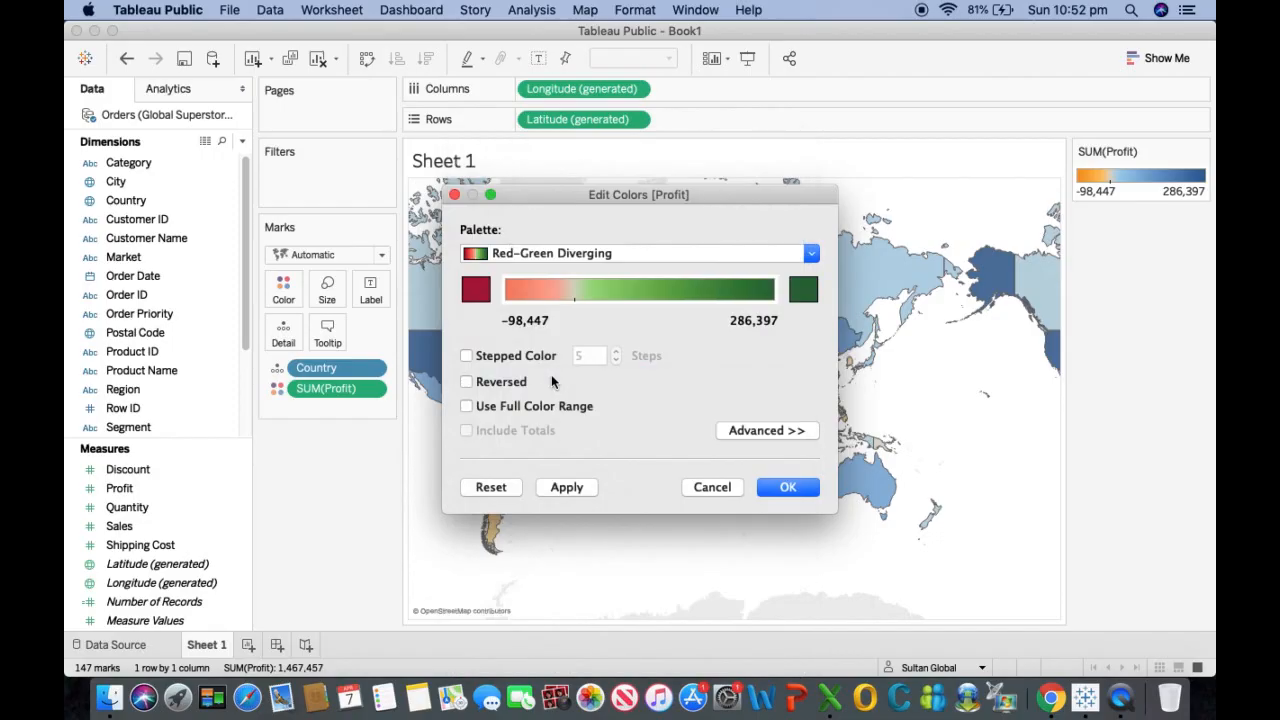
left_click(740, 433)
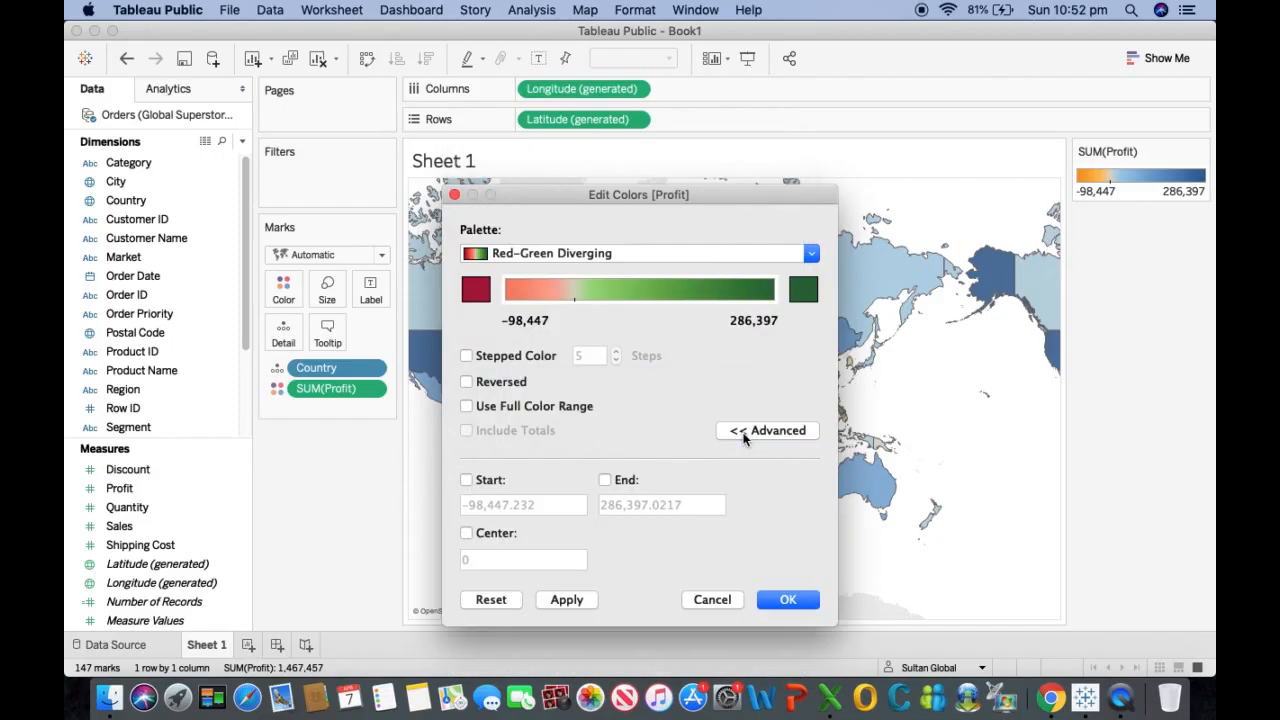
left_click(486, 534)
left_click(789, 600)
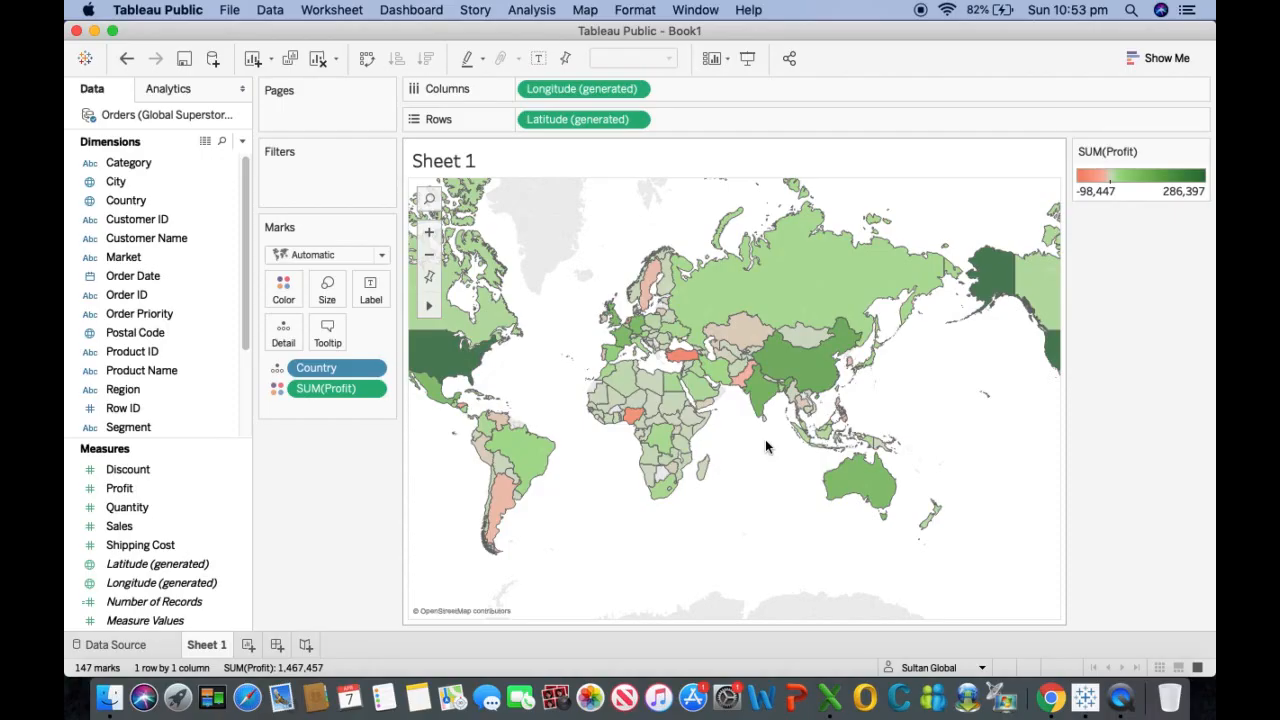
Step: Compare country profits on the recolored map, including Turkey, the United States, Russia and India
mouse_move(994, 296)
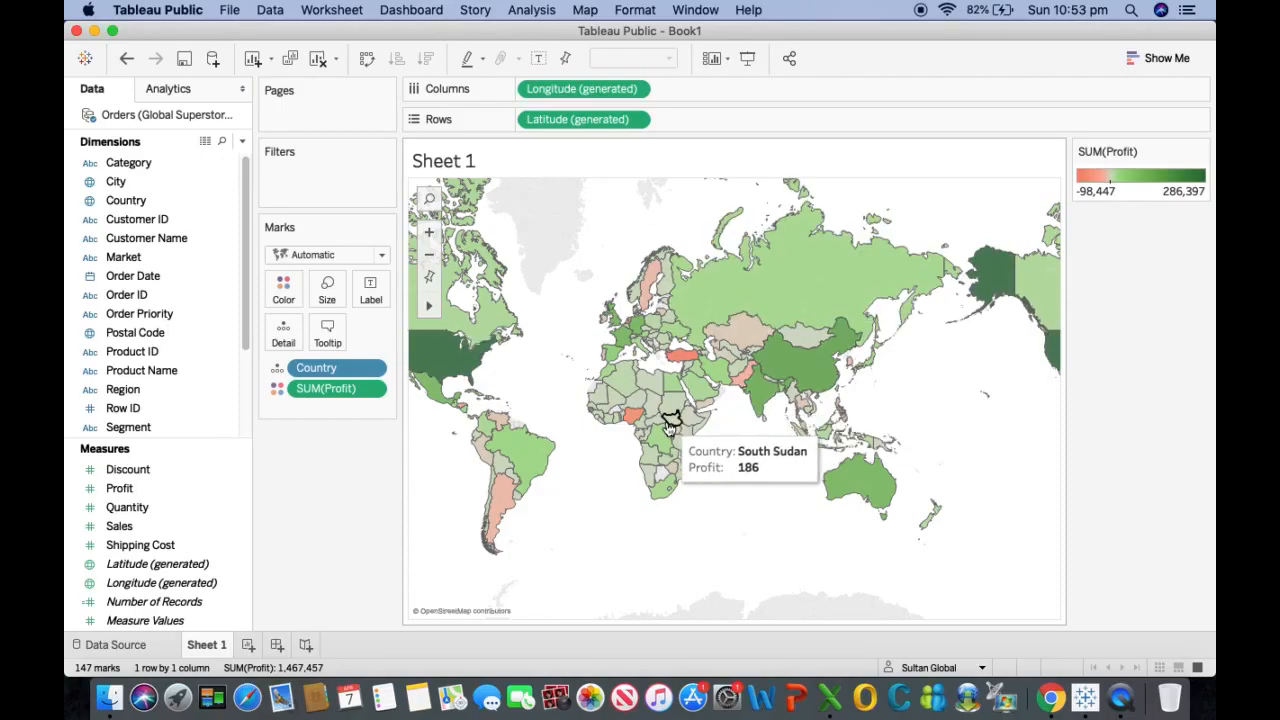
mouse_move(680, 362)
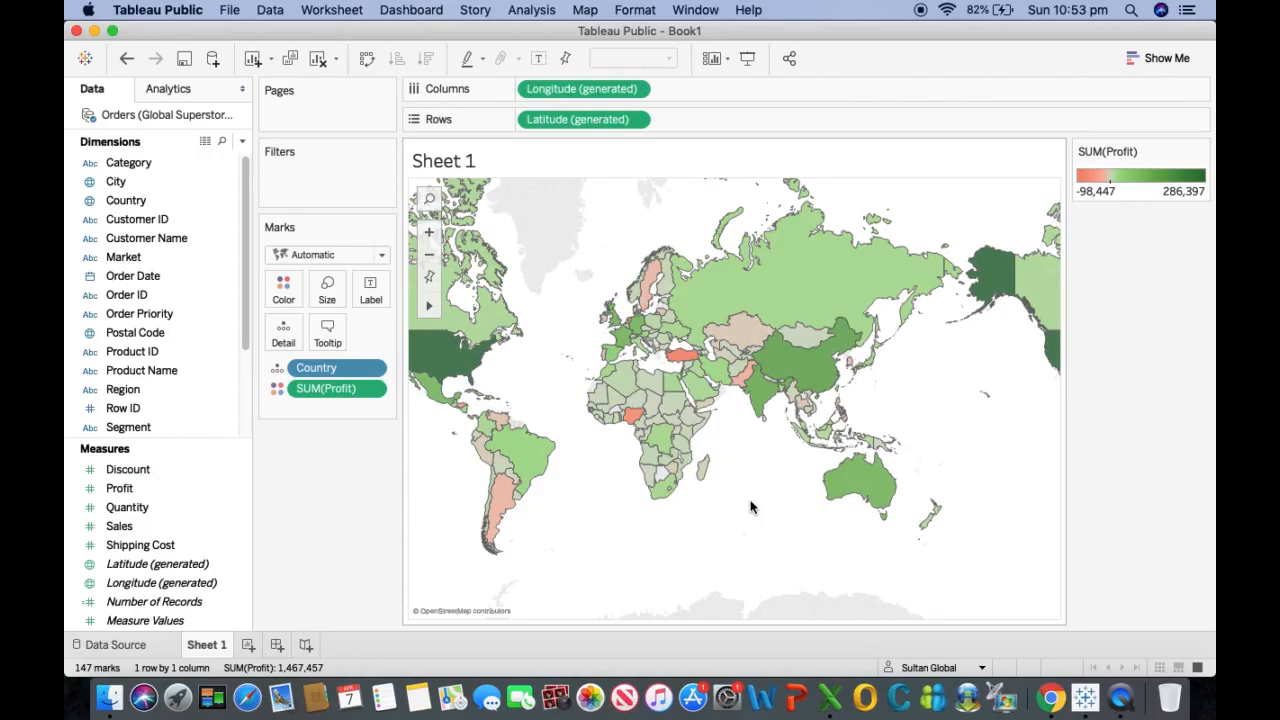
mouse_move(448, 365)
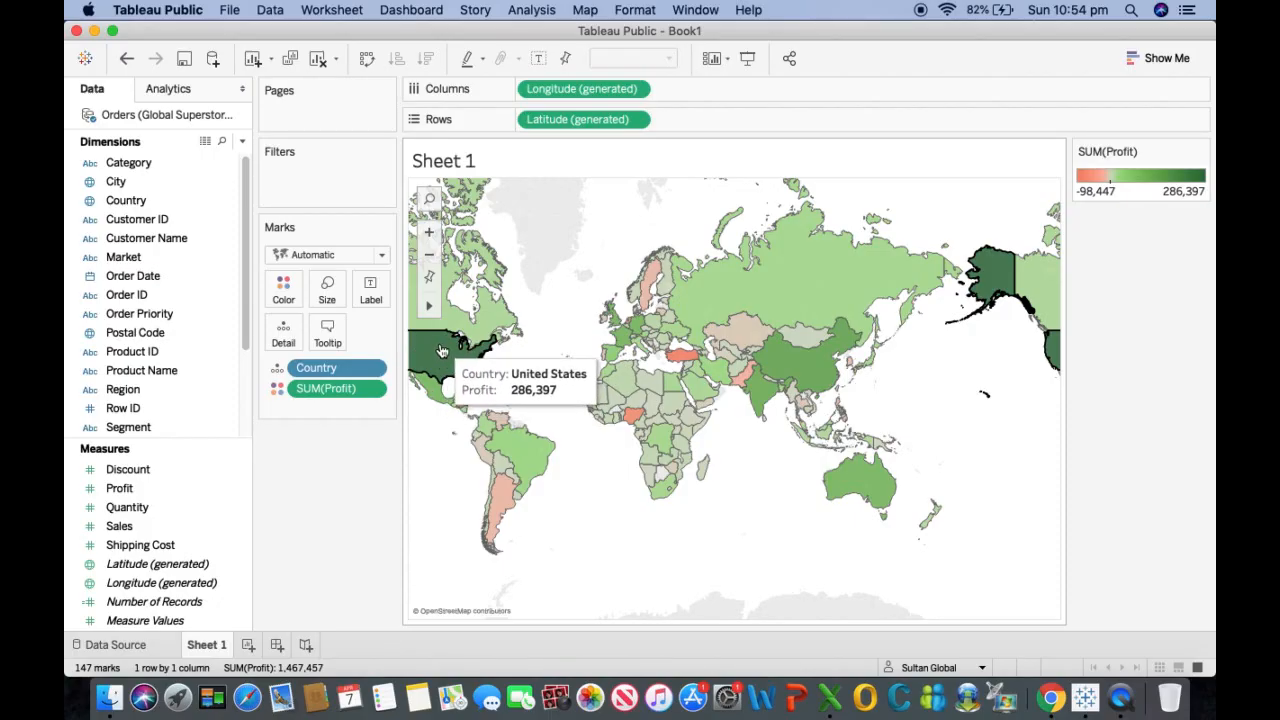
mouse_move(783, 330)
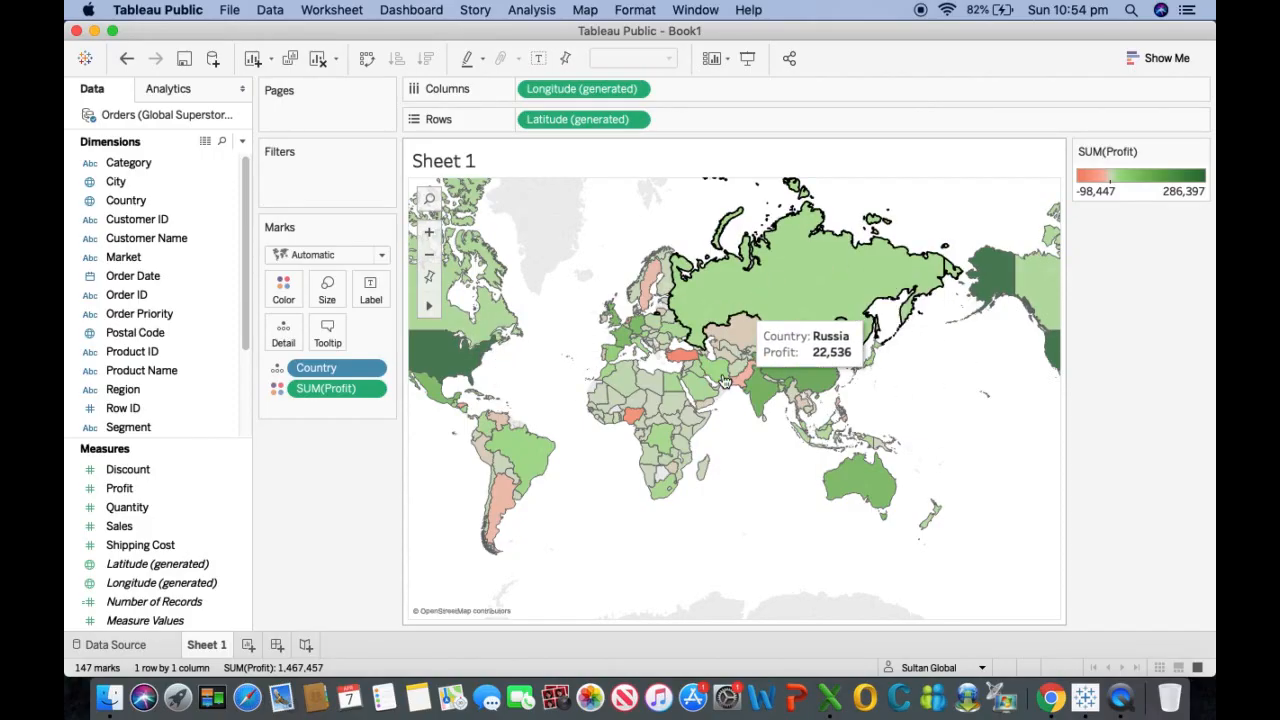
mouse_move(757, 420)
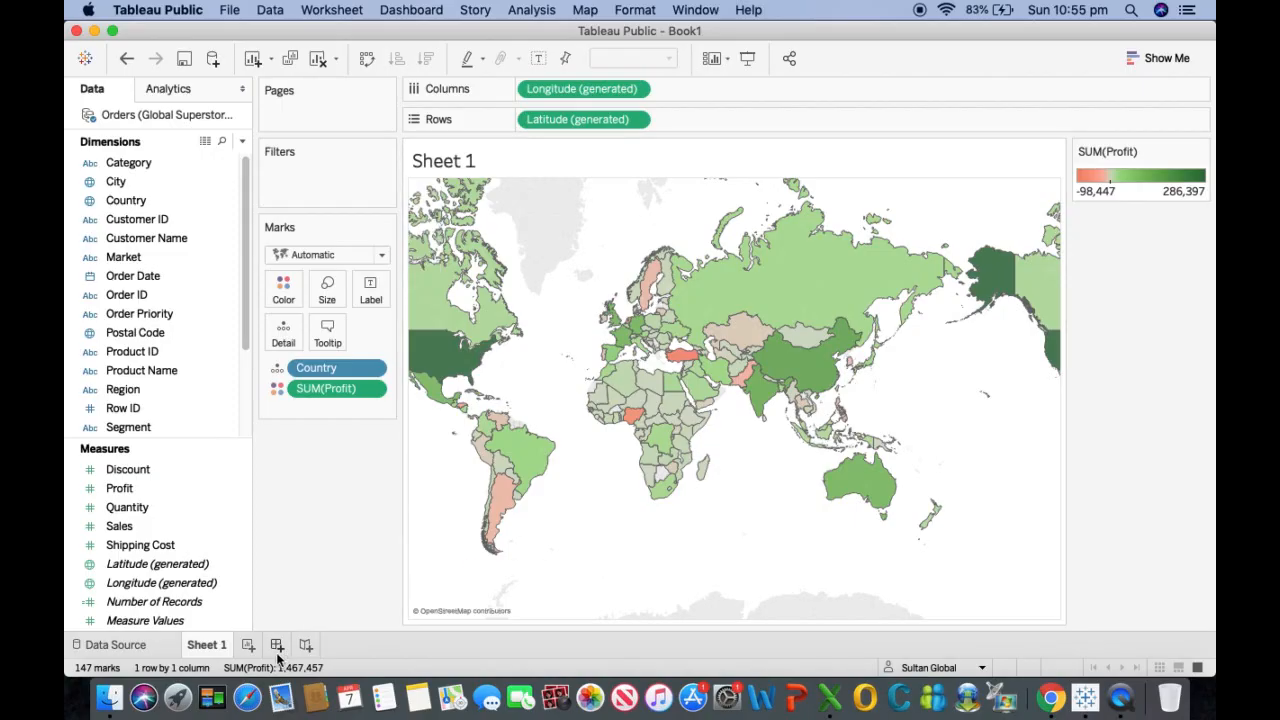
Step: Create a new worksheet and build a horizontal bar chart of Profit by Category
left_click(248, 644)
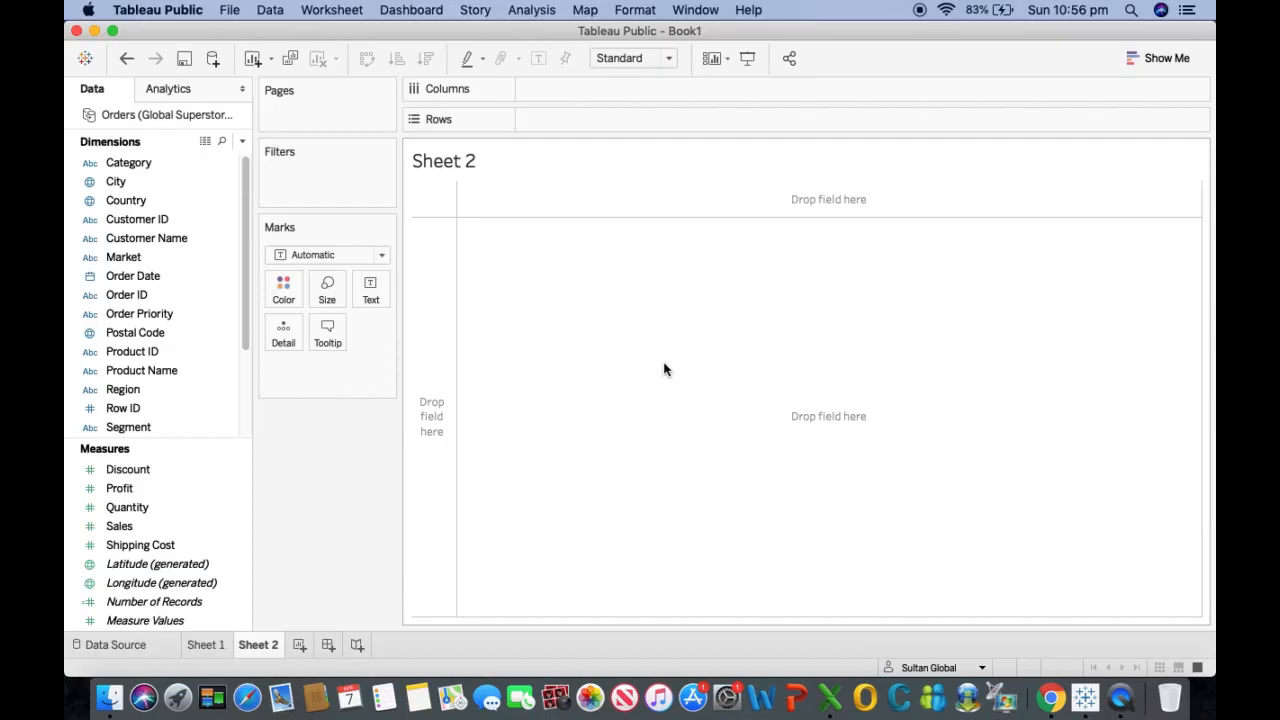
left_click(110, 506)
left_click(112, 490)
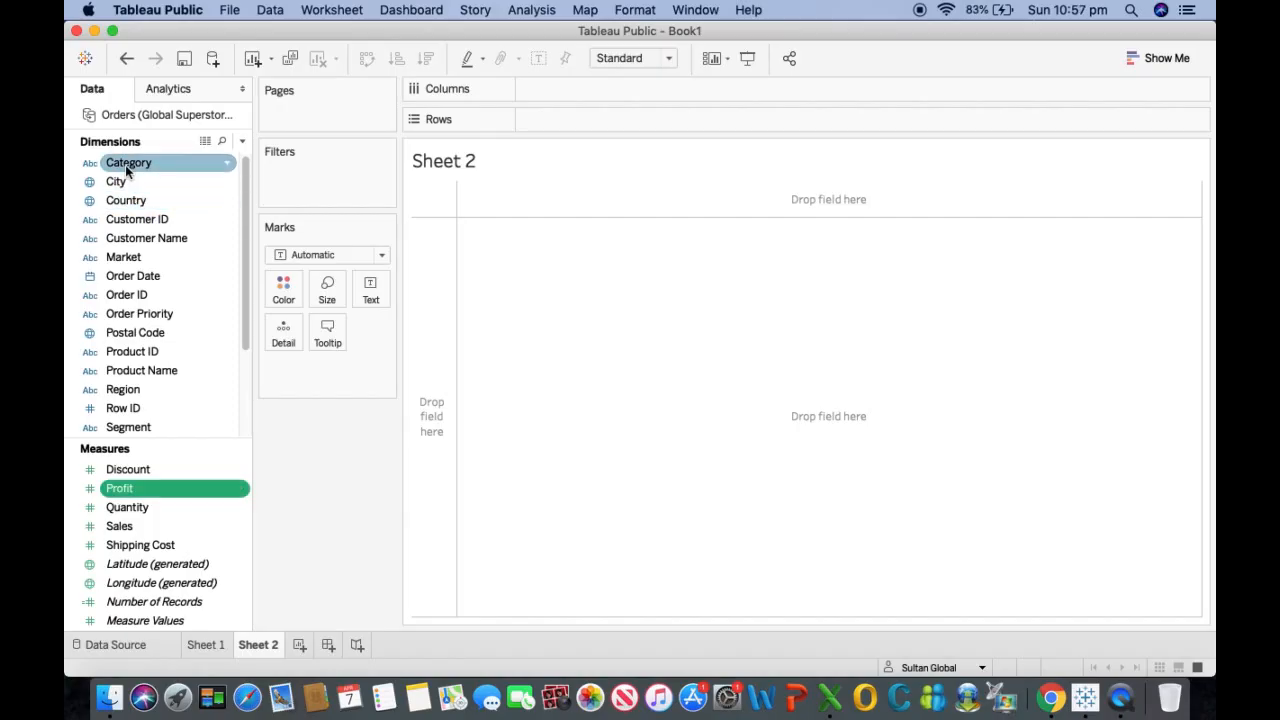
left_click_drag(126, 164, 430, 272)
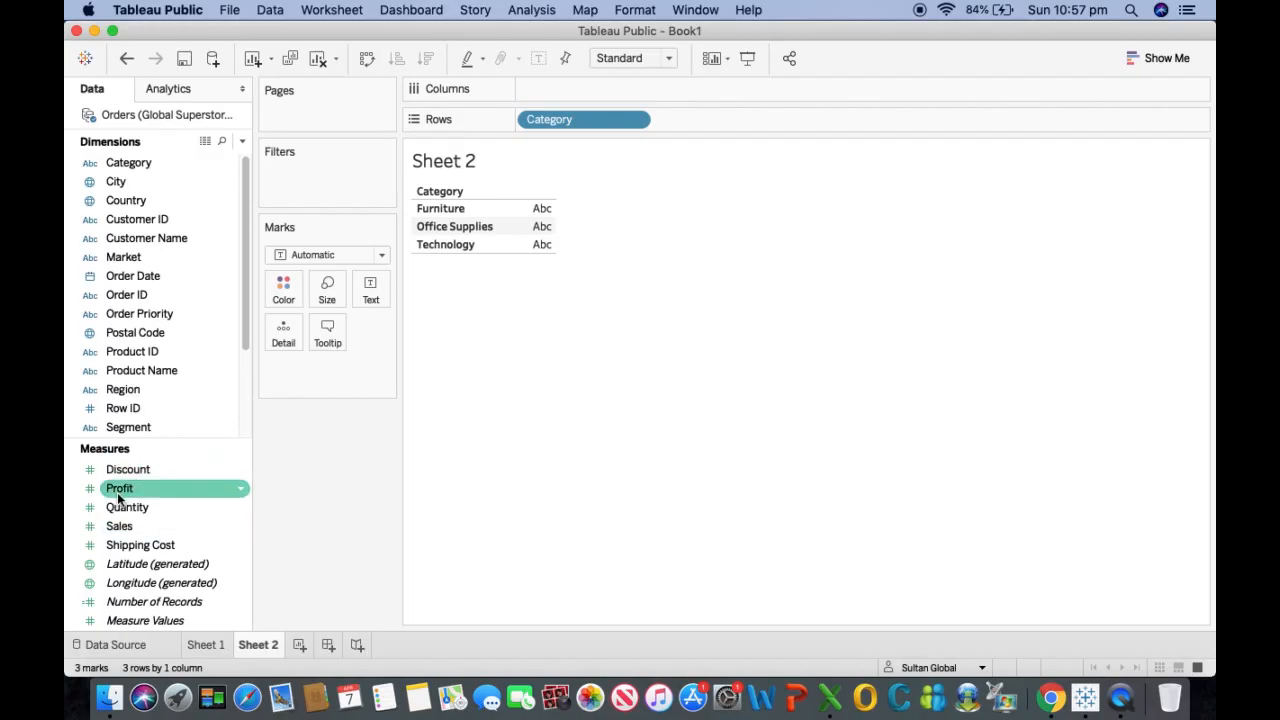
left_click_drag(117, 488, 634, 91)
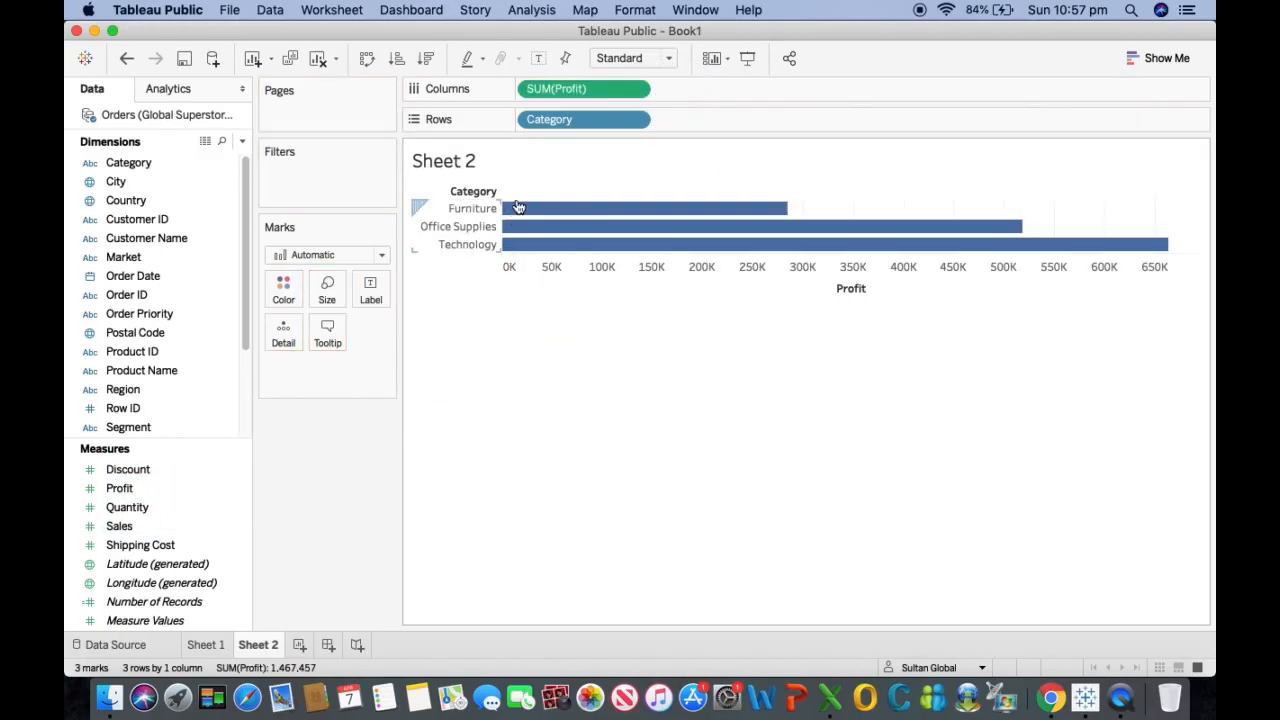
Step: Break the Category profit bars down by adding Sub-Category to the rows
mouse_move(533, 218)
mouse_move(623, 252)
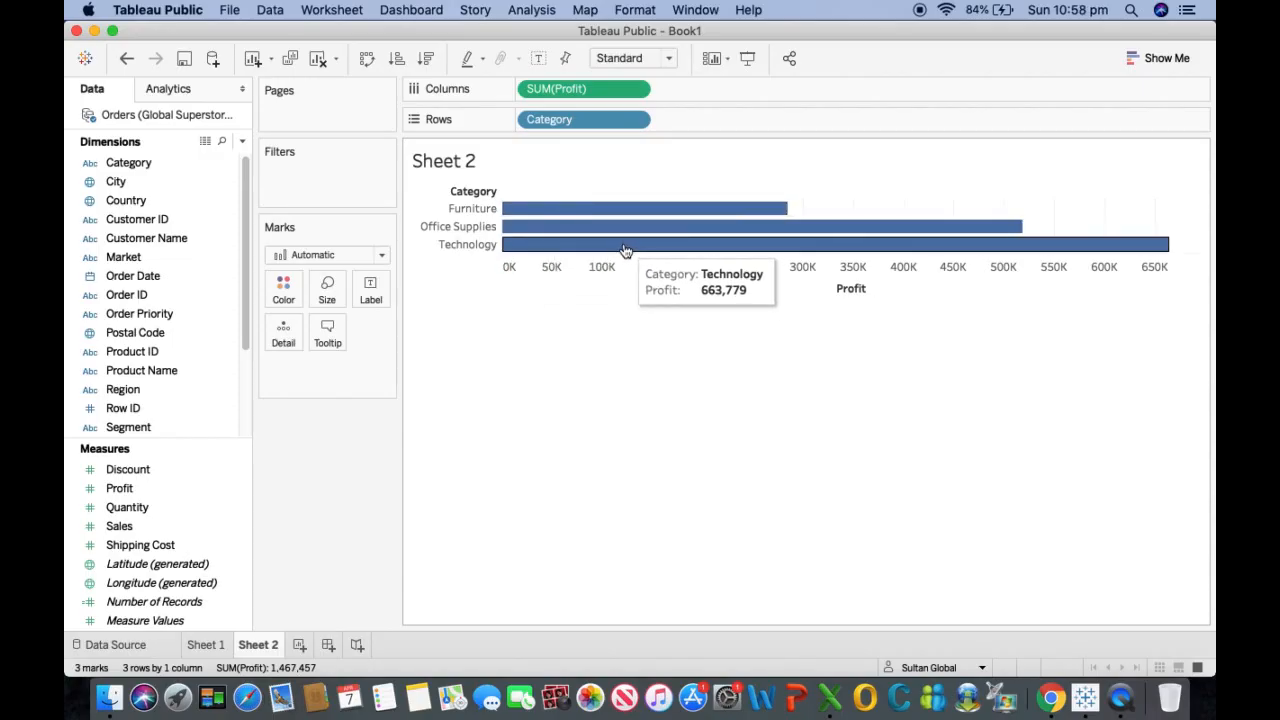
mouse_move(595, 213)
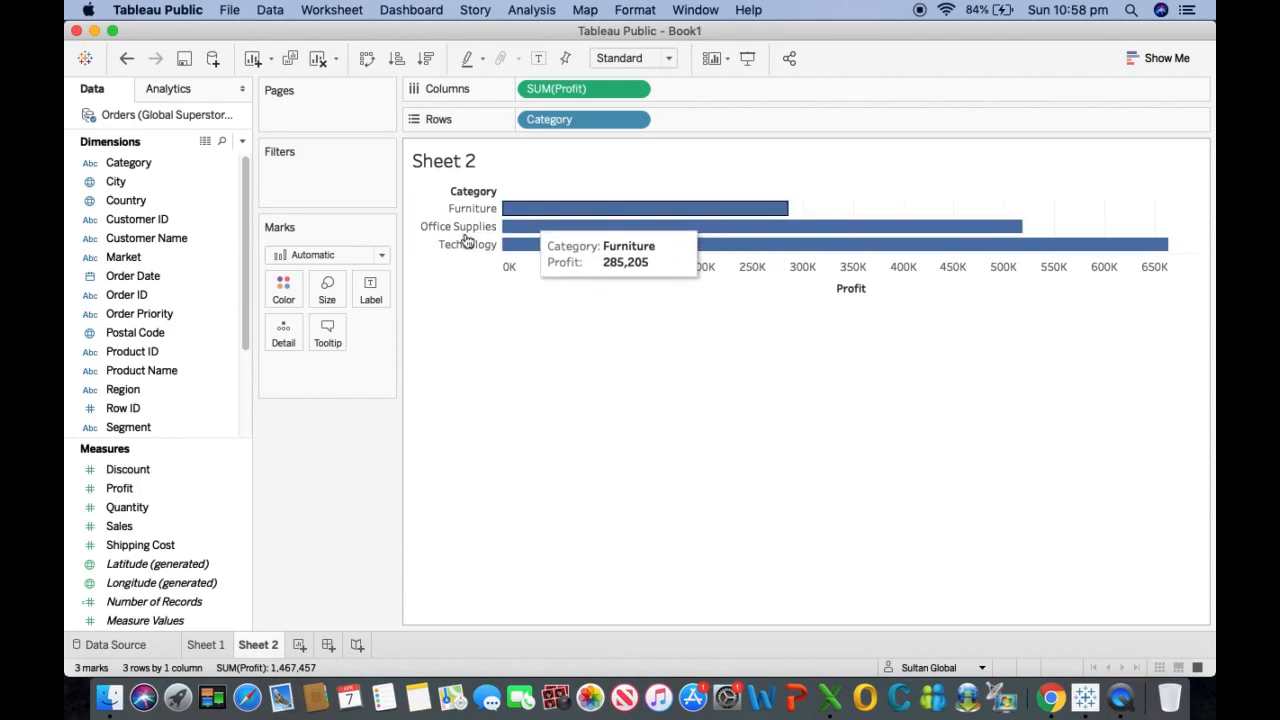
left_click_drag(247, 338, 245, 410)
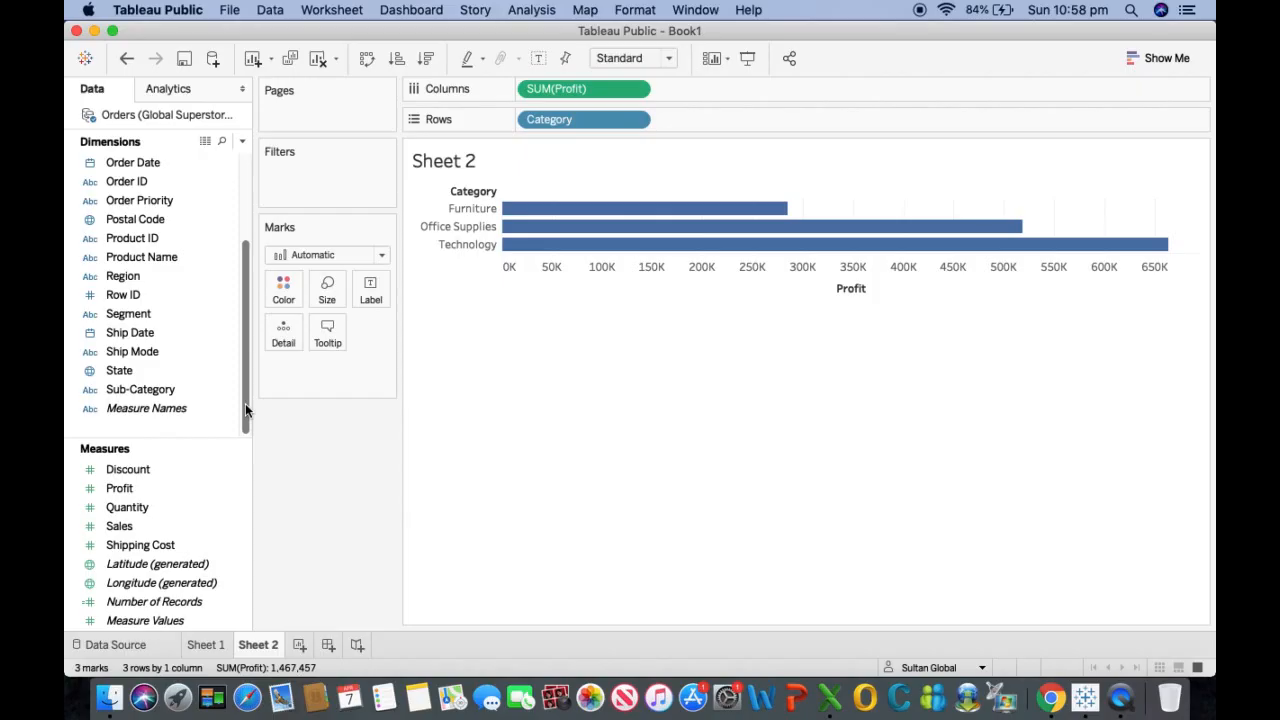
left_click_drag(135, 389, 703, 122)
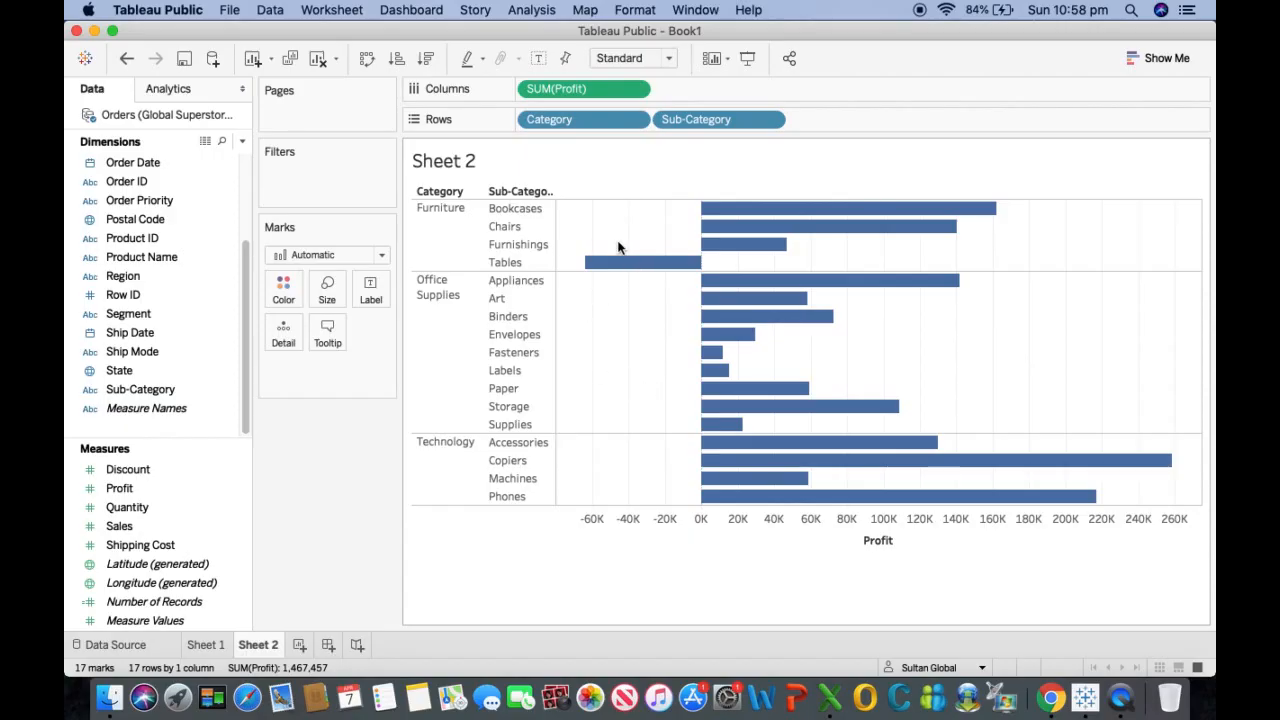
Step: Sort the sub-categories by descending Profit within each category and add Sales as a second bar chart beside Profit
mouse_move(620, 276)
left_click(904, 541)
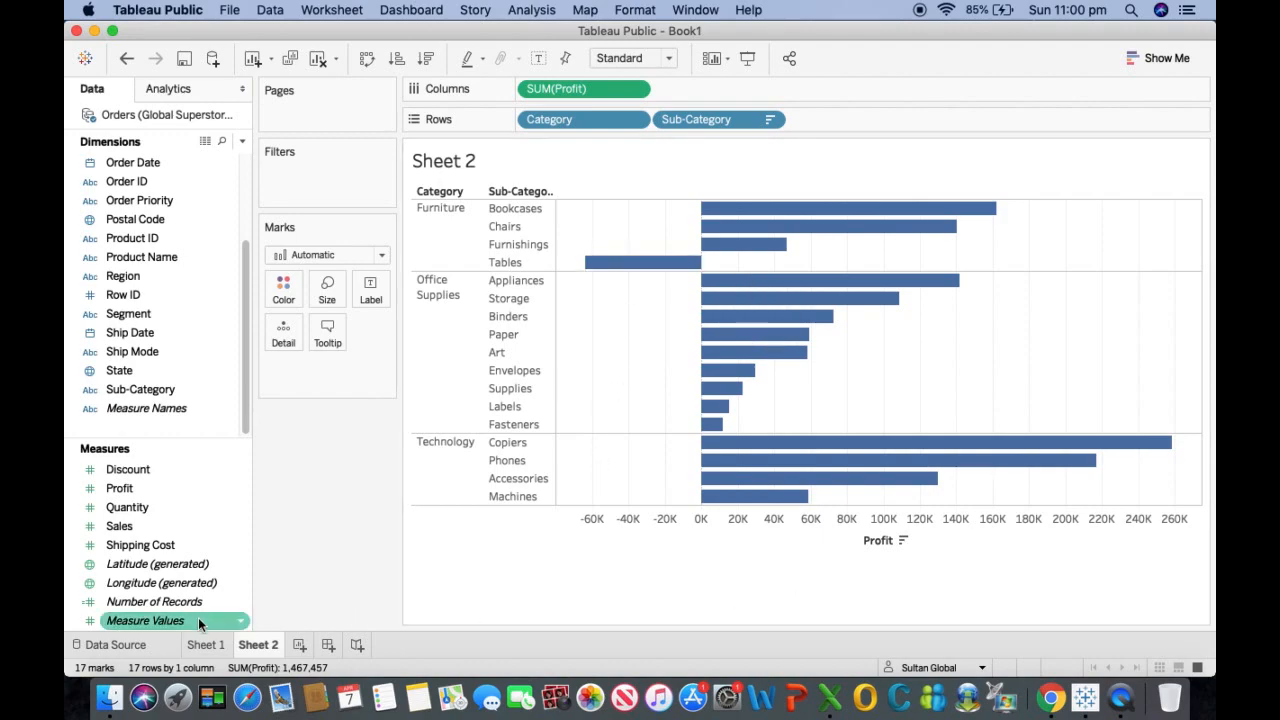
mouse_move(122, 532)
left_mouse_down()
mouse_move(803, 134)
mouse_move(830, 115)
mouse_move(811, 91)
left_mouse_up()
mouse_move(920, 500)
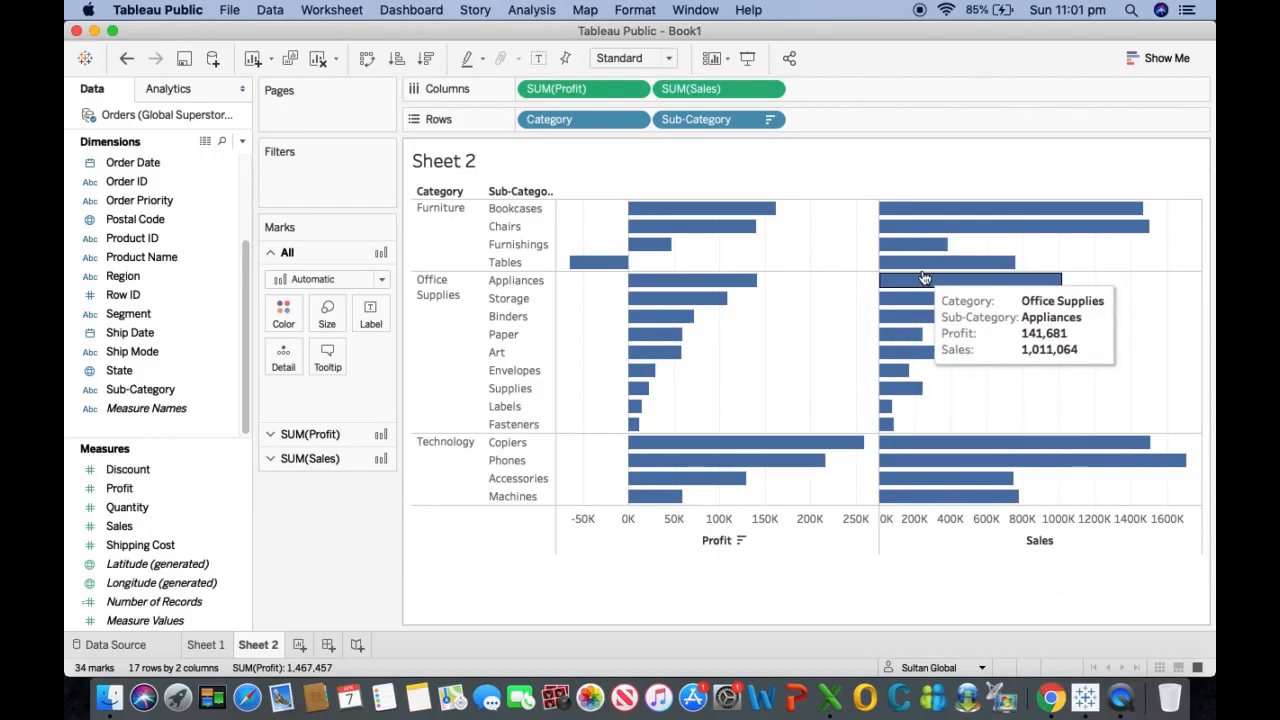
Step: Create a calculated field named Cost from the Sales measure with the formula [Sales]-[Profit]
mouse_move(935, 268)
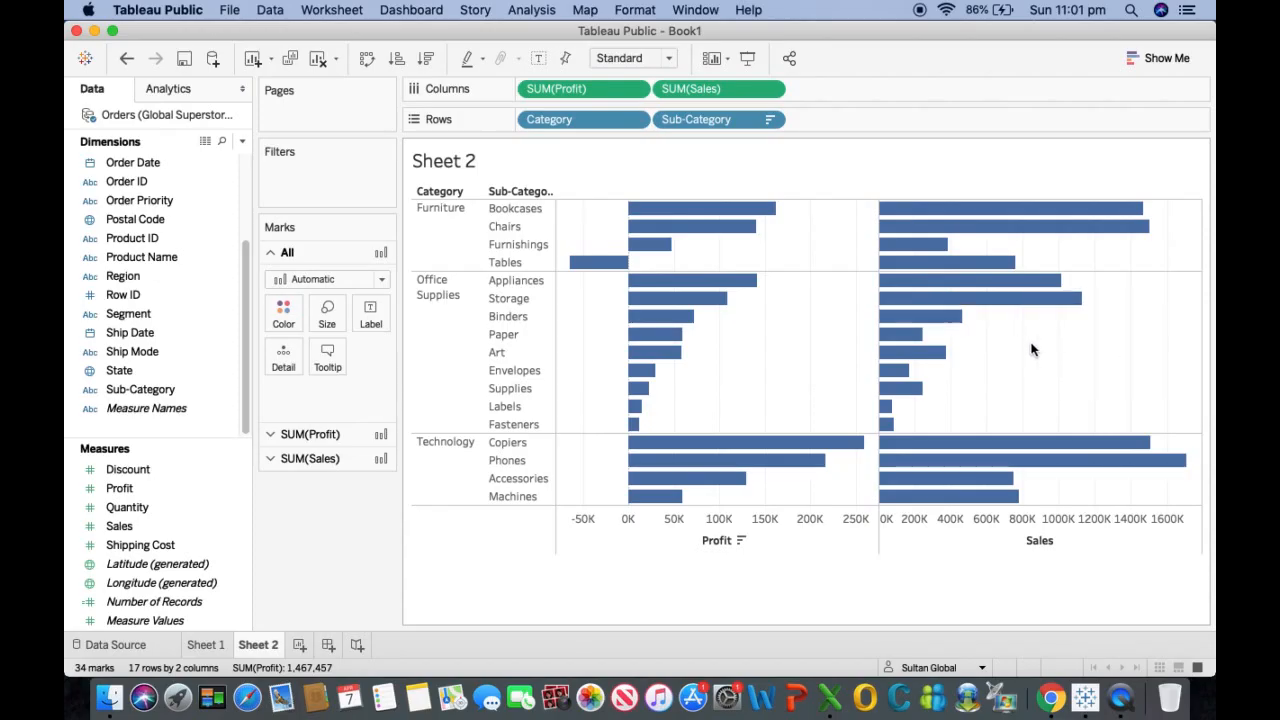
left_click(120, 527)
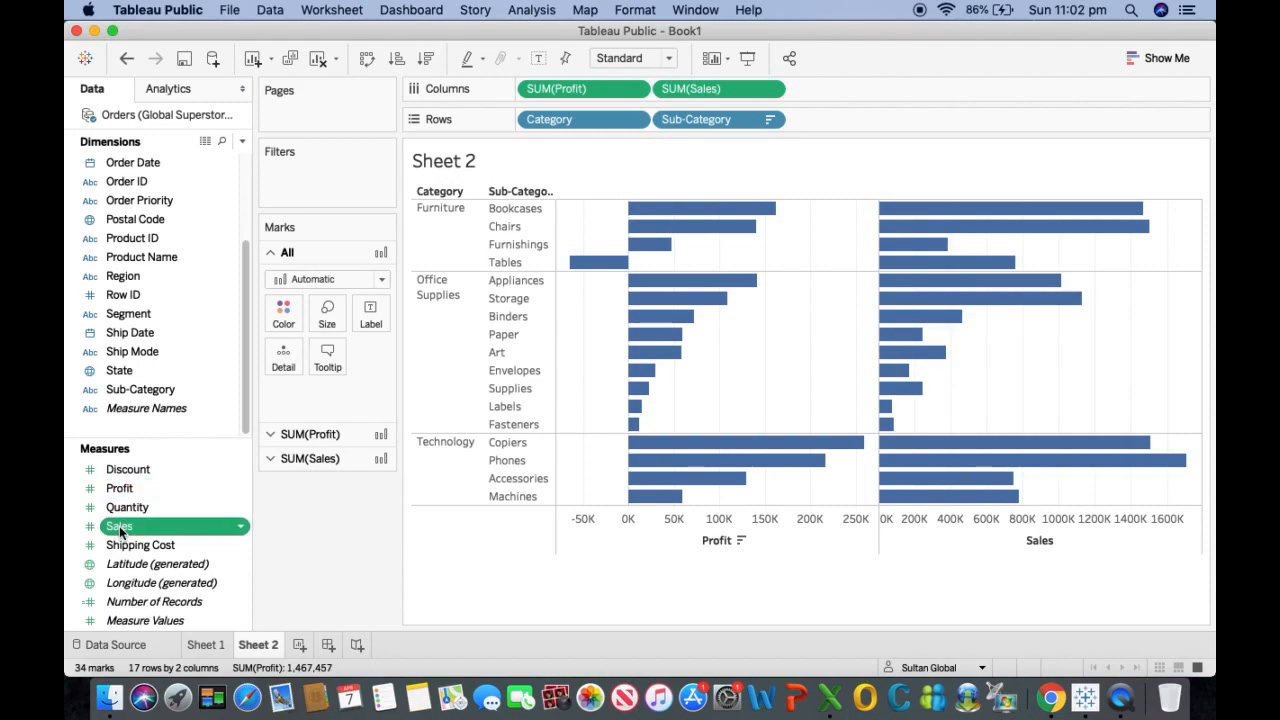
right_click(120, 532)
mouse_move(170, 325)
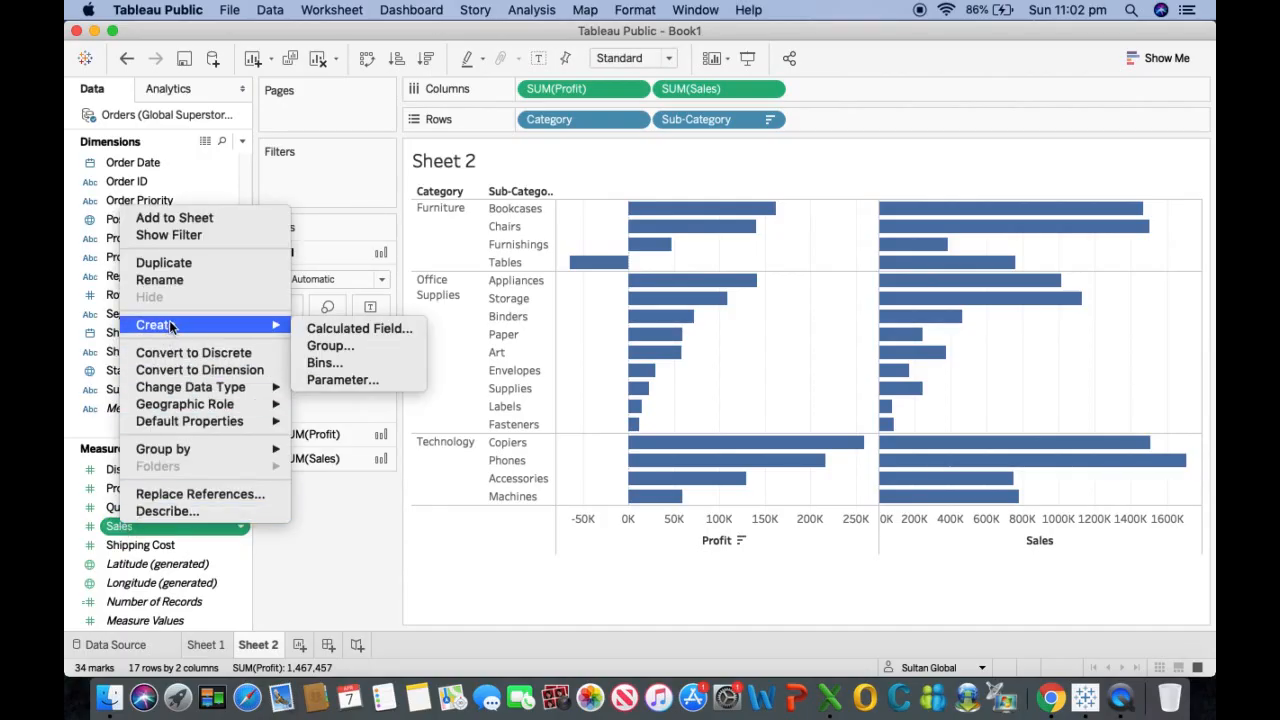
left_click(347, 336)
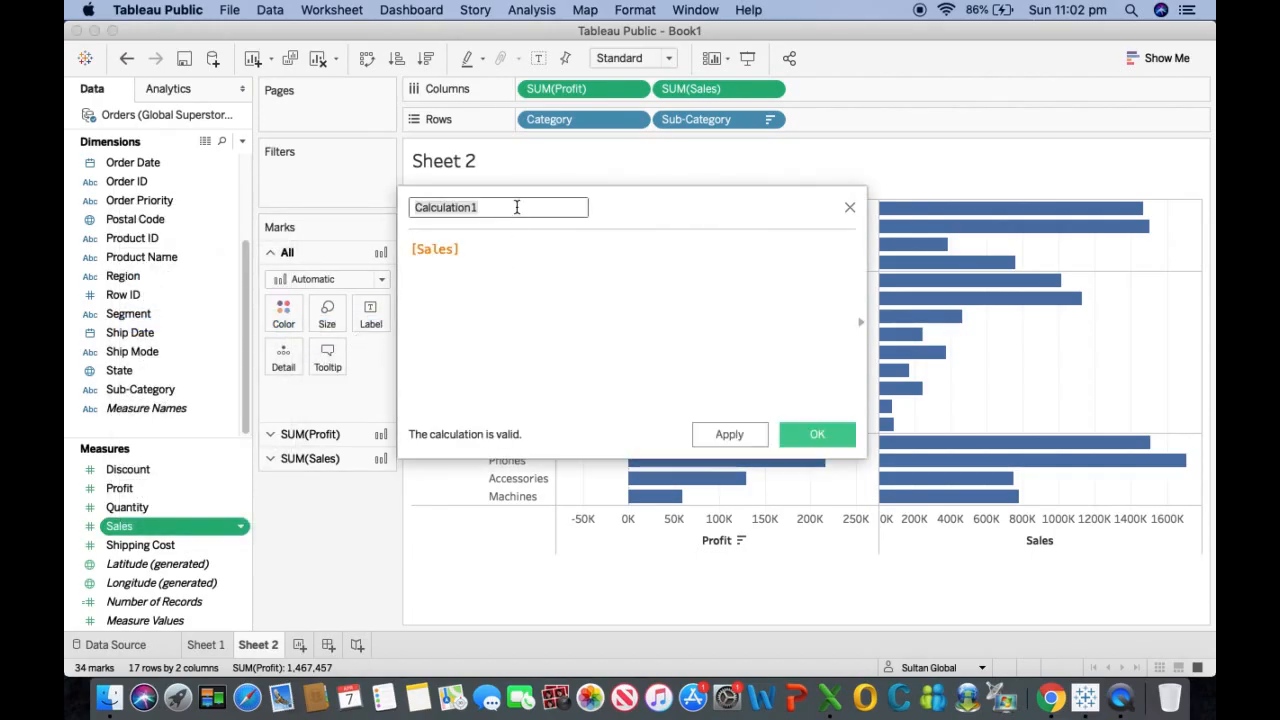
type("Cost")
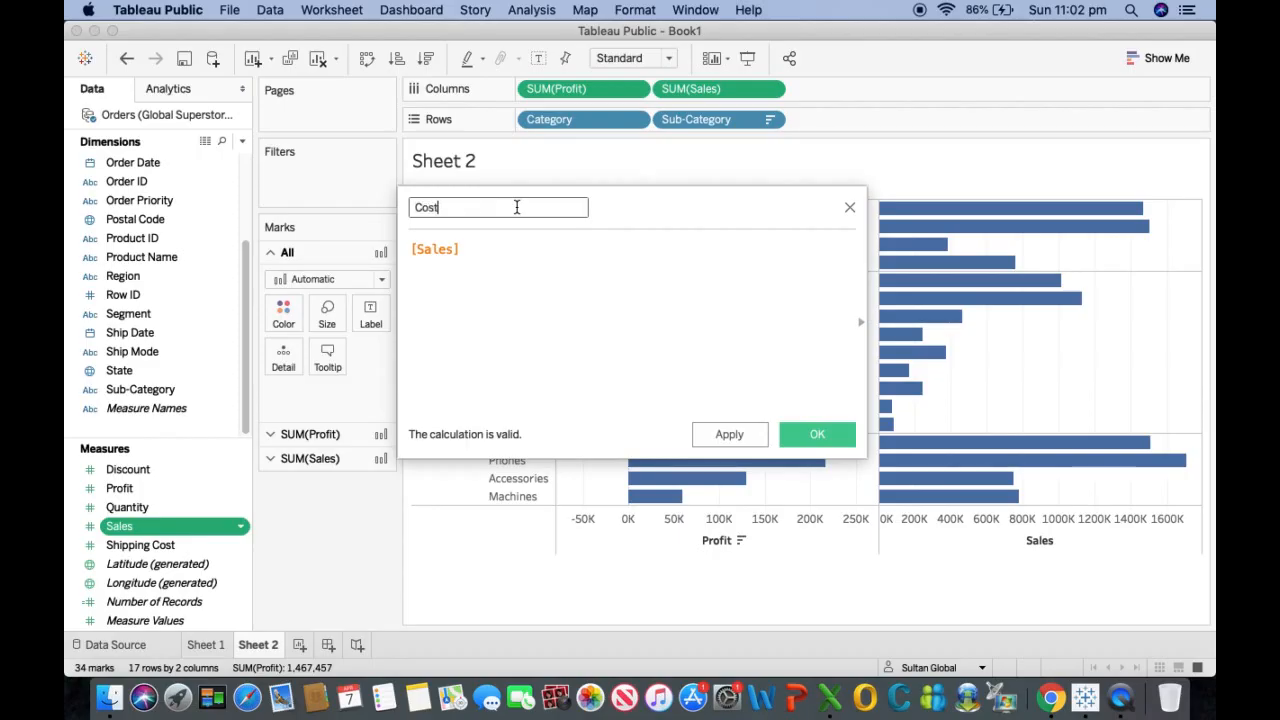
left_click(492, 251)
type("-")
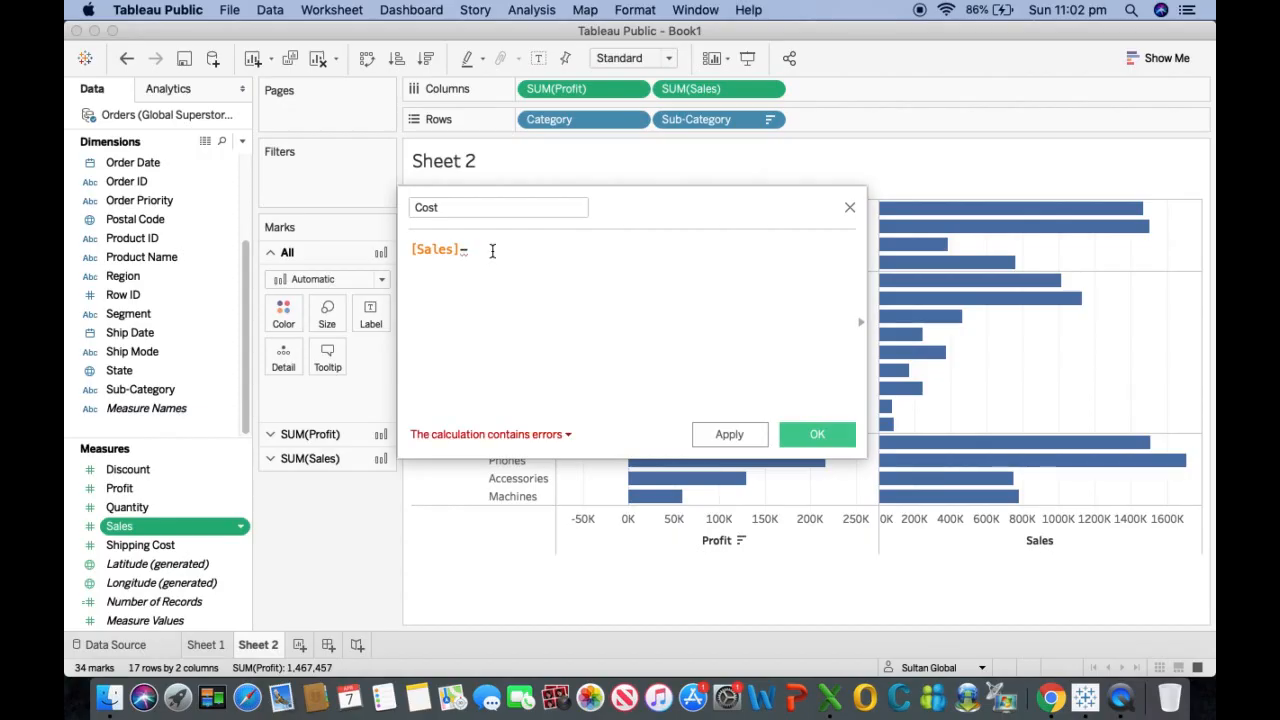
type("profit")
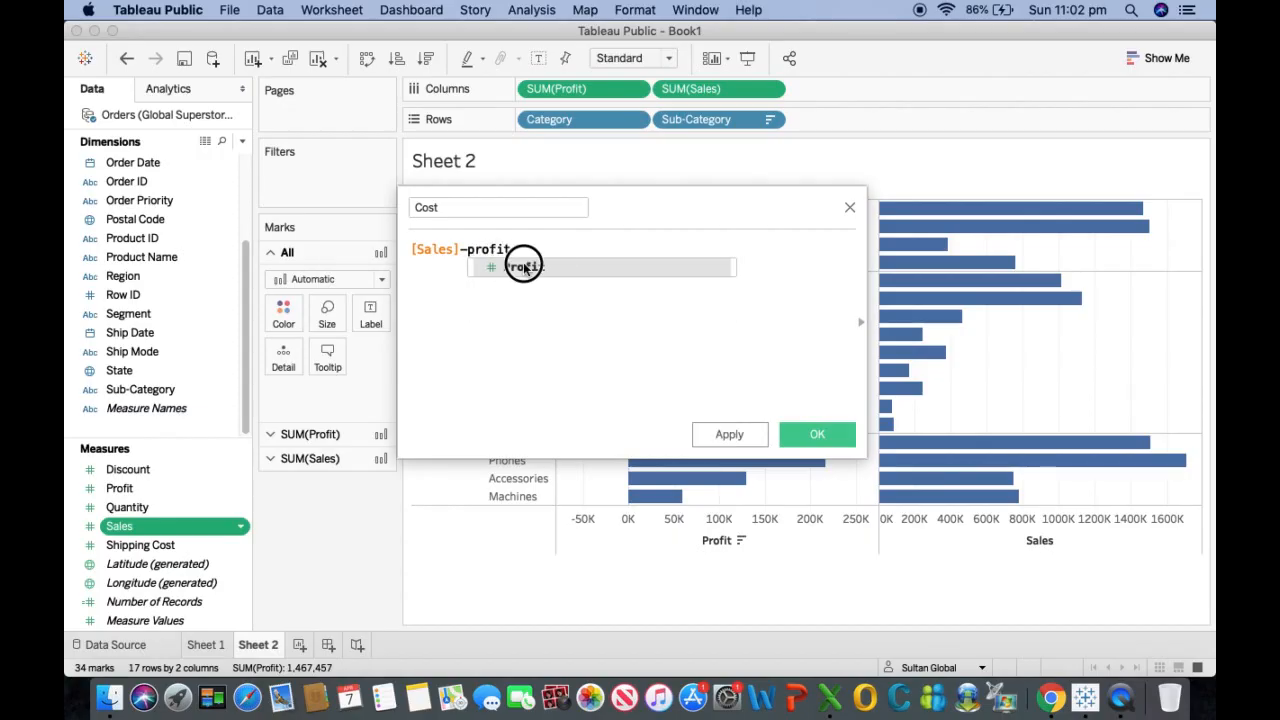
left_click(523, 264)
left_click(824, 440)
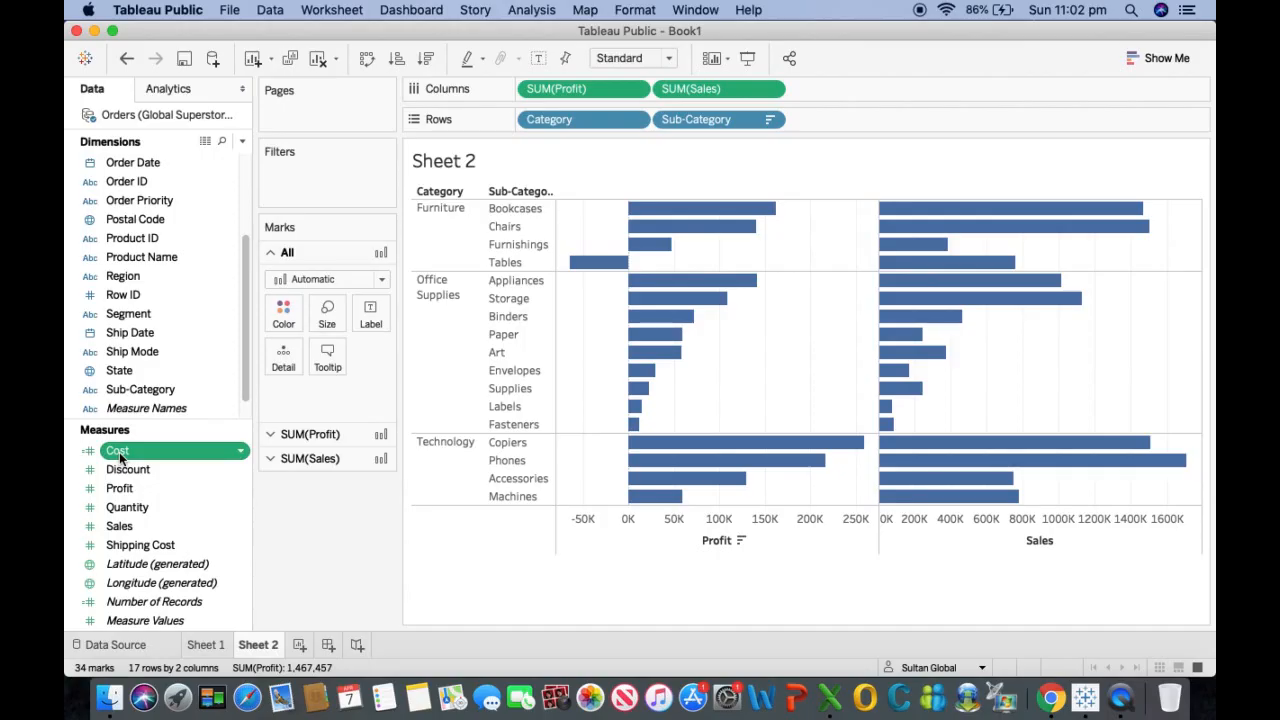
Step: Examine the Cost column beside Sales and Profit in the Orders data source, and return to Sheet 2
left_click(116, 644)
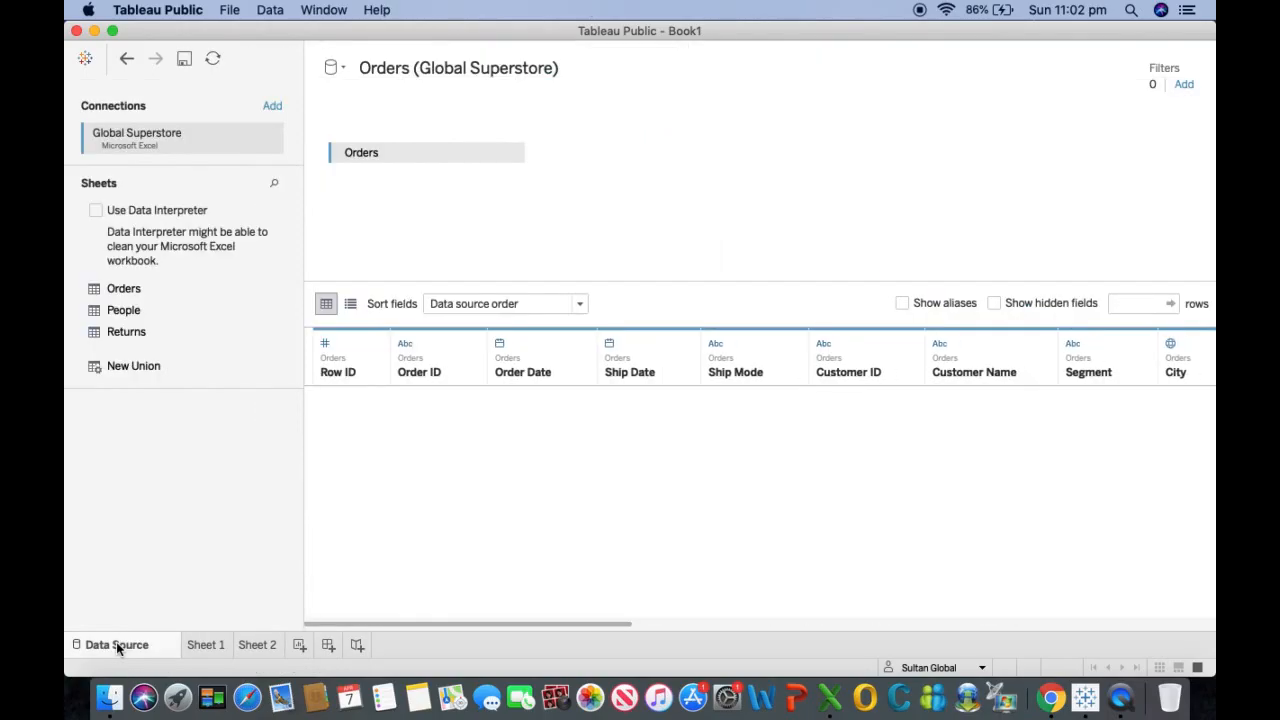
left_click_drag(575, 626, 1205, 630)
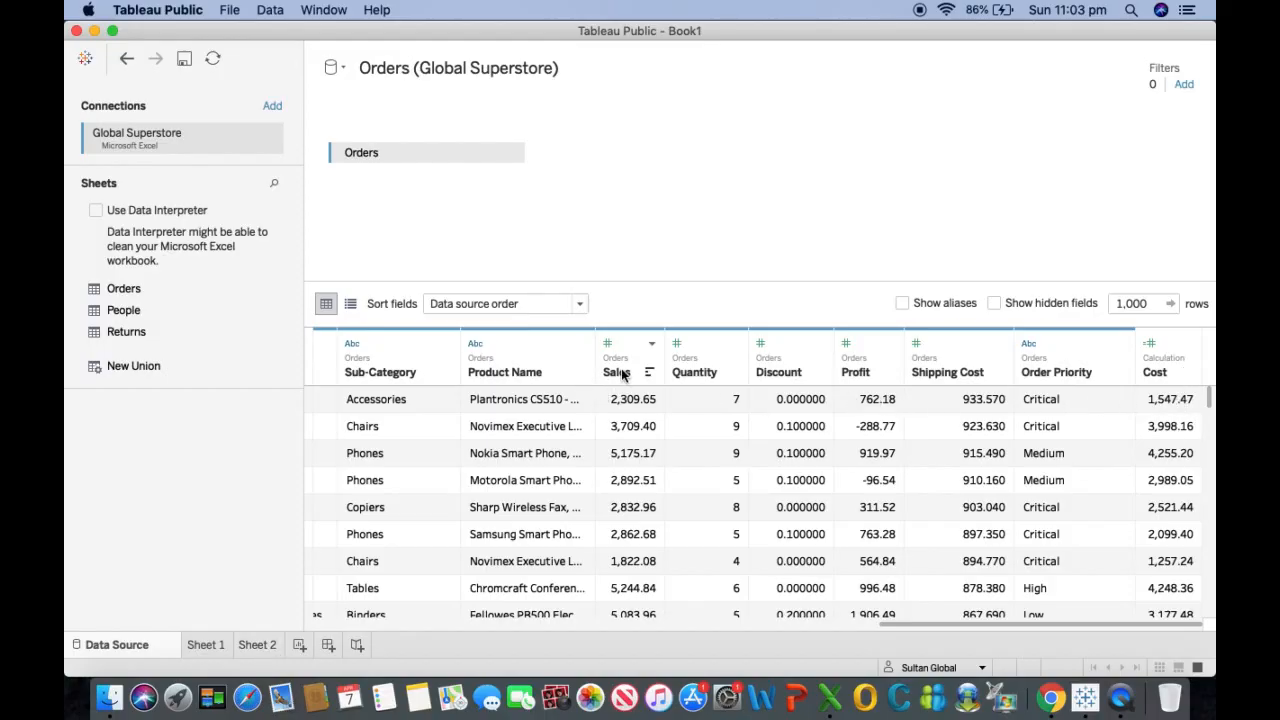
left_click(258, 645)
Step: Add Cost to the columns of the sub-category chart and reorder the measures as Profit, Cost, Sales
left_click(105, 469)
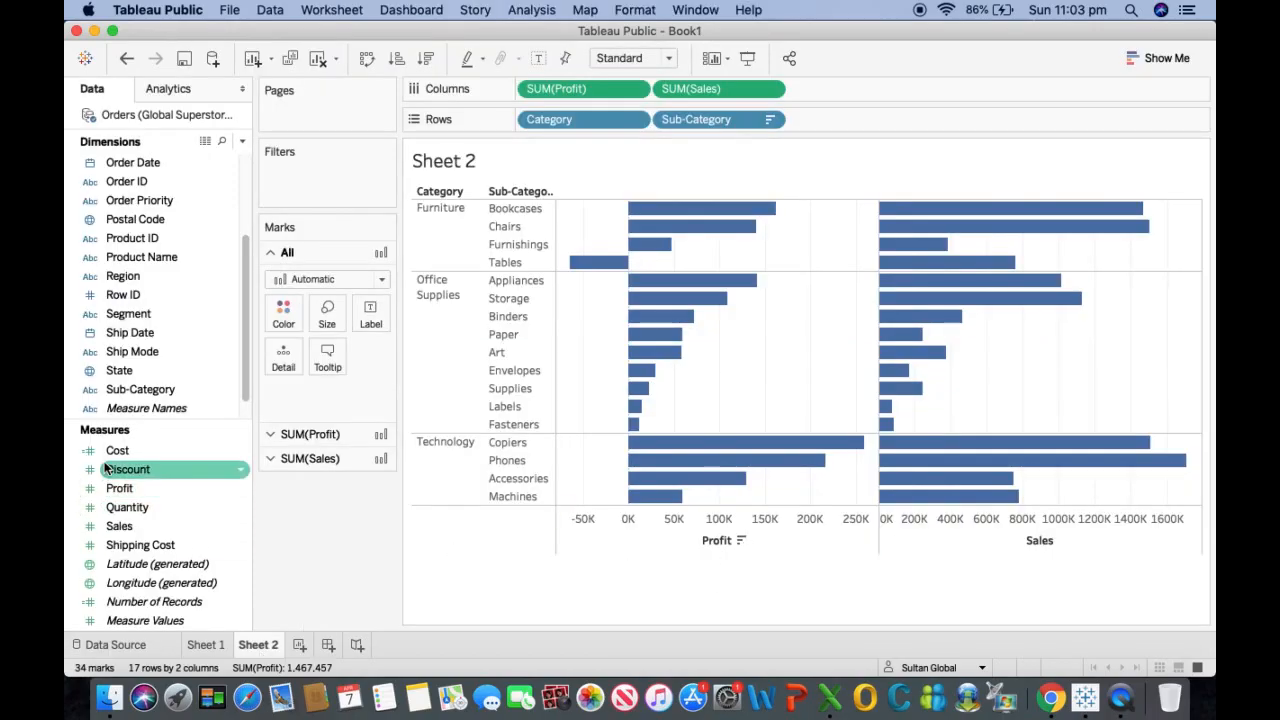
left_click(113, 452)
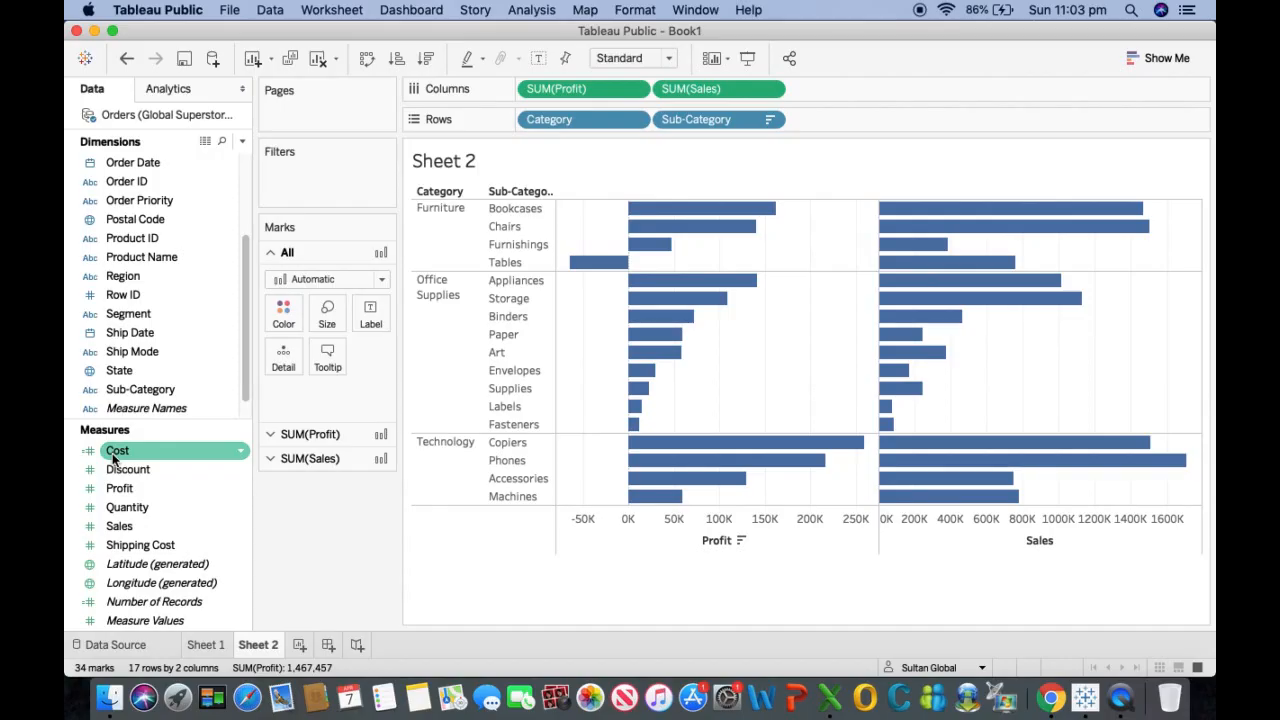
left_click_drag(113, 455, 826, 98)
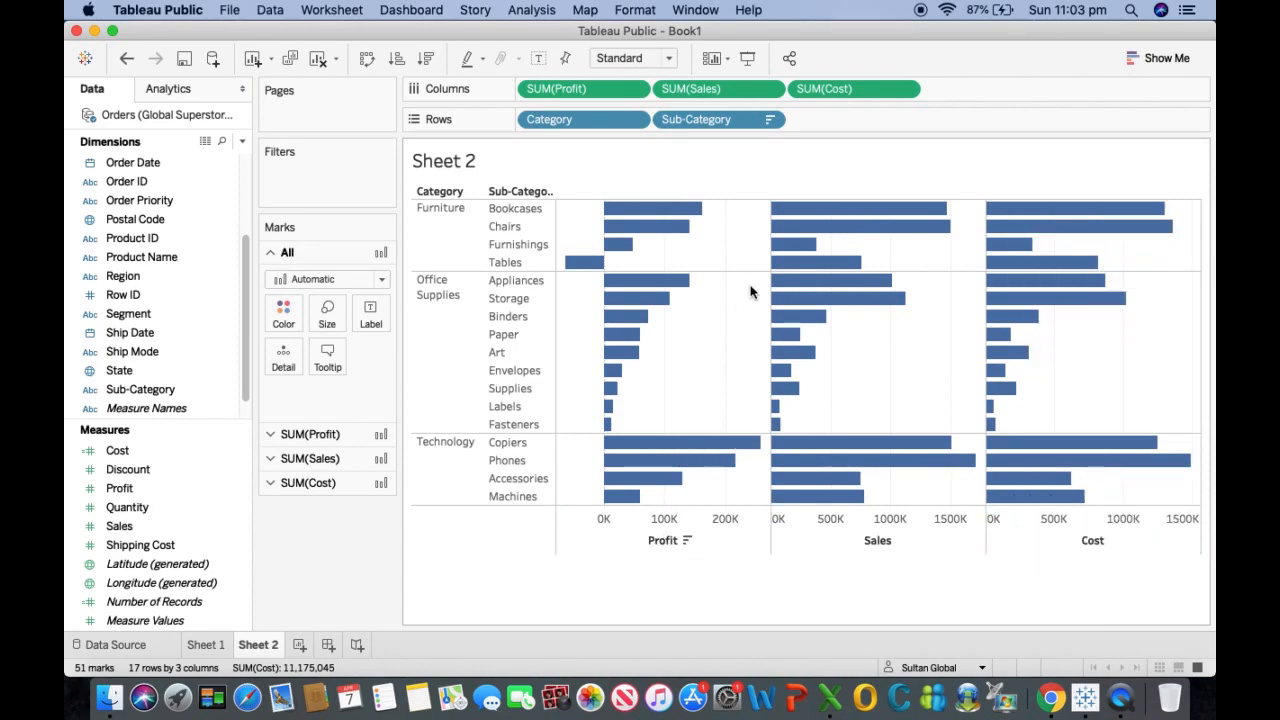
left_click_drag(698, 90, 972, 87)
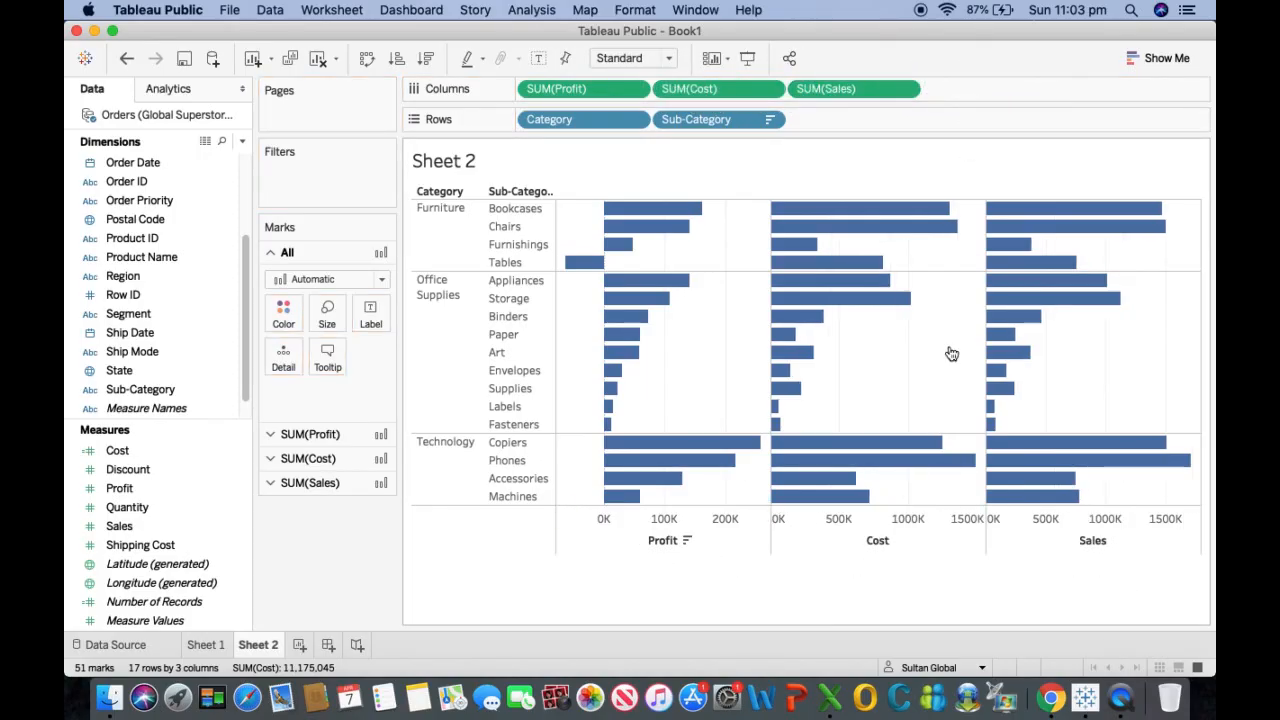
mouse_move(1013, 273)
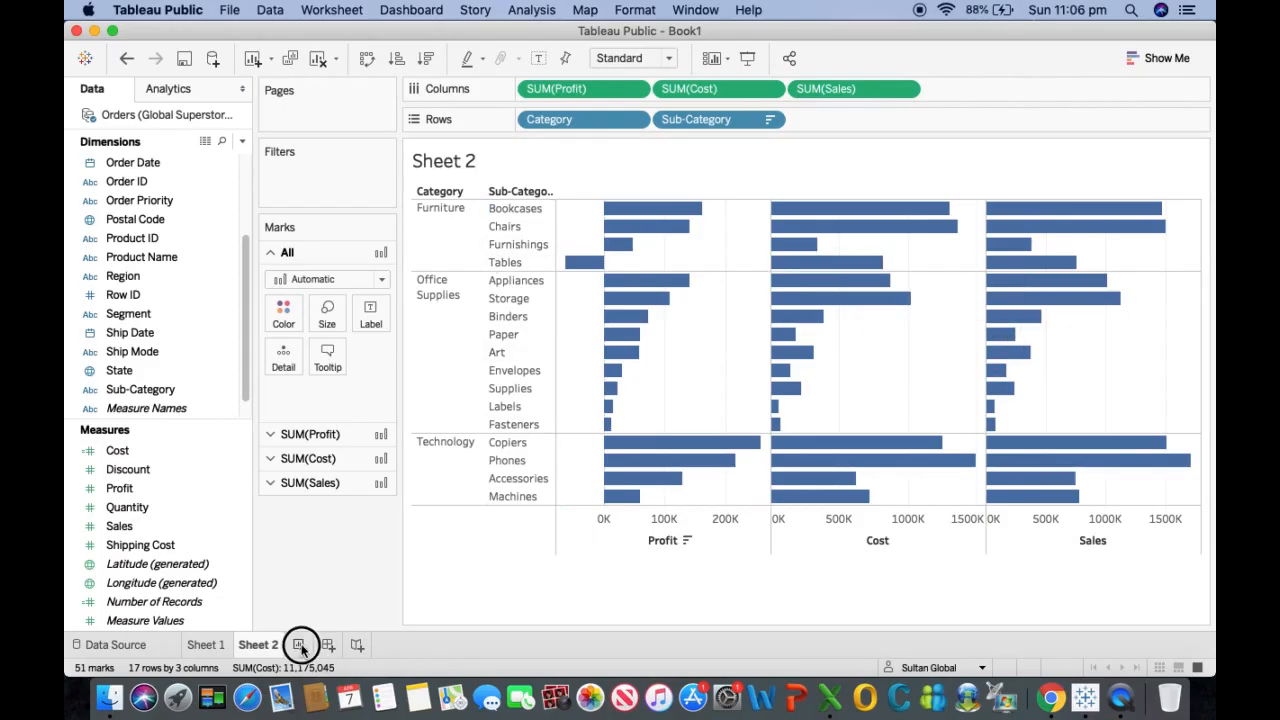
Step: Create a new worksheet and build a vertical bar chart with Profit in rows and Category in columns
left_click(299, 644)
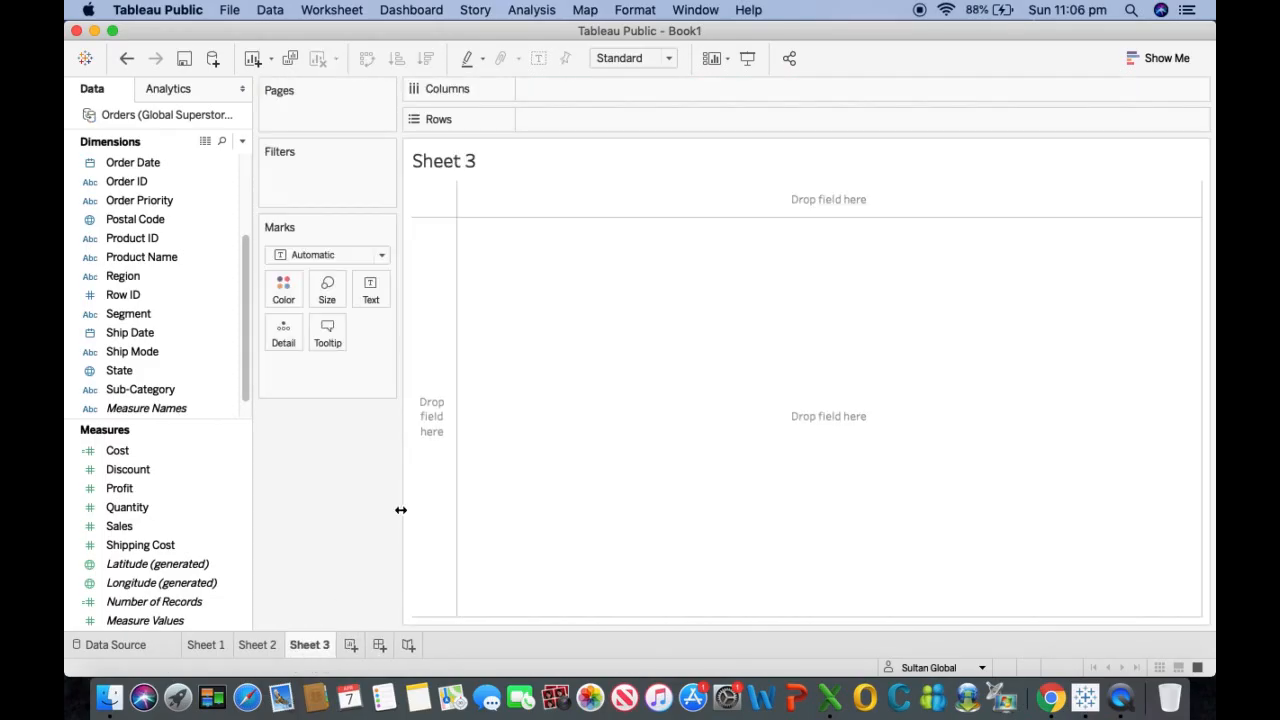
left_click(119, 490)
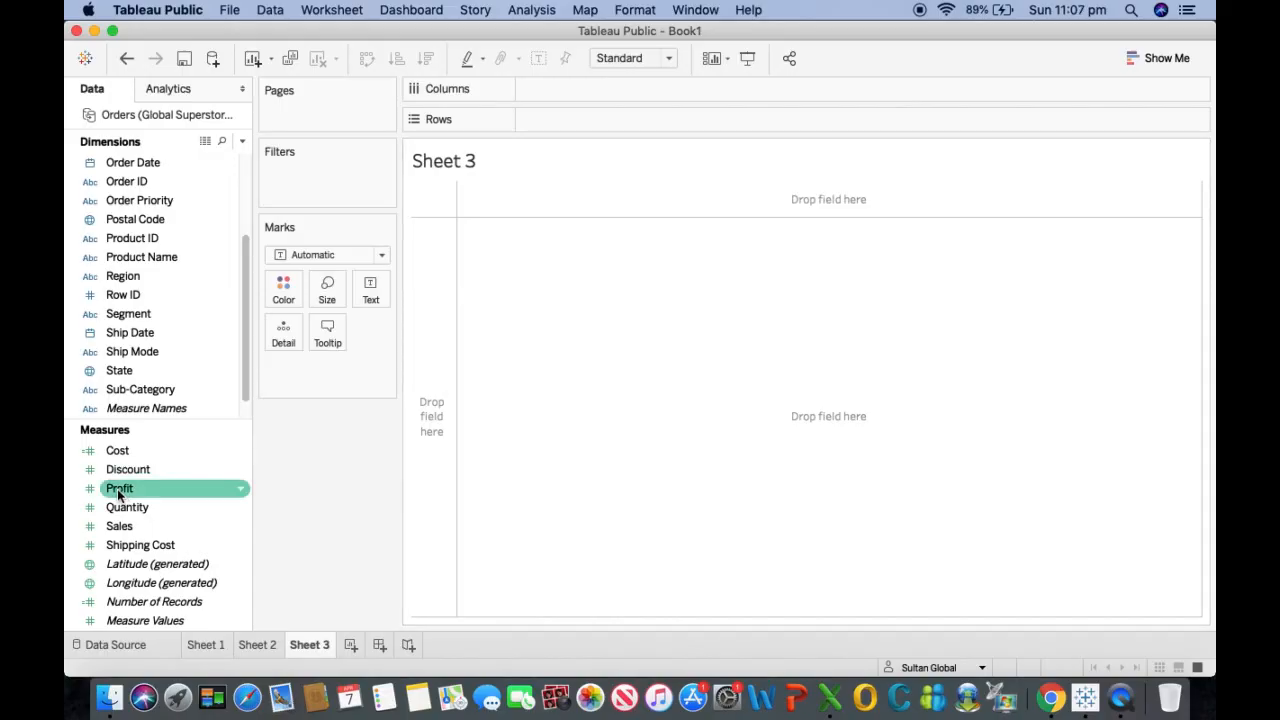
left_click_drag(118, 492, 432, 458)
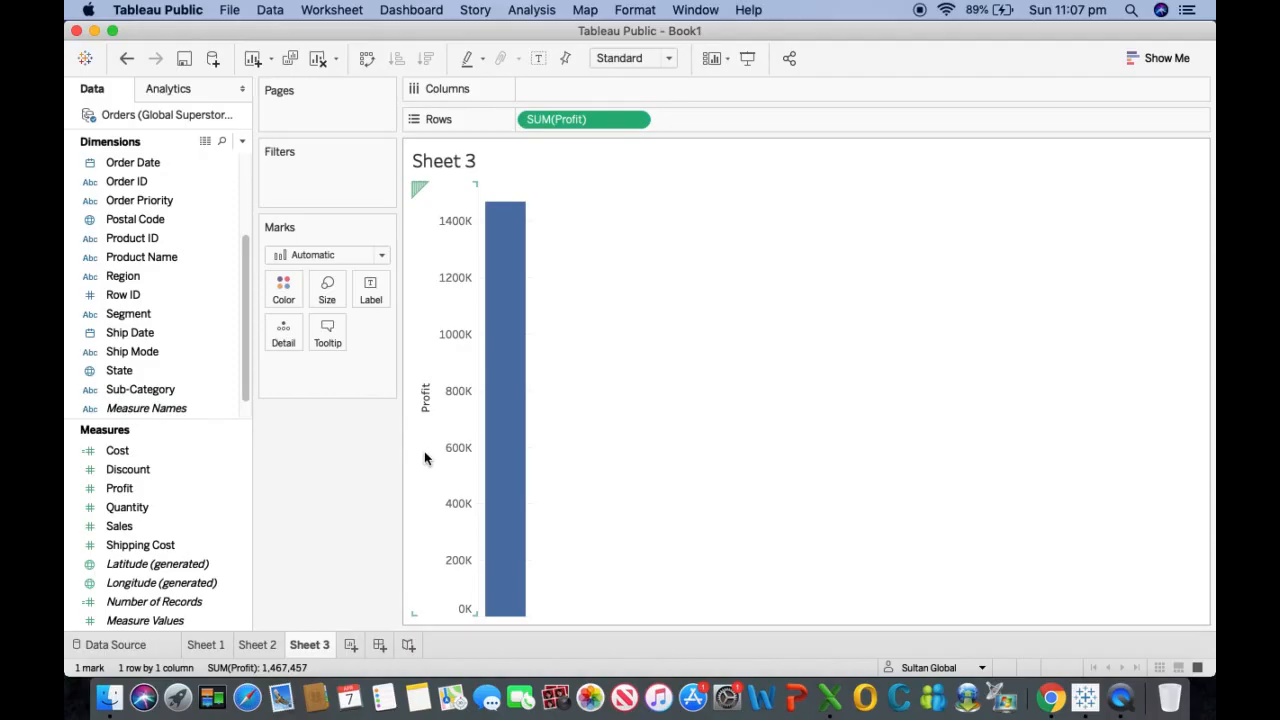
scroll(131, 250, "up", 3)
left_click(131, 163)
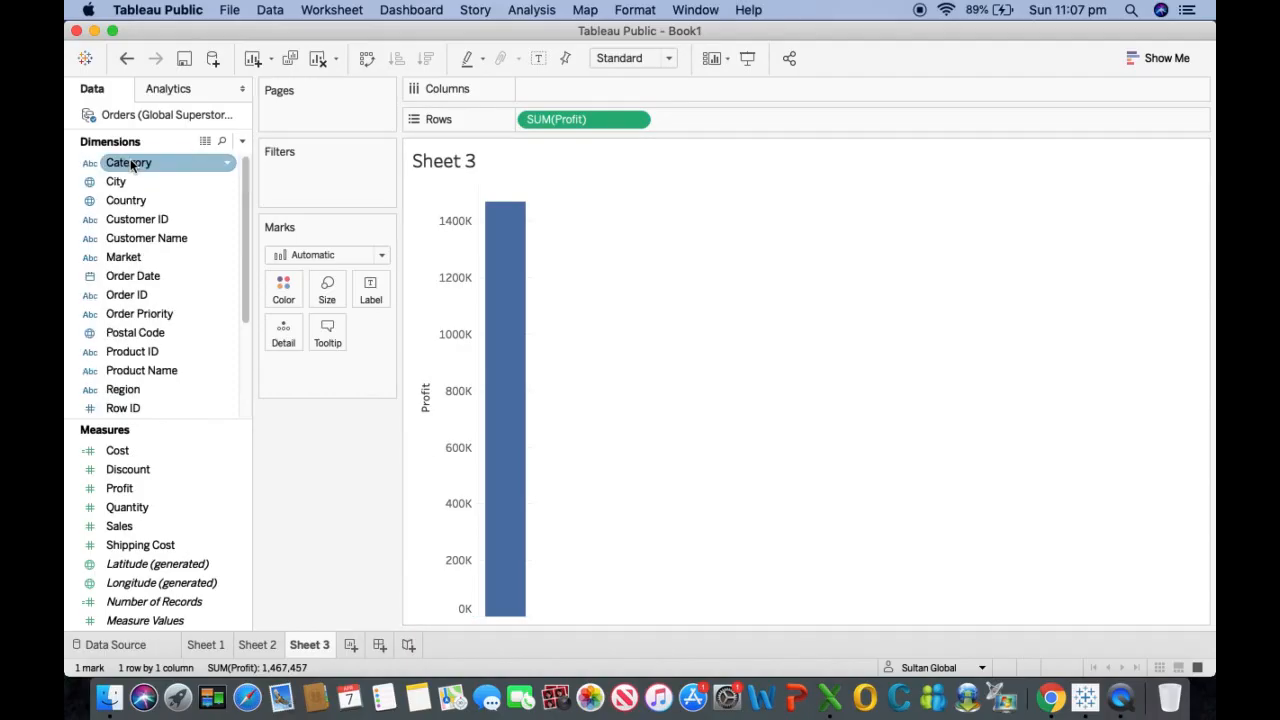
left_click_drag(128, 164, 614, 93)
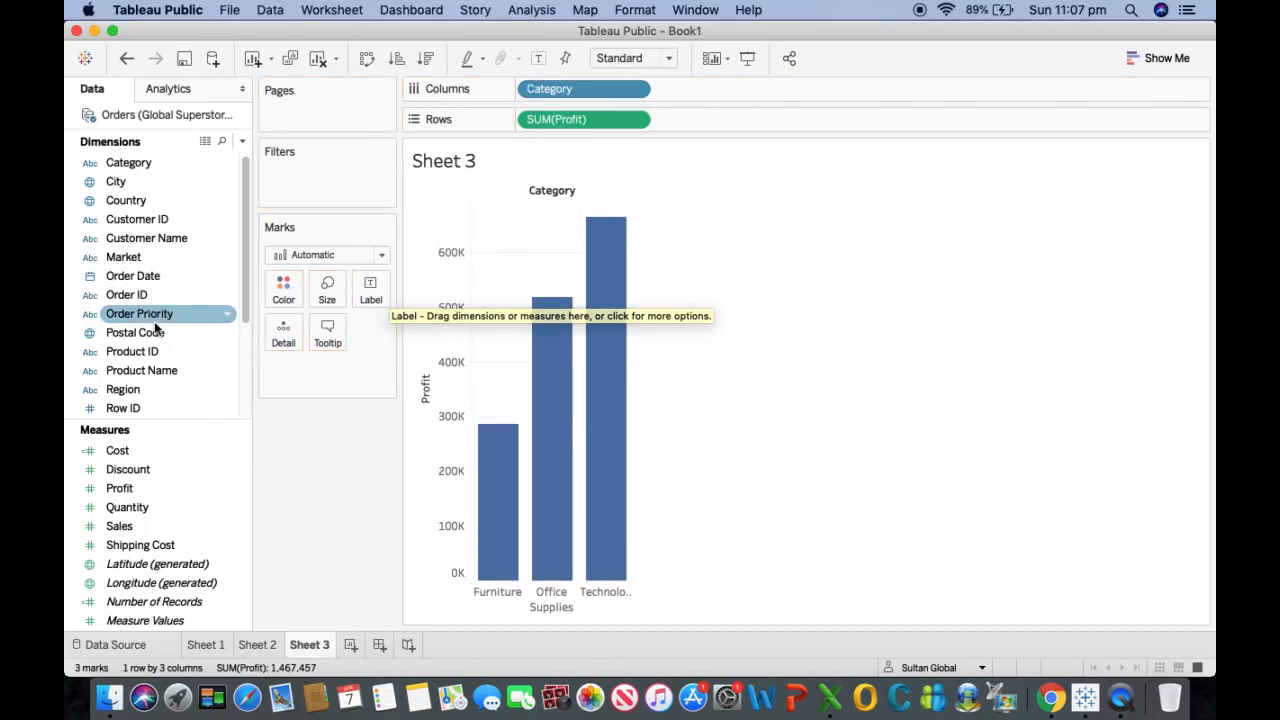
Step: Break the Category profit chart down by Sub-Category and by year of Order Date in the columns
scroll(155, 312, "down", 4)
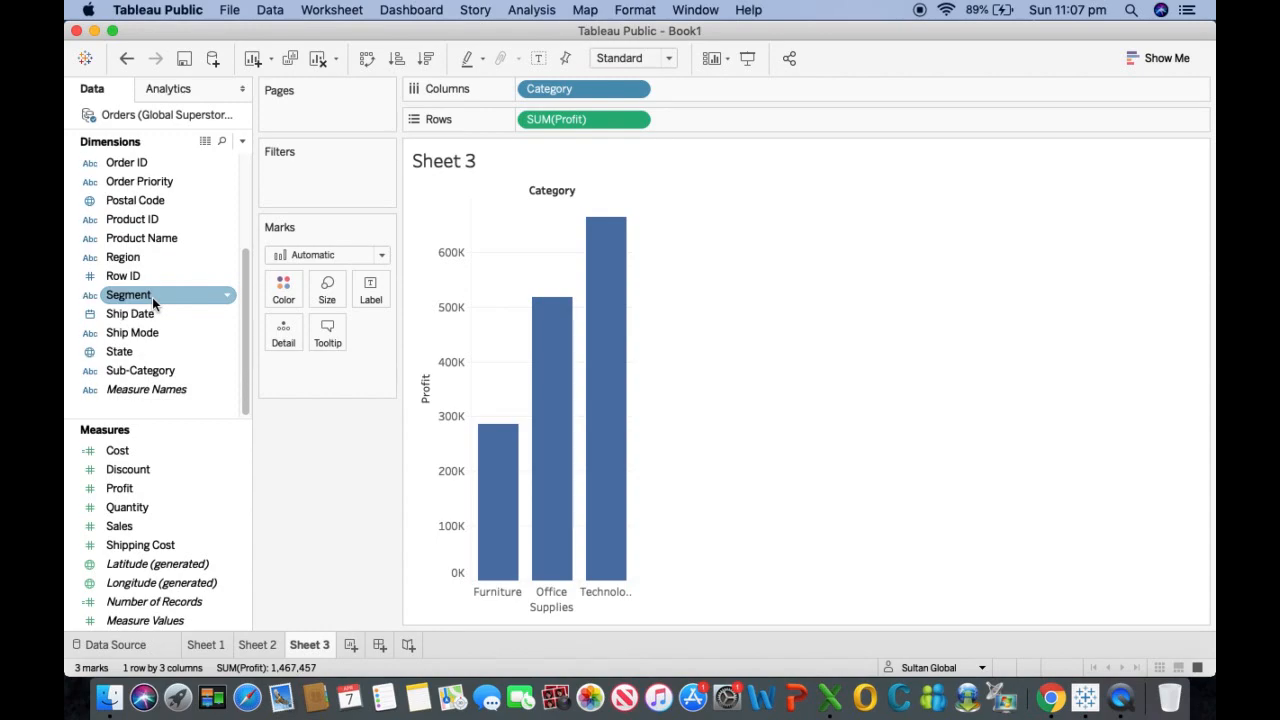
left_click_drag(140, 370, 720, 87)
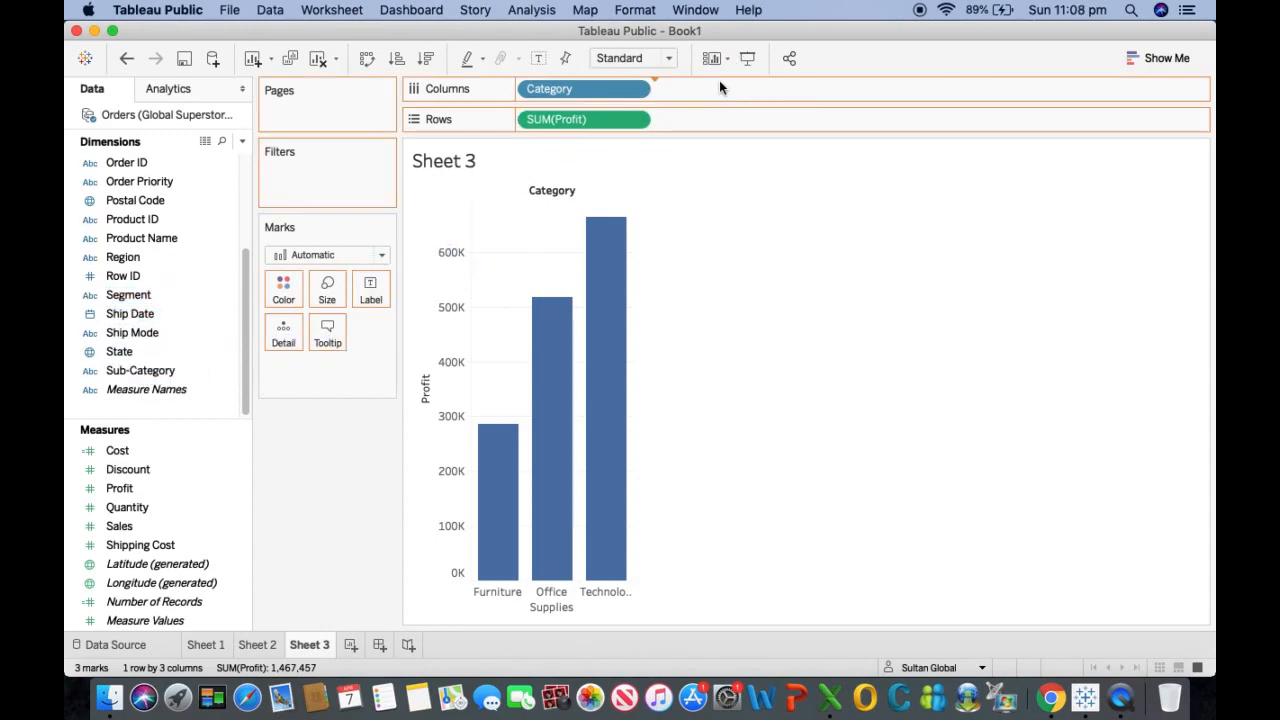
mouse_move(845, 428)
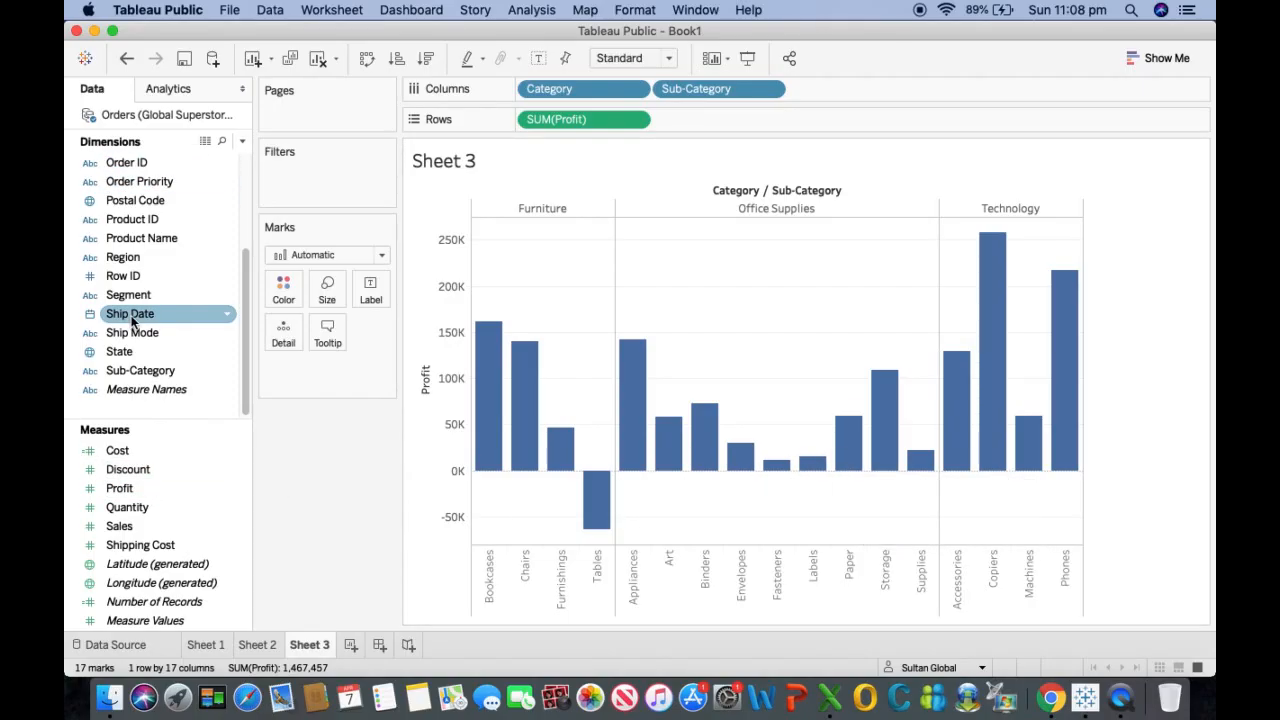
scroll(130, 305, "up", 5)
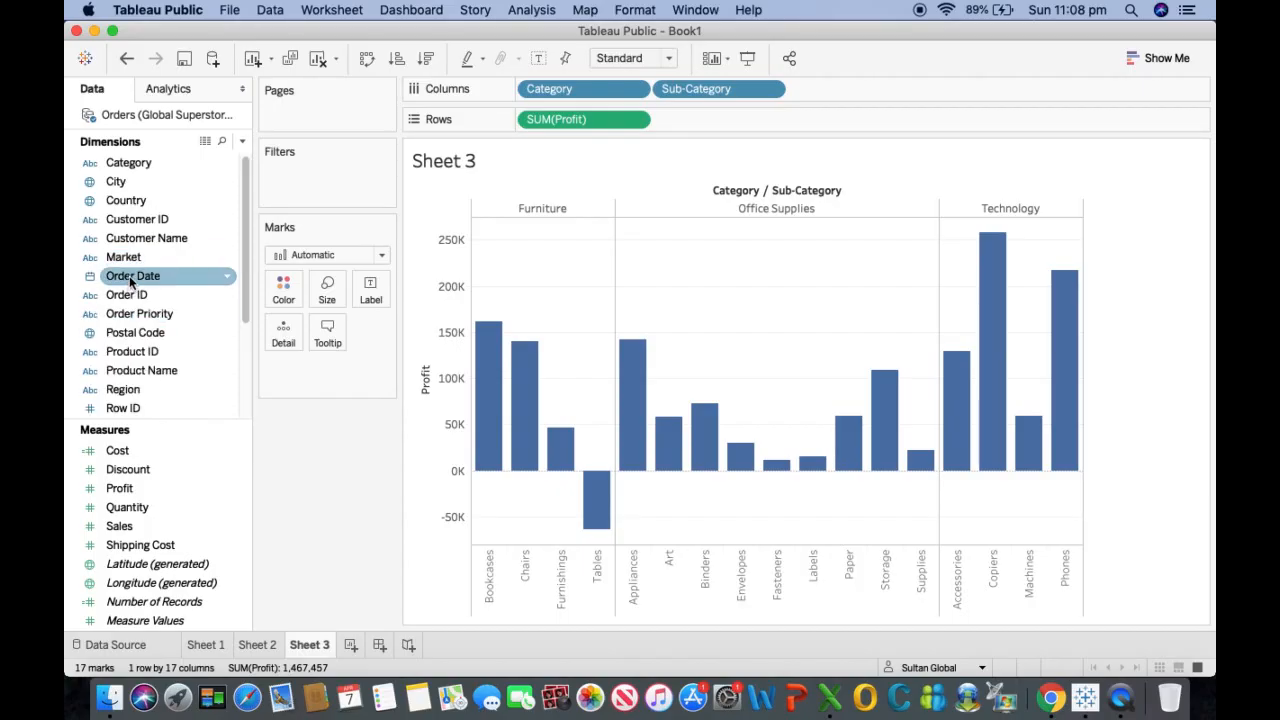
left_click_drag(130, 282, 849, 85)
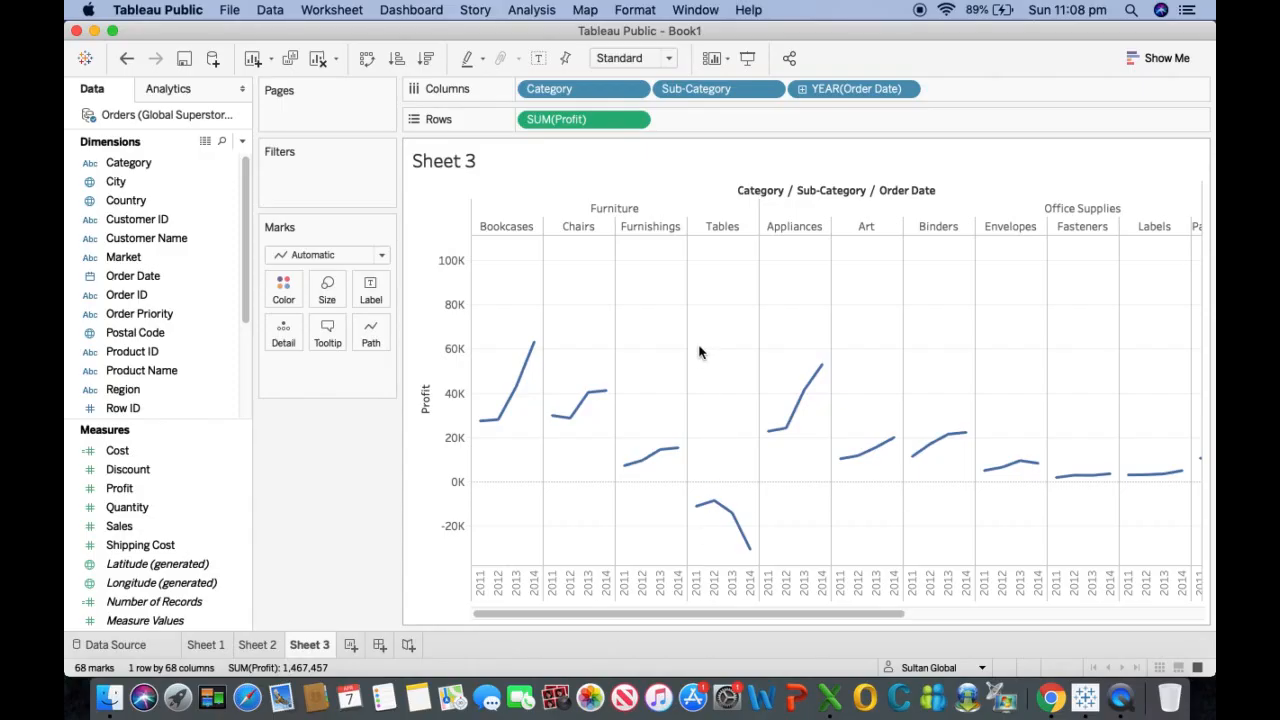
Step: Examine the yearly profit trends of the sub-categories, including Tables, Accessories, Copiers and Phones
mouse_move(731, 517)
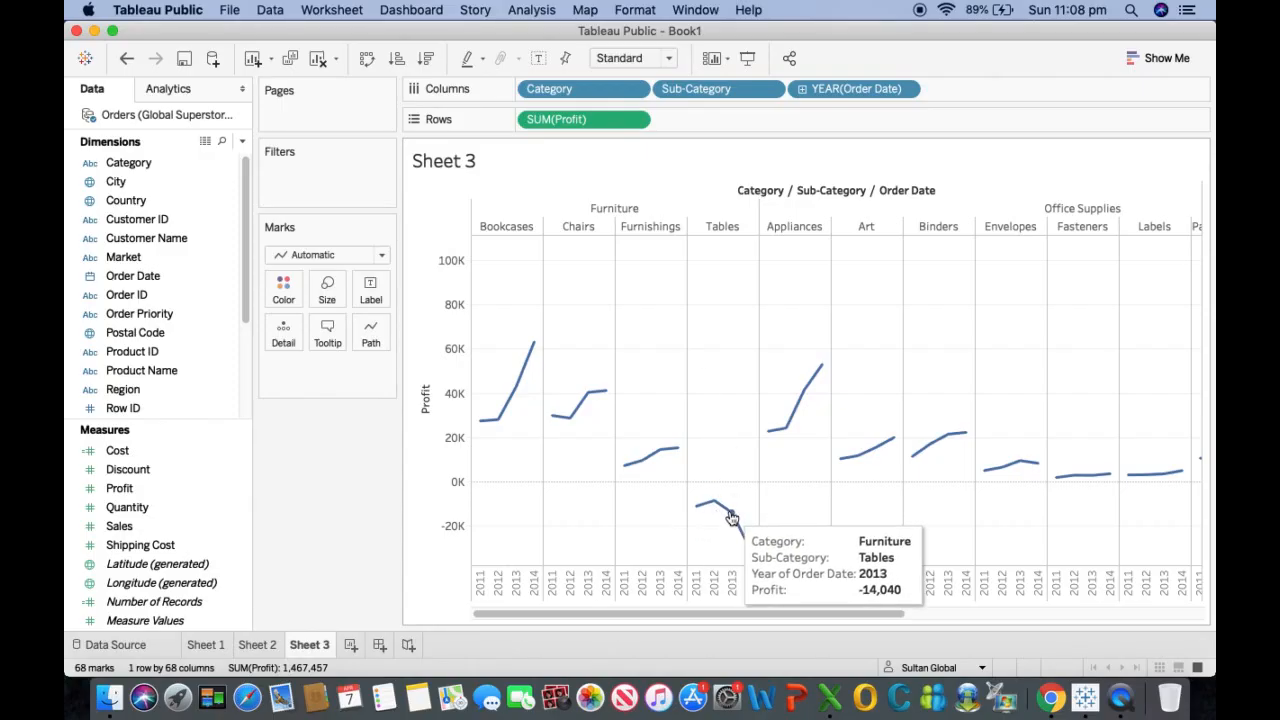
mouse_move(748, 550)
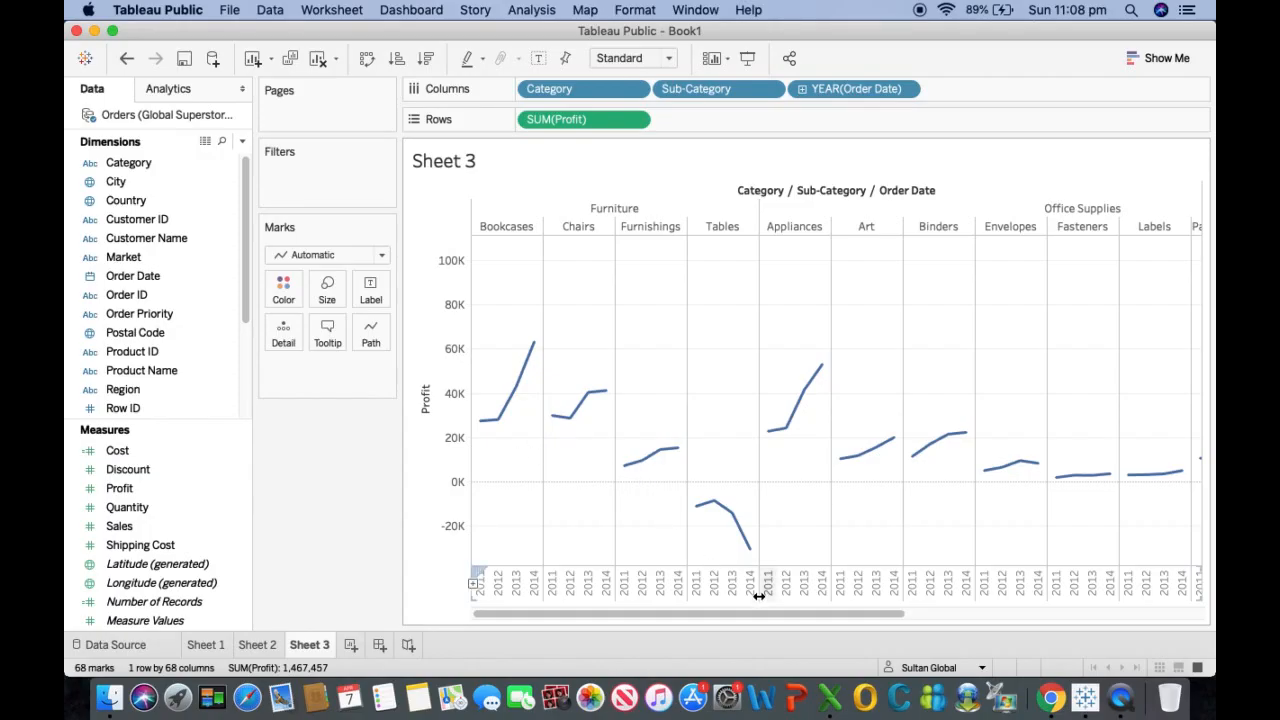
left_click_drag(740, 614, 988, 614)
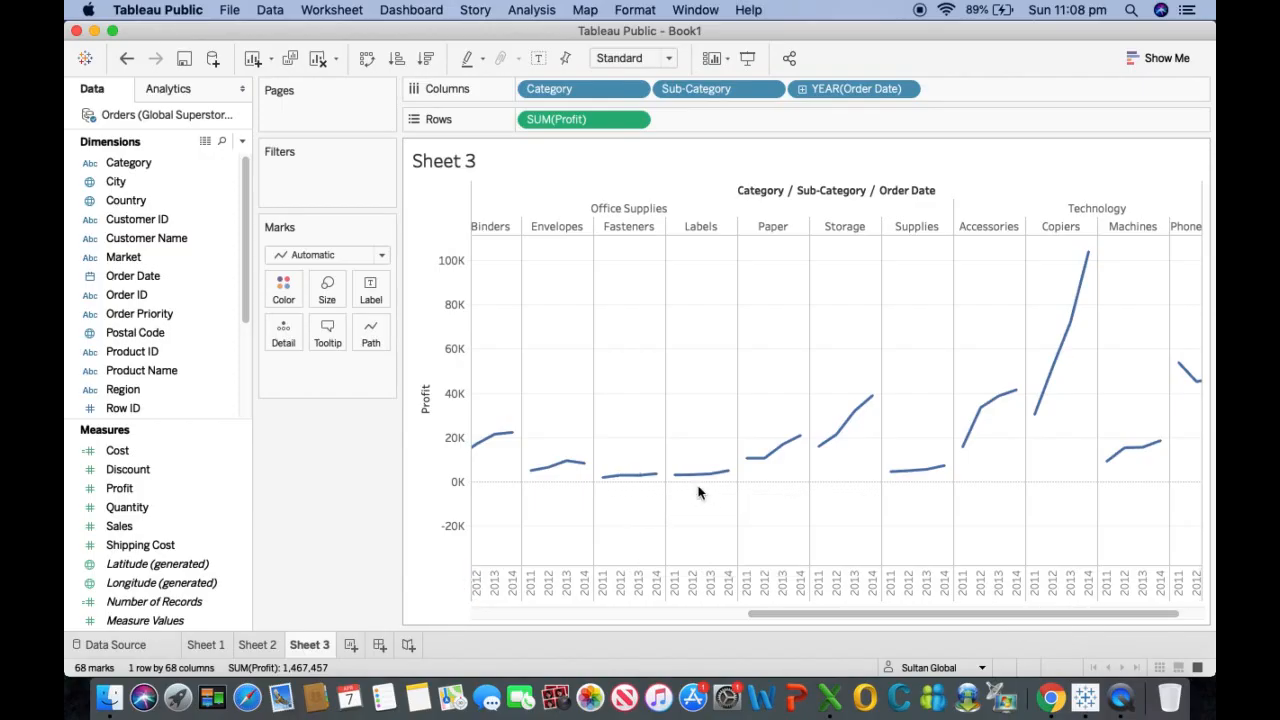
mouse_move(984, 420)
mouse_move(1088, 256)
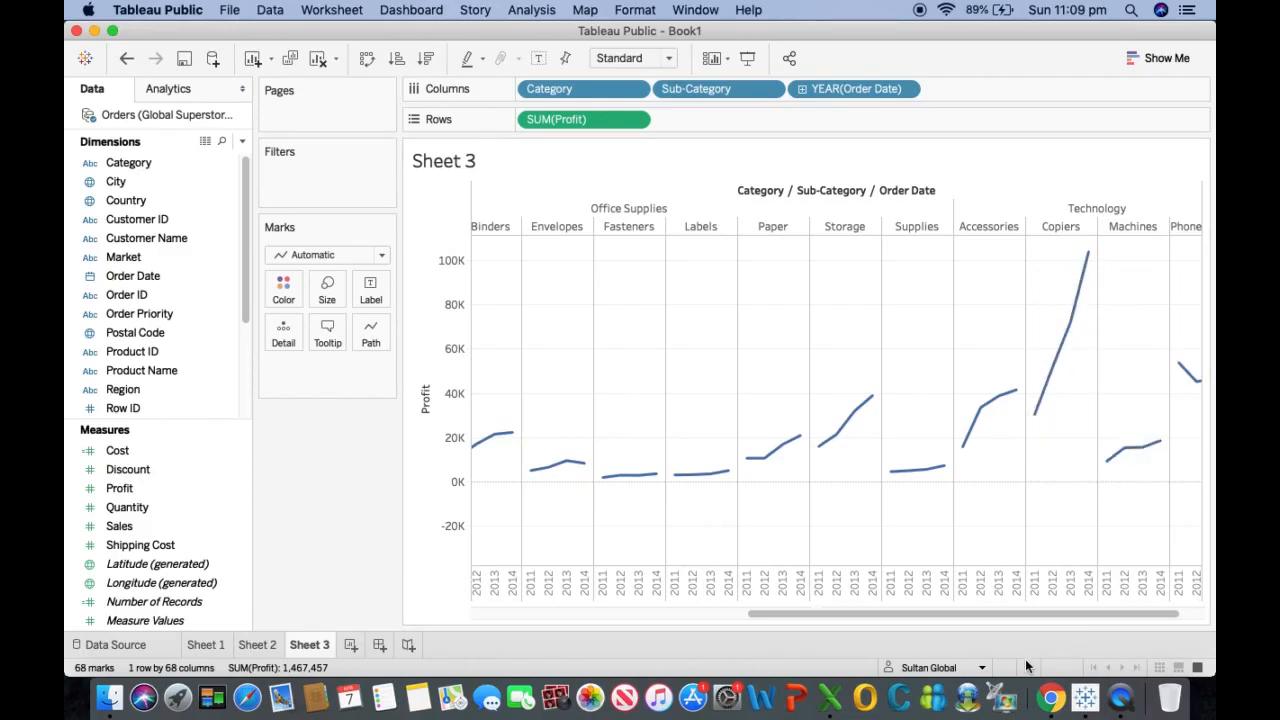
left_click_drag(997, 614, 1115, 617)
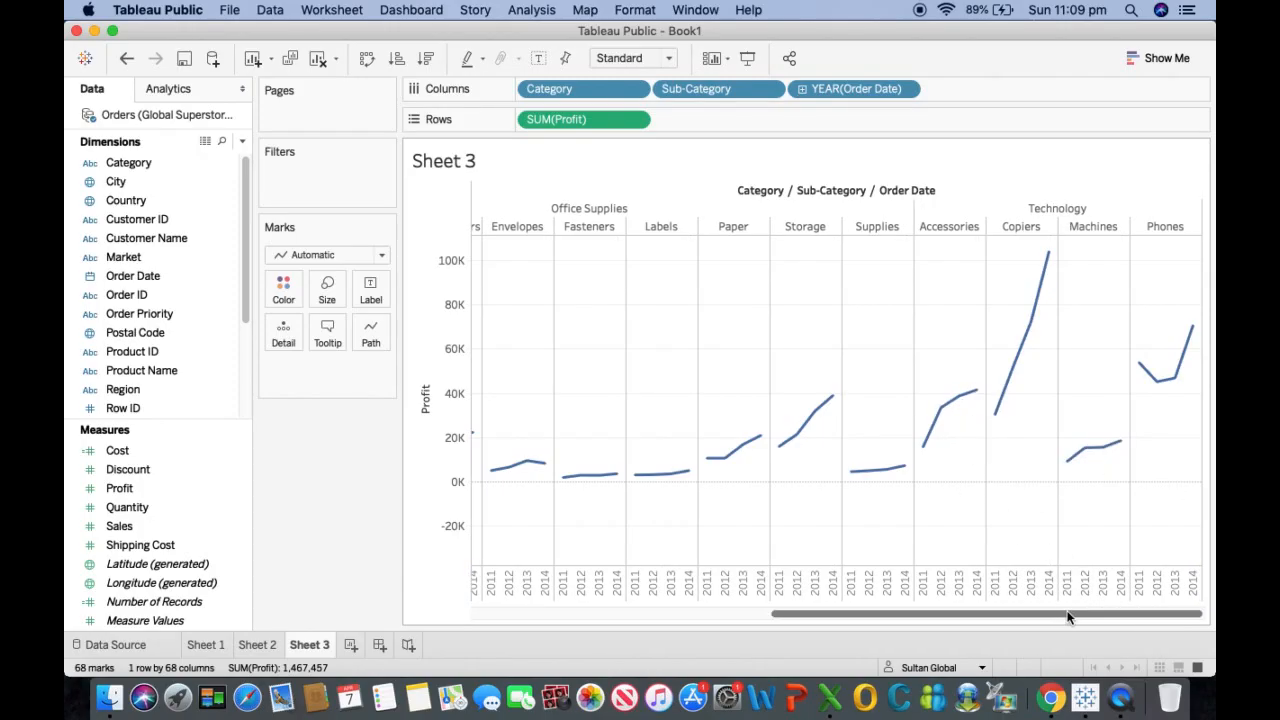
left_click_drag(1094, 613, 674, 614)
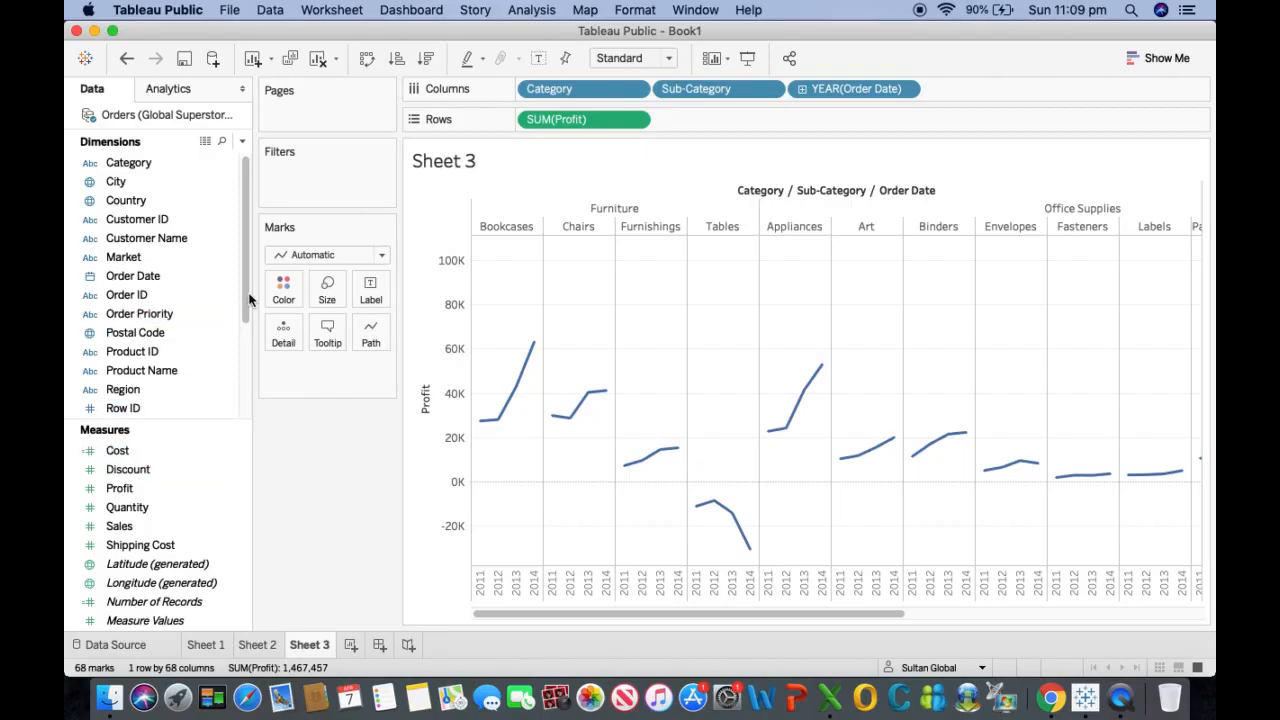
Step: Add Discount to the rows of the yearly profit chart and aggregate it as an average
left_click_drag(246, 297, 241, 388)
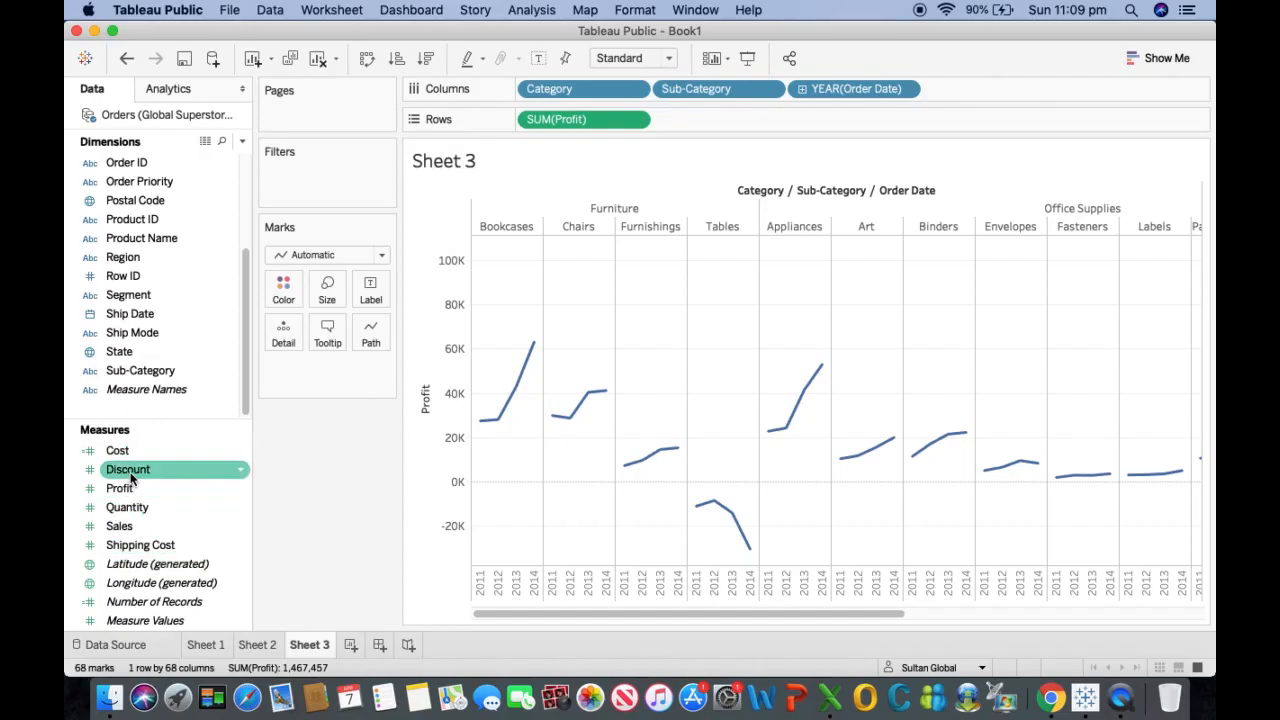
mouse_move(130, 481)
left_mouse_down()
mouse_move(640, 197)
mouse_move(710, 127)
left_mouse_up()
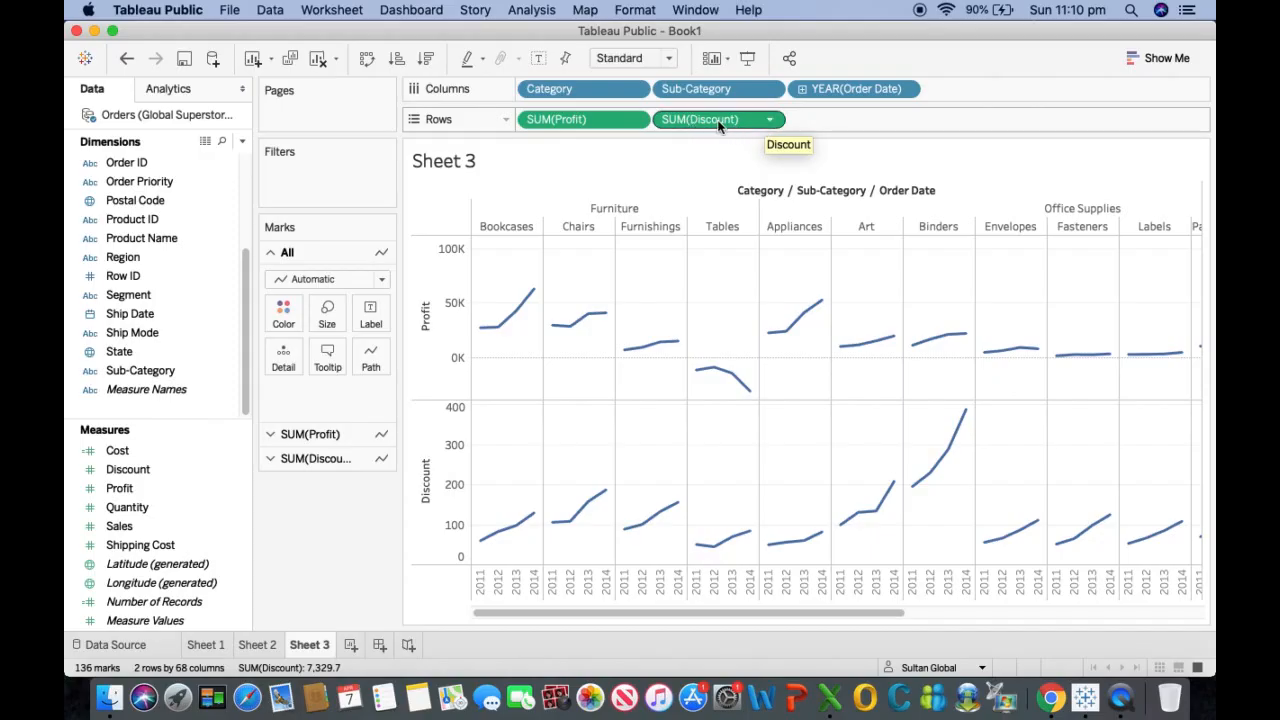
left_click(769, 121)
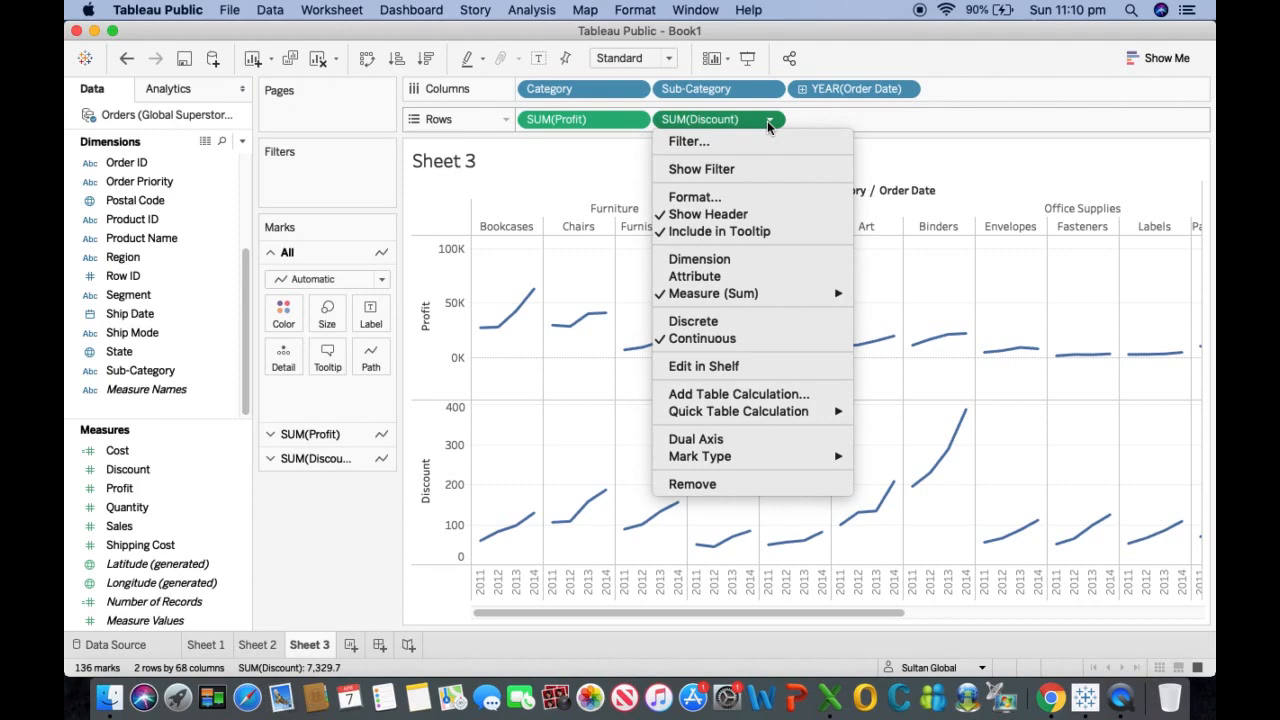
mouse_move(731, 296)
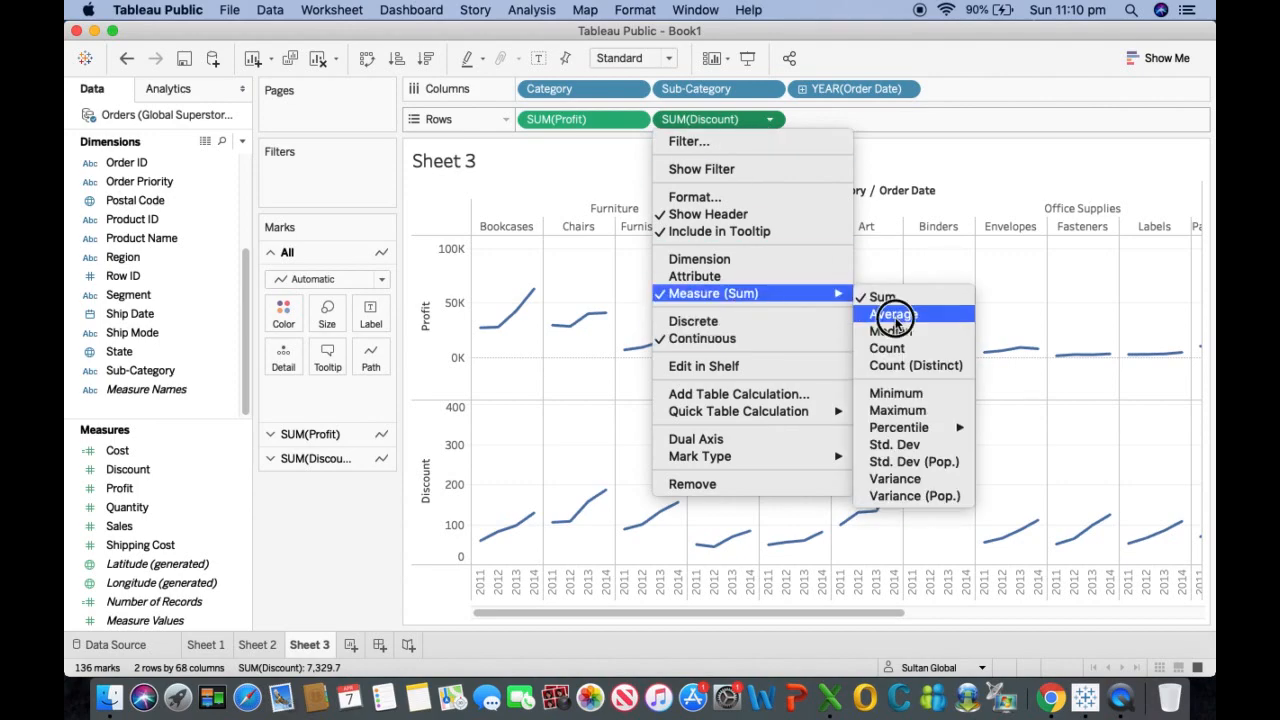
left_click(893, 314)
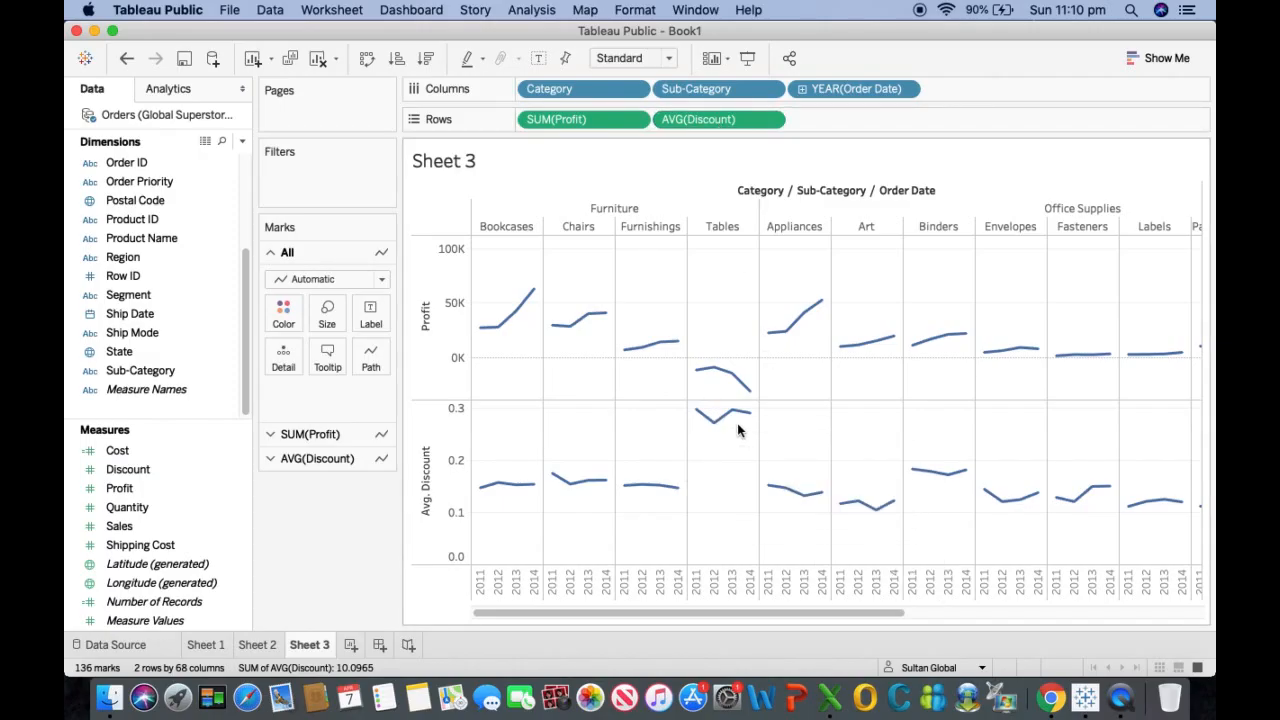
Step: Examine the yearly average discount trends across the sub-categories, including Tables, Bookcases, Chairs and Binders
left_click_drag(822, 624, 1066, 609)
left_click_drag(976, 601, 600, 597)
mouse_move(715, 395)
mouse_move(736, 420)
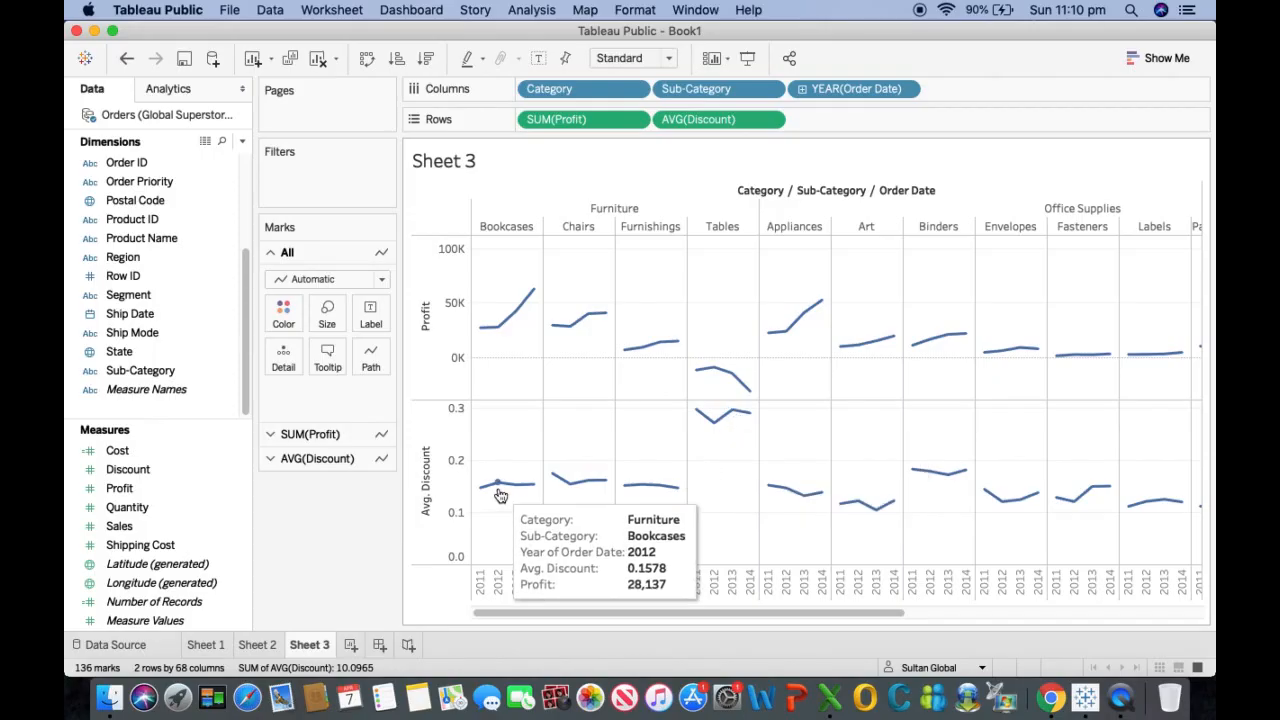
mouse_move(535, 495)
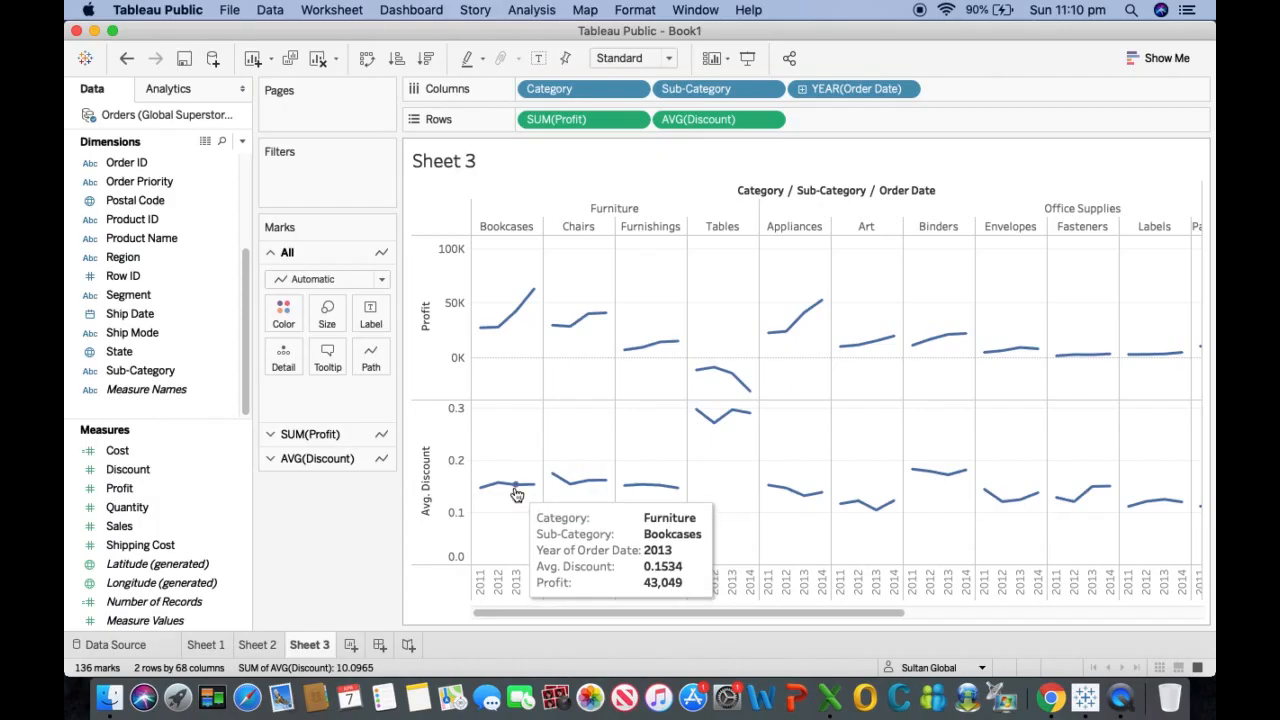
mouse_move(585, 490)
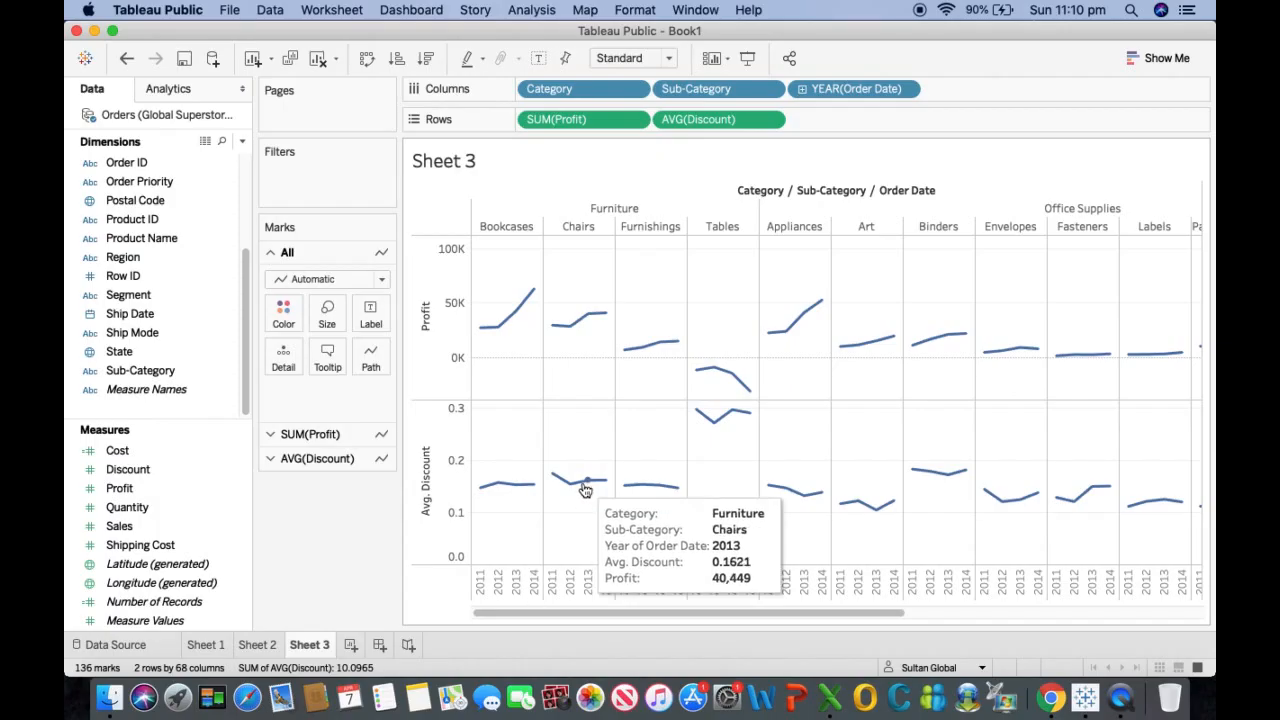
mouse_move(936, 478)
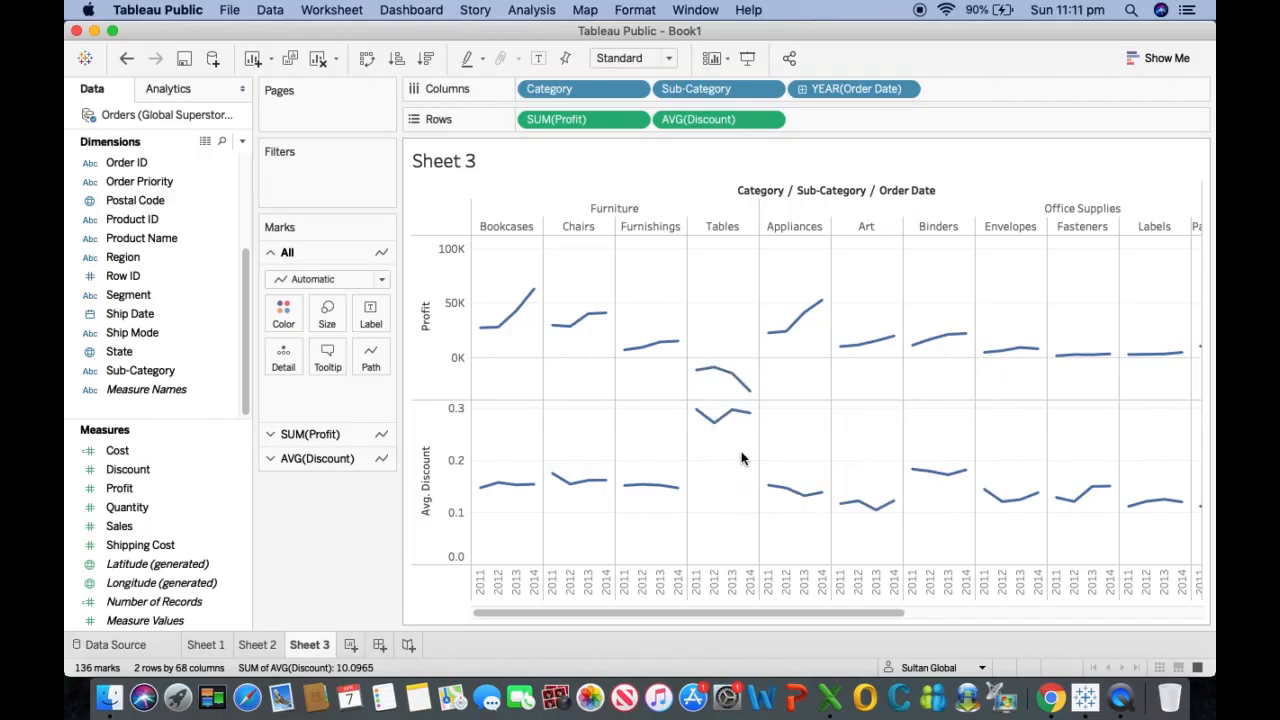
Step: Add Sales to the rows of the yearly trend chart and compare it with profit and average discount across the sub-categories
left_click(116, 533)
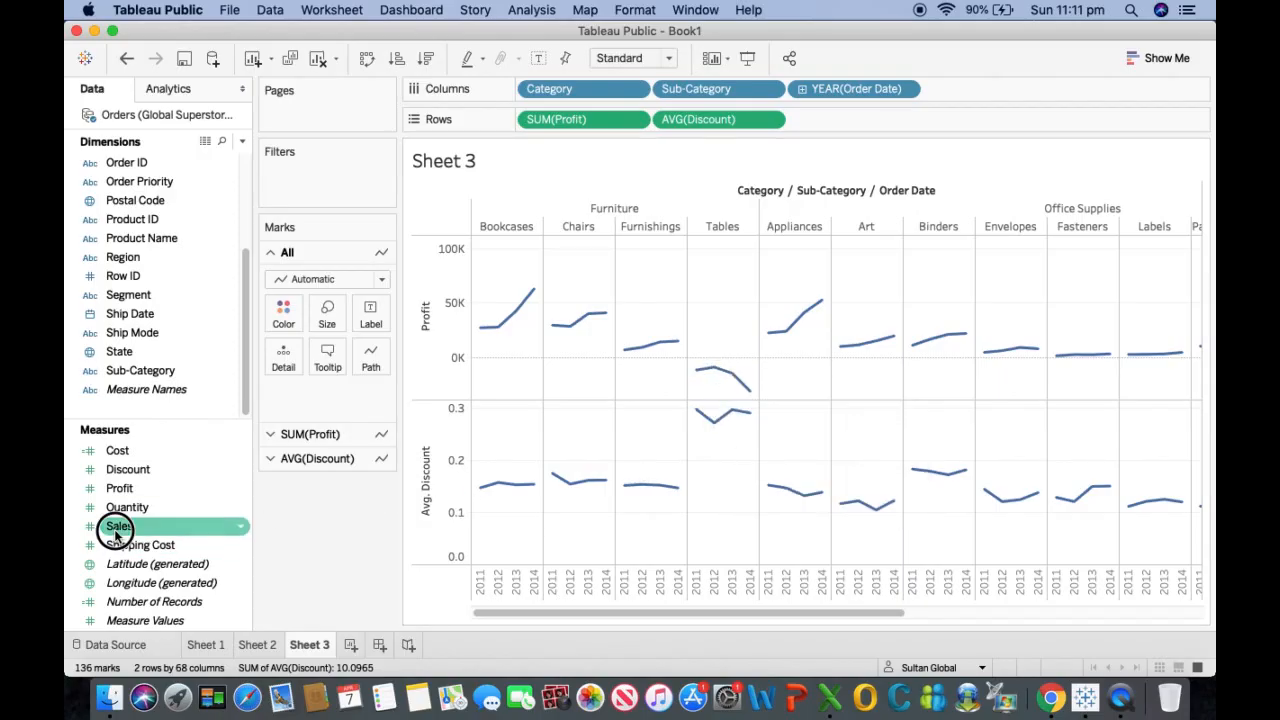
left_click_drag(116, 533, 866, 121)
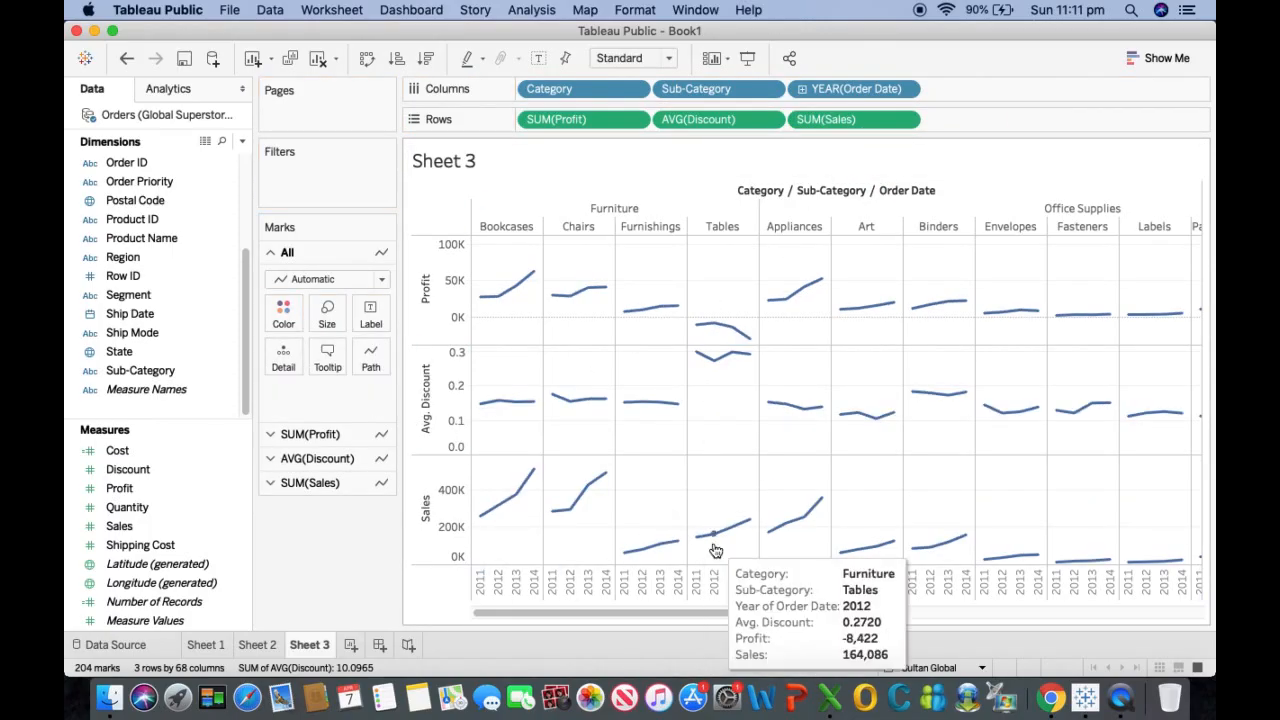
mouse_move(729, 538)
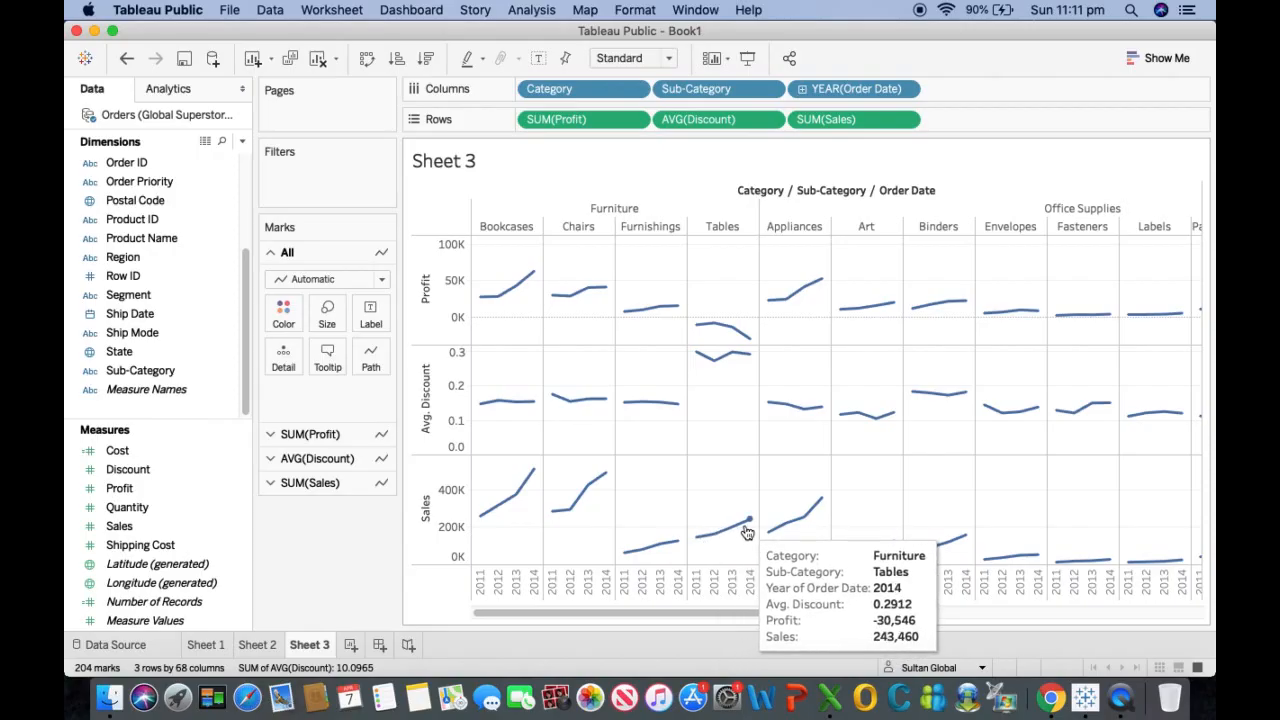
mouse_move(747, 356)
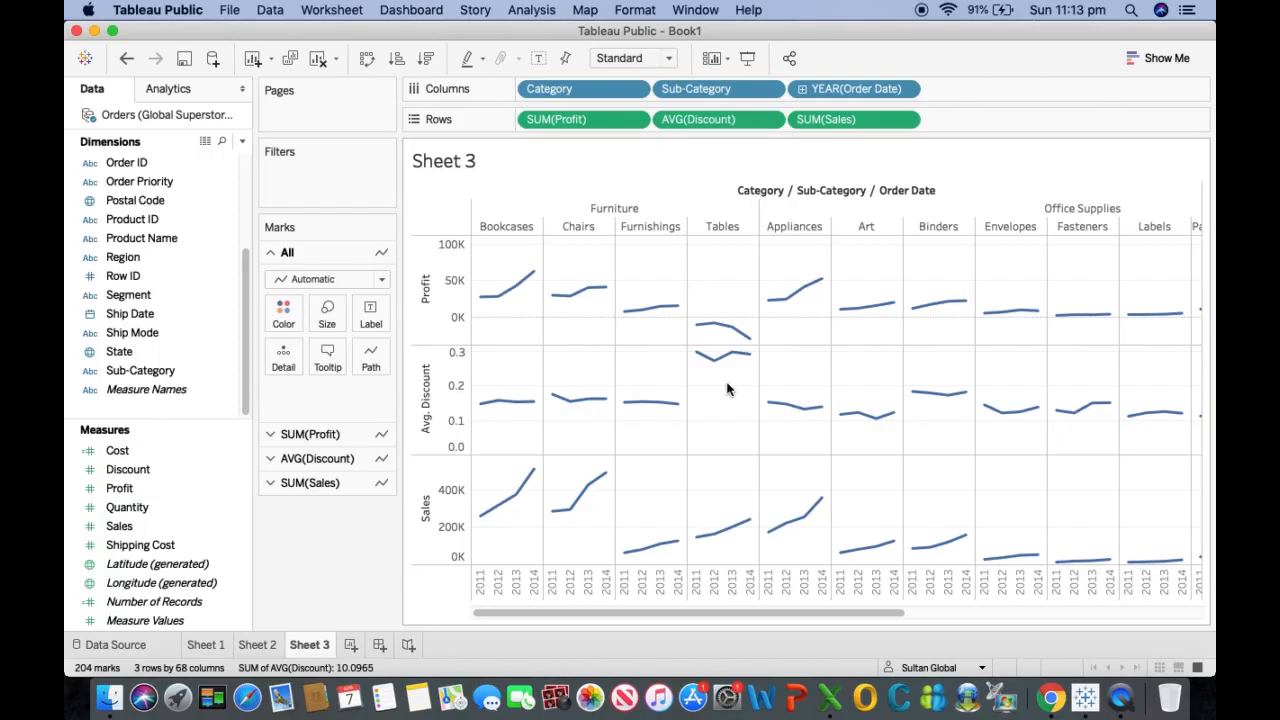
left_click_drag(723, 612, 600, 617)
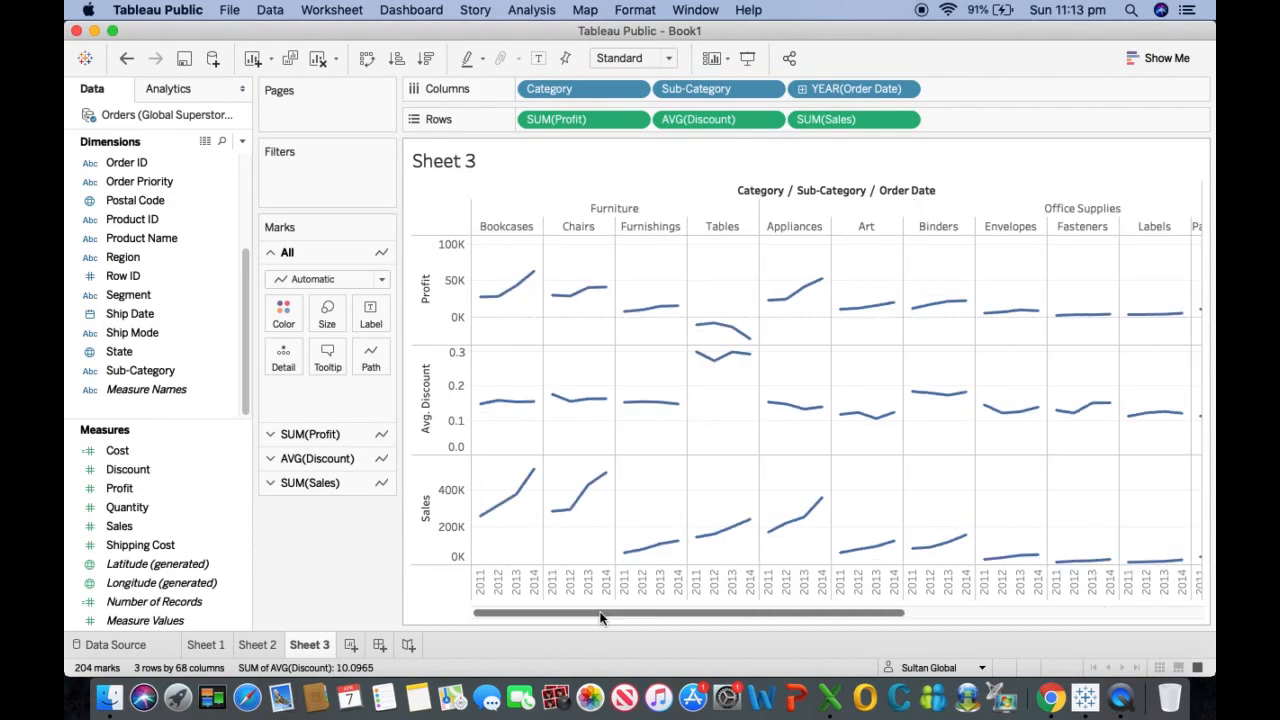
left_click_drag(671, 618, 1049, 615)
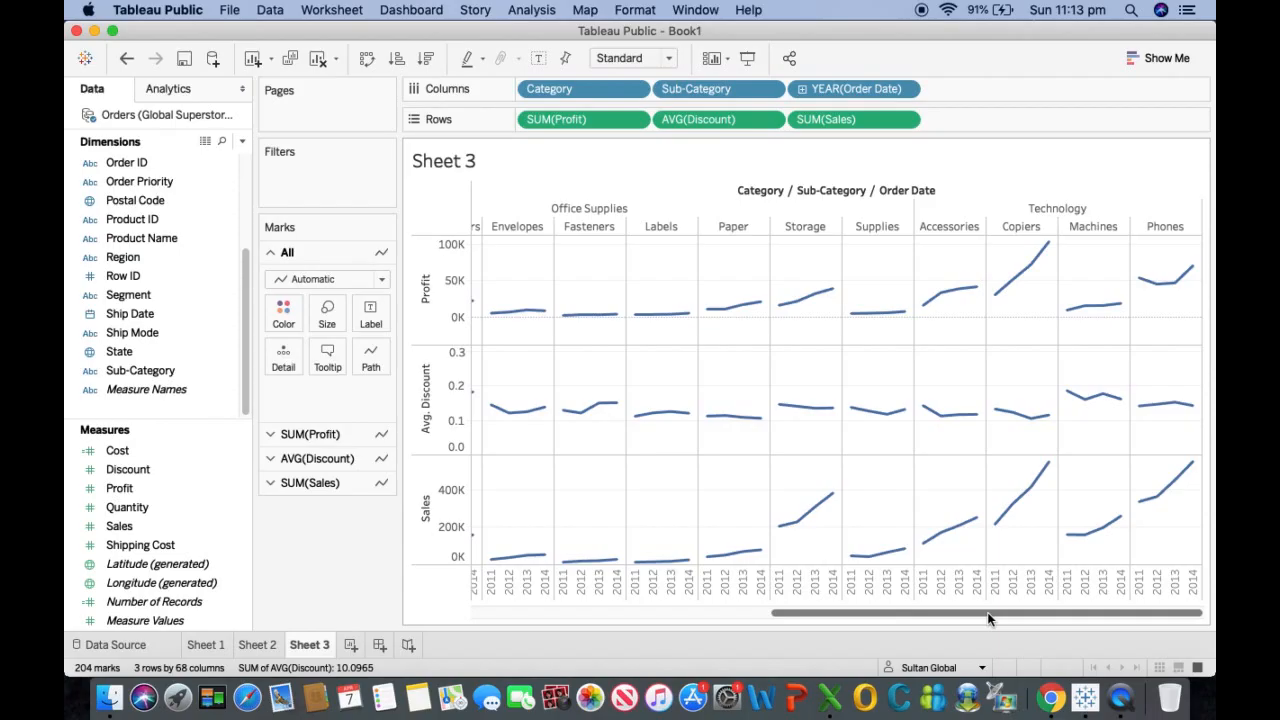
left_click_drag(971, 613, 520, 624)
Step: On Sheet 2, color only the Profit bars by the Profit measure
left_click(257, 645)
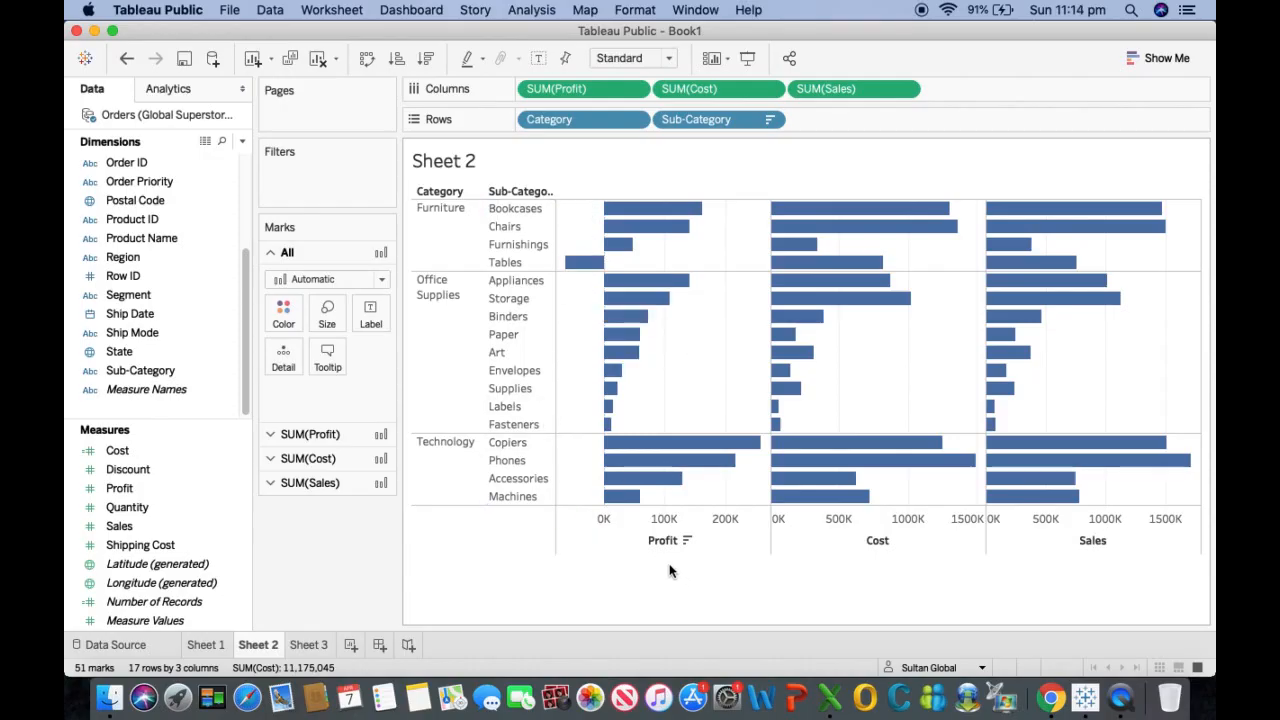
left_click(303, 434)
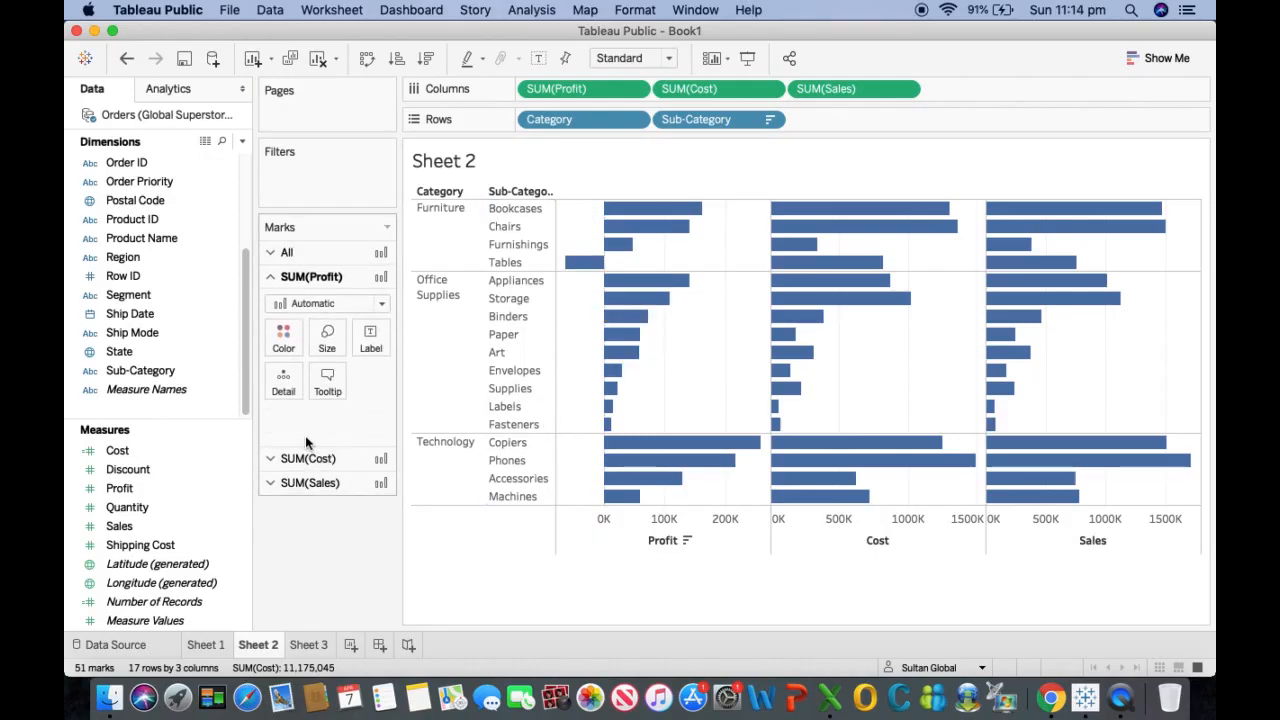
left_click_drag(119, 488, 290, 343)
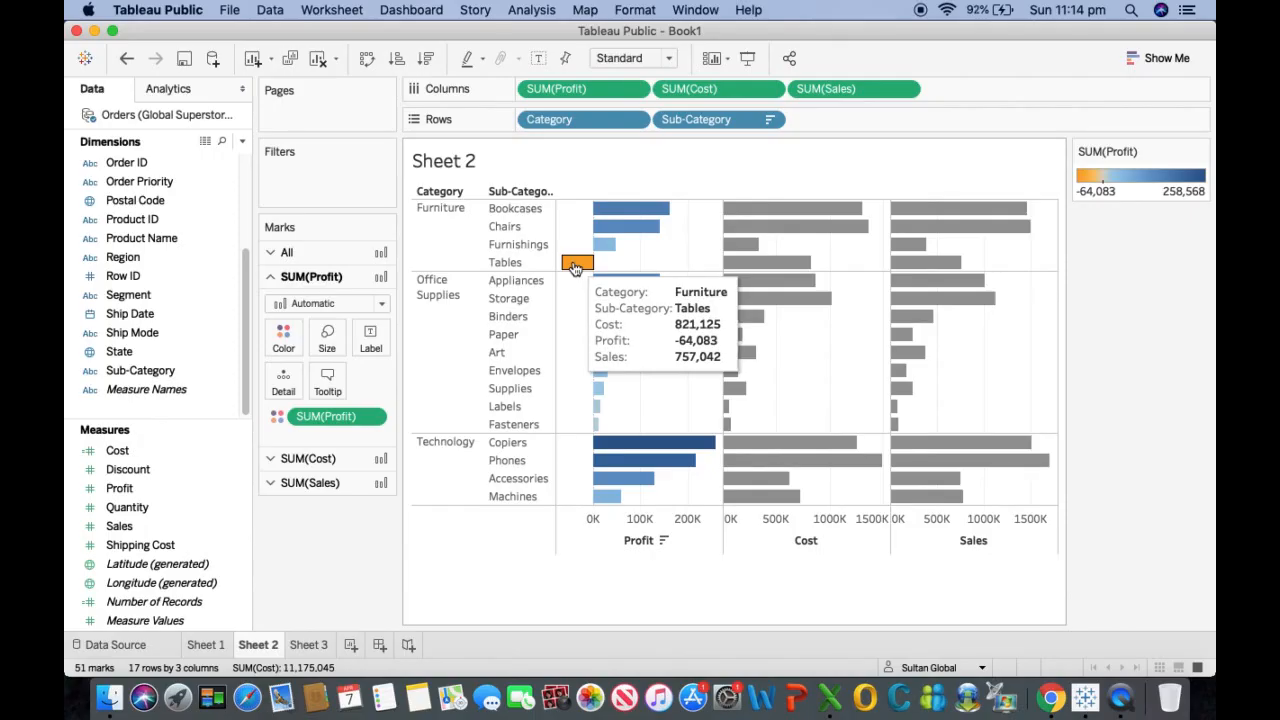
Step: Set the Profit color palette to Red-Green Diverging with its center fixed at 0
left_click(1201, 153)
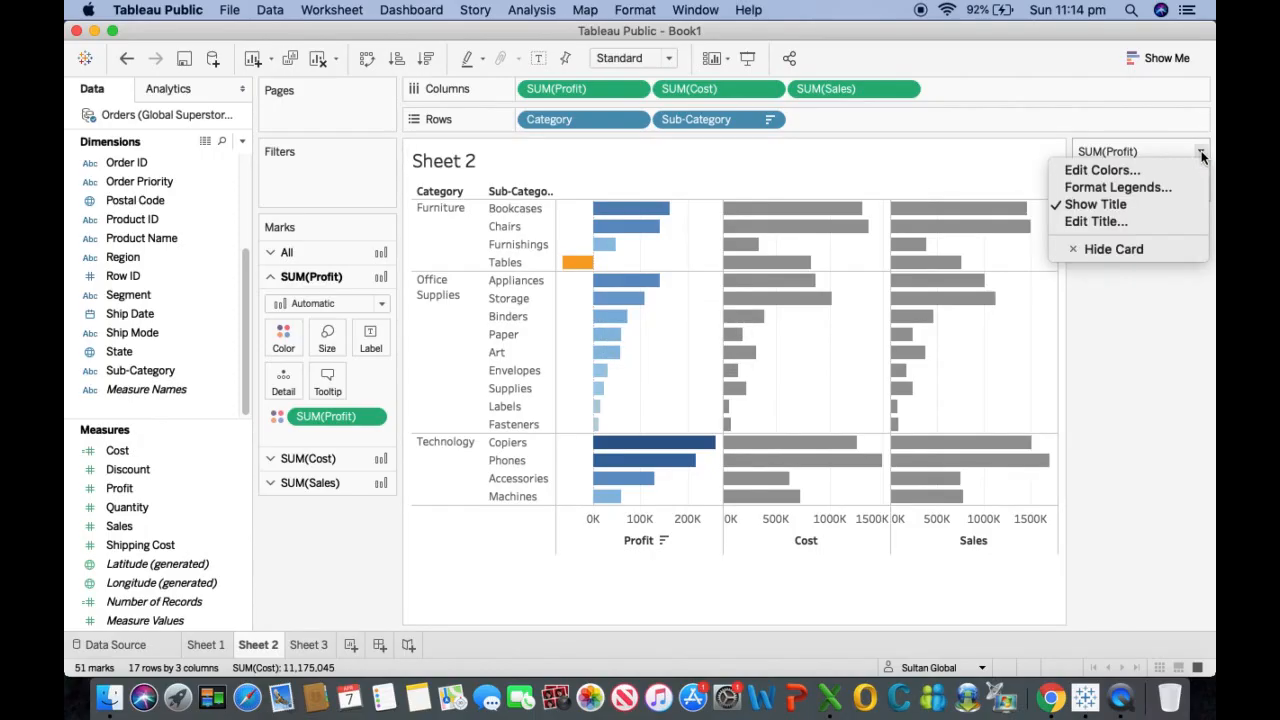
left_click(1095, 171)
left_click(657, 254)
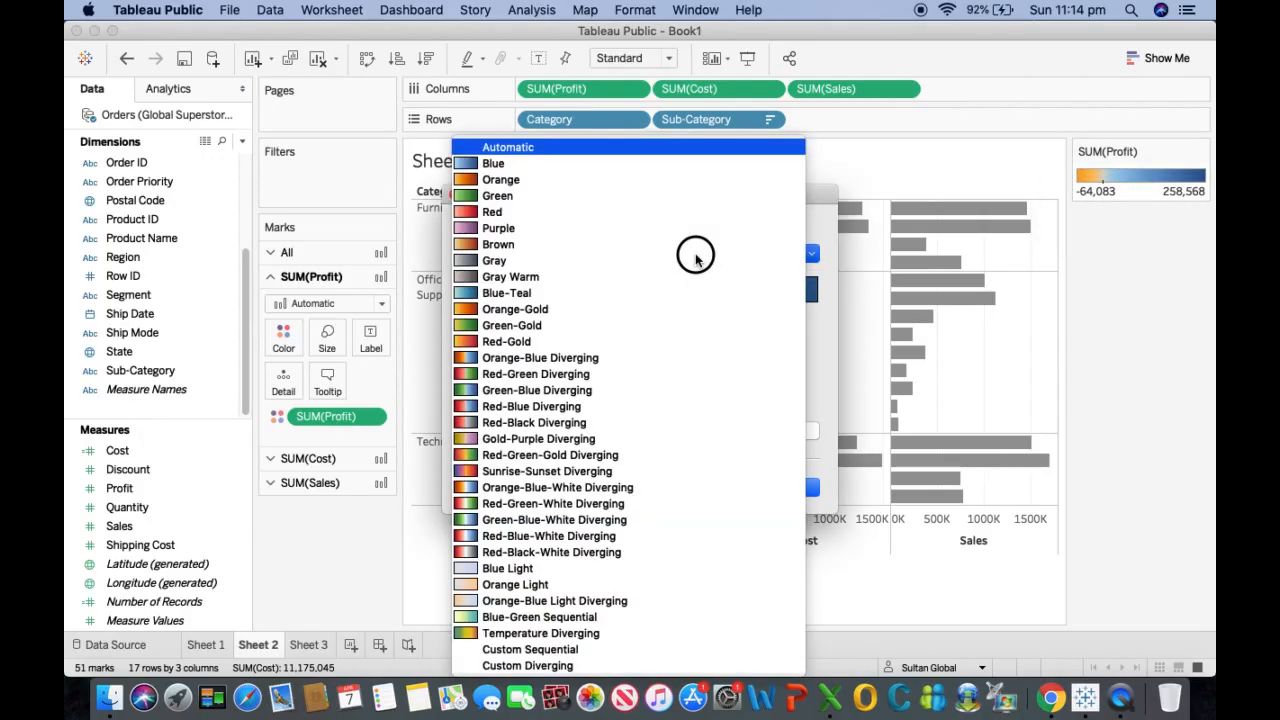
left_click(522, 376)
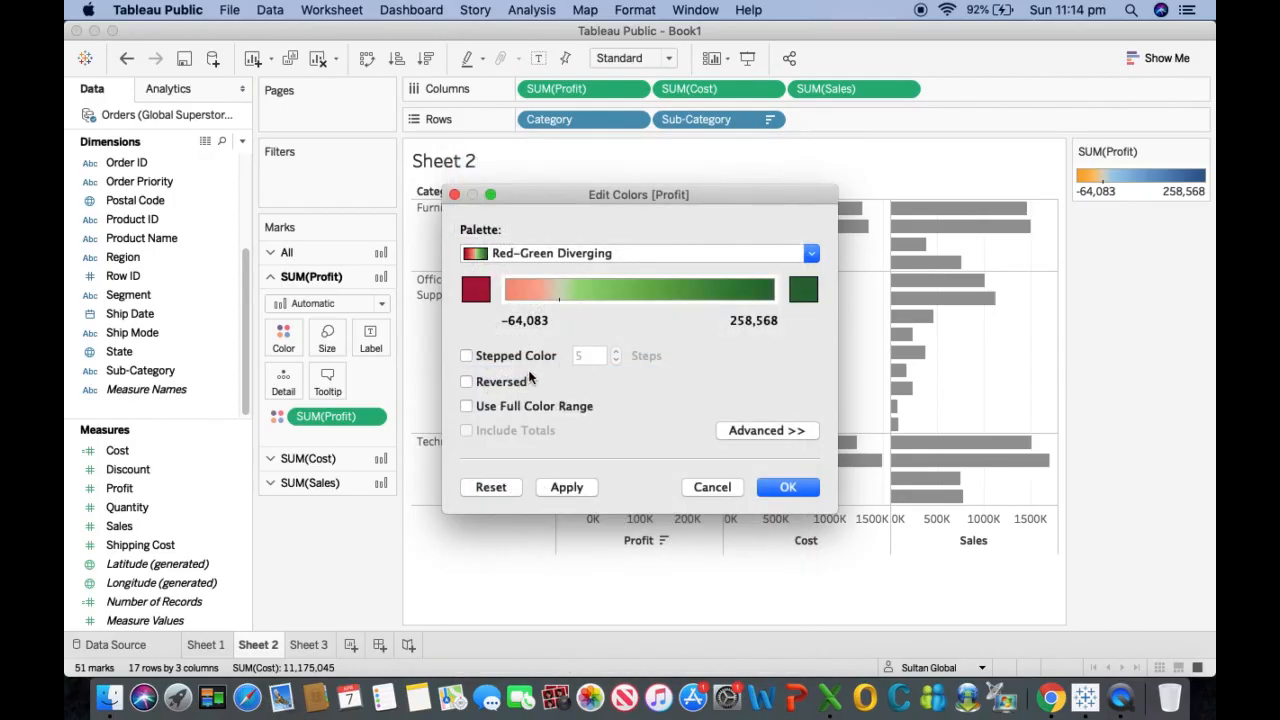
left_click(764, 431)
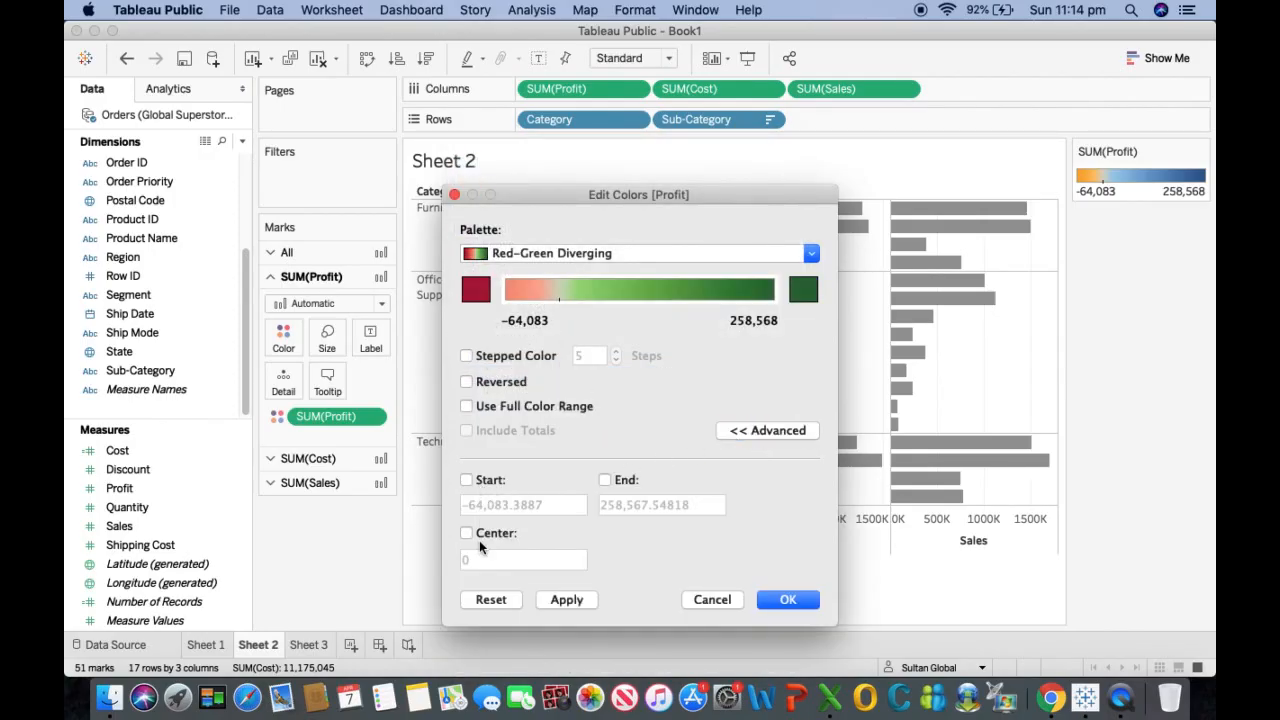
left_click(468, 534)
left_click(789, 599)
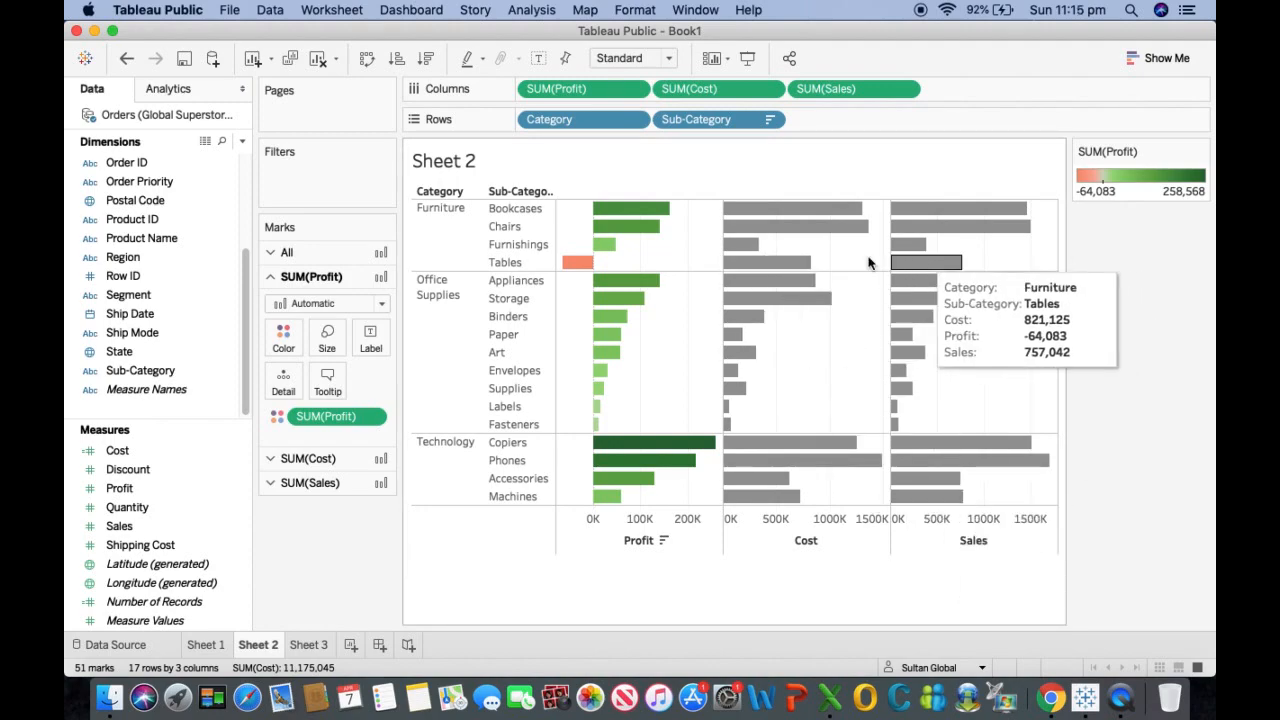
Step: Compare the sub-category profit, cost and sales bars on Sheet 2 with the yearly trends on Sheet 3
mouse_move(906, 351)
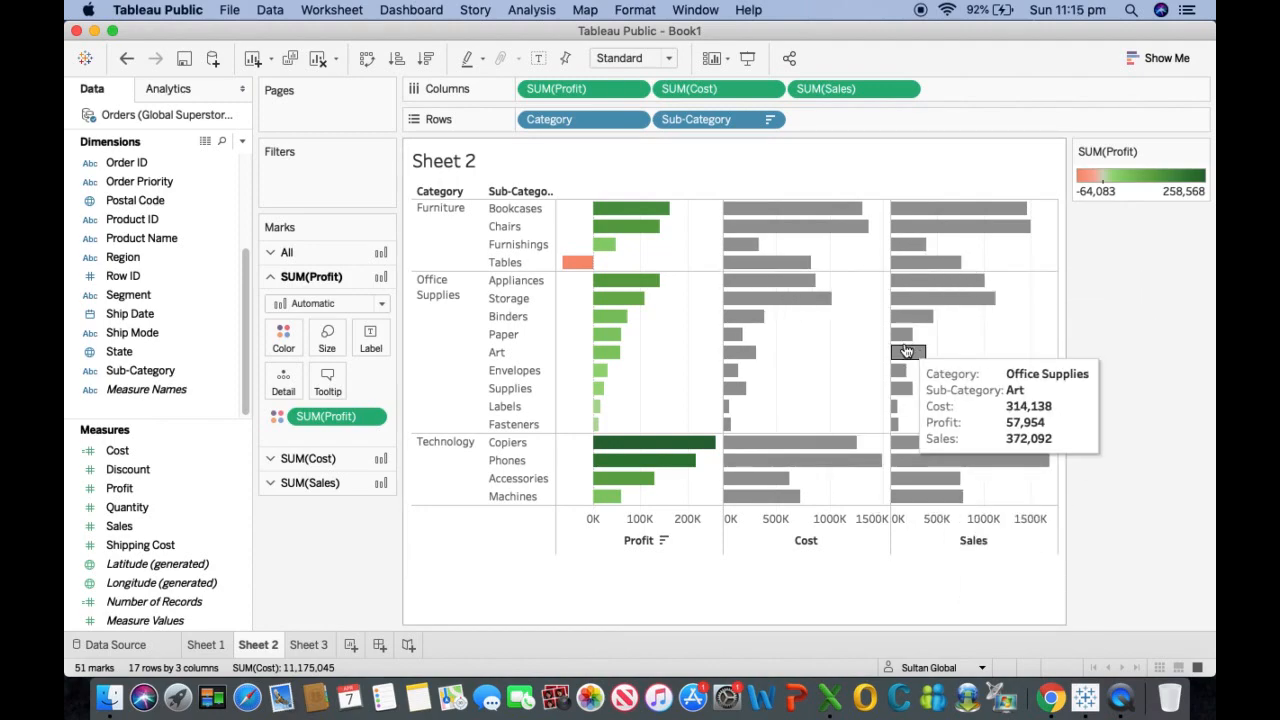
mouse_move(596, 329)
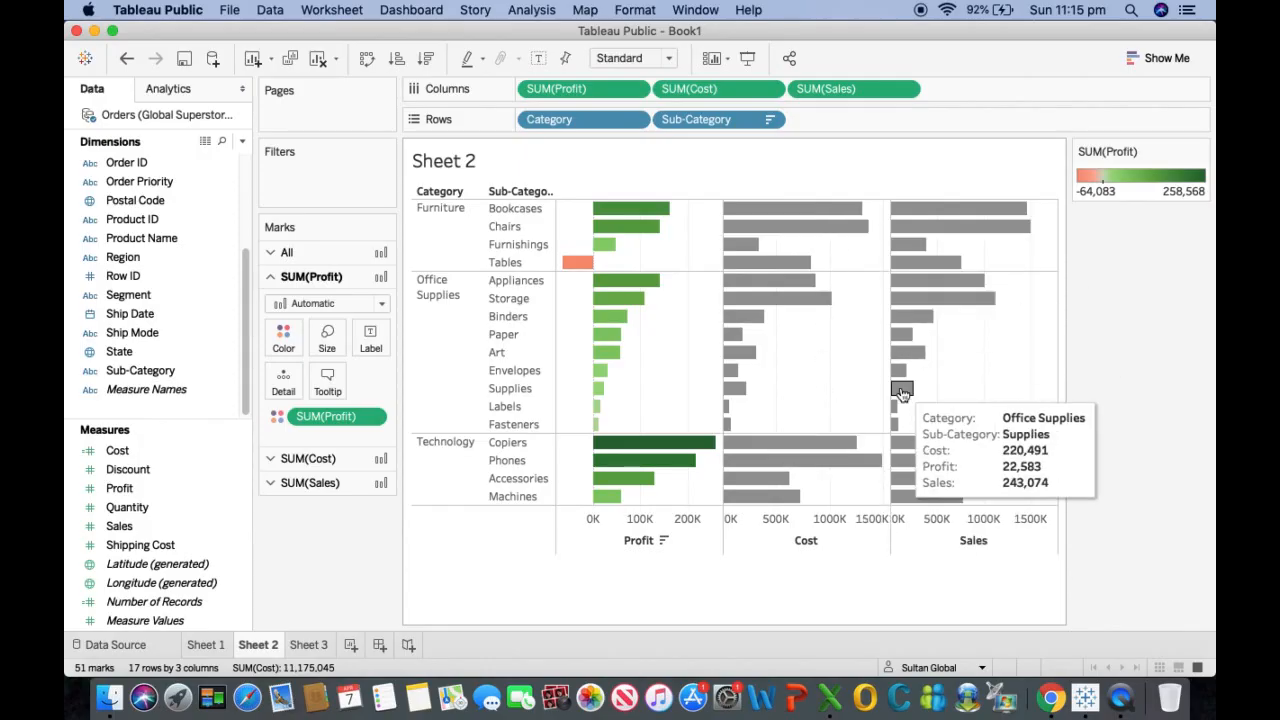
mouse_move(928, 242)
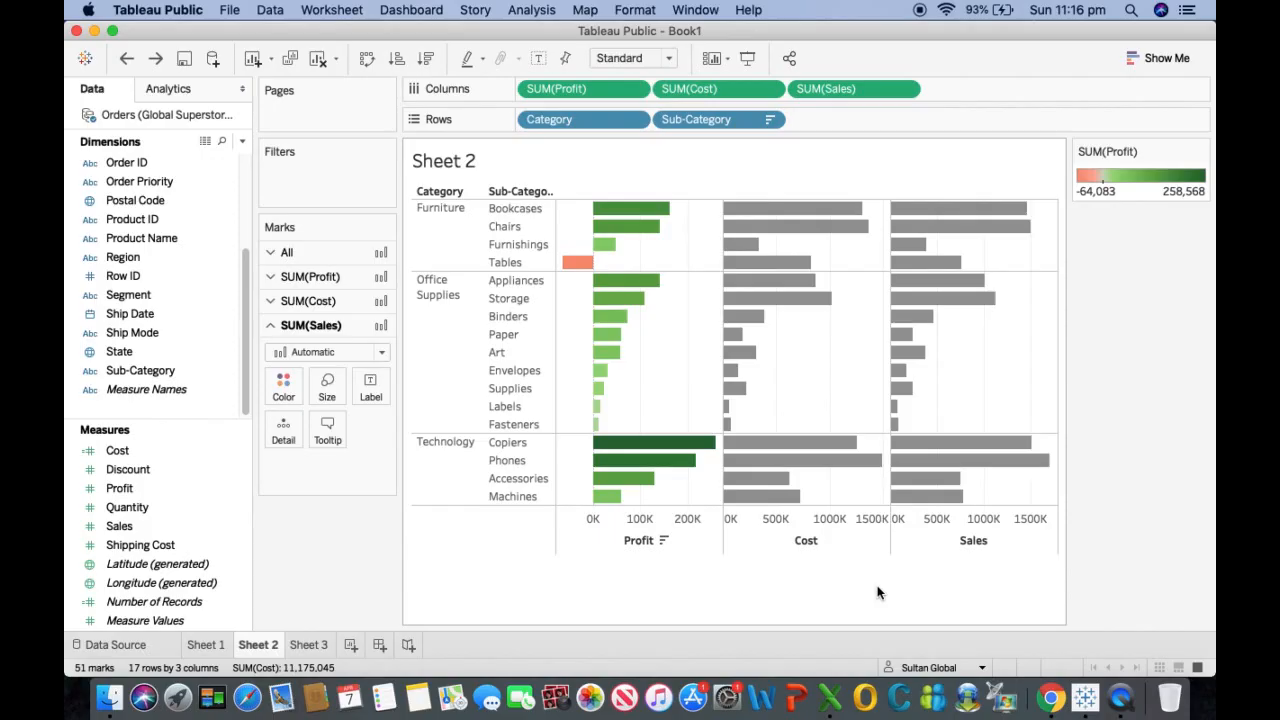
left_click(310, 645)
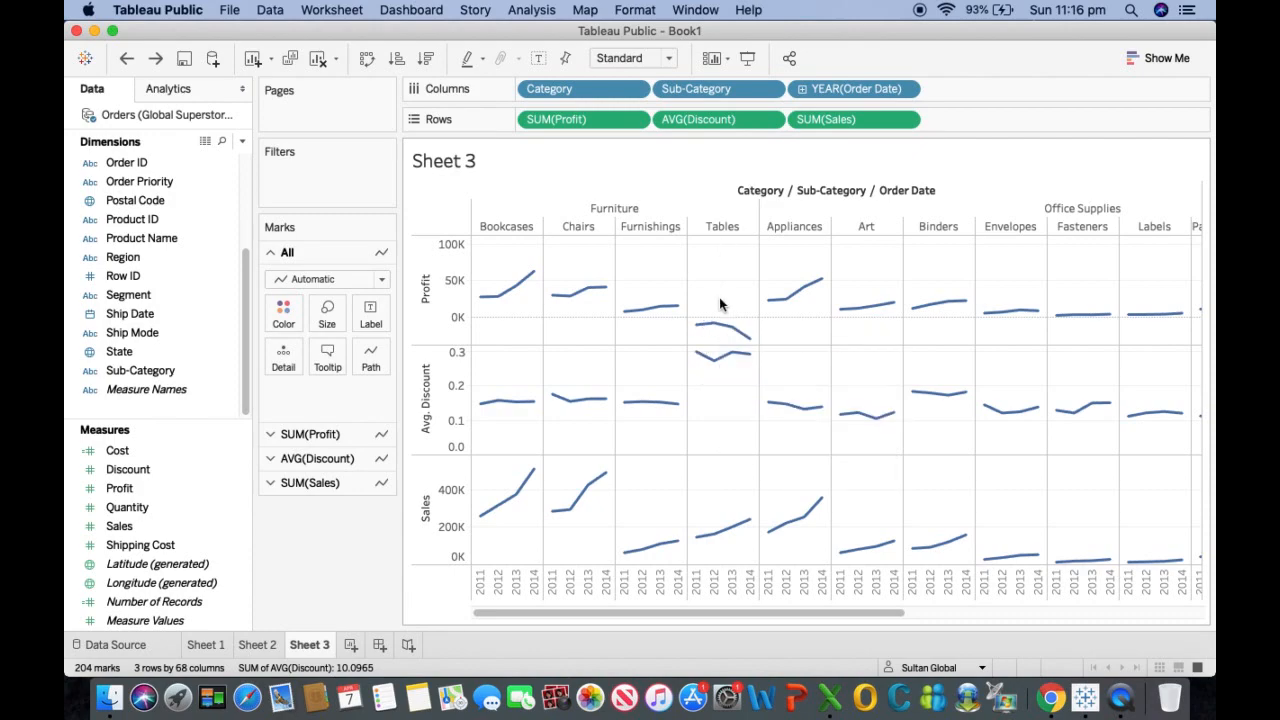
left_click(257, 645)
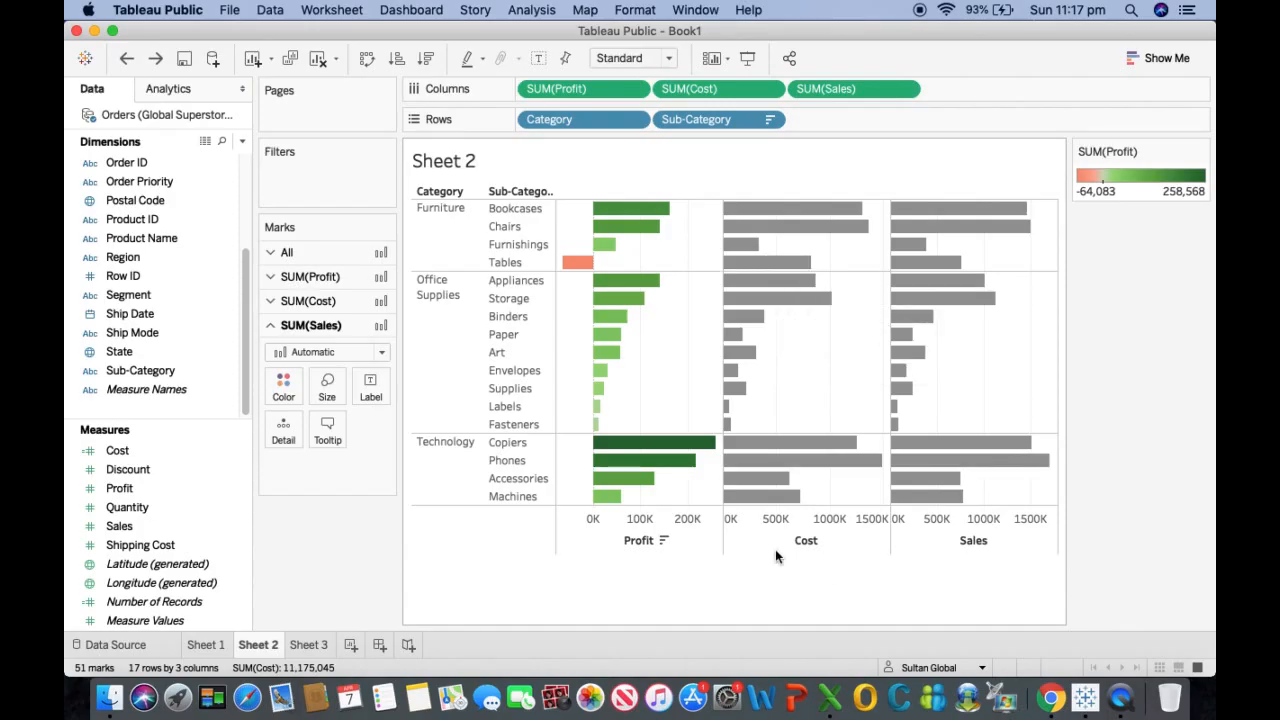
Step: Replace Cost with Discount in the columns of Sheet 2, ordering the measures as Profit, Discount, Sales
left_click(772, 91)
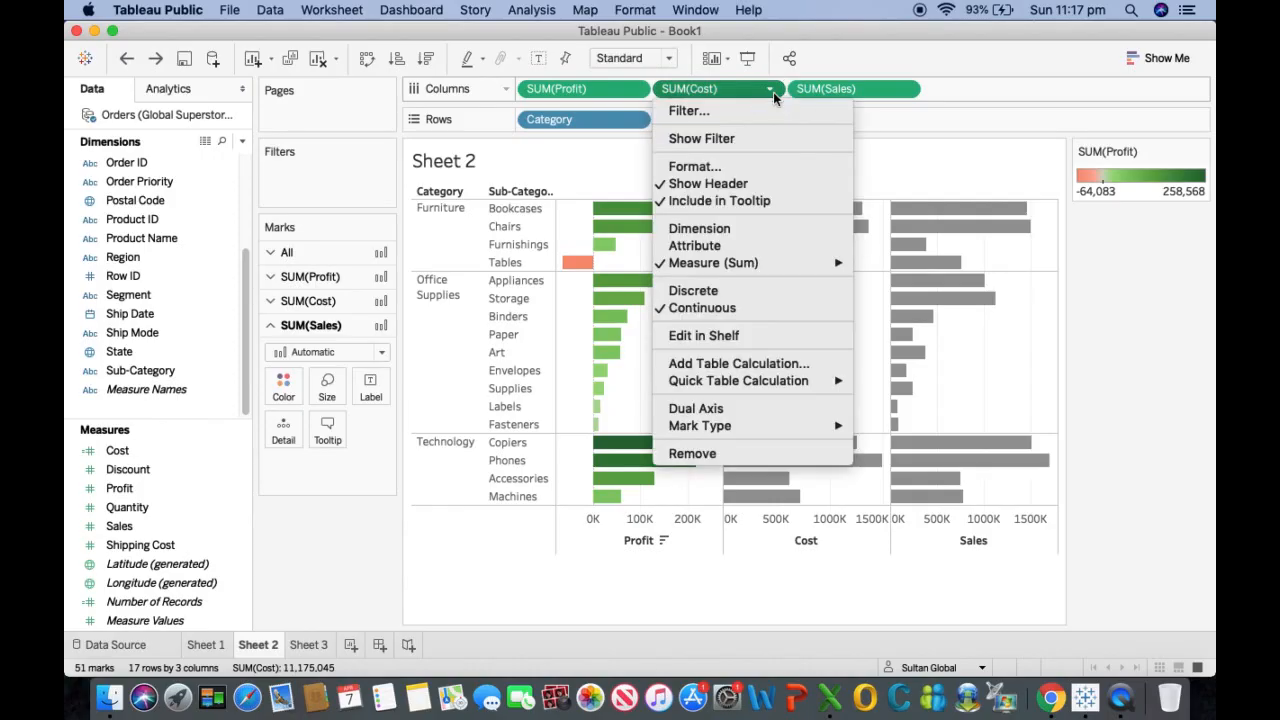
left_click(710, 453)
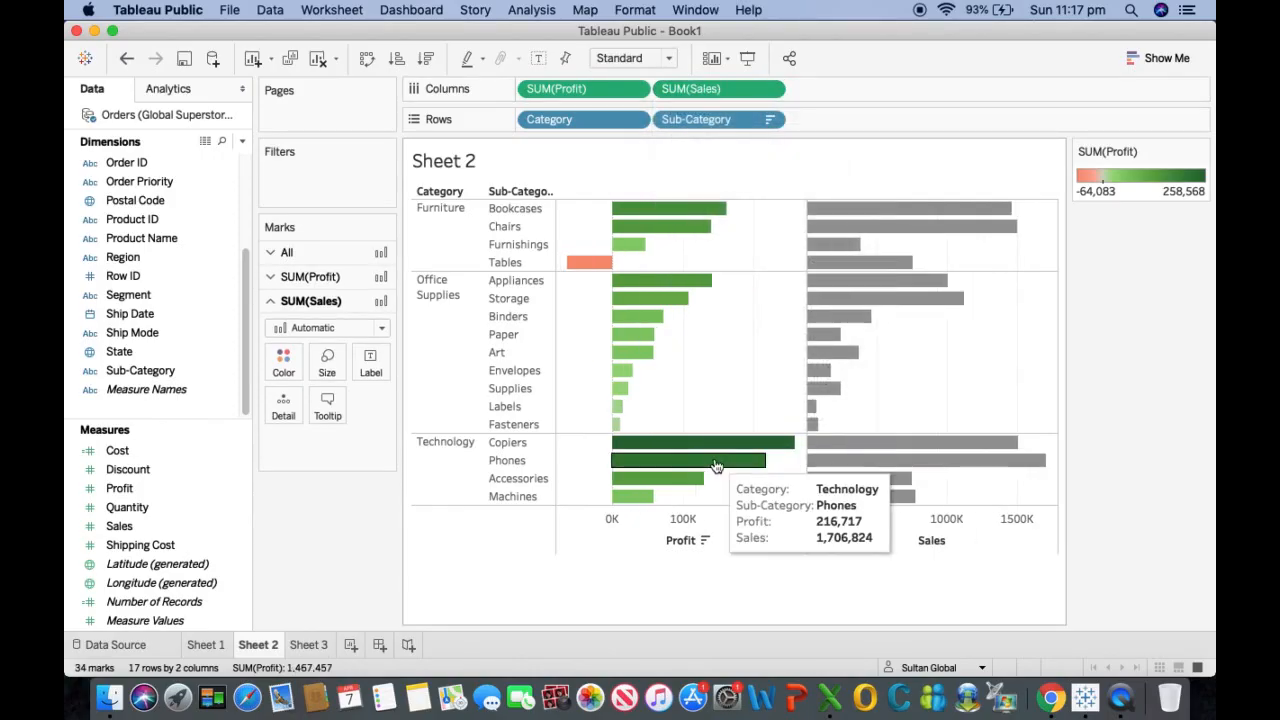
left_click_drag(118, 469, 823, 89)
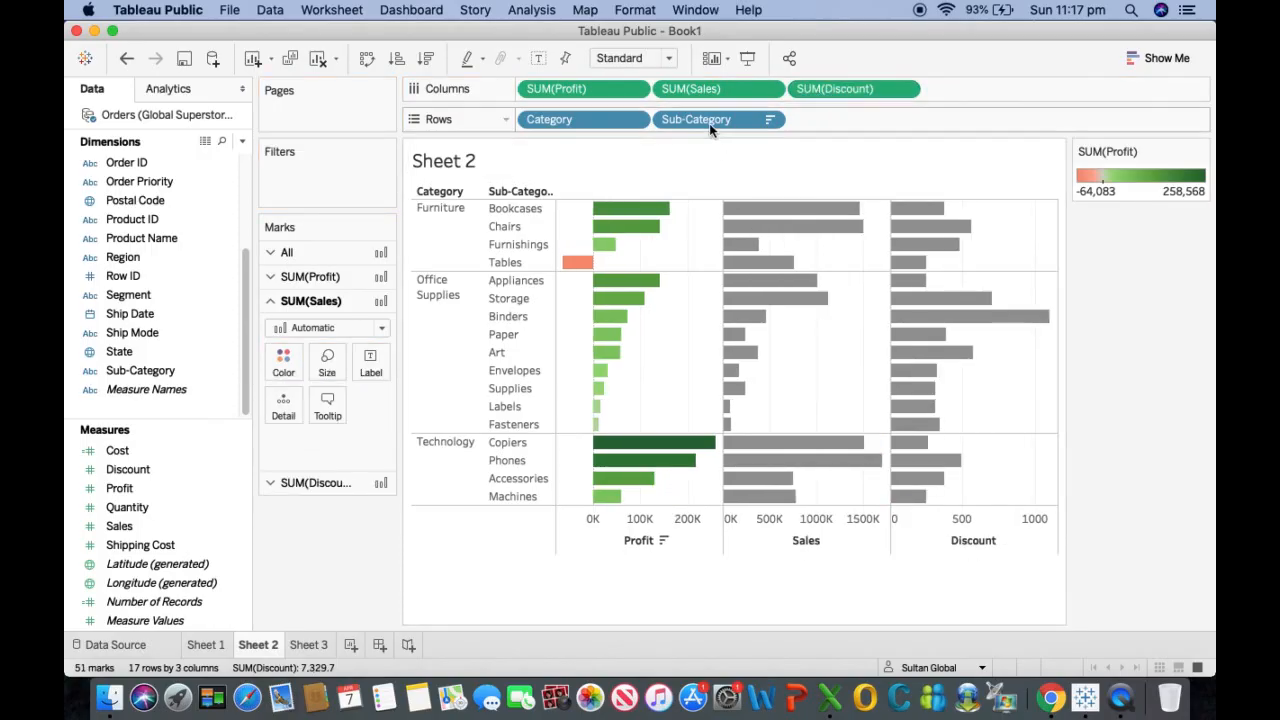
left_click_drag(709, 89, 940, 99)
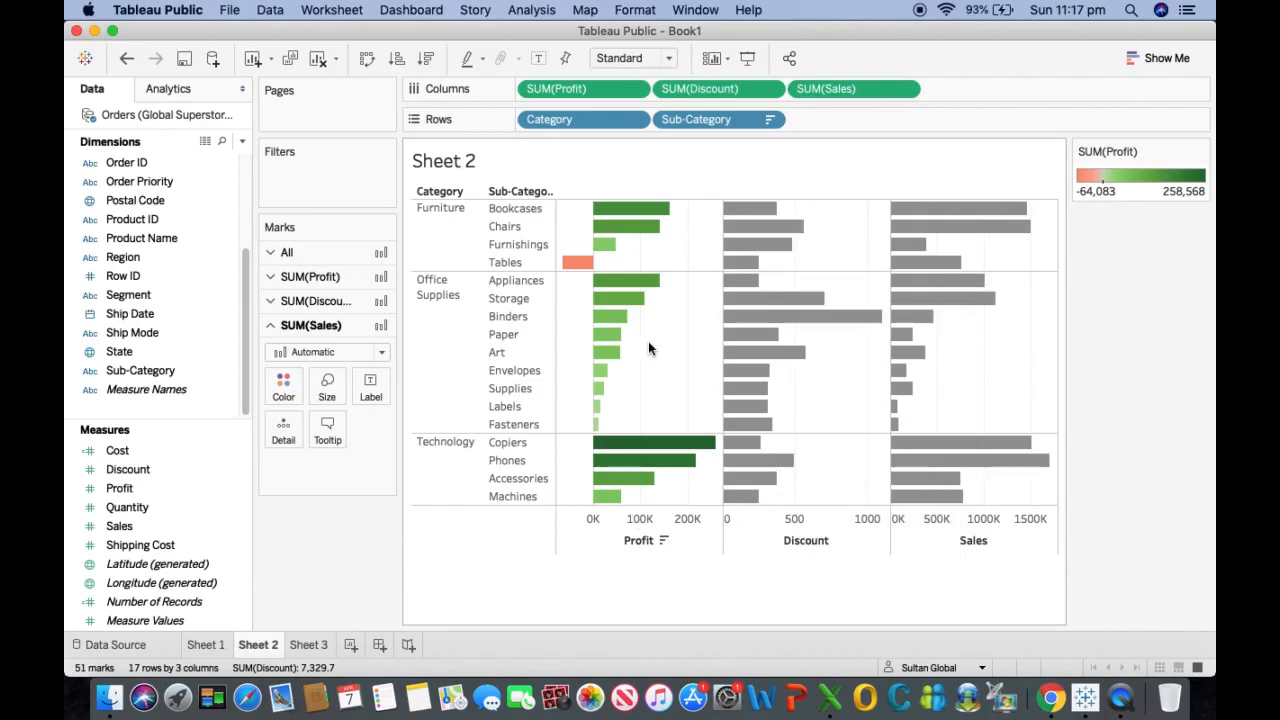
Step: Change the aggregation of Discount in the sub-category bar chart to Average
mouse_move(758, 407)
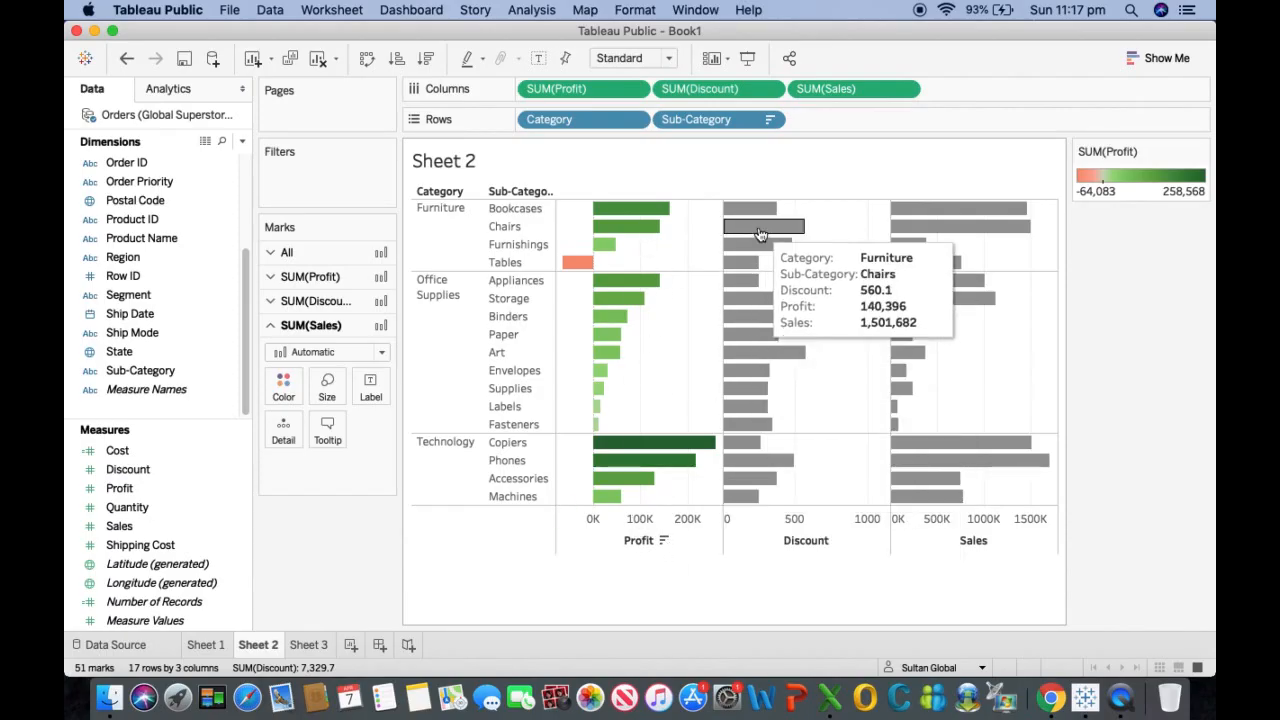
left_click(772, 91)
mouse_move(753, 264)
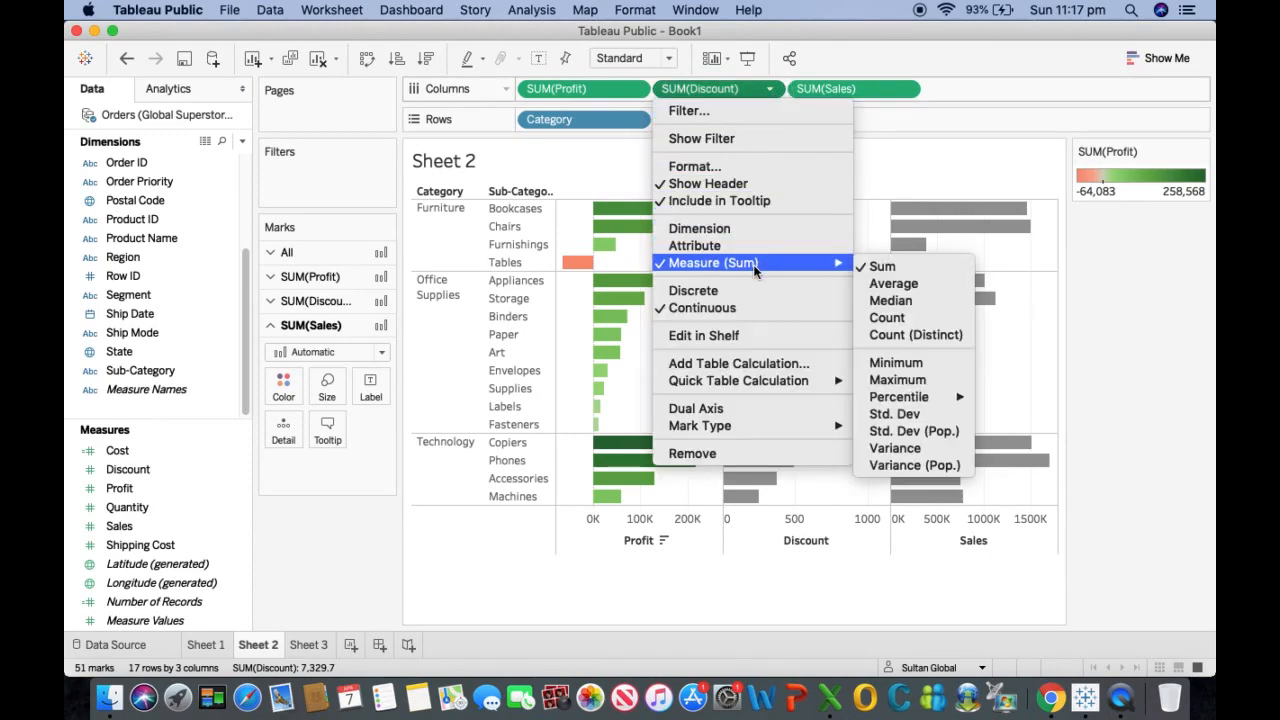
left_click(893, 284)
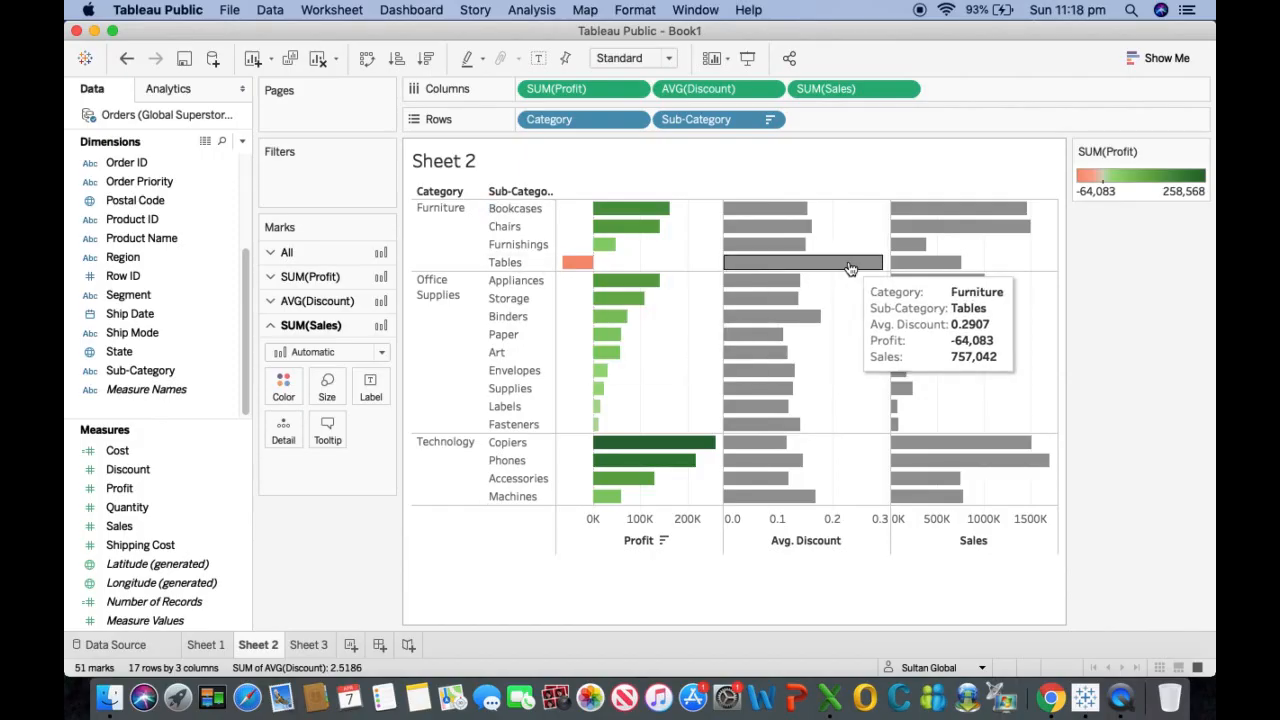
Step: Compare the average discount and profit of Tables with other sub-categories on Sheet 2, the yearly trends on Sheet 3 and the country map
left_click(322, 647)
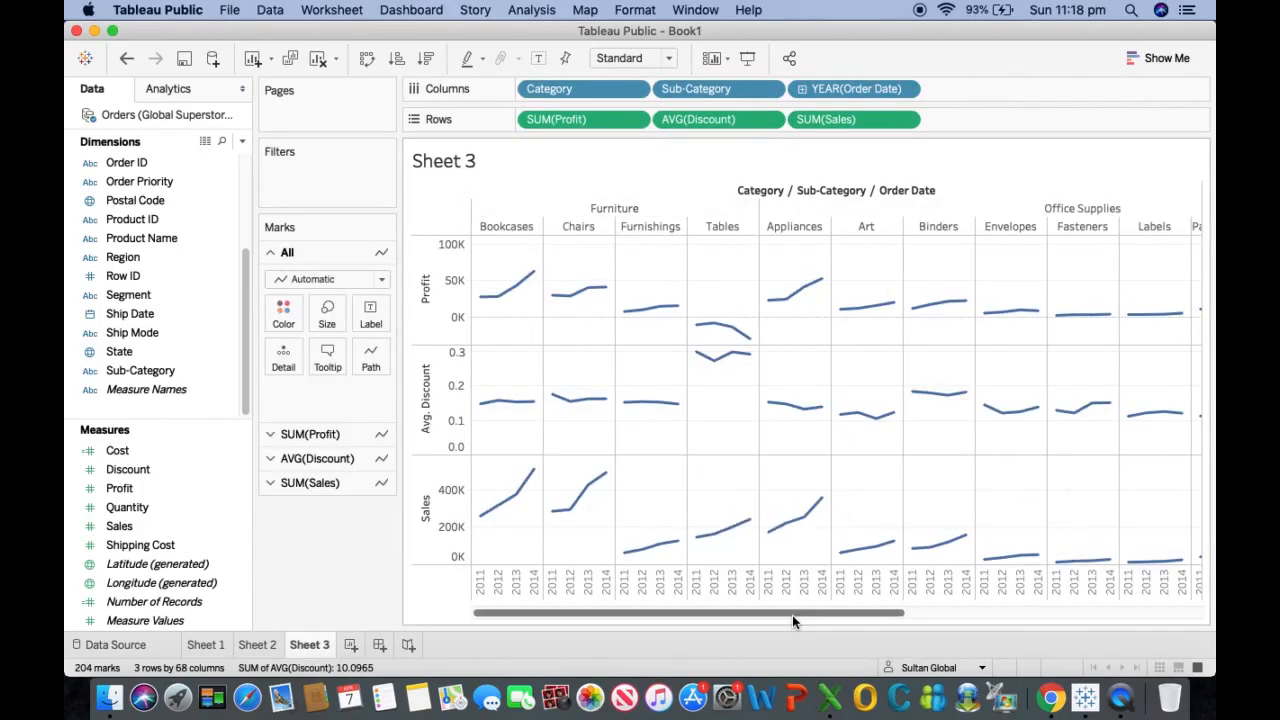
left_click_drag(792, 614, 657, 628)
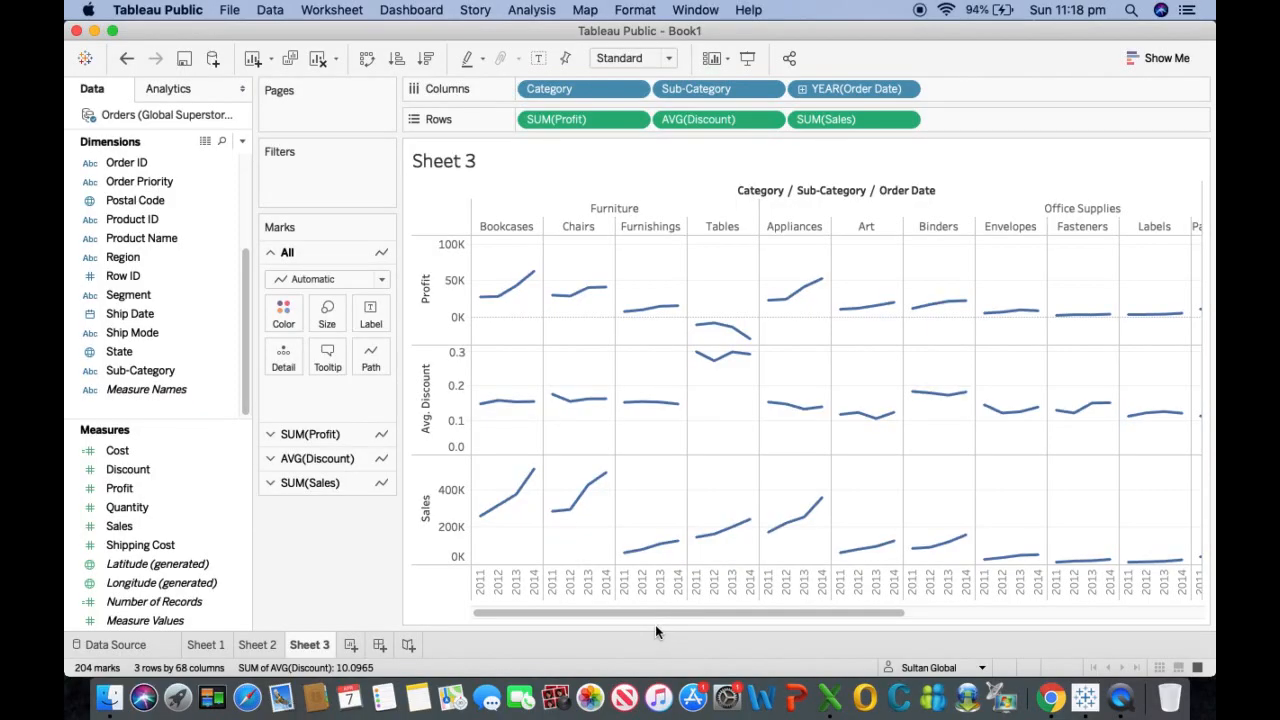
left_click(257, 645)
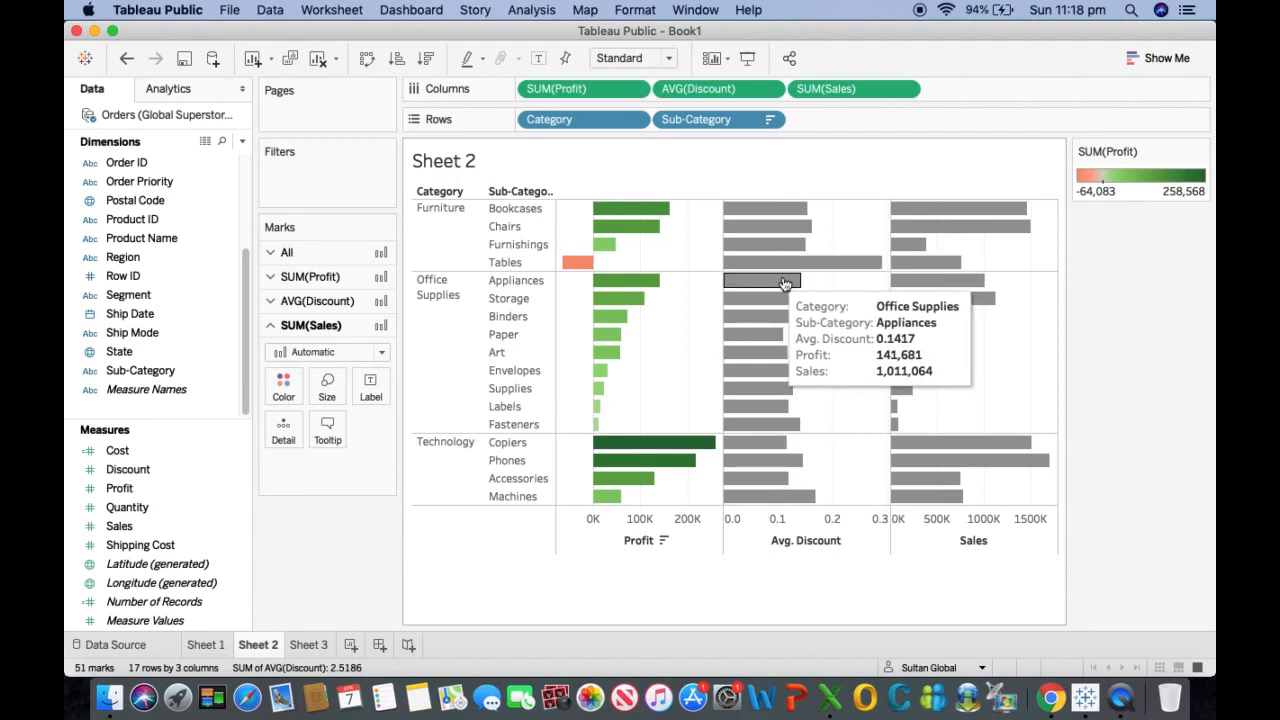
mouse_move(803, 266)
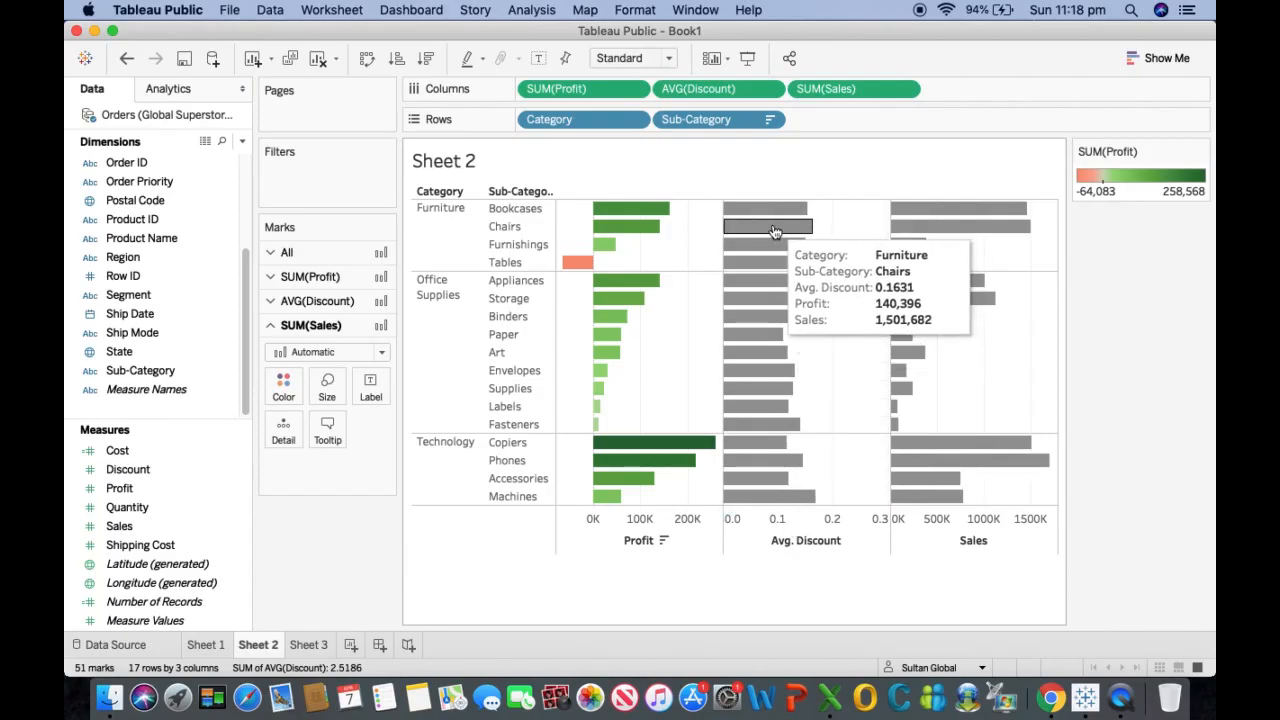
mouse_move(591, 265)
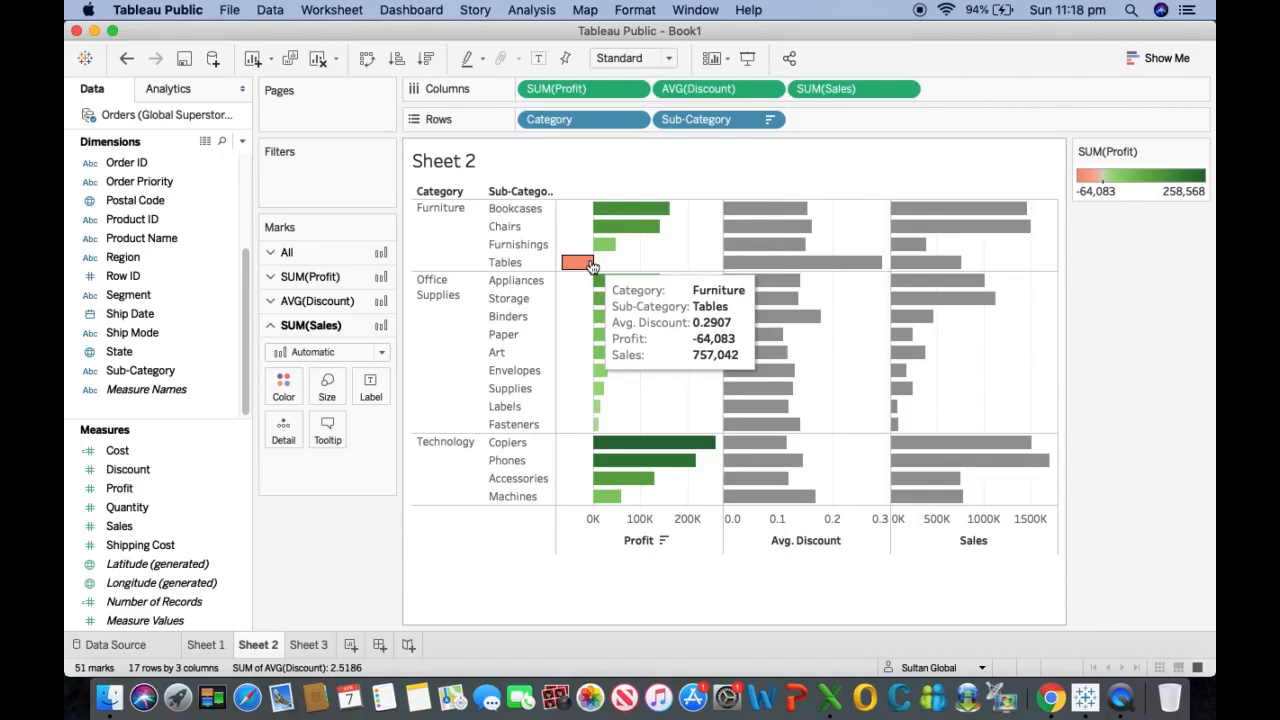
mouse_move(308, 654)
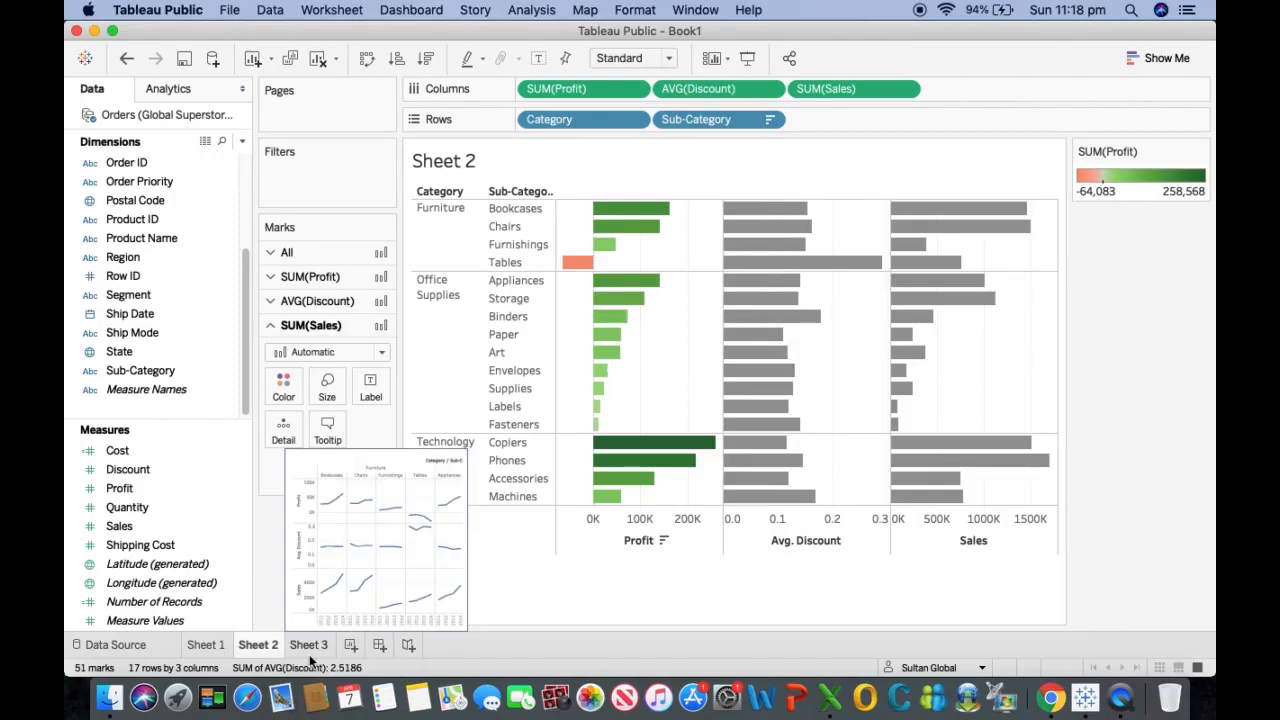
left_click(210, 650)
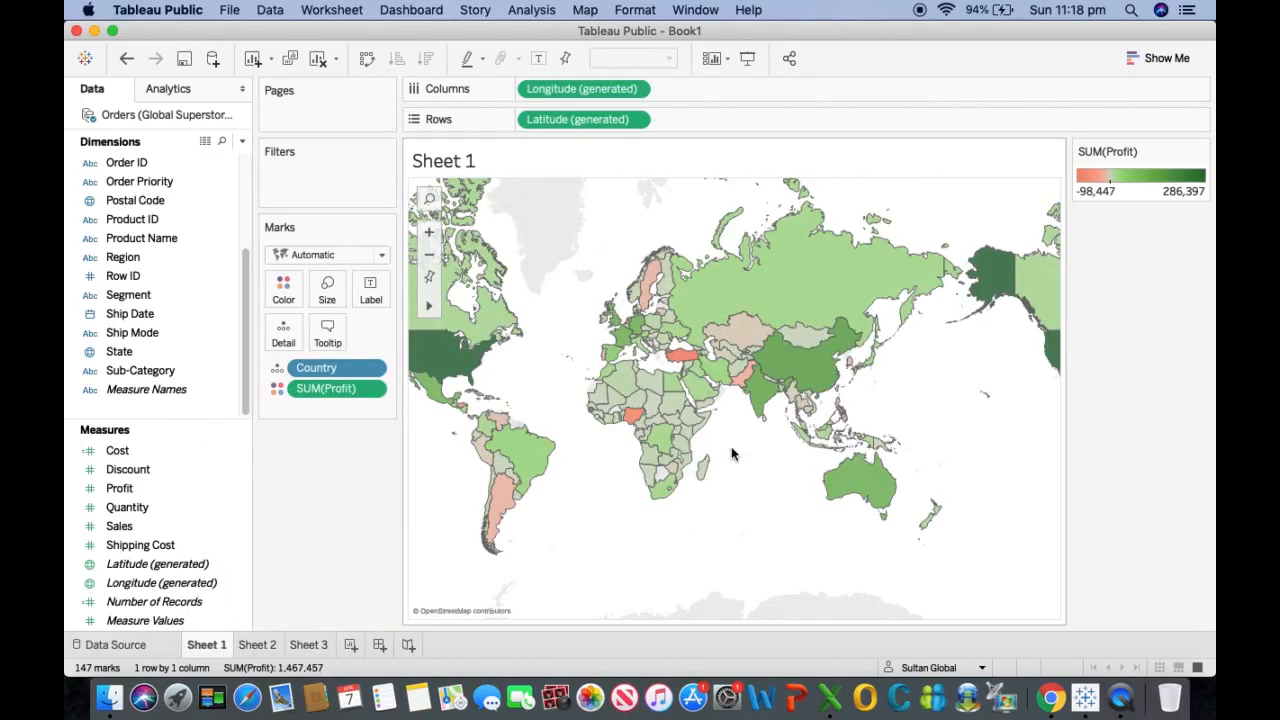
left_click(257, 645)
mouse_move(916, 449)
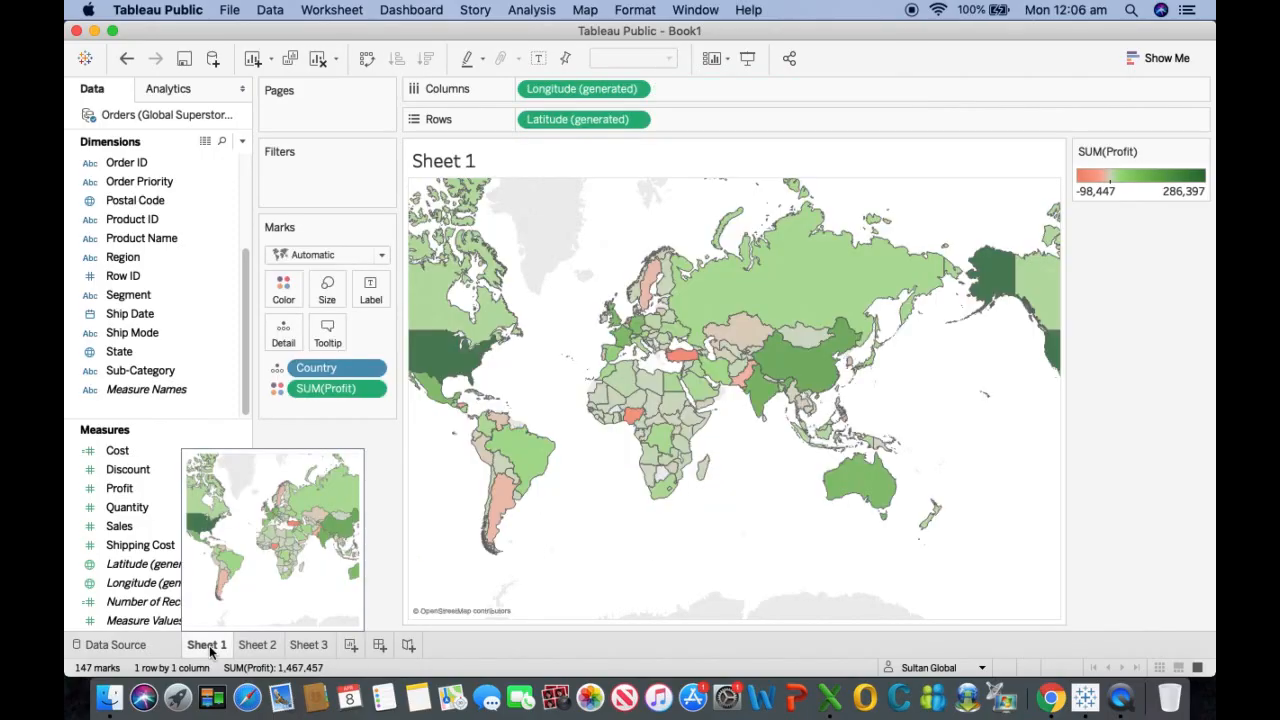
Step: Replace the sheet name placeholder in the country map's title with "Profit by Country"
double_click(452, 164)
type("Profit")
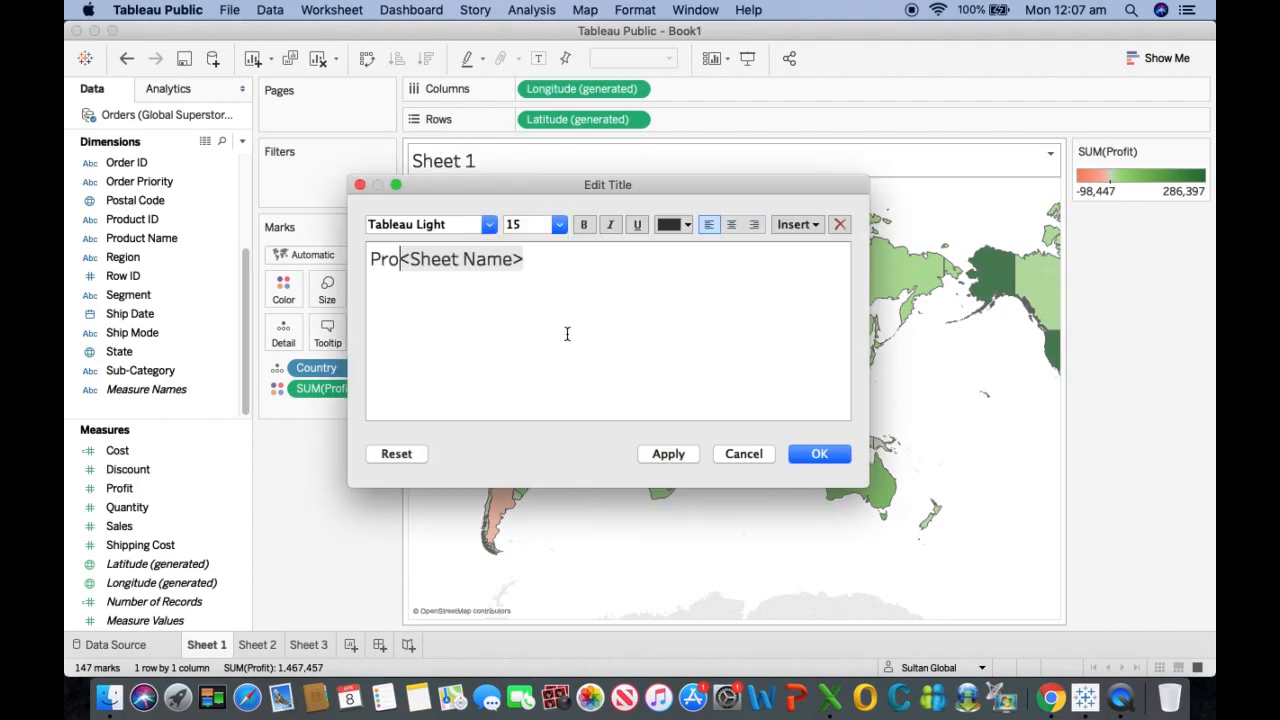
type(" by ")
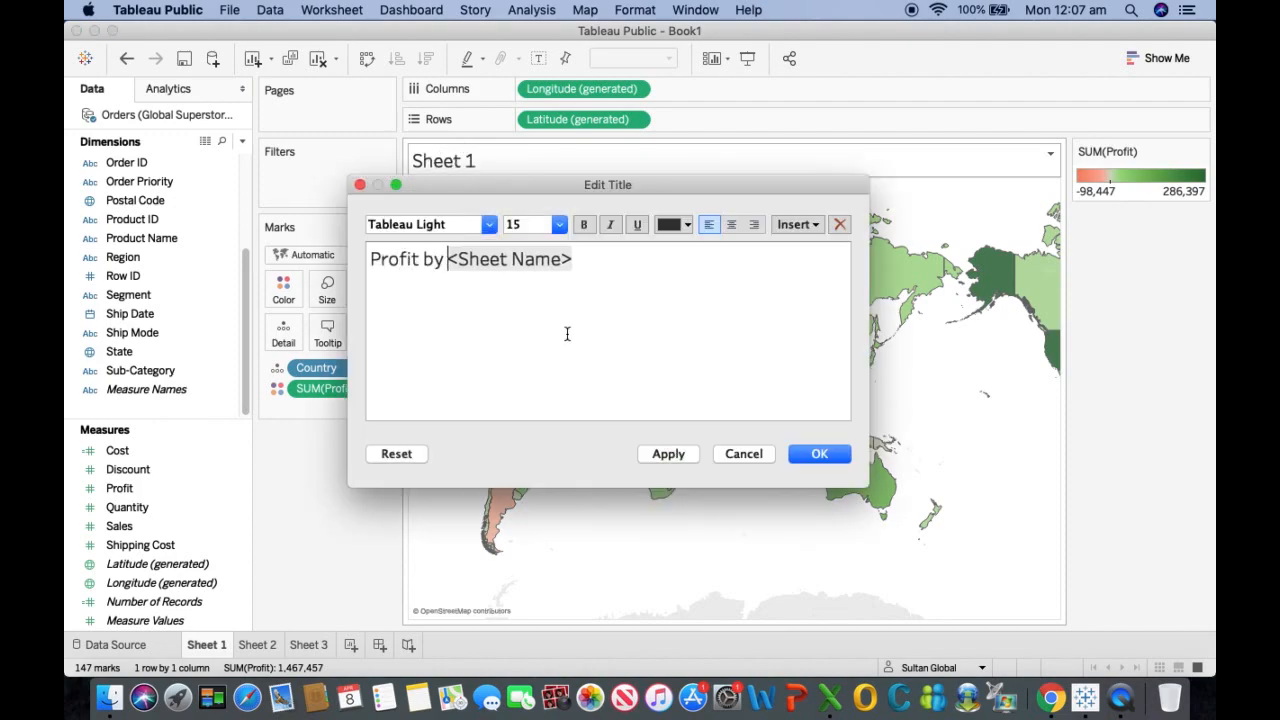
type("Country")
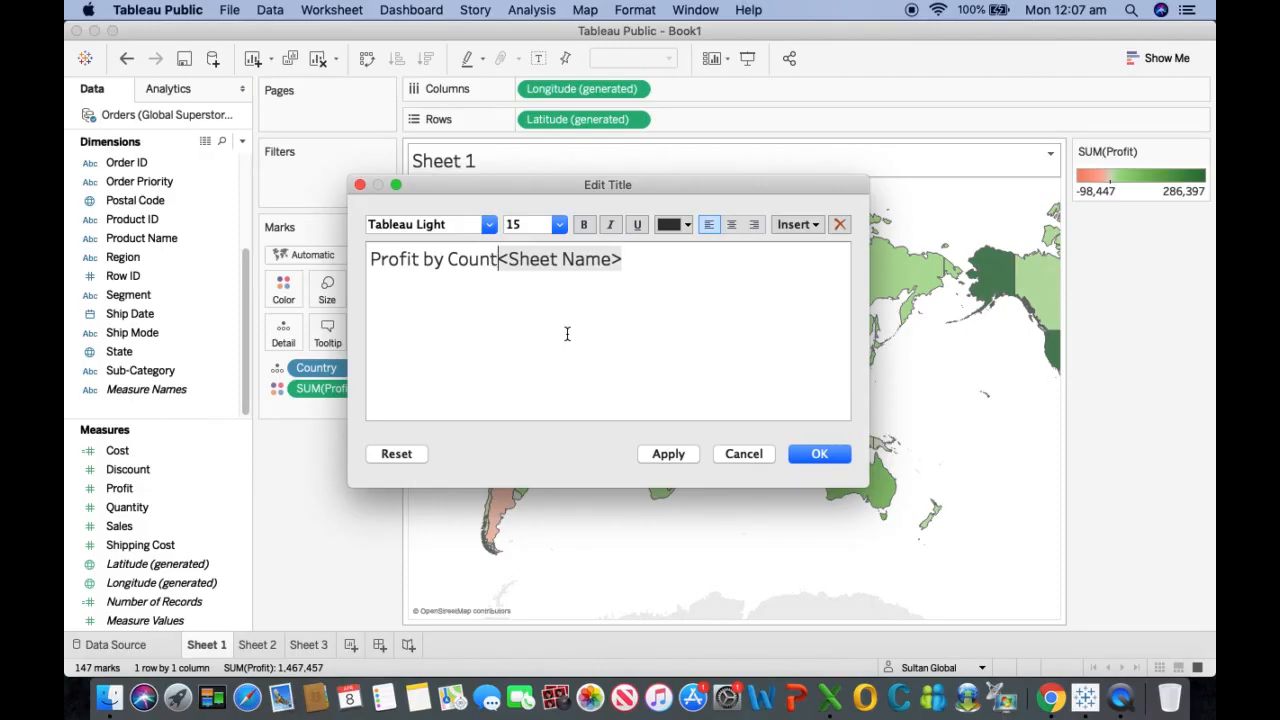
key("shift+Right")
key("shift+Right")
key("shift+Right")
key("shift+Right")
key("shift+Right")
key("shift+Right")
key("shift+Right")
key("shift+Right")
key("shift+Right")
key("shift+Right")
key("shift+Right")
key("shift+Right")
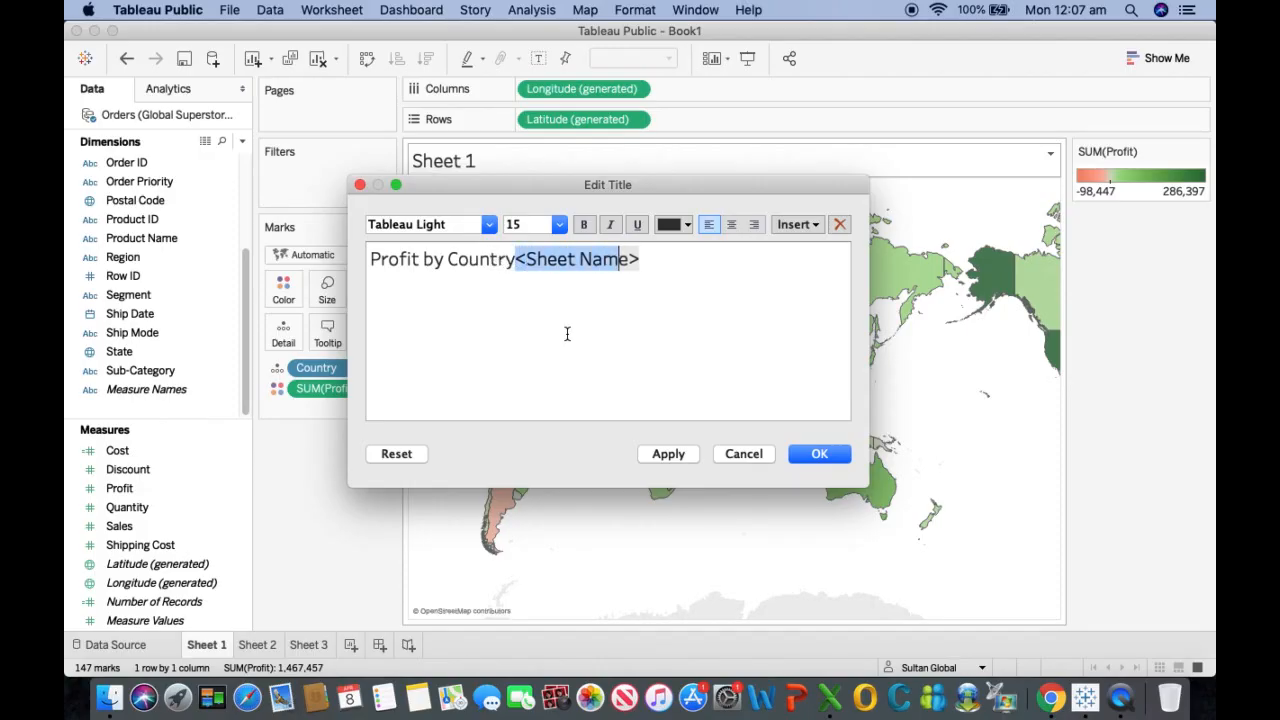
key("BackSpace")
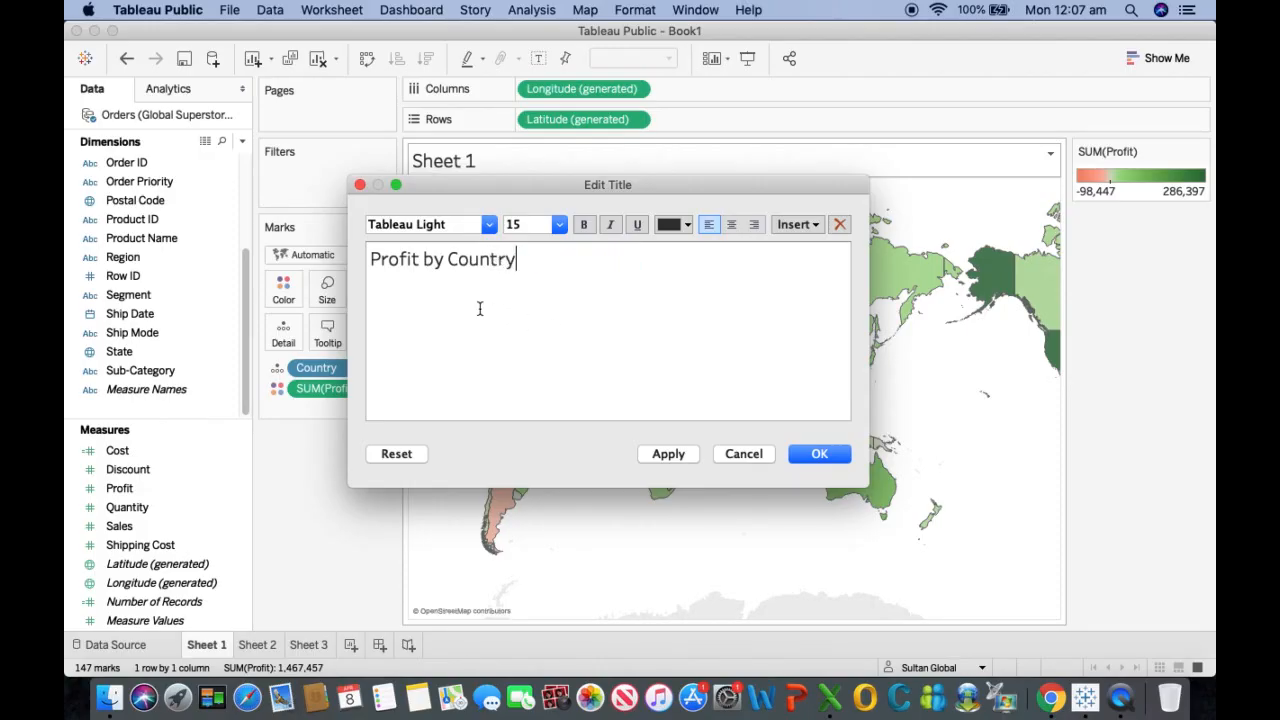
left_click(822, 458)
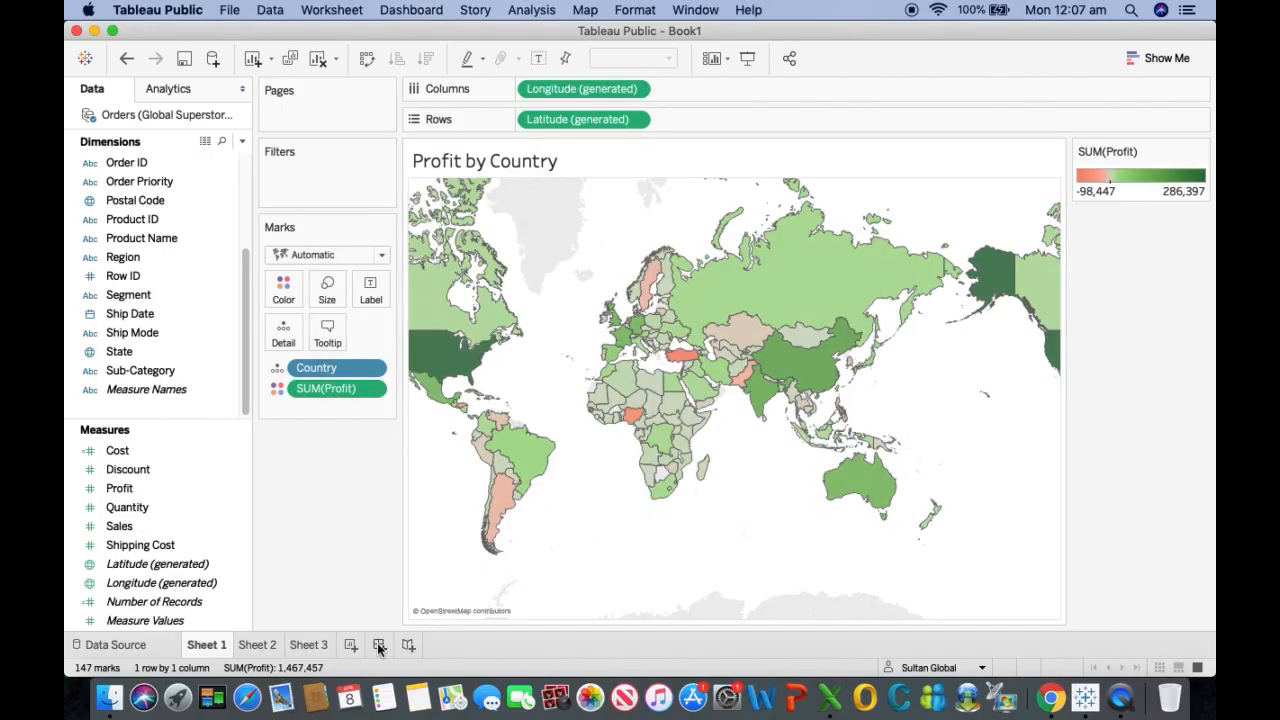
Step: Rename the Sheet 1 worksheet as "Profit by Country"
double_click(208, 645)
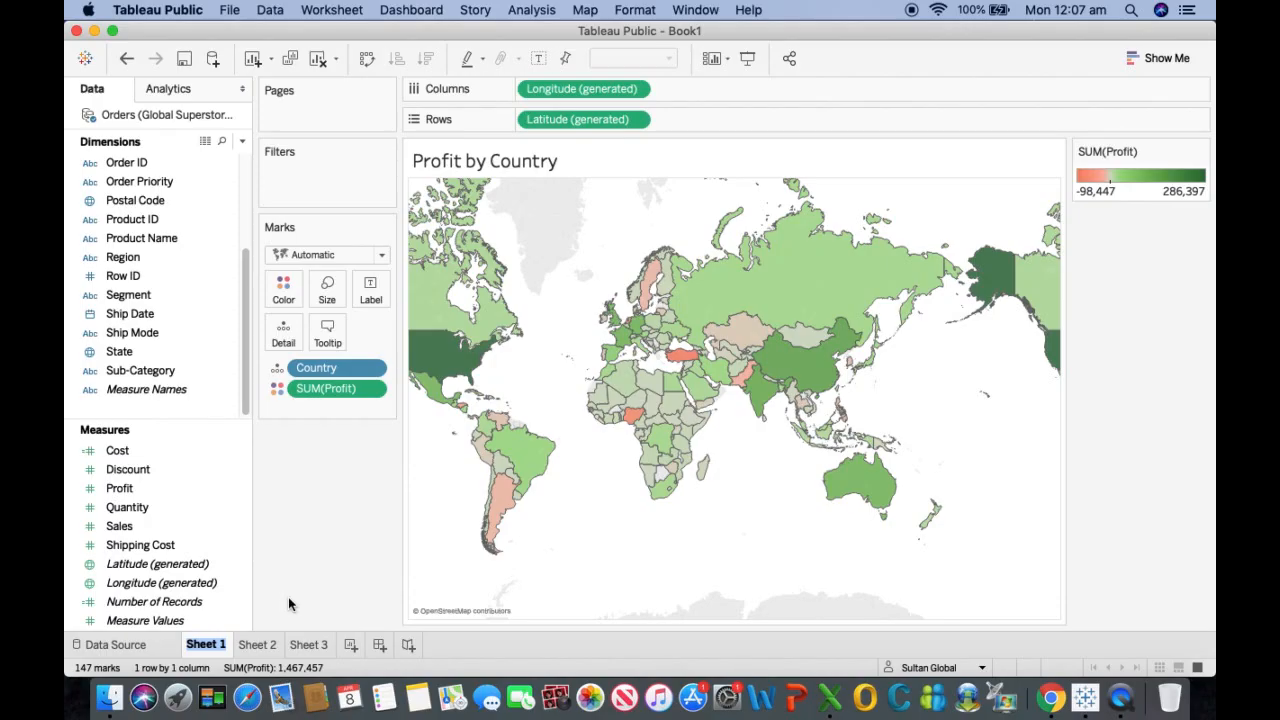
type("Profit by Countr")
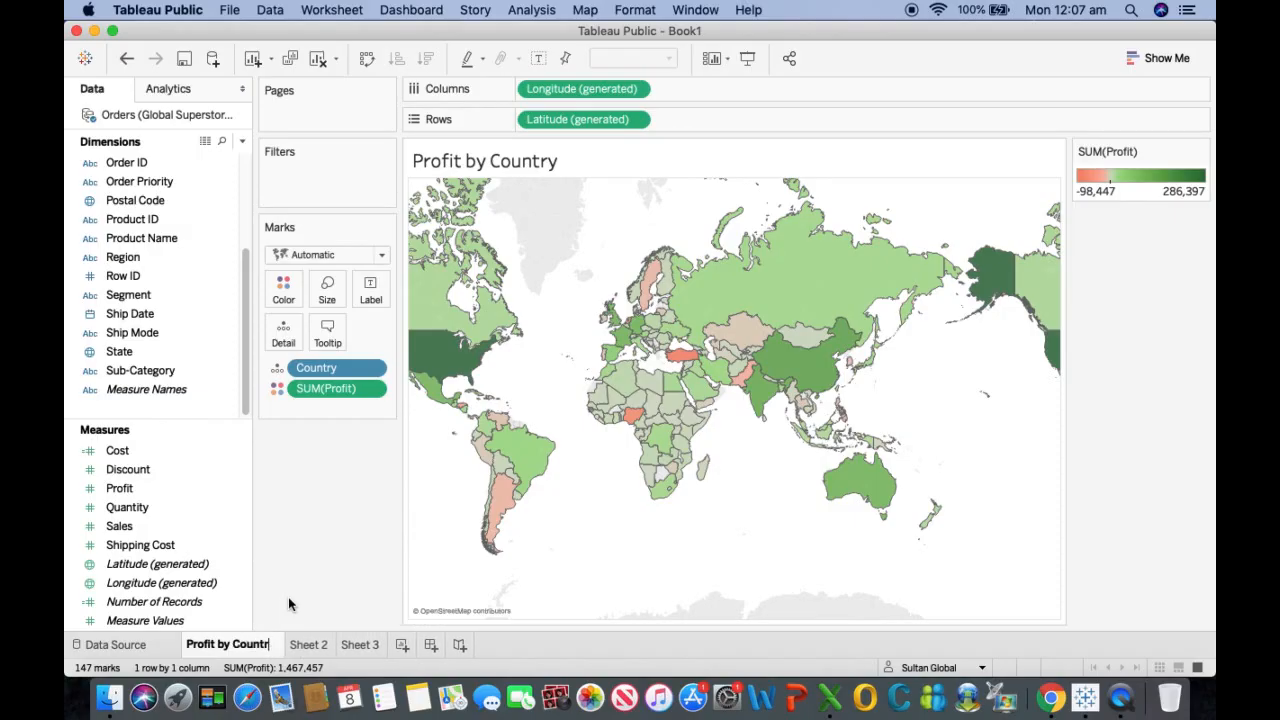
type("y")
key("Return")
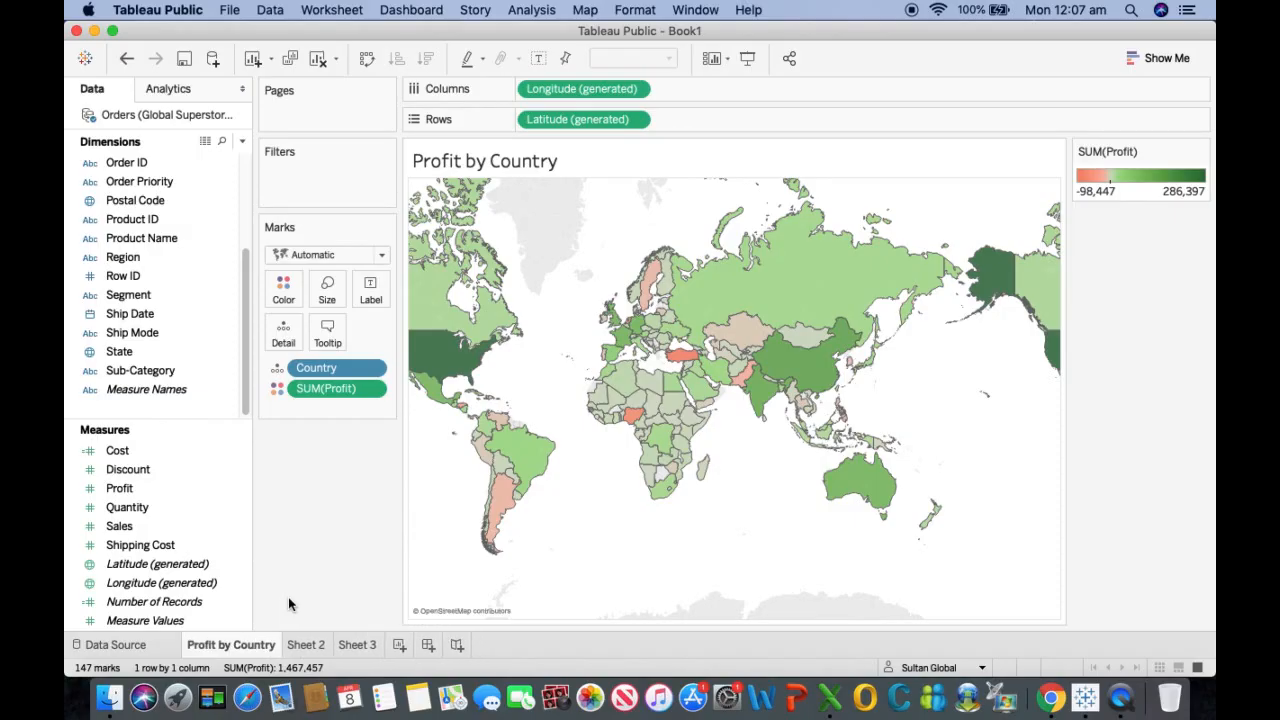
Step: Rename the Sheet 2 worksheet with the sub-category bars as "Profit by Category"
left_click(306, 645)
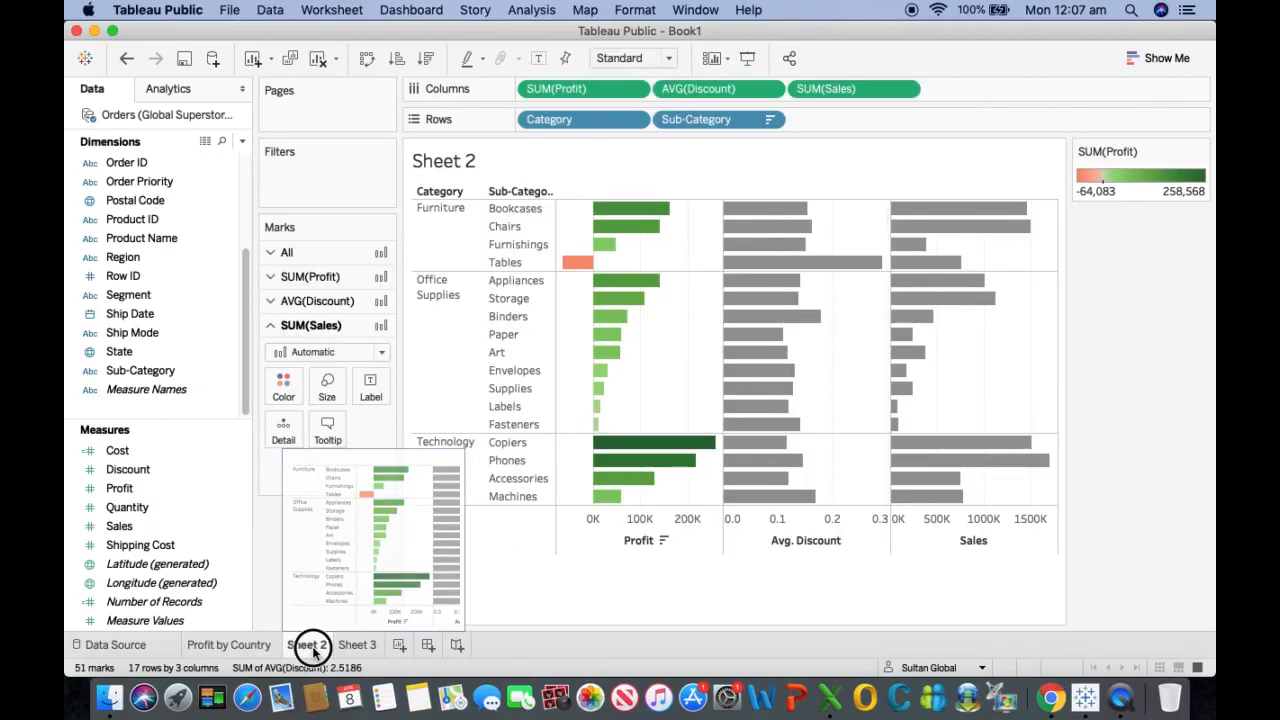
double_click(312, 646)
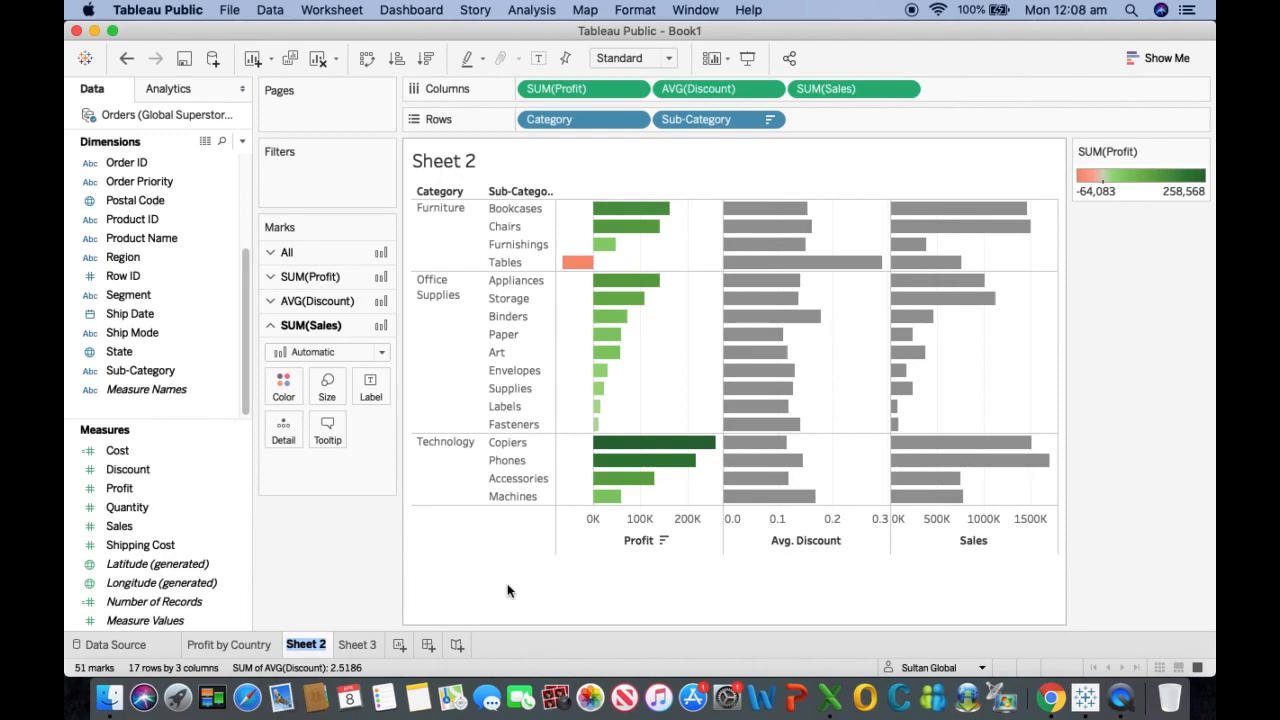
type("Profit by")
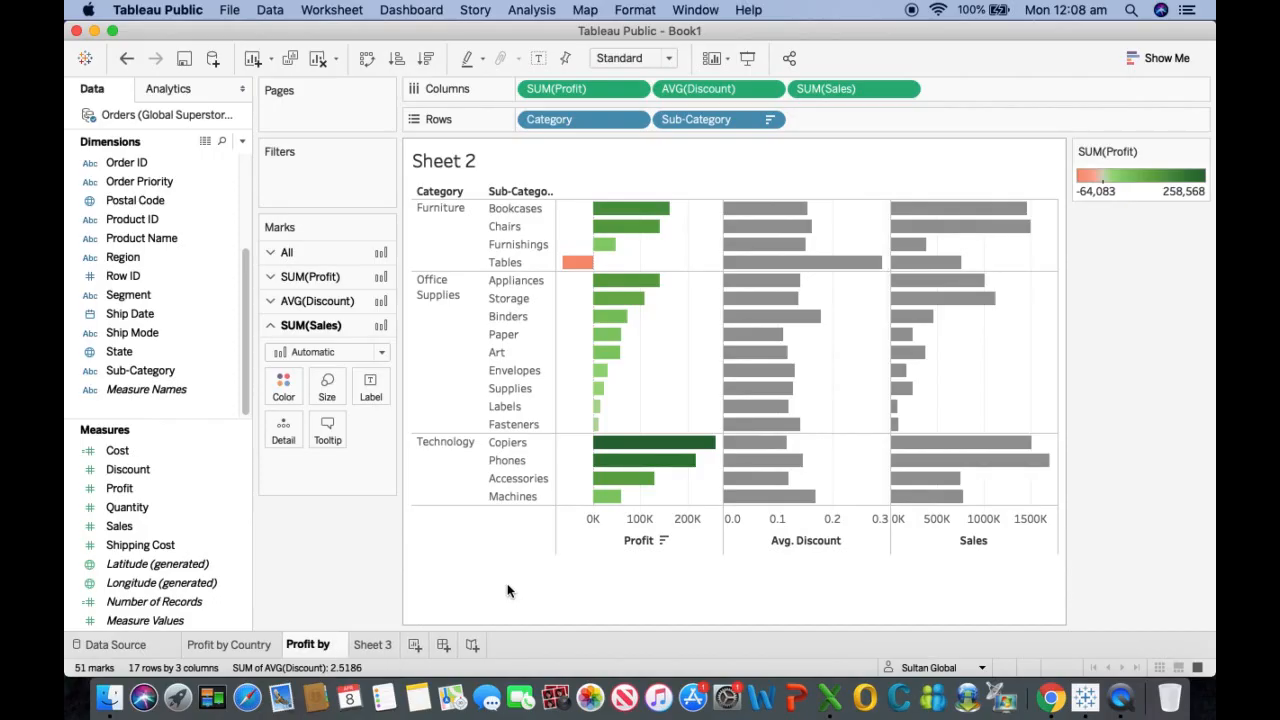
type(" Categ")
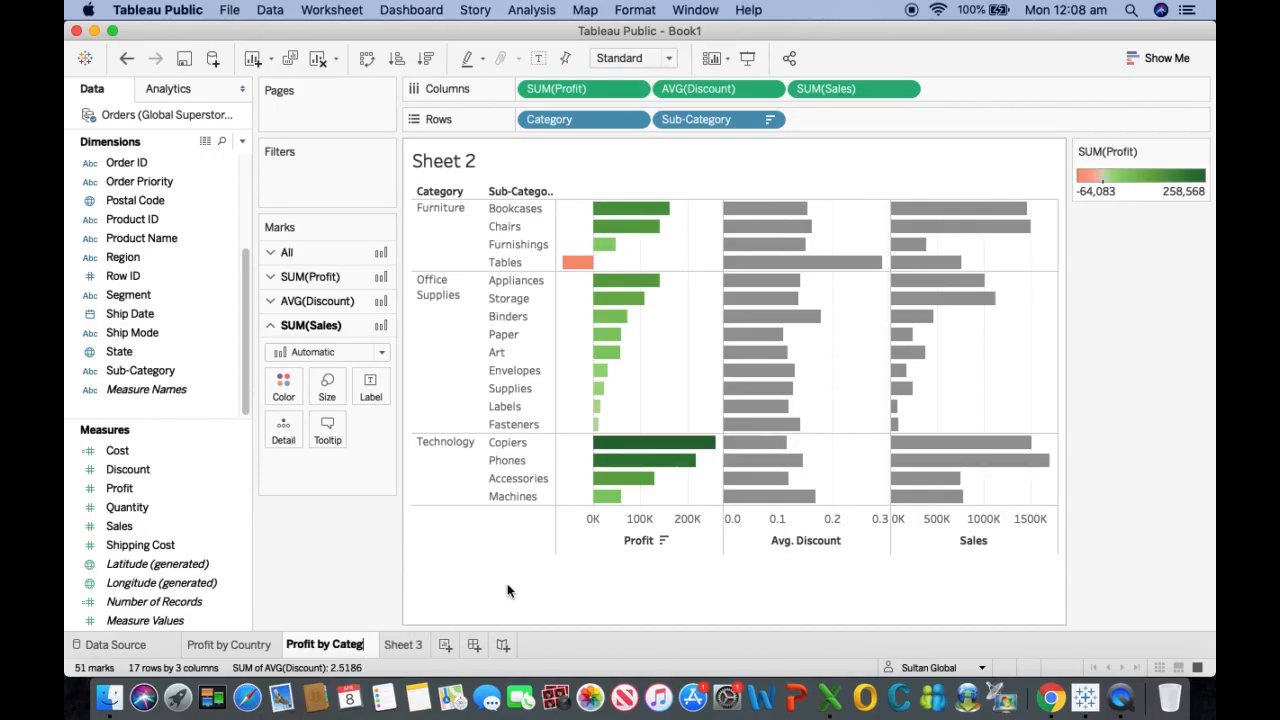
type("ory")
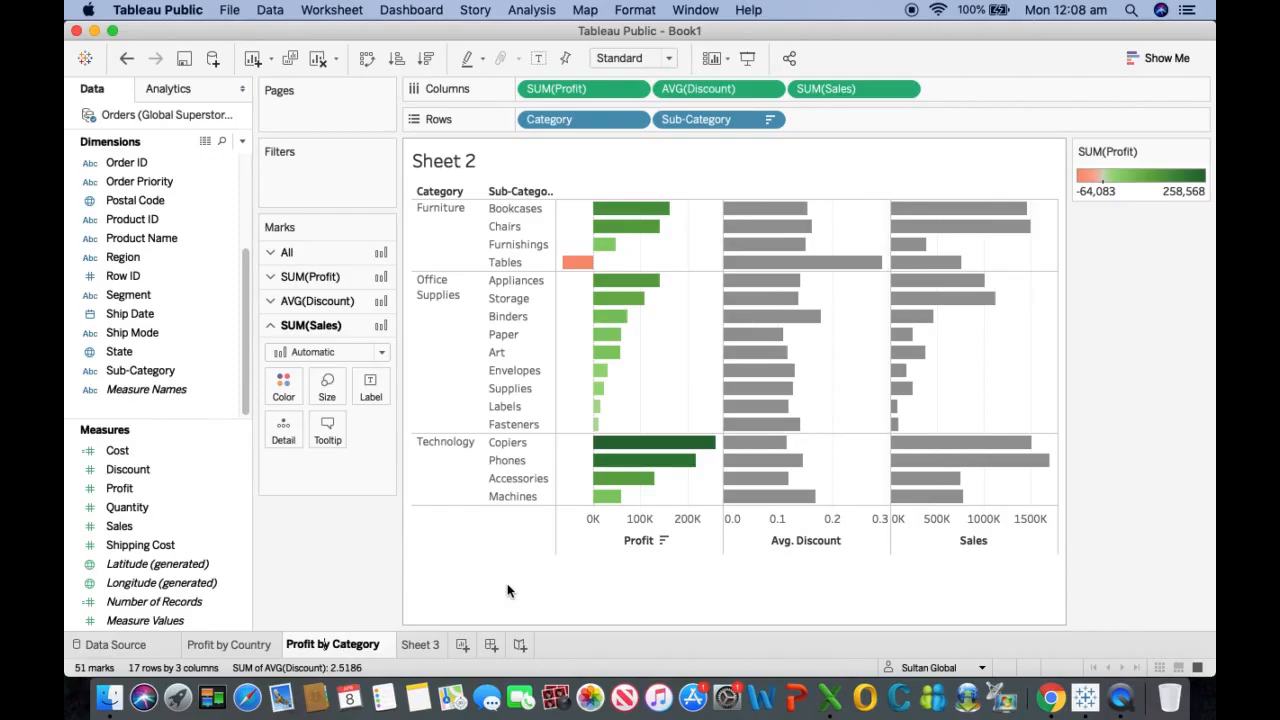
key("Return")
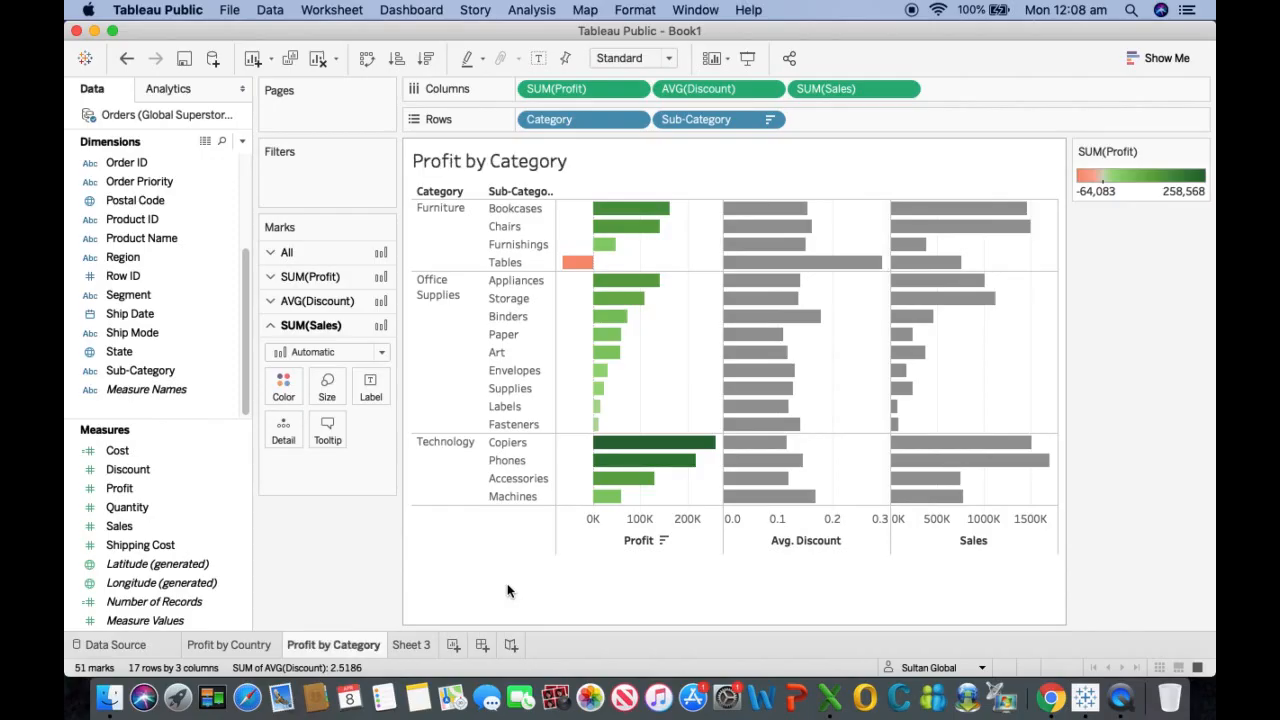
Step: Rename the Sheet 3 worksheet with the yearly trend lines as "Profit by Year"
double_click(412, 647)
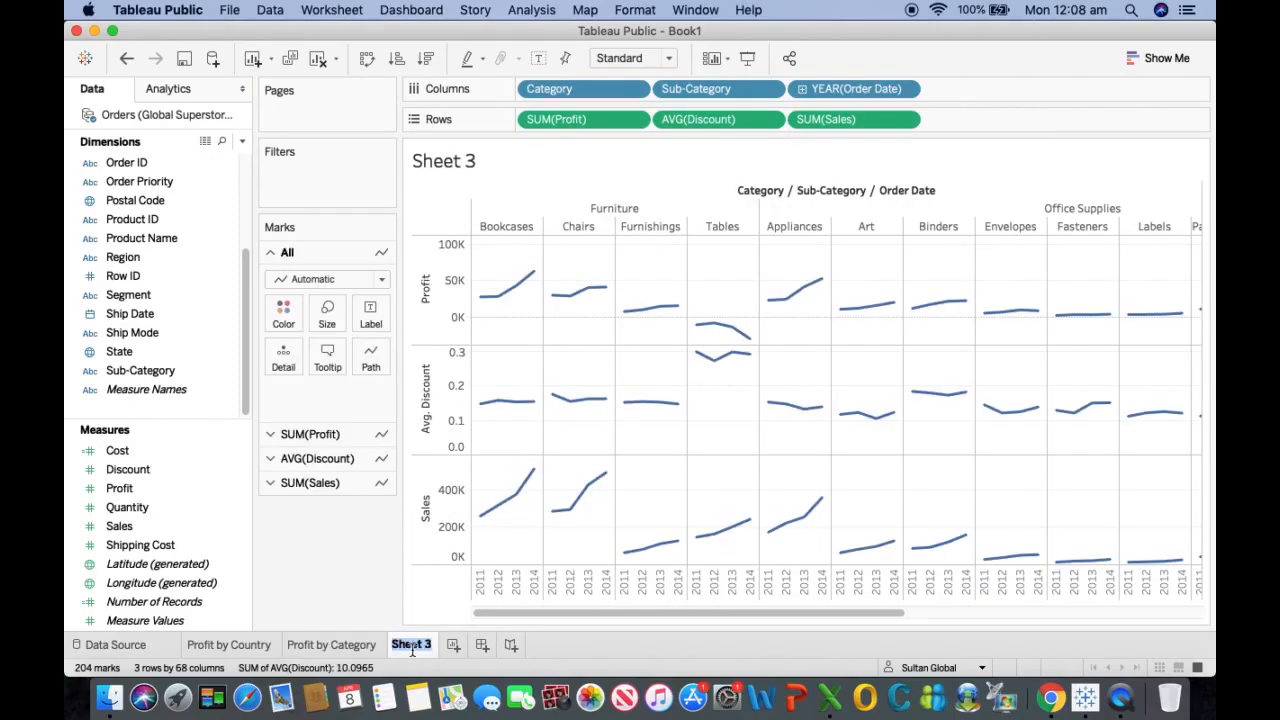
type("Profi")
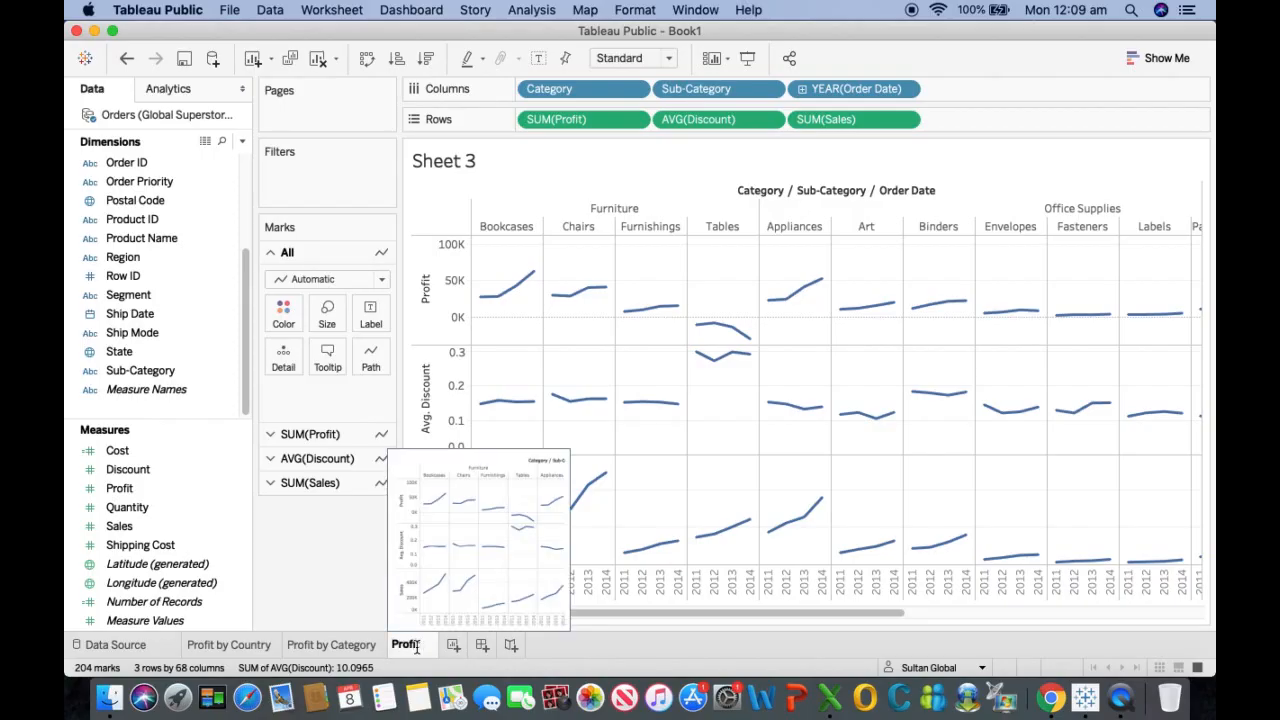
type("t by")
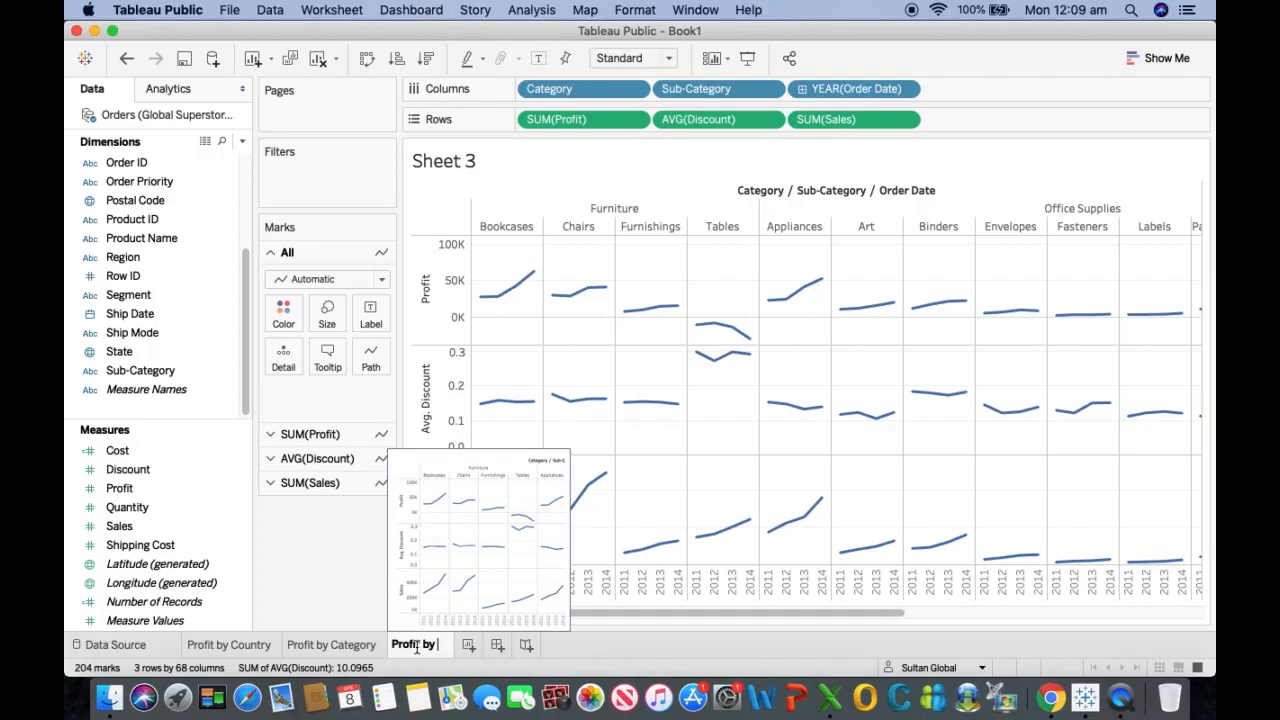
type(" Year")
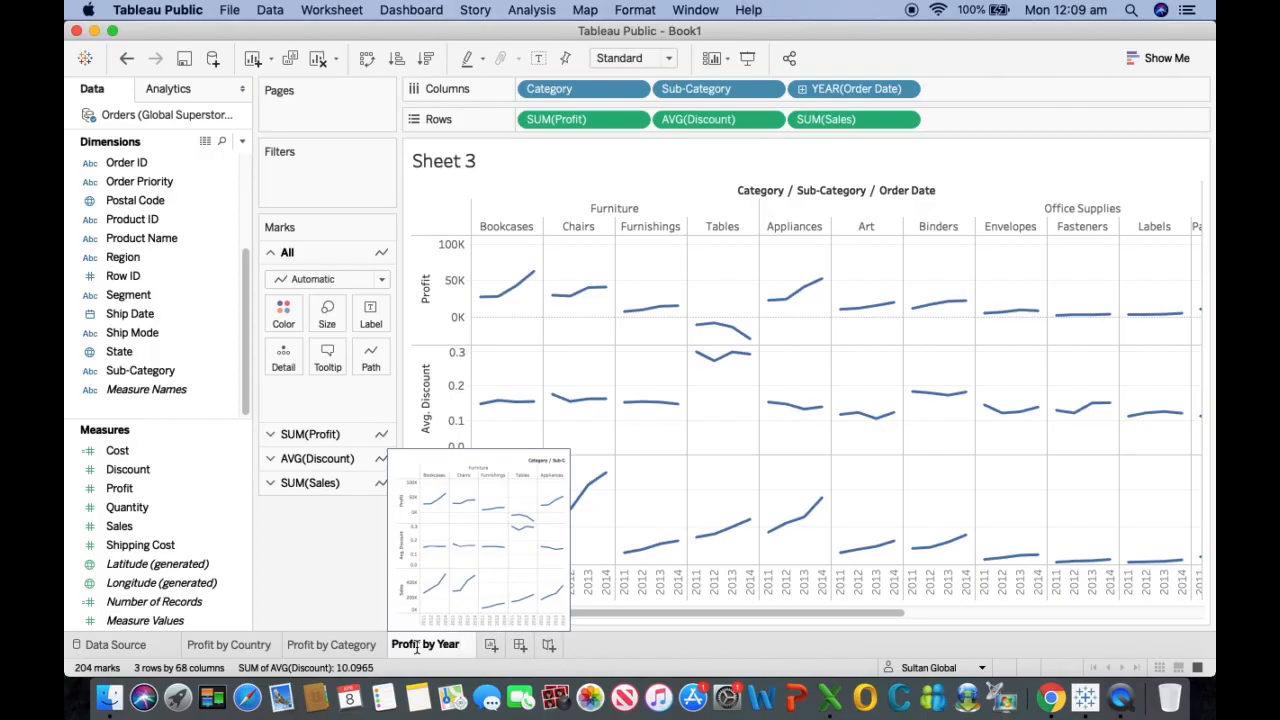
key("Return")
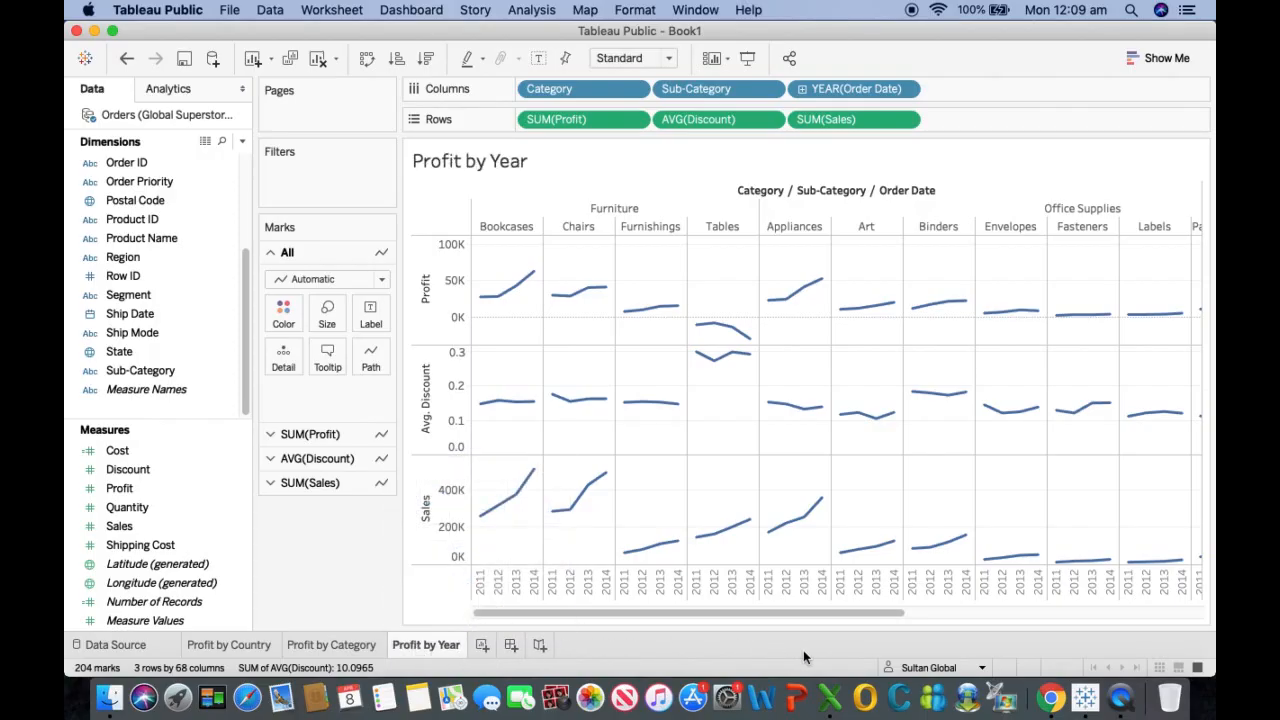
Step: Review the Profit by Country map, the Profit by Category bars and the Profit by Year trends
mouse_move(443, 645)
left_click(232, 645)
left_click(343, 647)
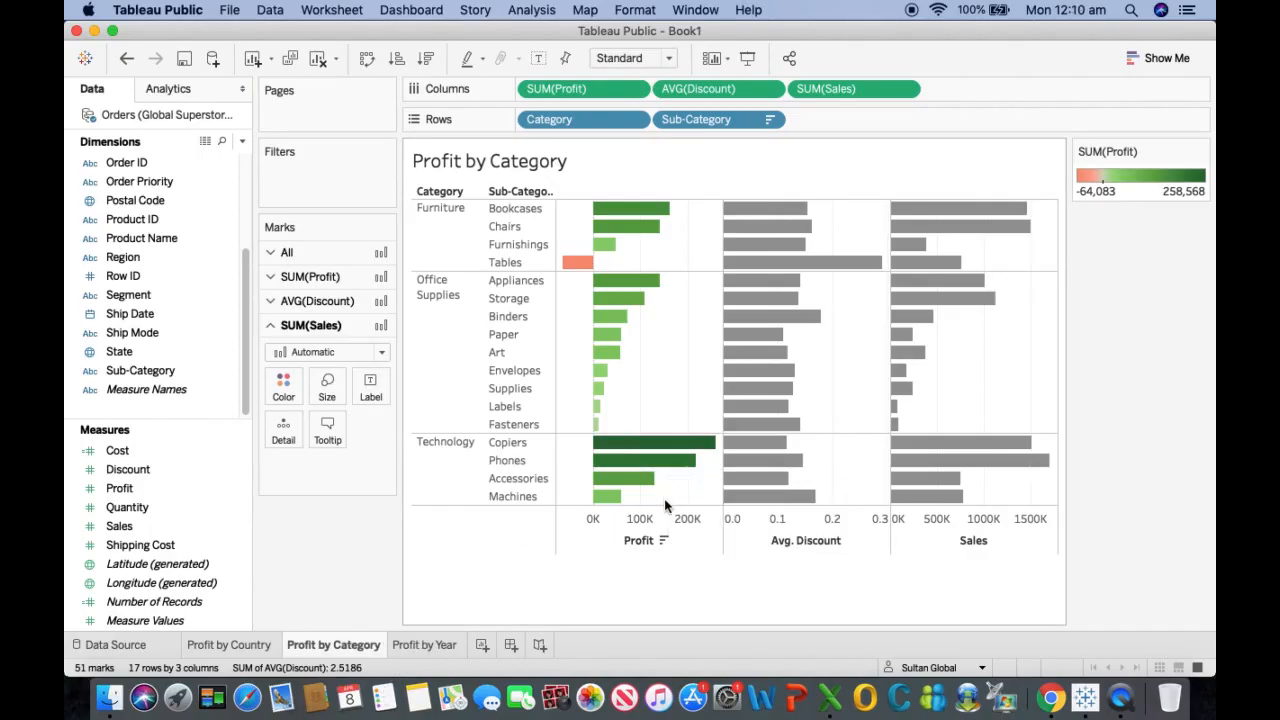
left_click(236, 648)
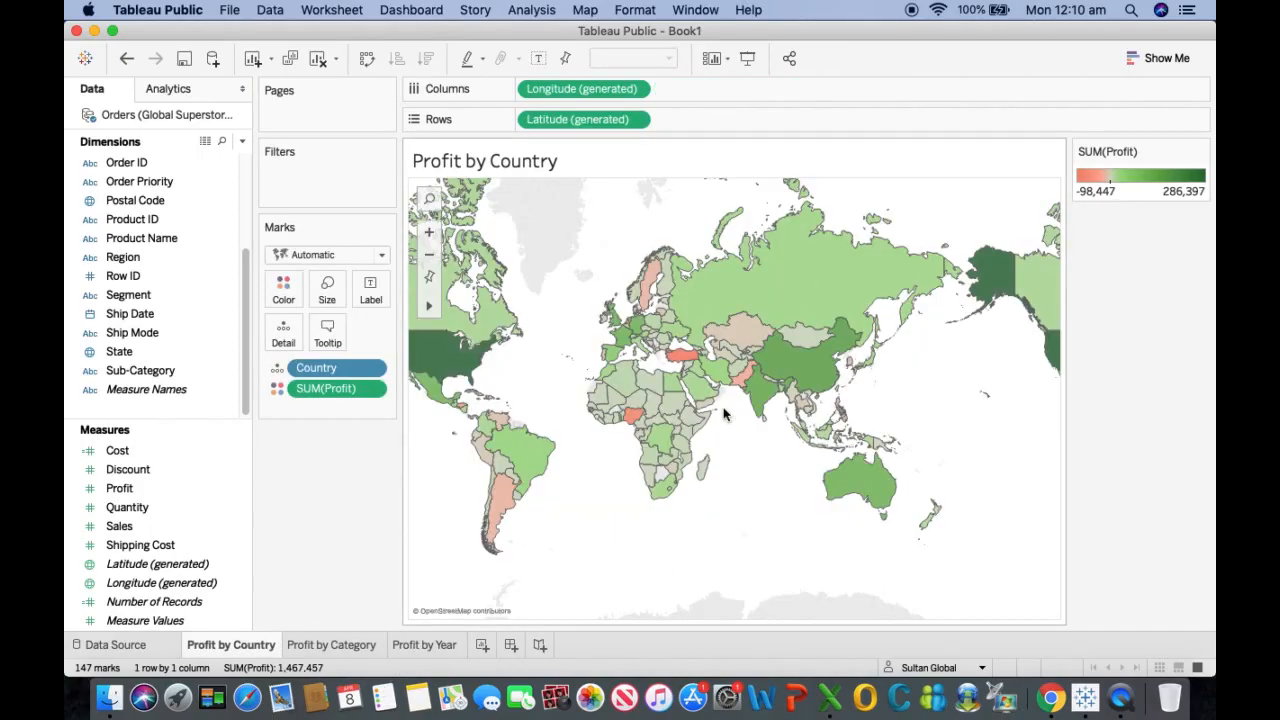
left_click(336, 645)
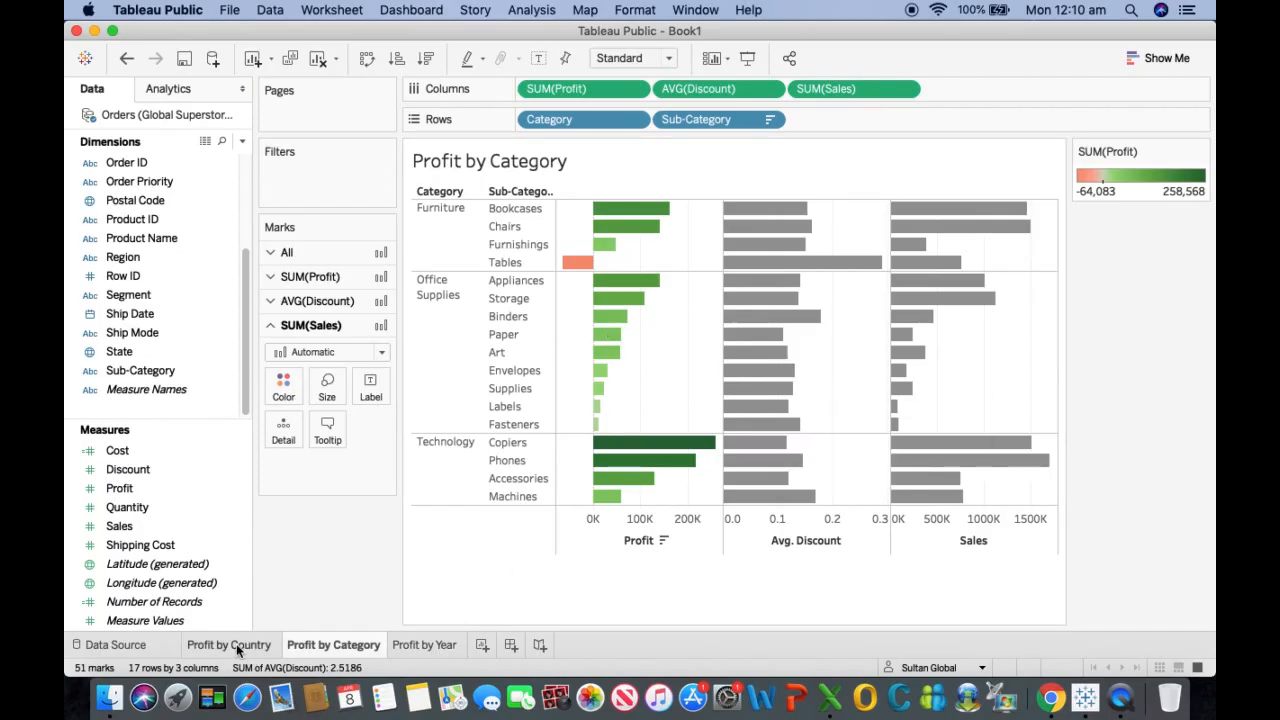
mouse_move(238, 650)
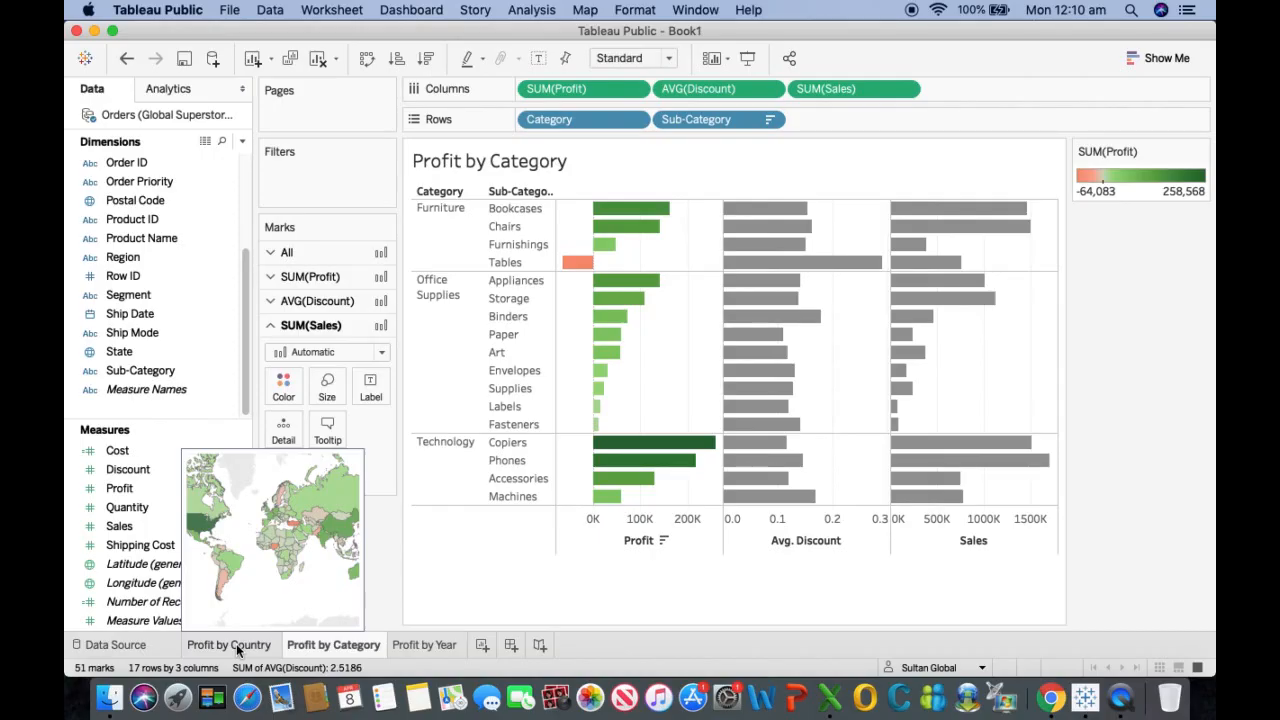
left_click(238, 650)
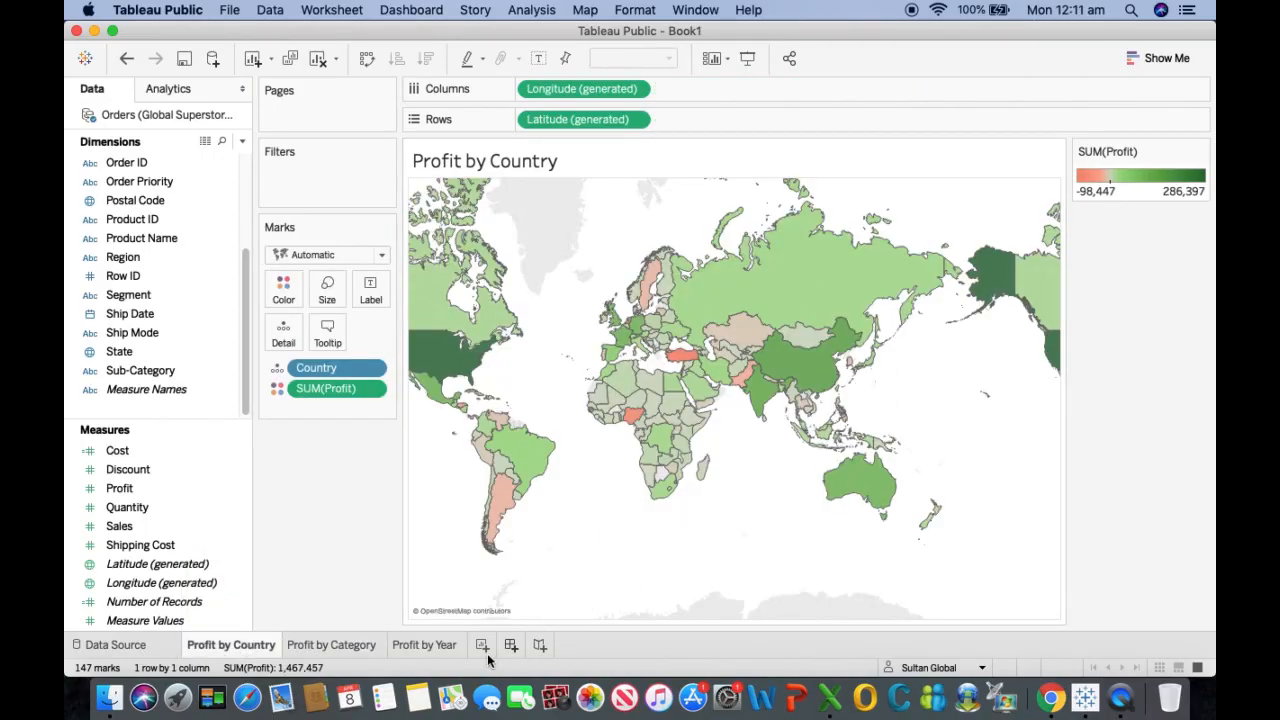
left_click(437, 648)
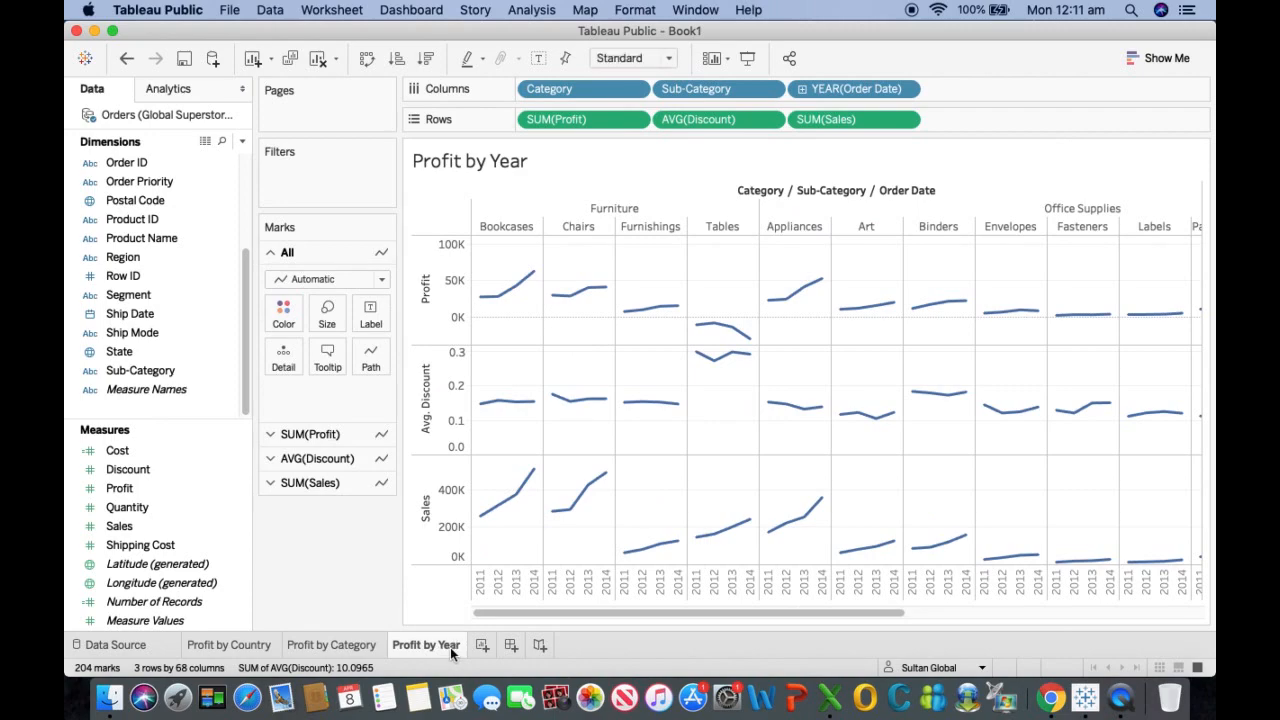
Step: Create a new dashboard and set its maximum size to 1280 px wide by 720 px high
left_click(512, 646)
left_click(166, 181)
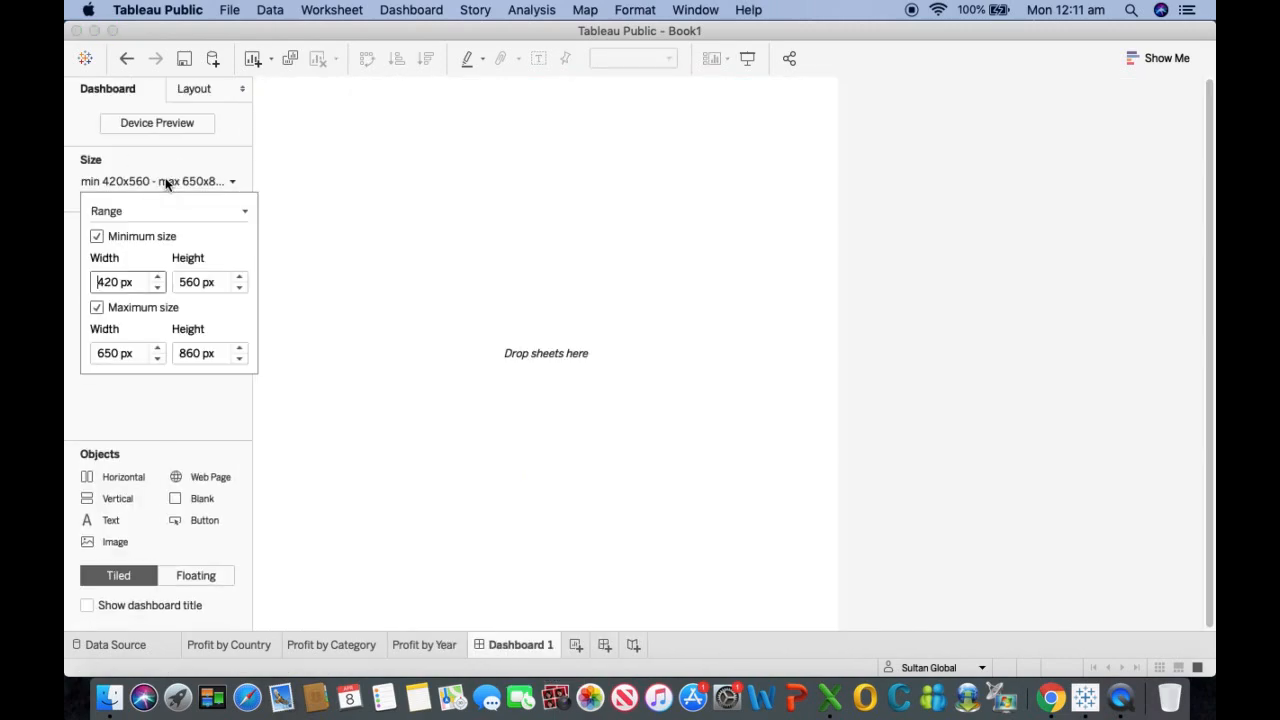
left_click_drag(130, 283, 67, 287)
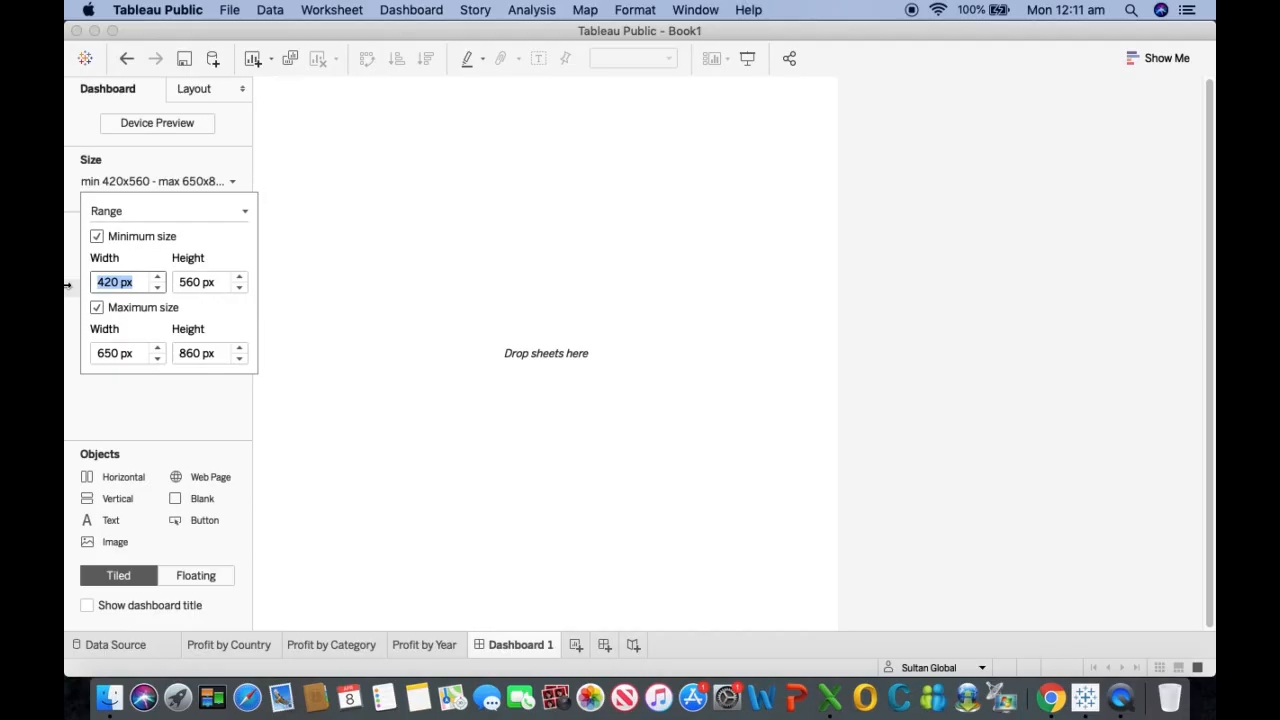
left_click_drag(140, 354, 67, 329)
type("12")
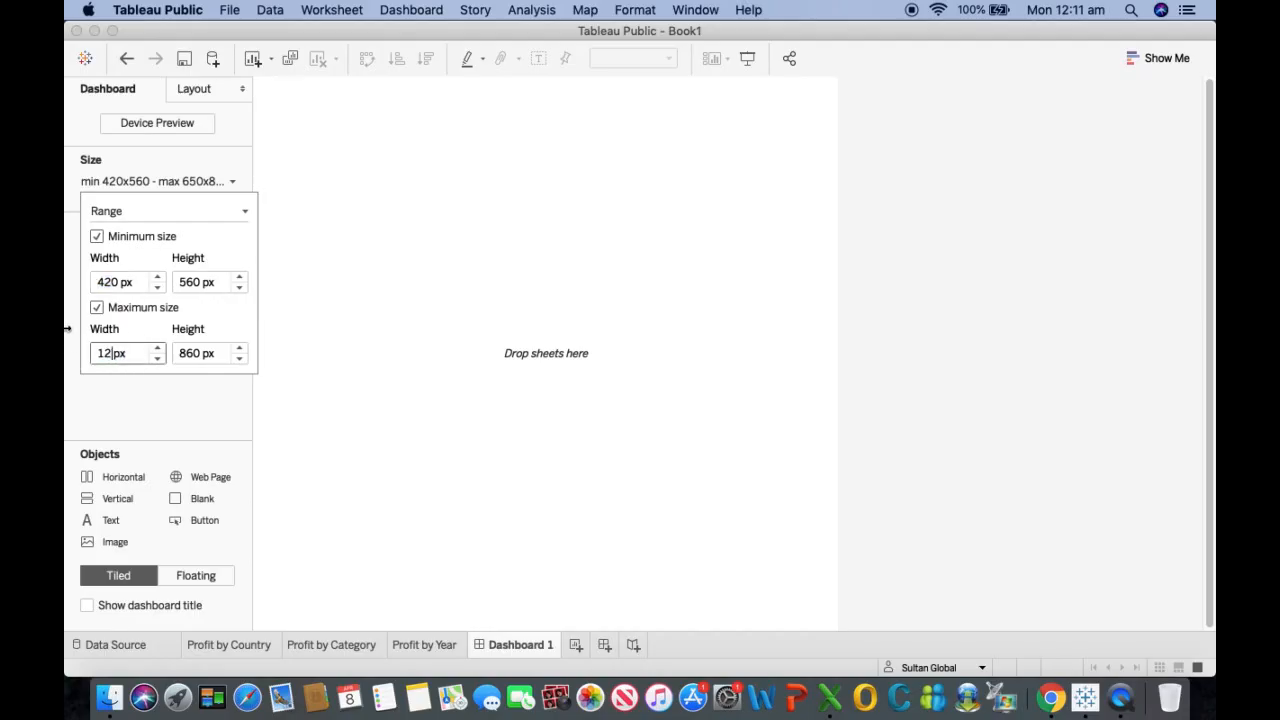
type("80")
left_click_drag(211, 354, 162, 353)
type("720")
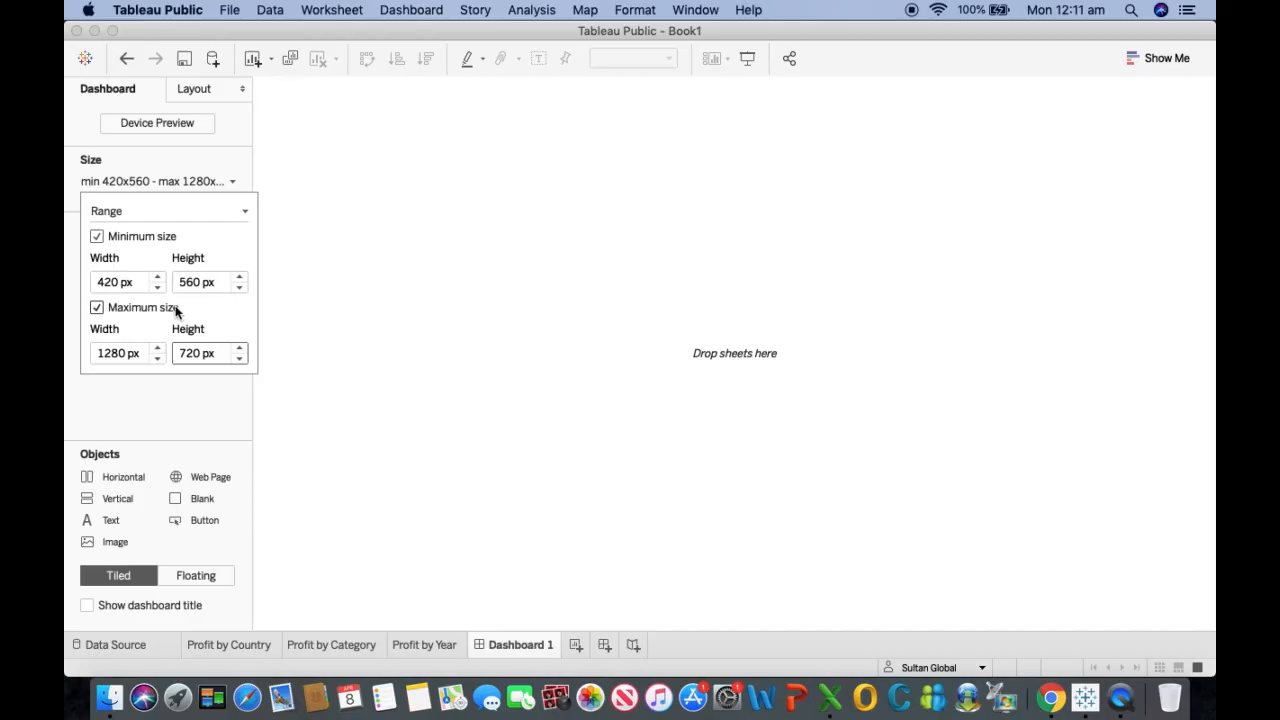
Step: Set the dashboard's minimum size to 640 px wide by 360 px high
left_click(140, 283)
left_click_drag(140, 283, 70, 266)
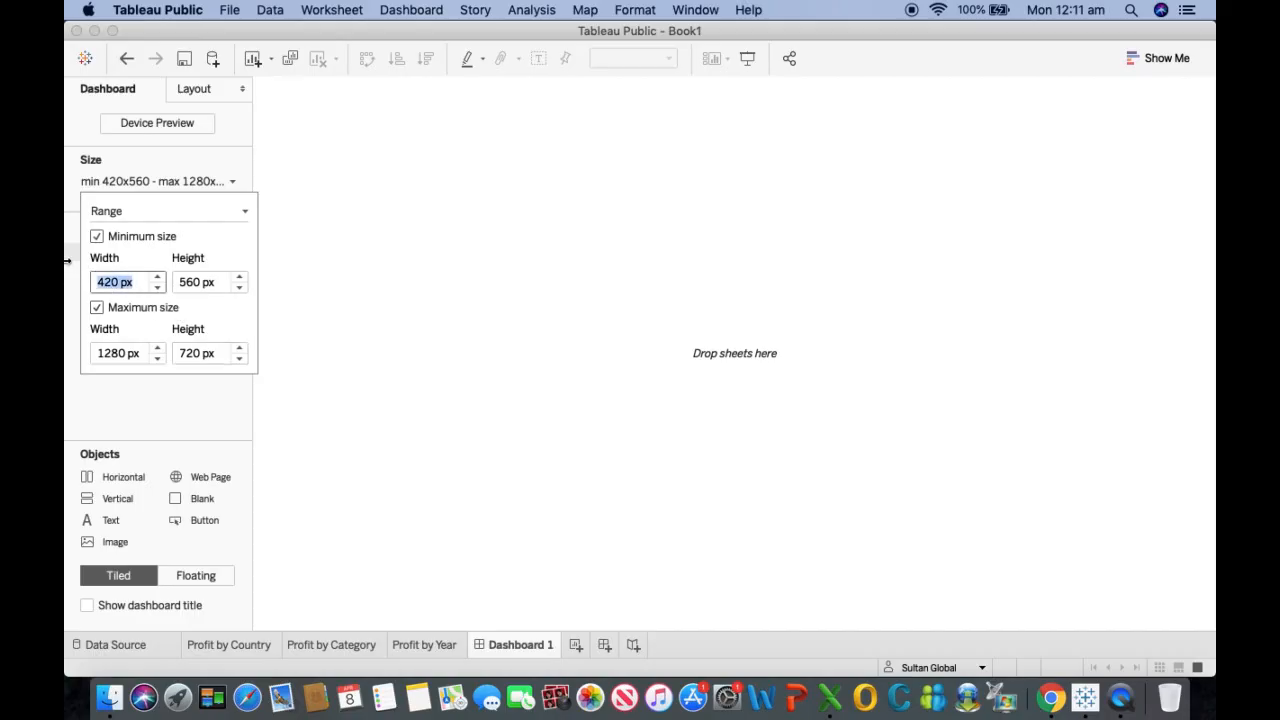
type("640")
key("Tab")
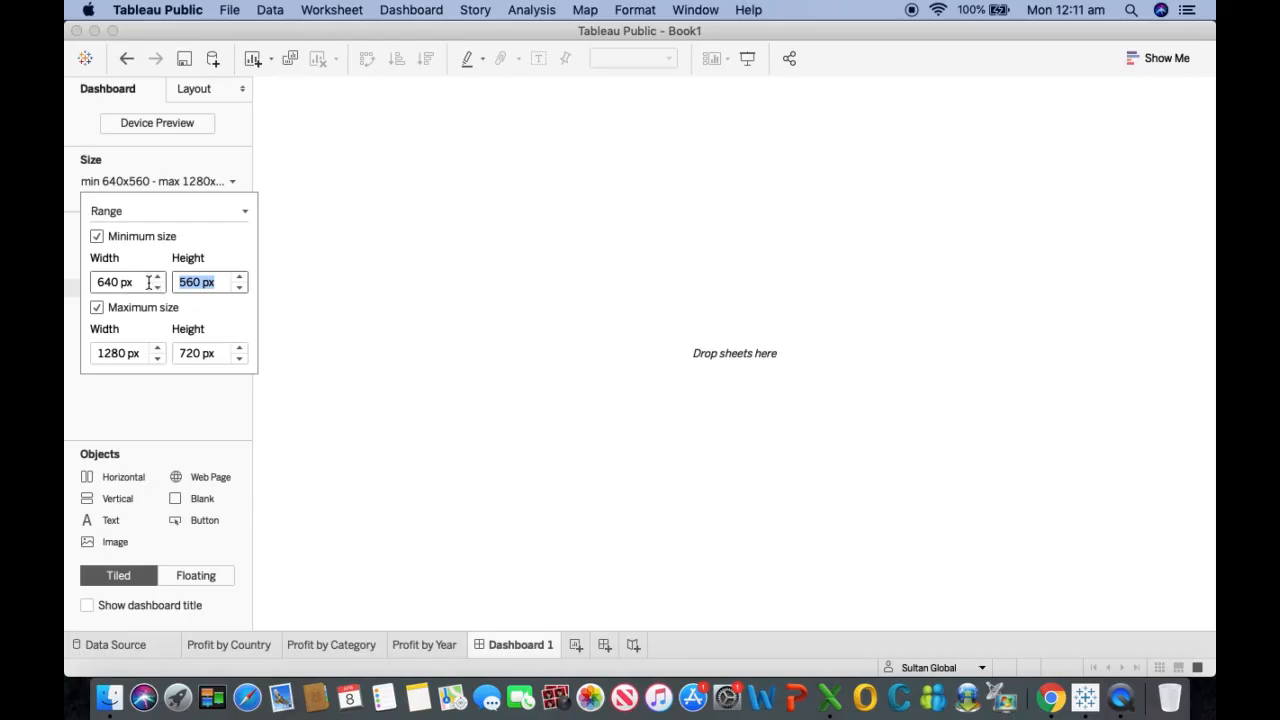
type("360")
left_click(178, 400)
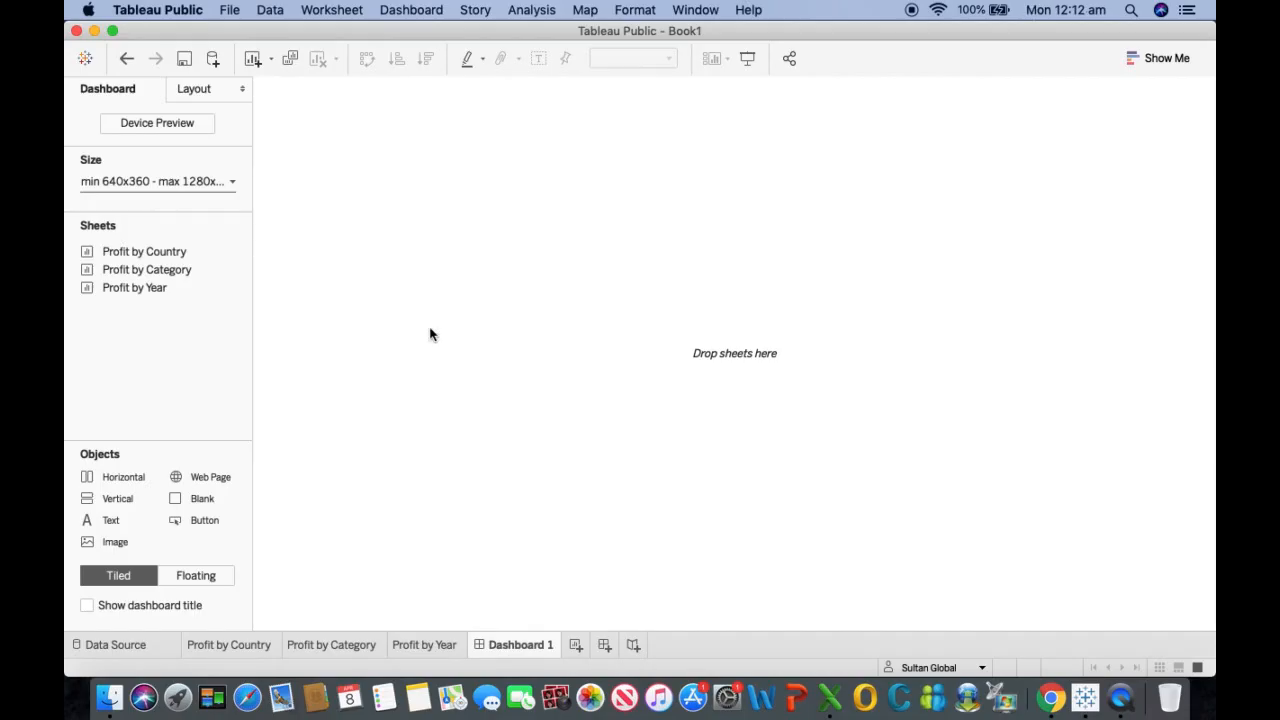
Step: Show the dashboard title and replace its text with "GLOBAL PERFORMANCE DASHBOARD"
left_click(412, 12)
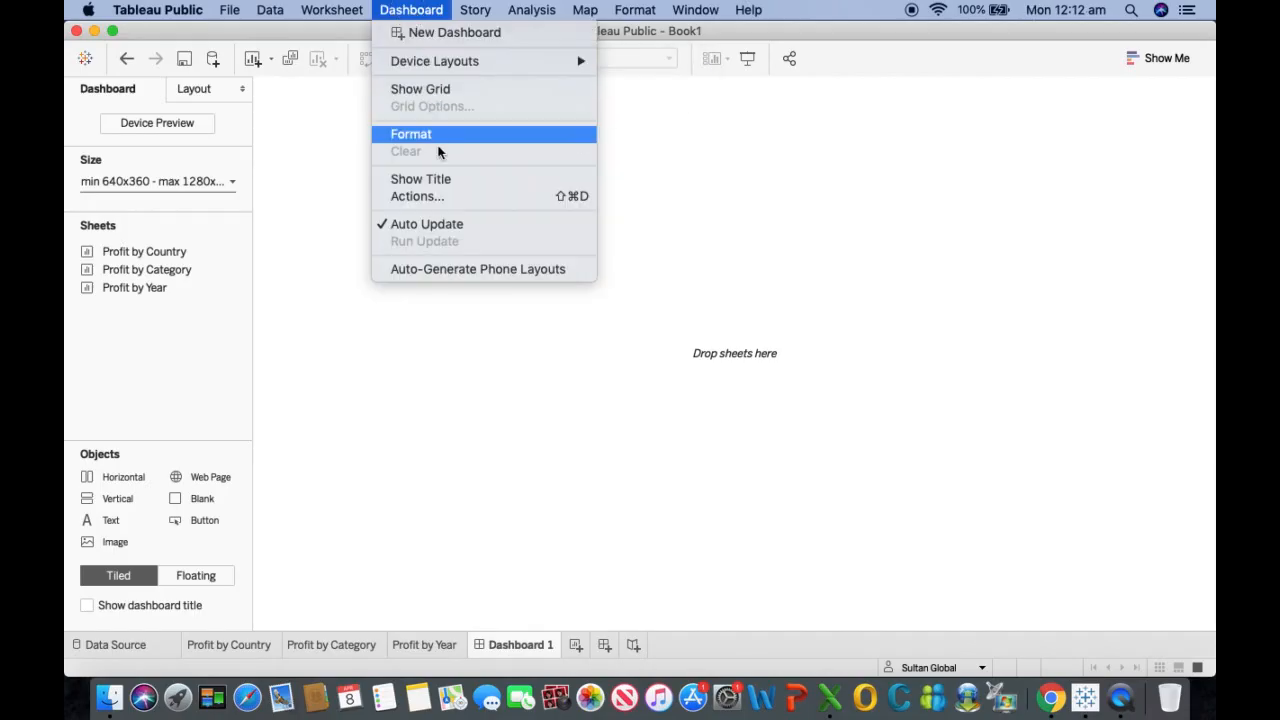
left_click(443, 180)
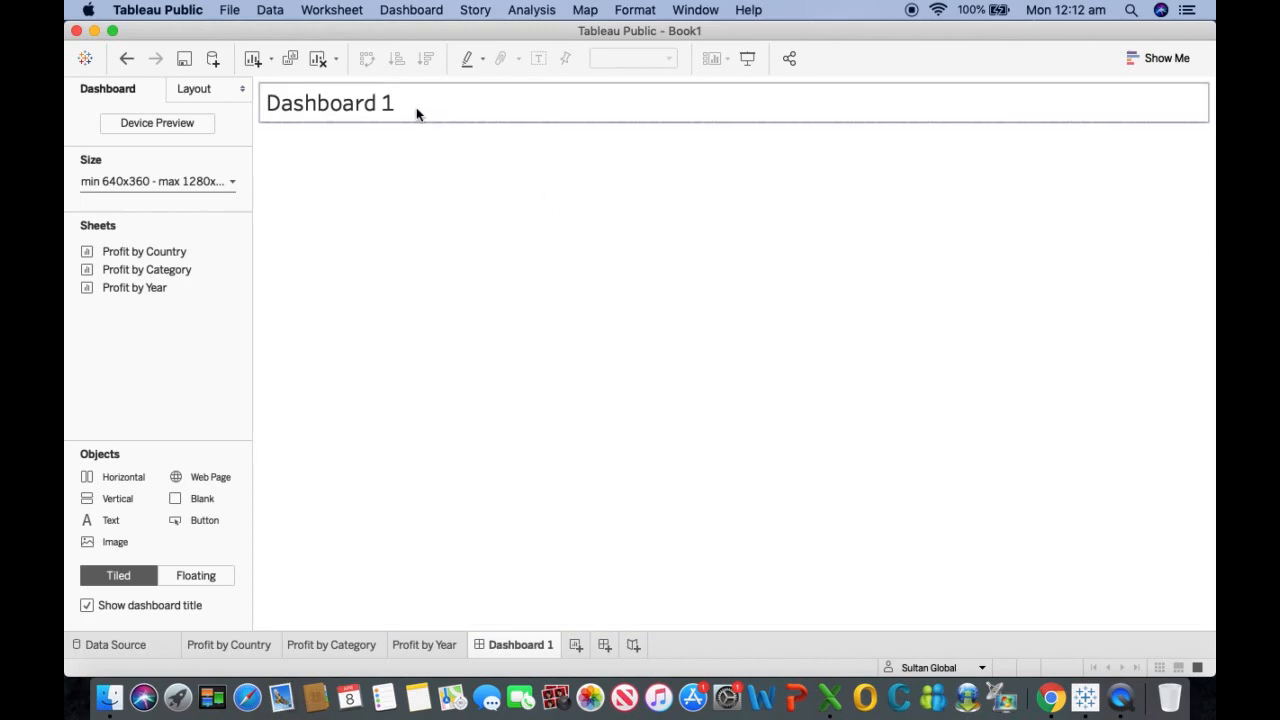
double_click(416, 108)
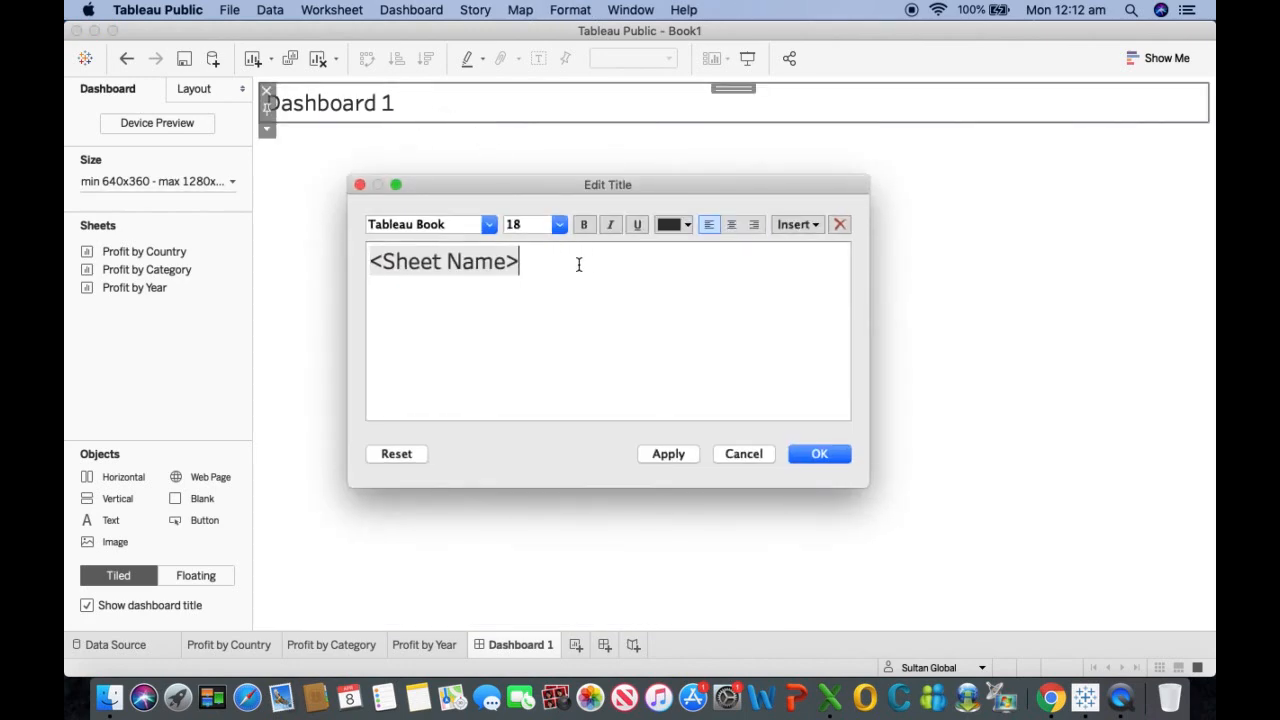
left_click_drag(578, 264, 243, 266)
type("GLOBAL")
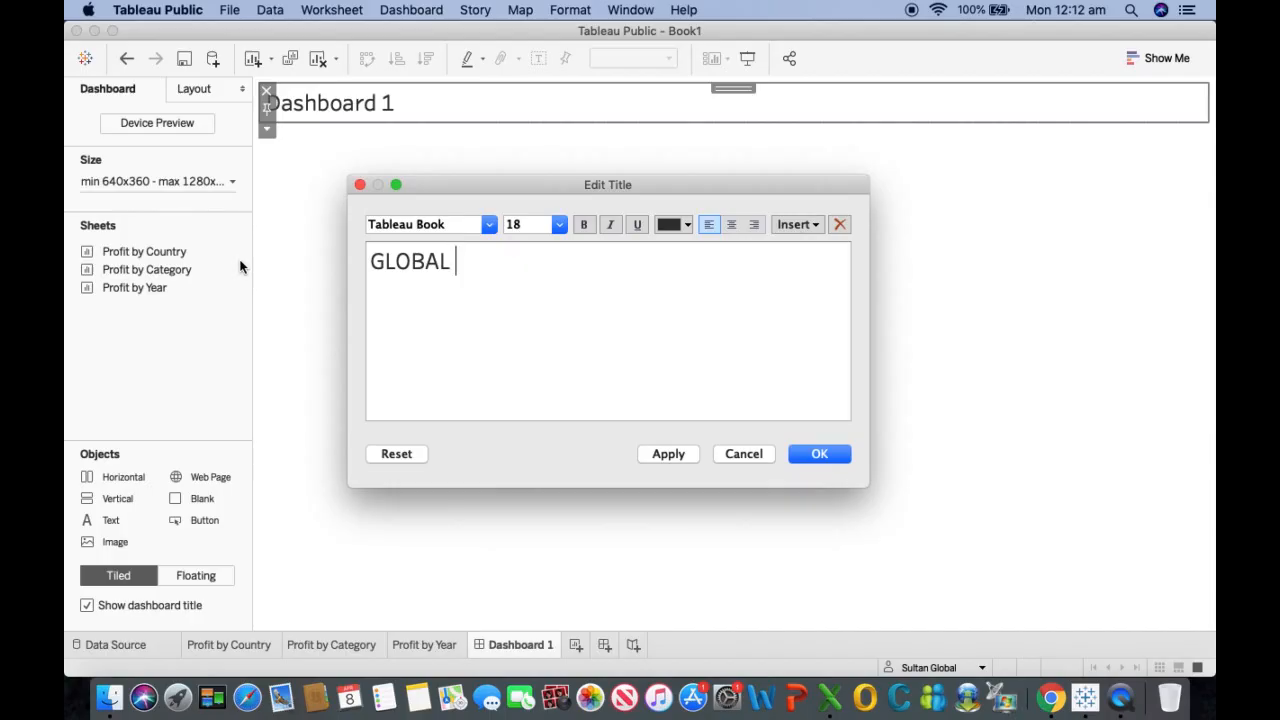
type(" PERFORMAN")
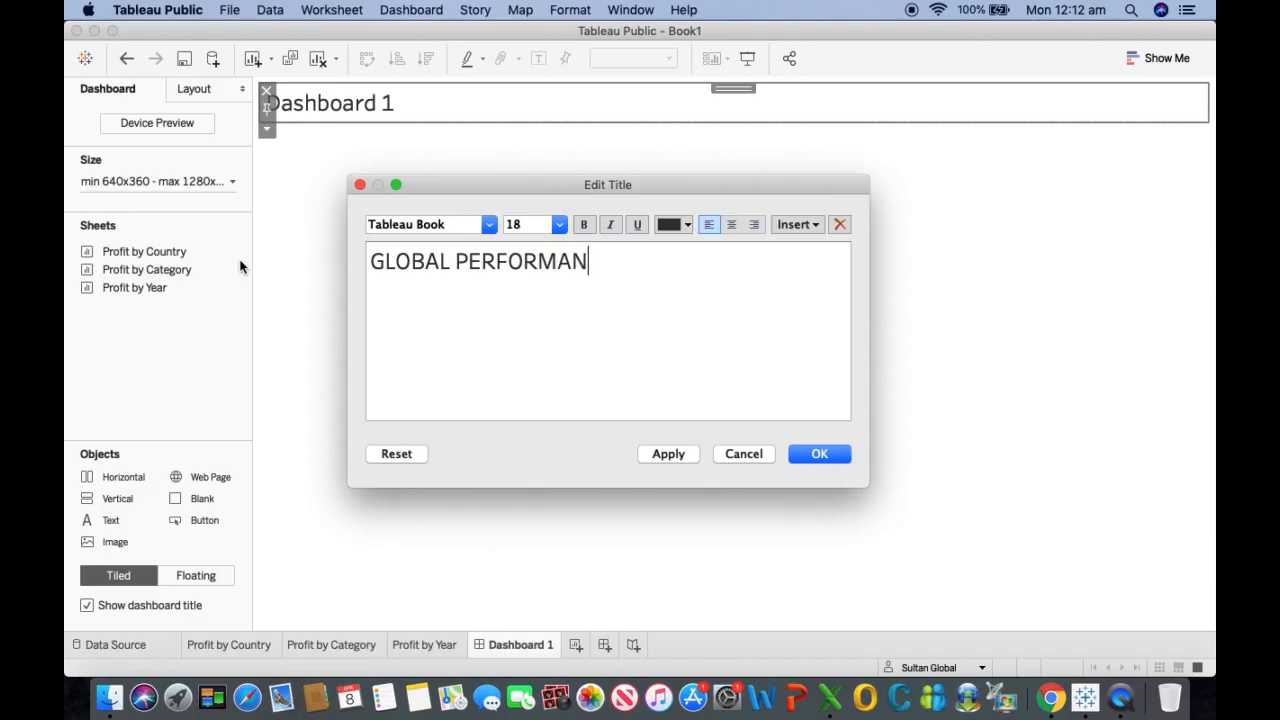
type("CE")
type("DASHBOARD")
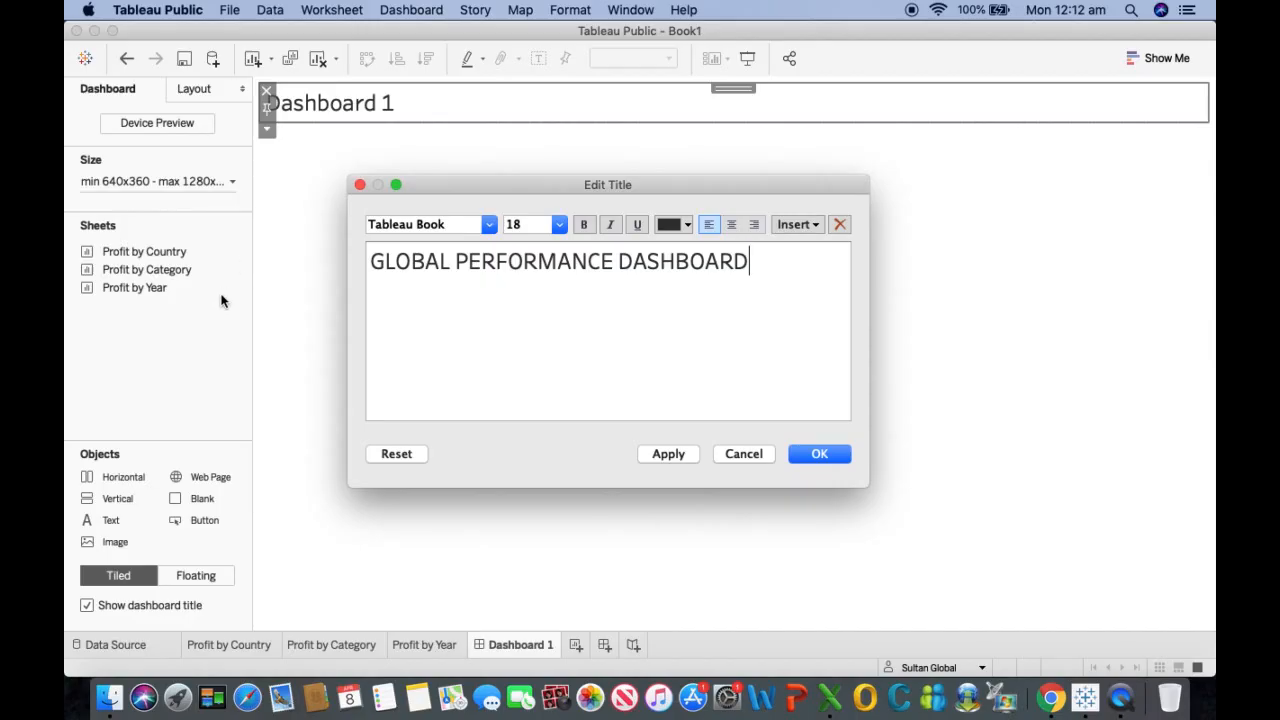
left_click(820, 453)
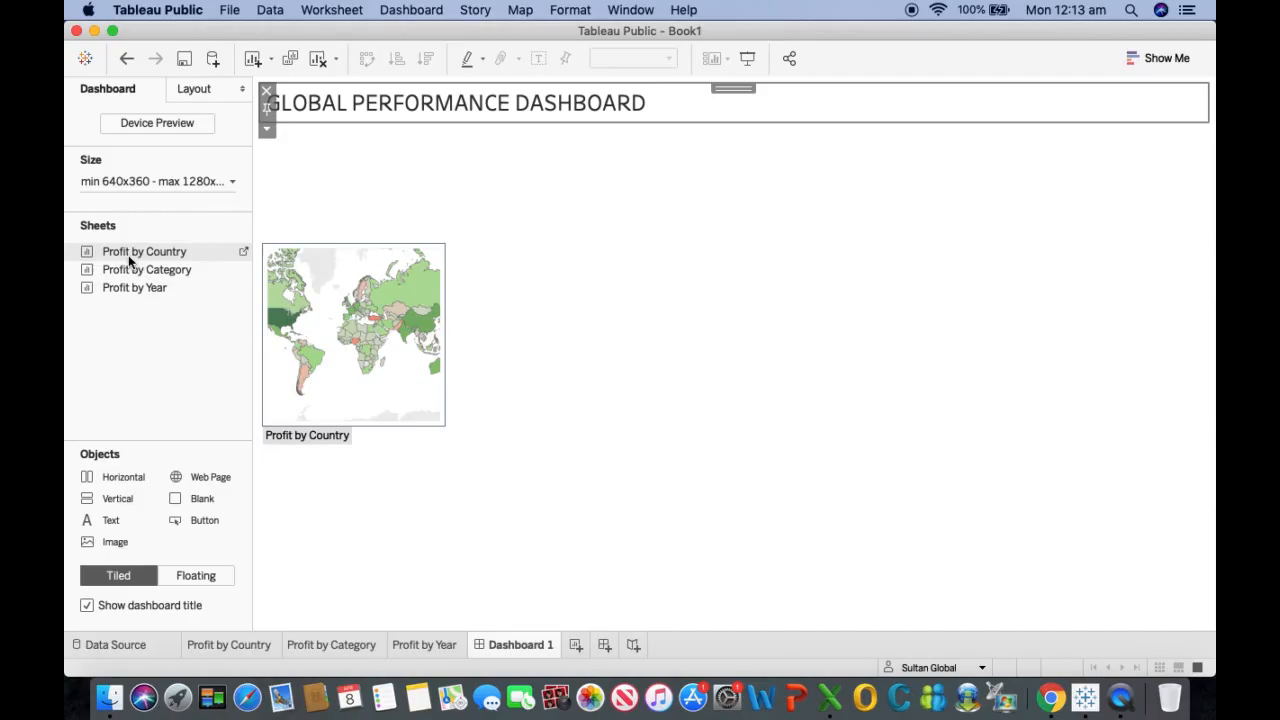
Step: Add the Profit by Country sheet to the dashboard as a floating object and place it directly below the title's beginning
left_click_drag(130, 262, 389, 229)
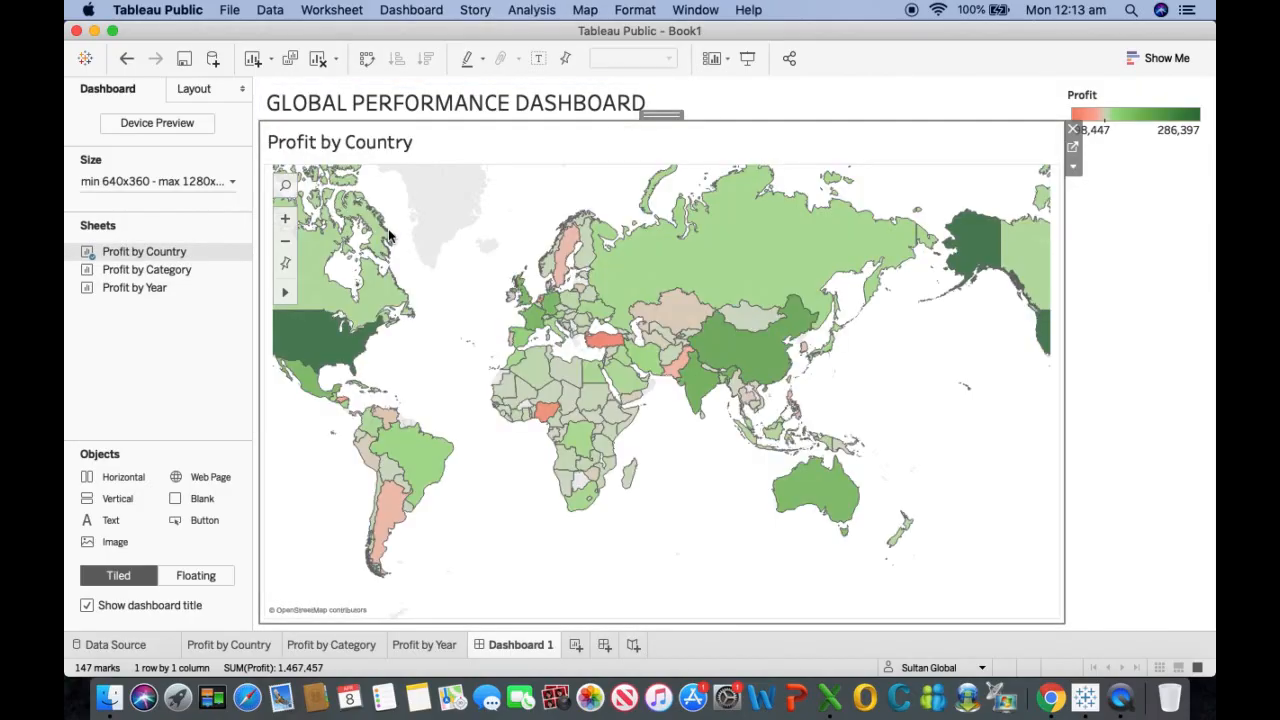
left_click(1073, 167)
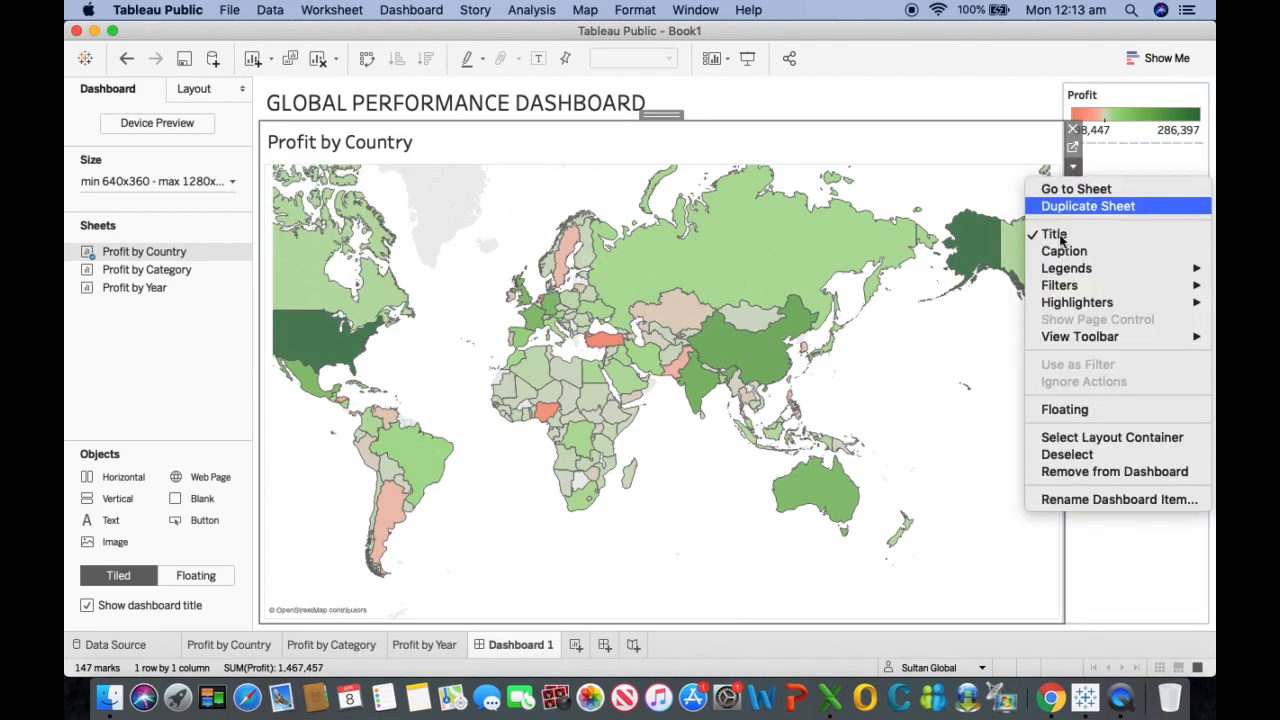
left_click(1071, 410)
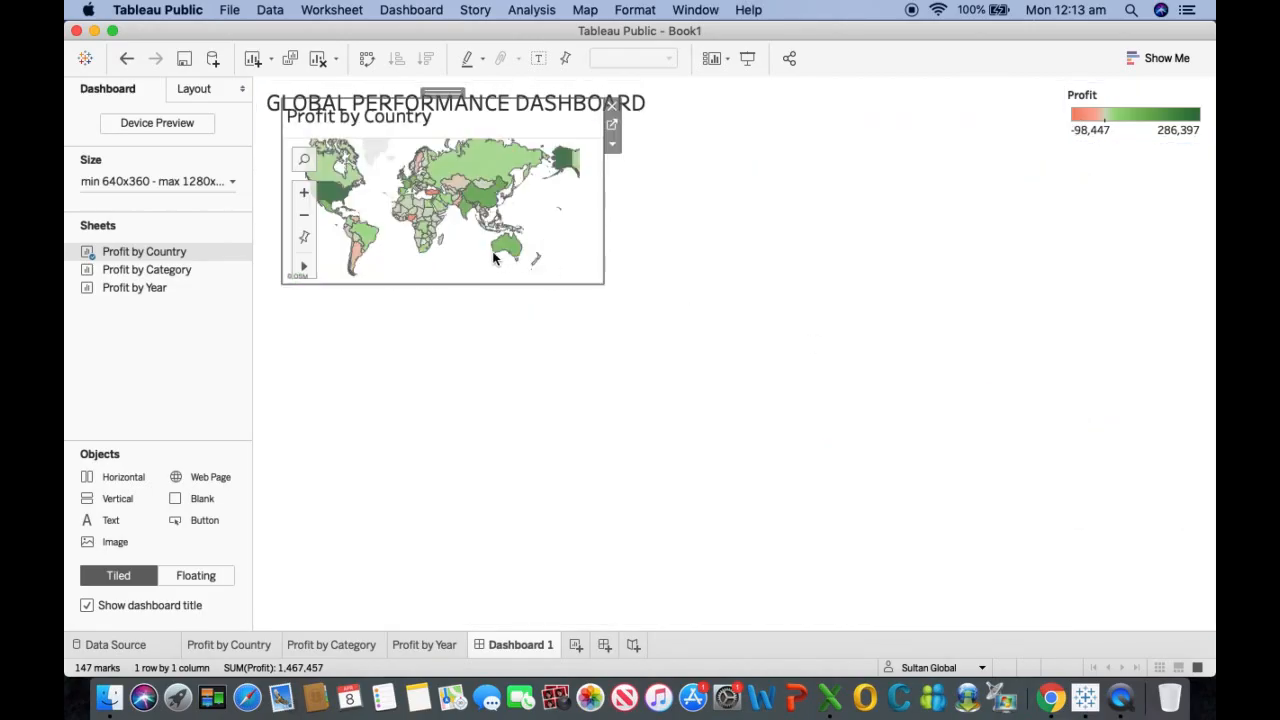
left_click_drag(446, 92, 423, 125)
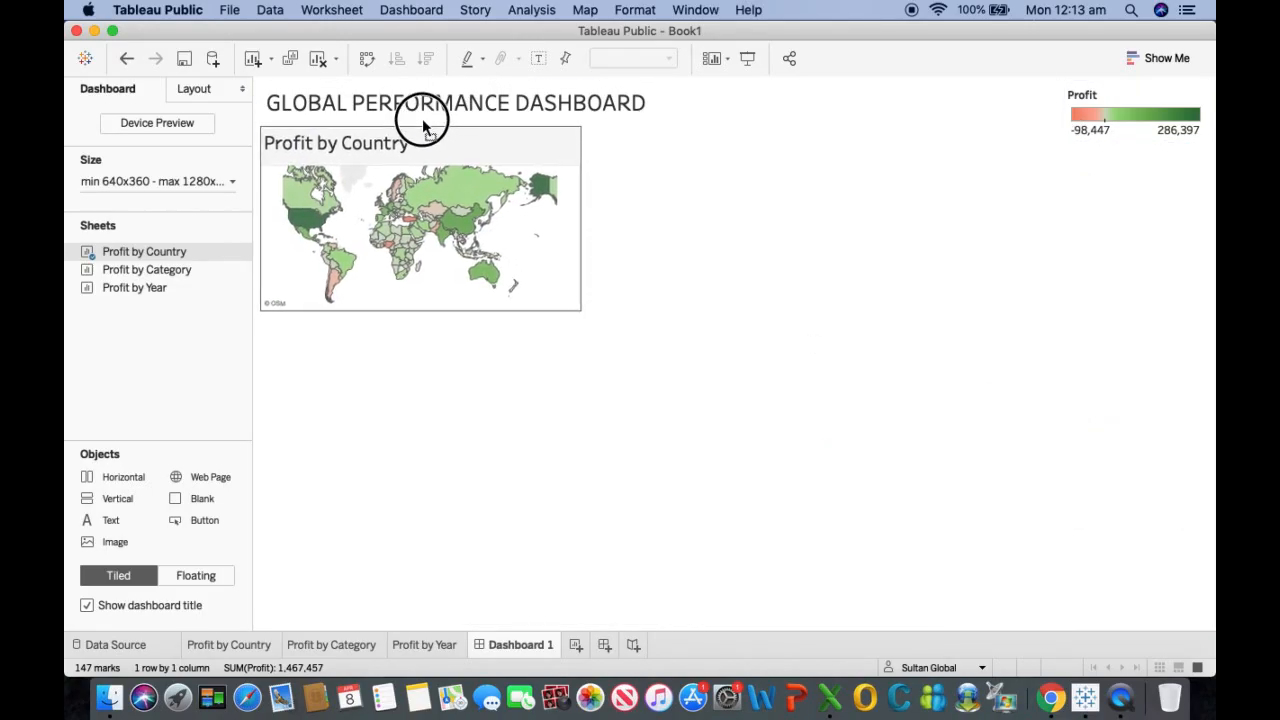
Step: Make the Profit color legend floating and move it to the lower-left corner of the dashboard
left_click(1137, 114)
left_click(1054, 129)
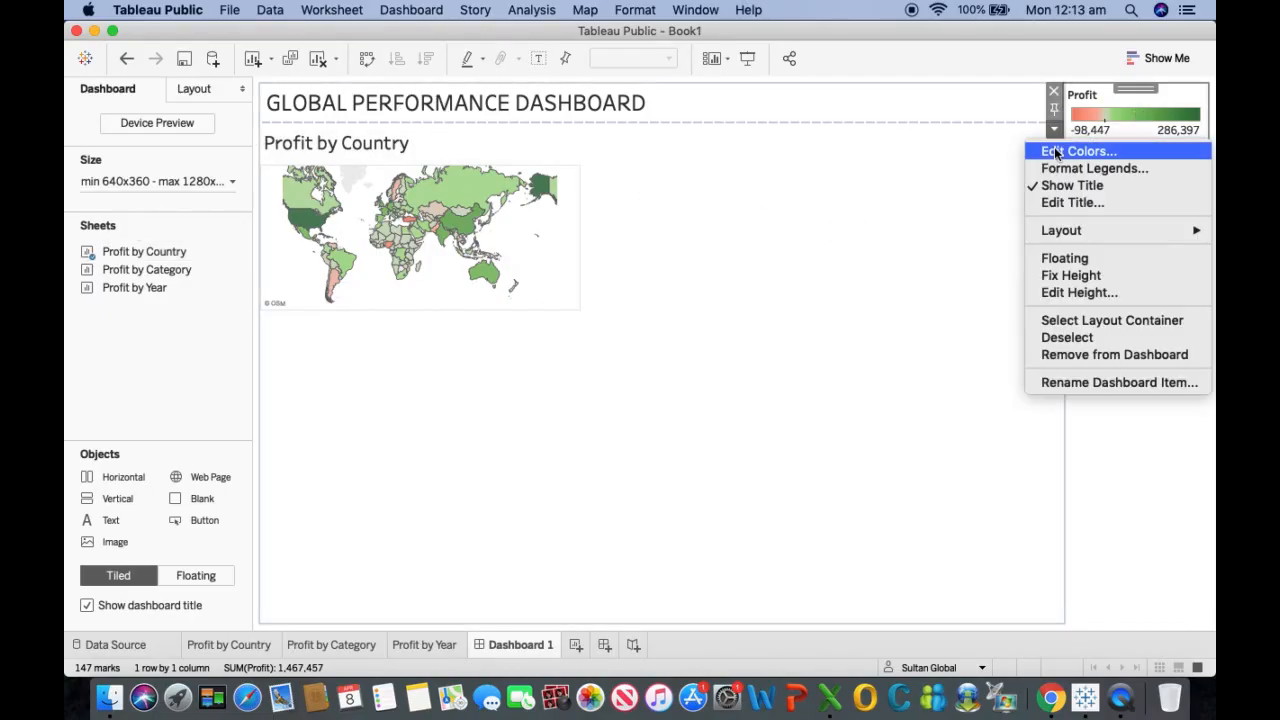
left_click(1059, 258)
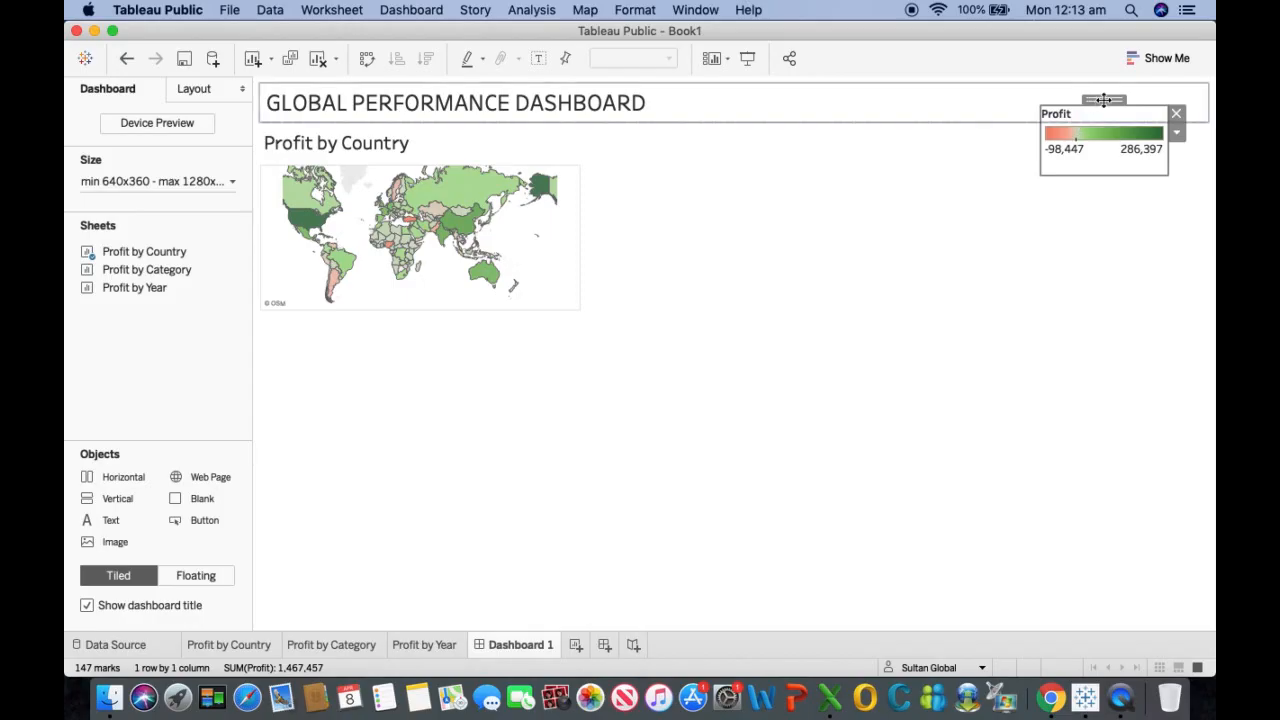
left_click_drag(1104, 100, 326, 545)
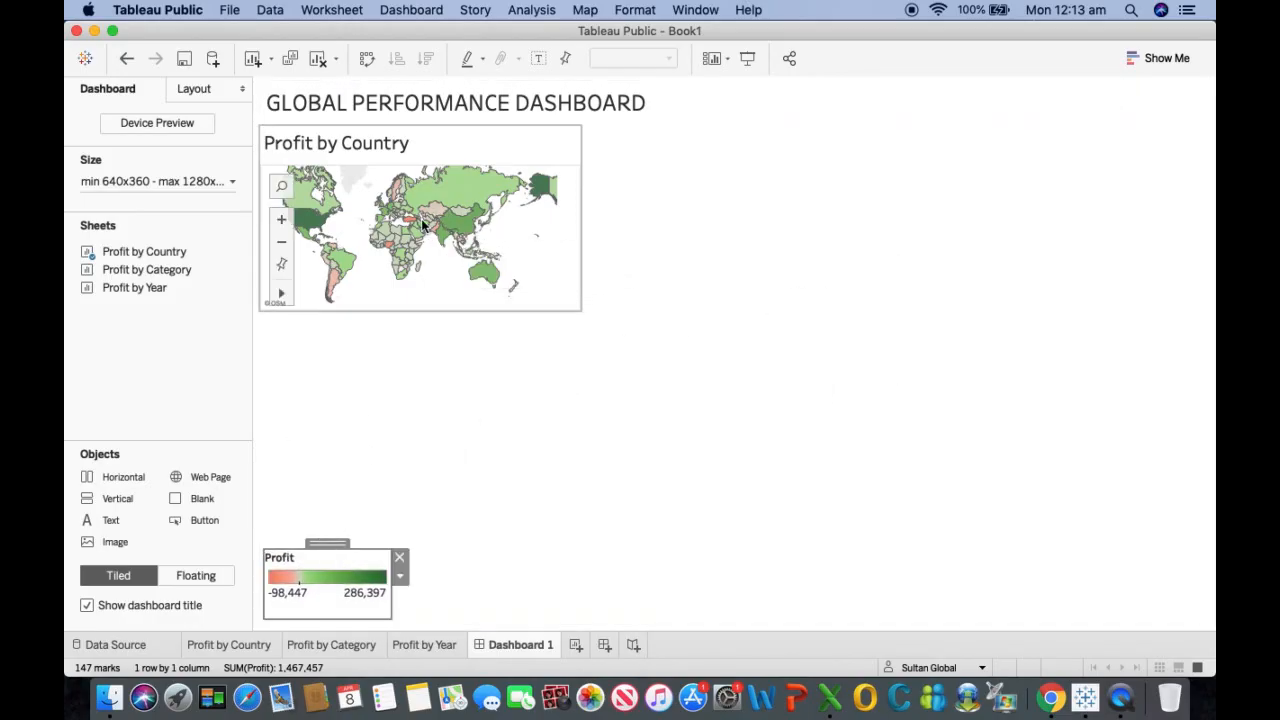
Step: Add the Profit by Category sheet as a floating object and move it to the empty area right of the map
mouse_move(120, 278)
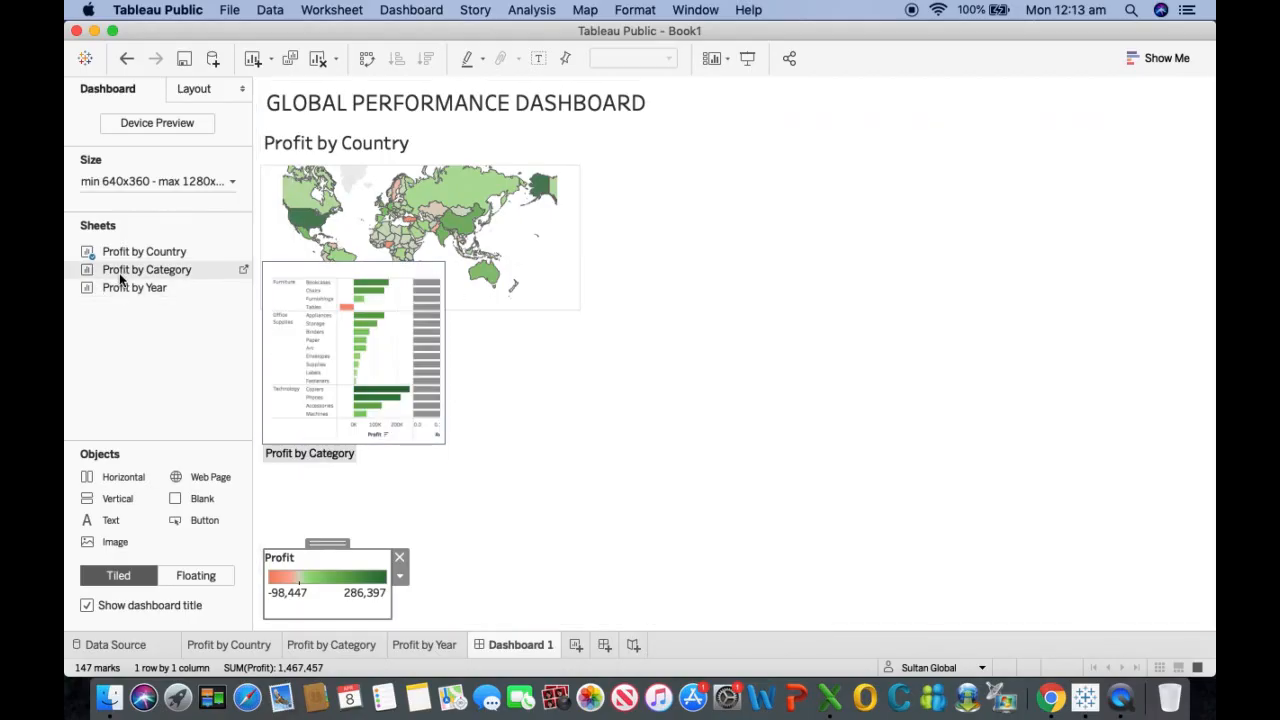
left_click_drag(120, 278, 677, 306)
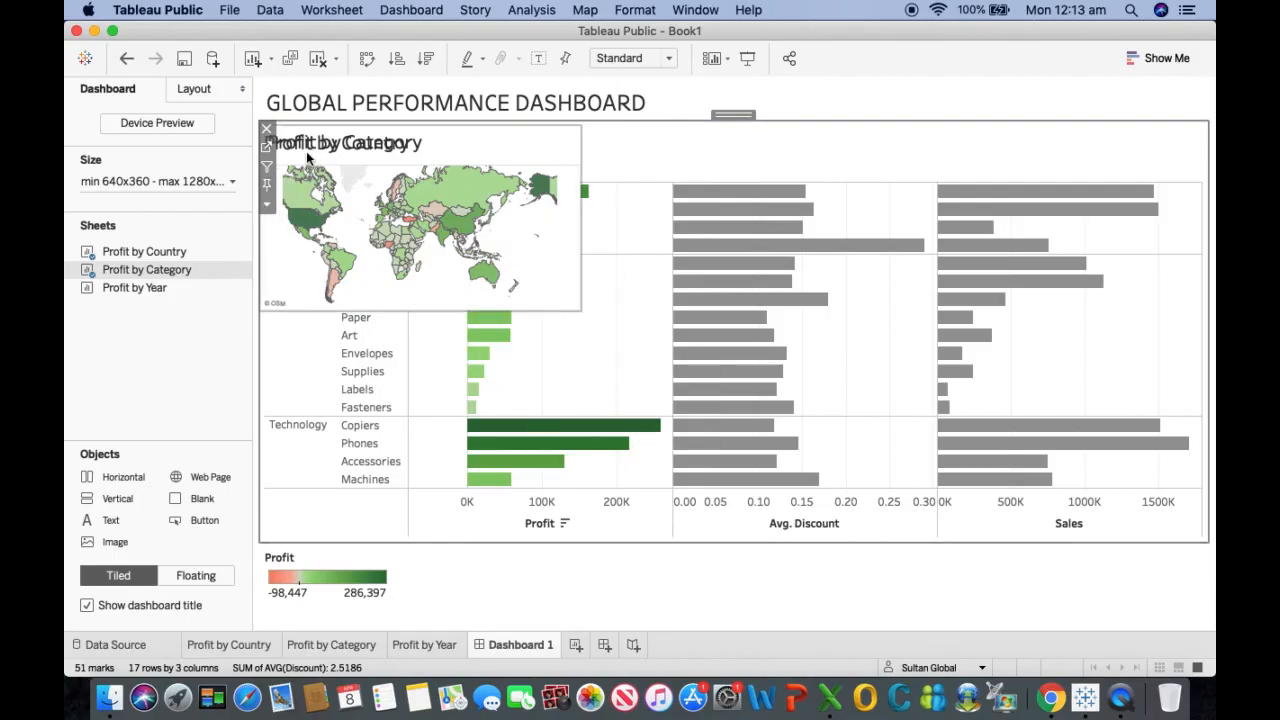
left_click(266, 204)
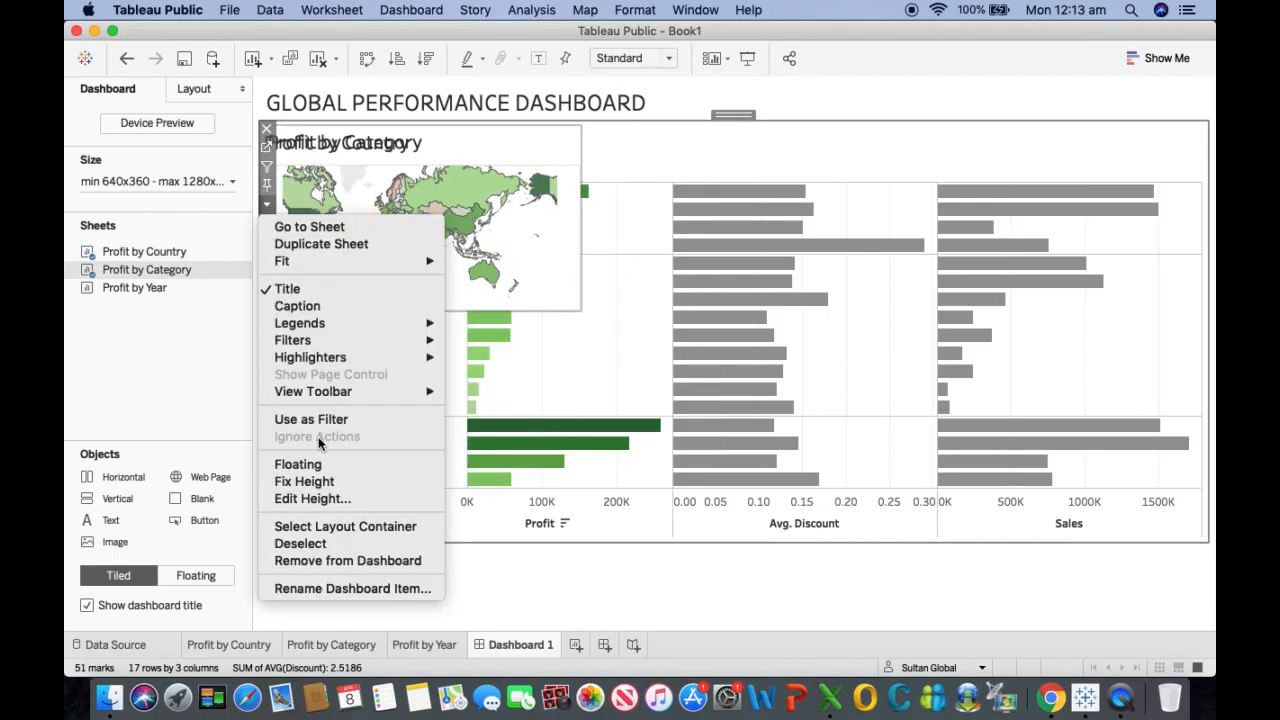
left_click(320, 464)
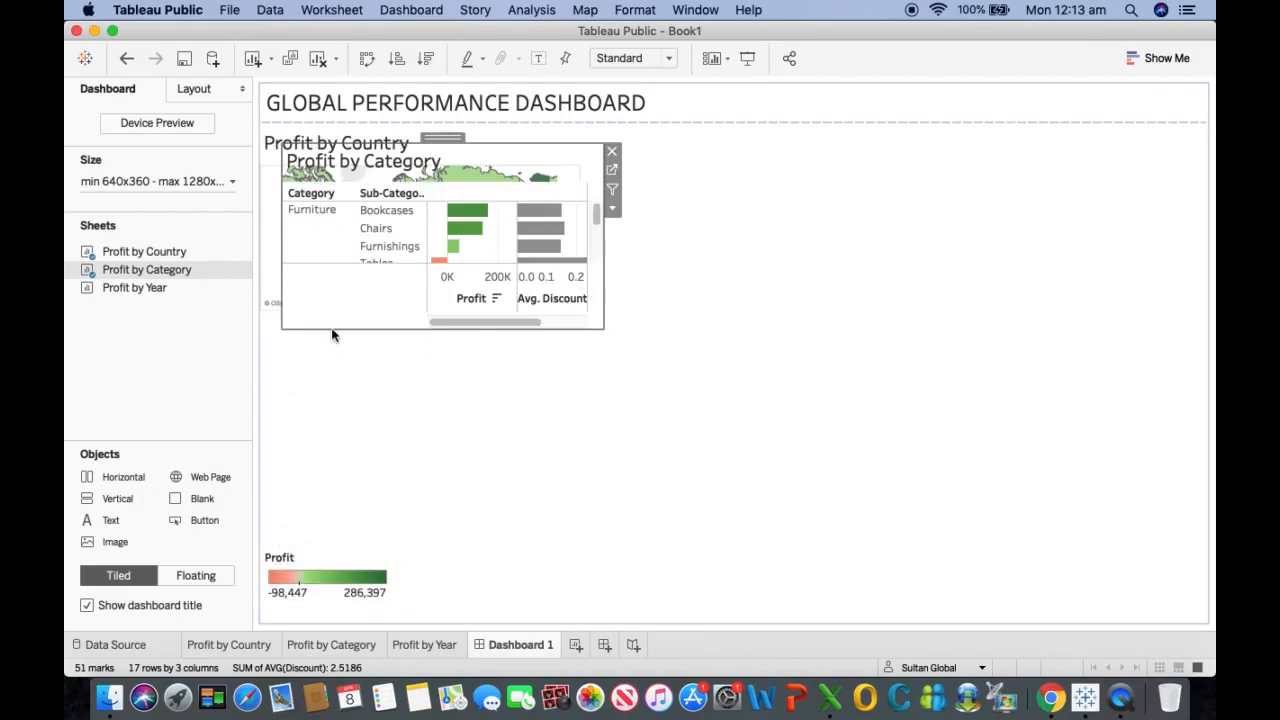
left_click_drag(442, 136, 945, 305)
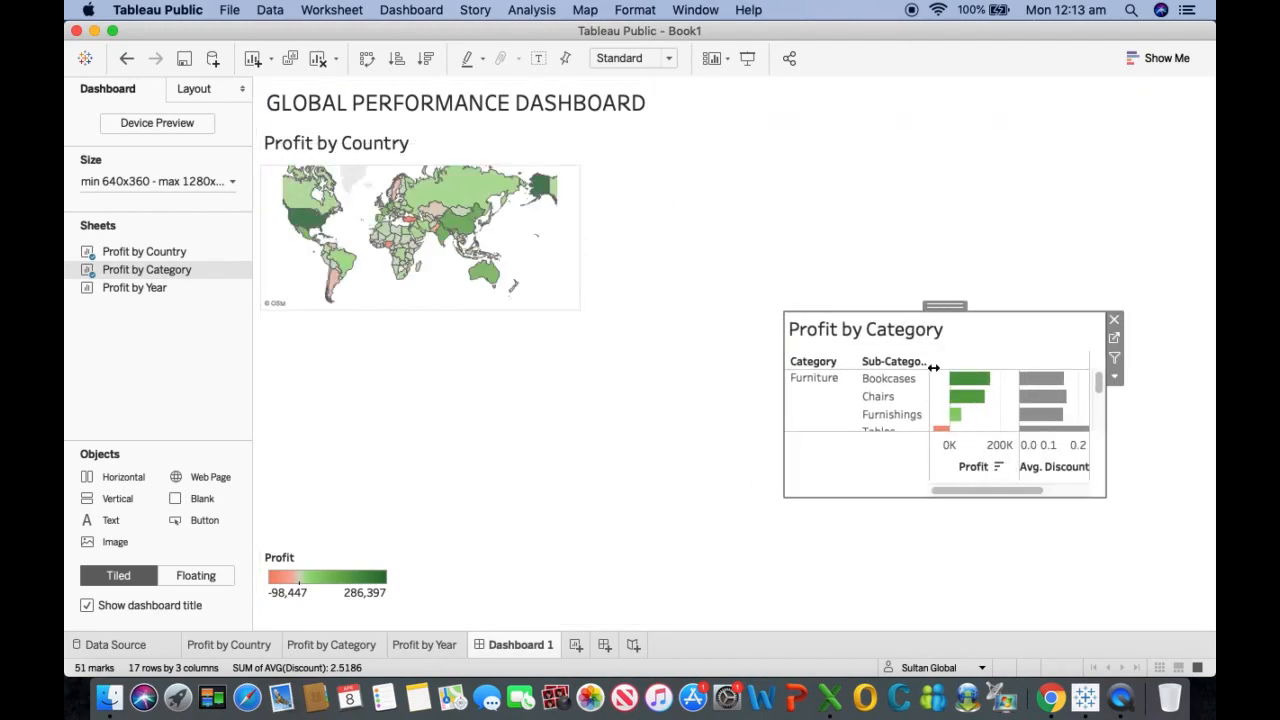
Step: Enlarge the floating Profit by Category chart in height and width, with its top edge just below the dashboard title
left_click_drag(953, 496, 958, 613)
left_click_drag(942, 305, 907, 121)
left_click_drag(952, 427, 946, 496)
left_click(1132, 353)
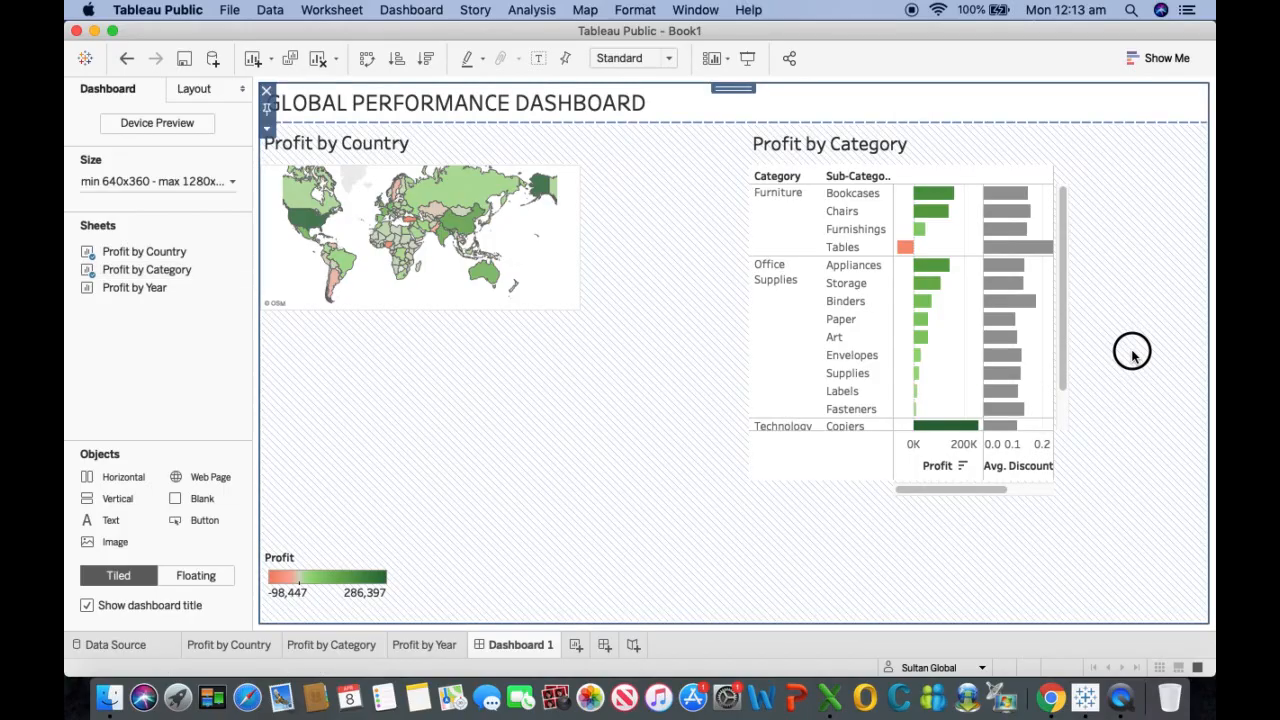
left_click(1007, 357)
left_click(1052, 353)
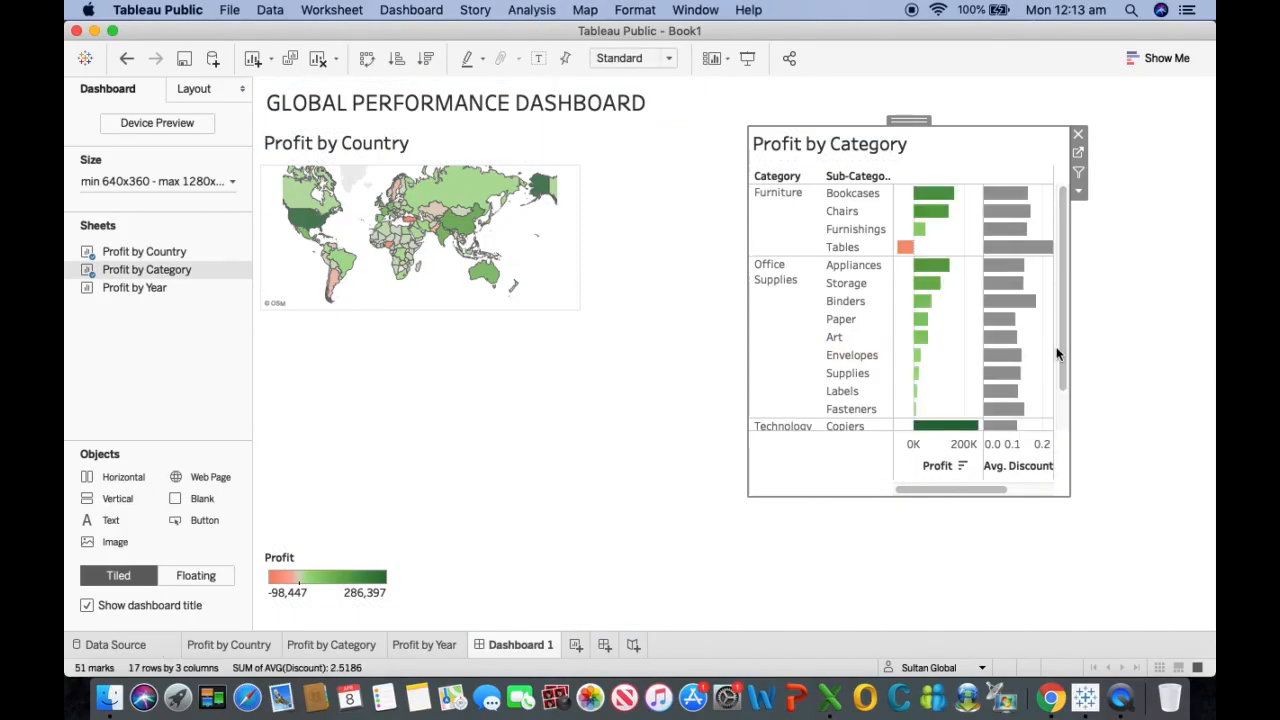
left_click_drag(1069, 355, 1149, 360)
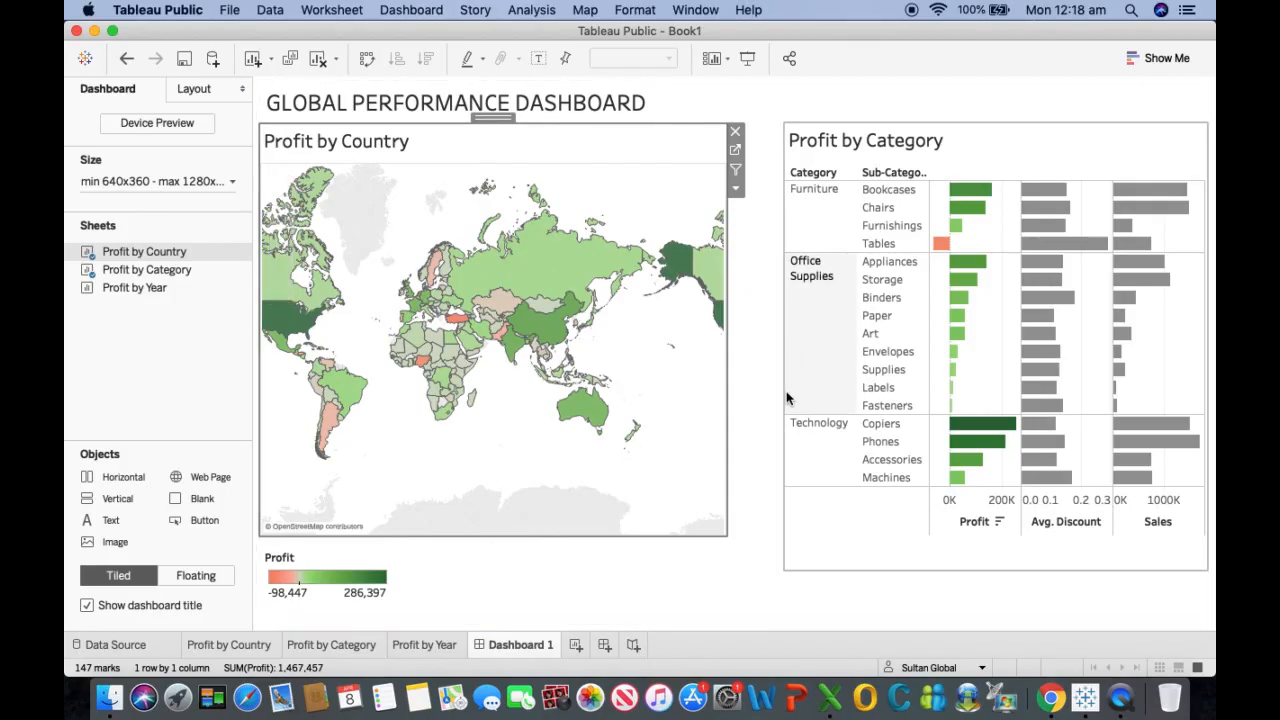
Step: Extend the Profit by Category chart leftward to the map's edge and downward to the dashboard's bottom edge
left_click(983, 149)
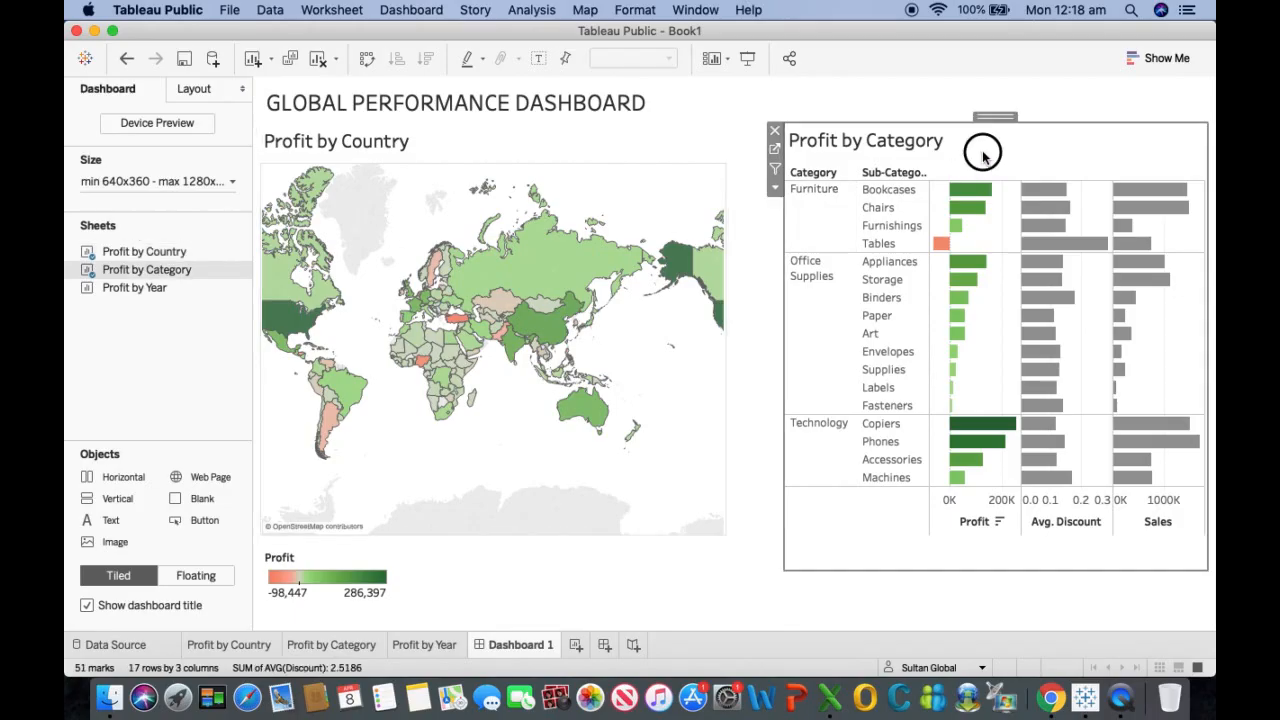
left_click_drag(783, 318, 726, 318)
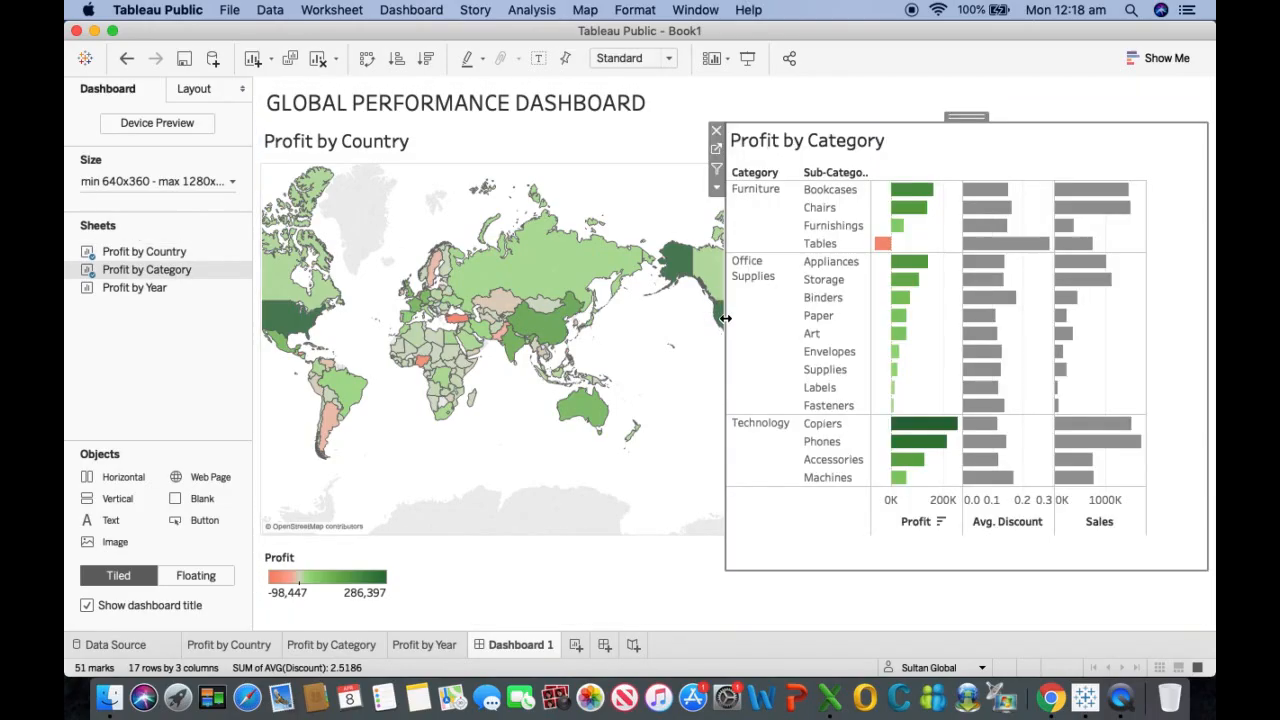
left_click(757, 608)
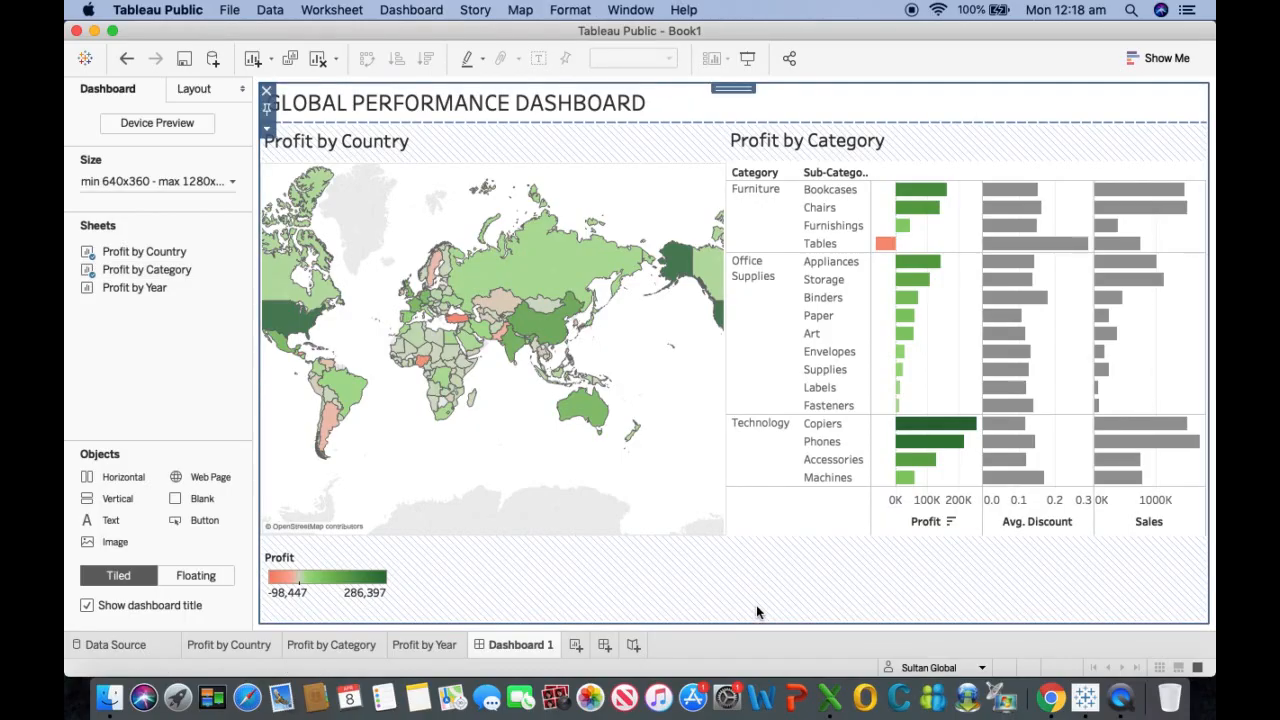
left_click(800, 520)
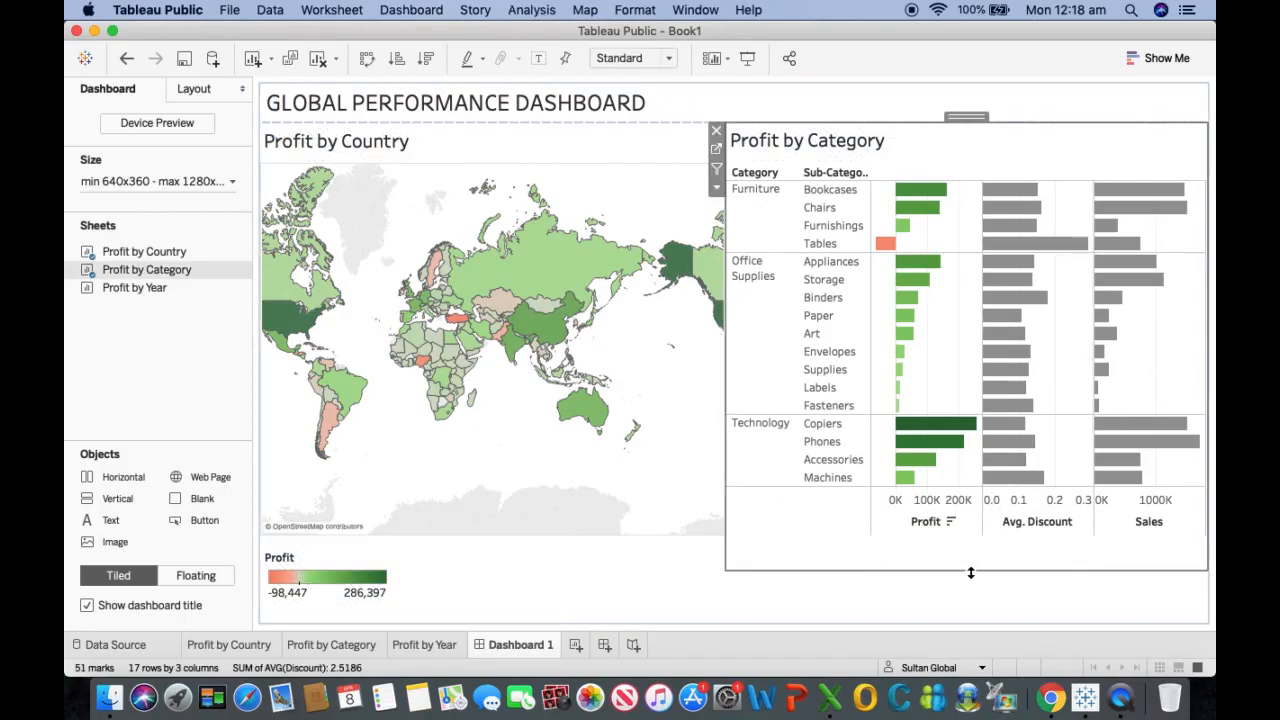
left_click_drag(969, 572, 967, 628)
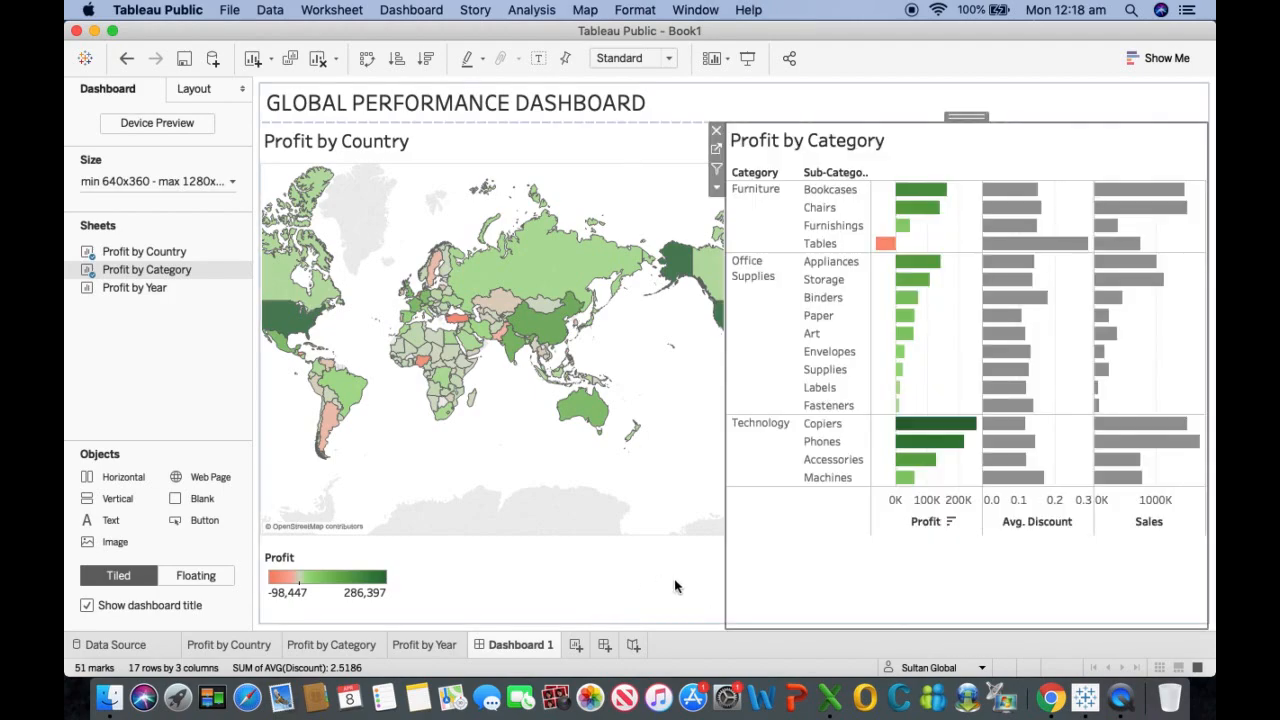
Step: Center the dashboard title GLOBAL PERFORMANCE DASHBOARD across the top of the dashboard
left_click(688, 104)
double_click(688, 104)
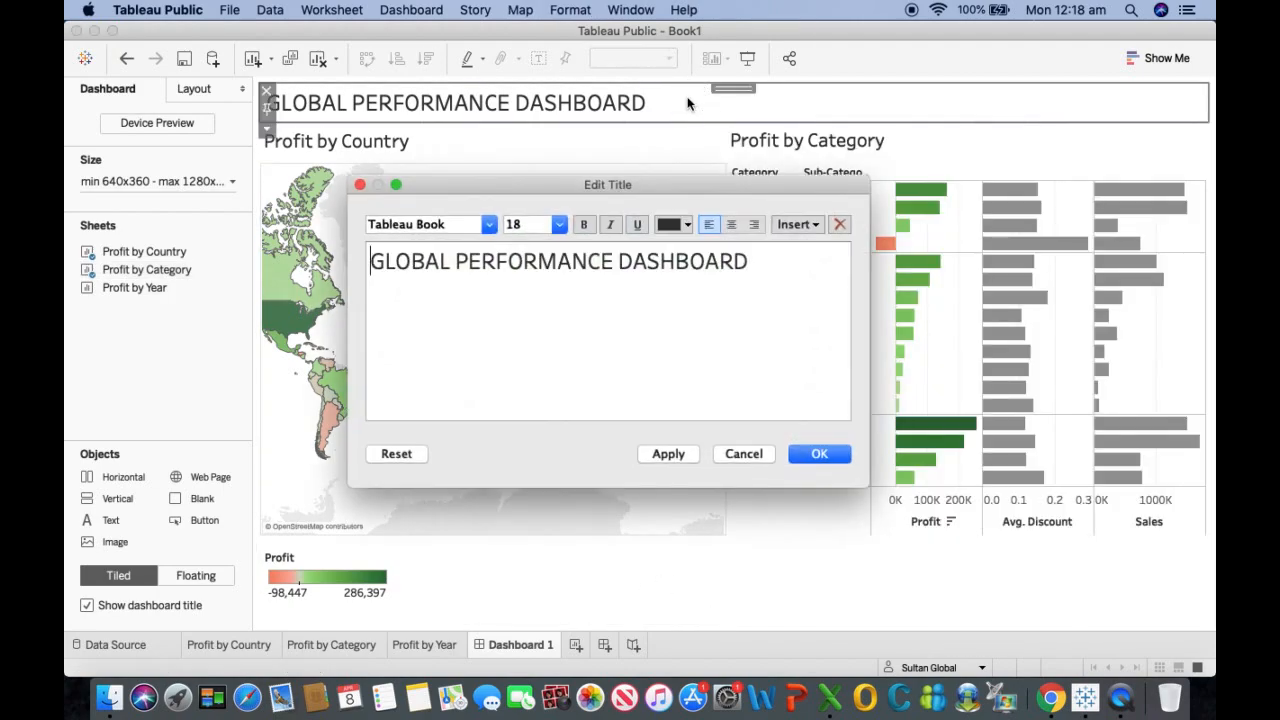
left_click(734, 226)
left_click(807, 454)
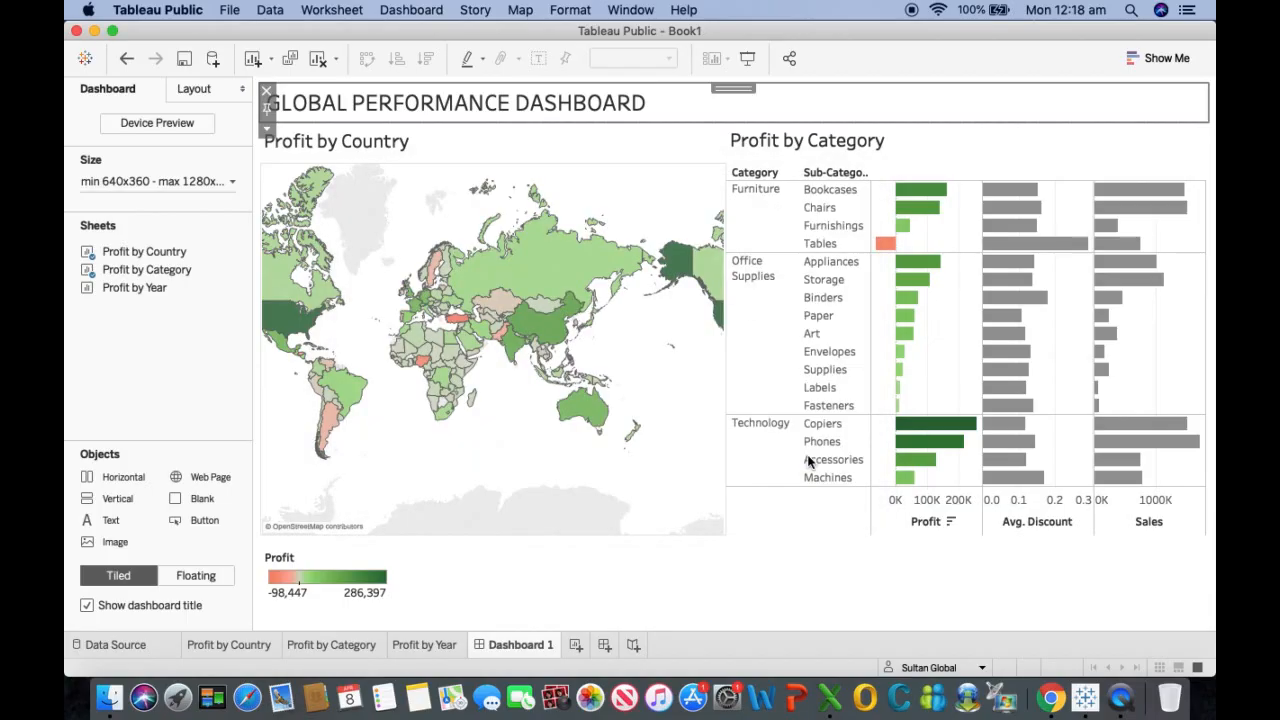
left_click(726, 592)
Step: Widen the floating Profit color legend to the map's full width, reduce its height, and align it just beneath the map
left_click(343, 581)
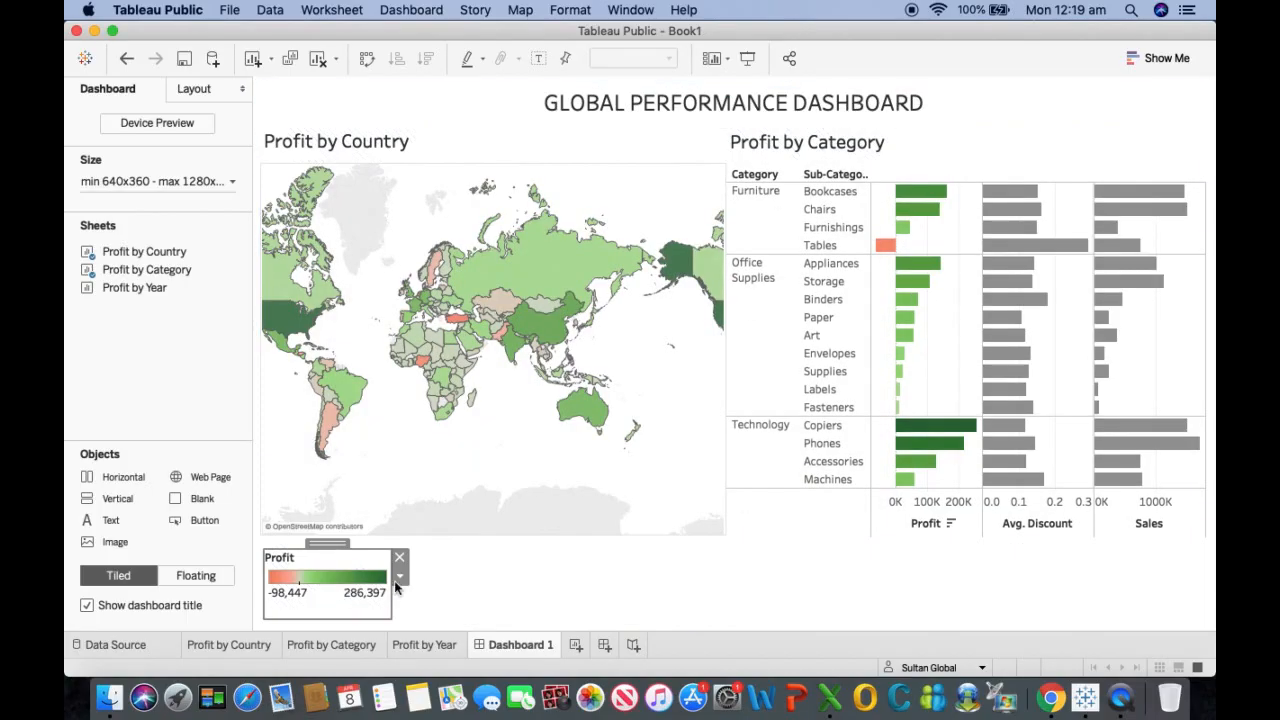
left_click_drag(391, 592, 727, 592)
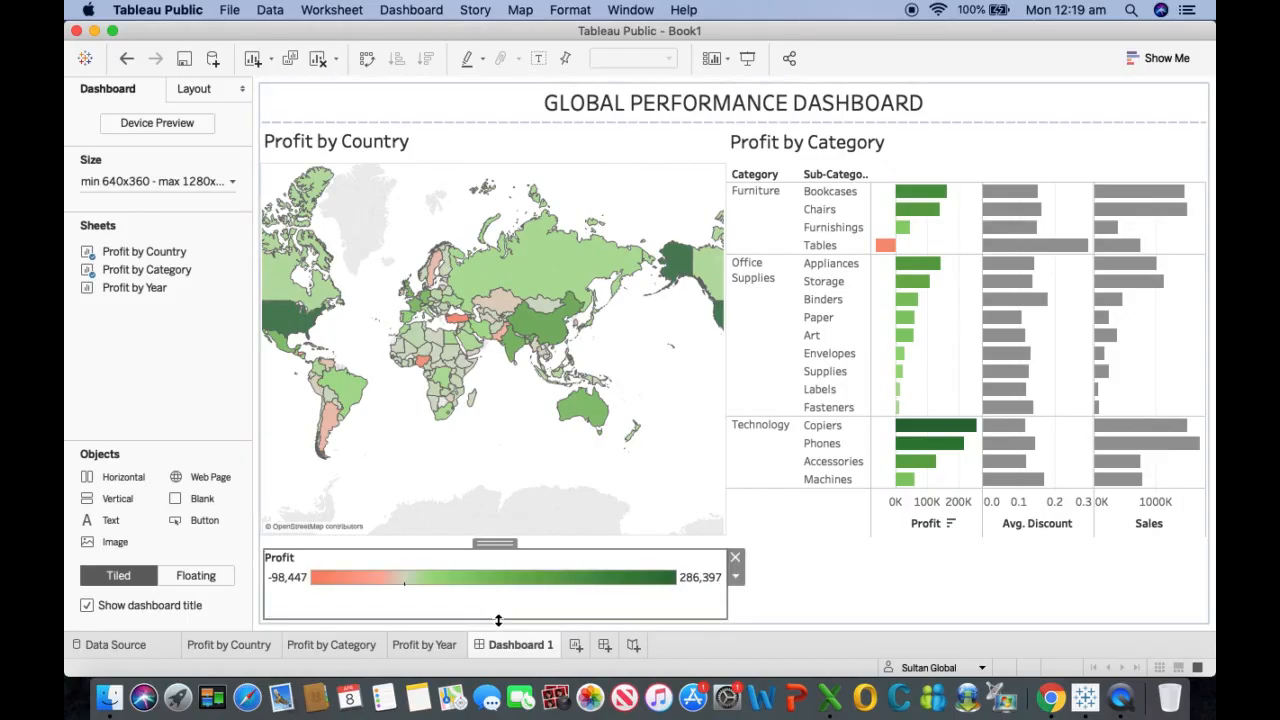
left_click_drag(500, 619, 499, 605)
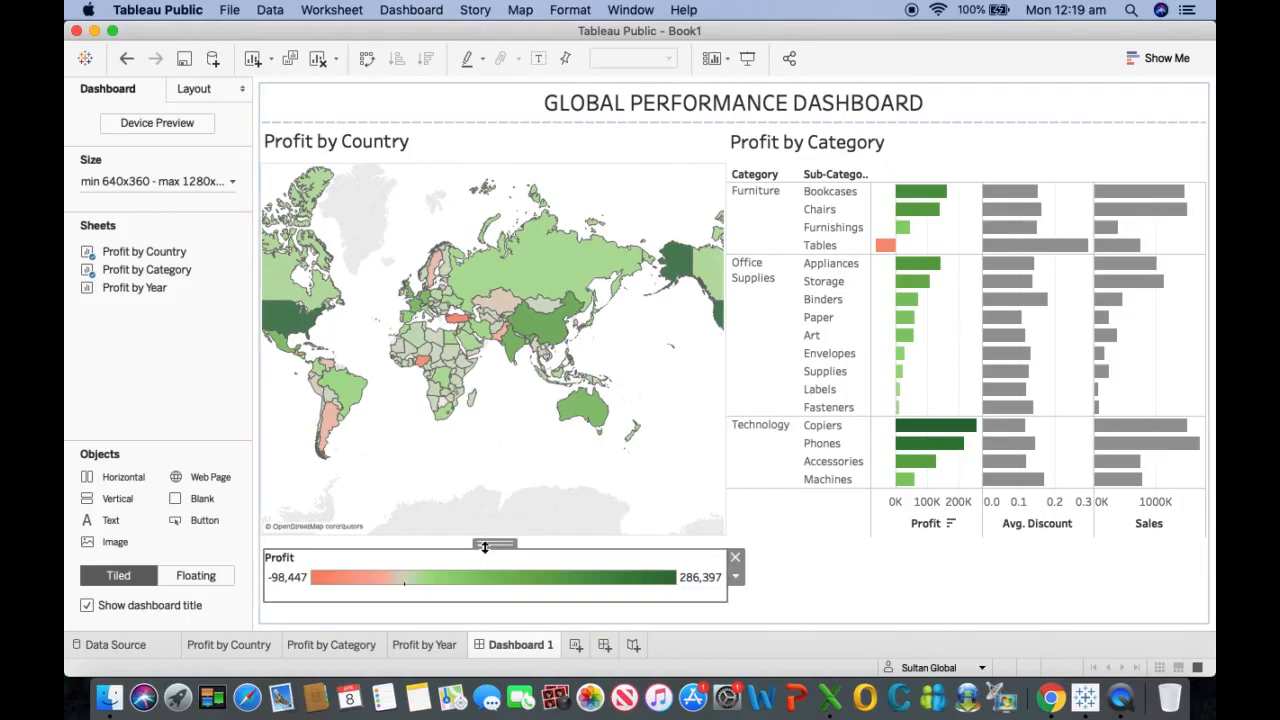
left_click_drag(486, 545, 488, 547)
left_click(481, 553)
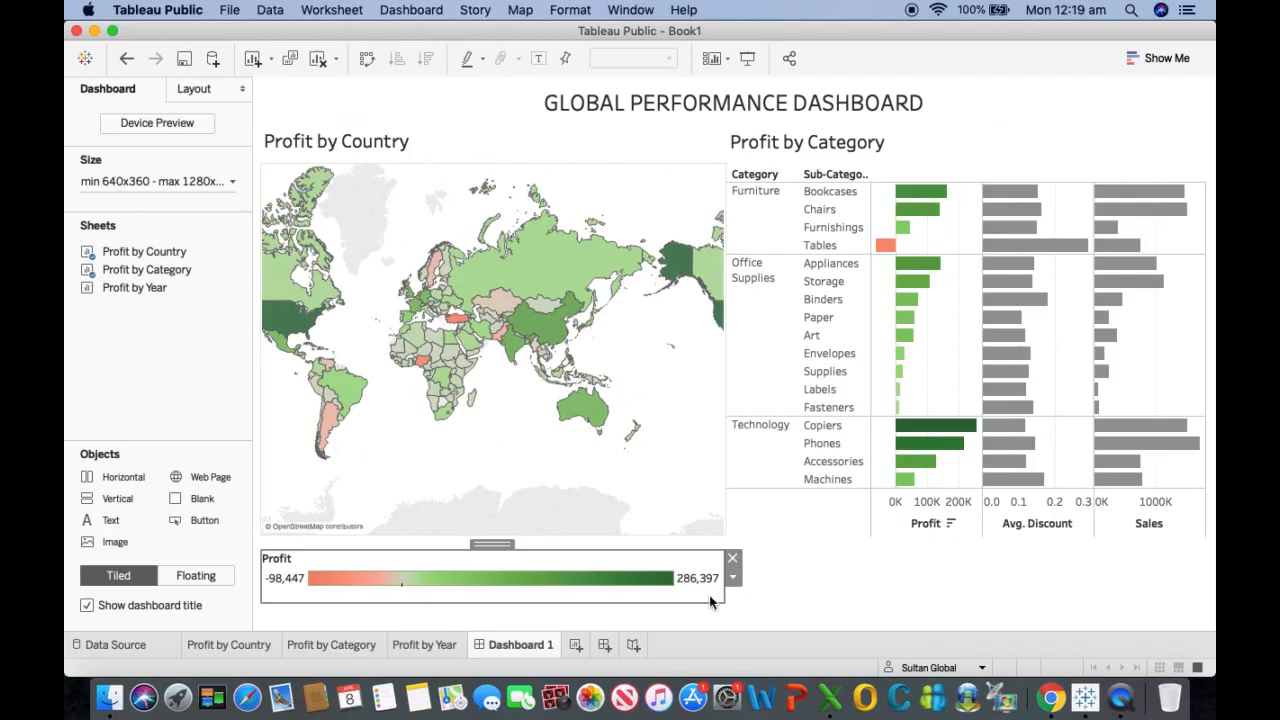
left_click(757, 589)
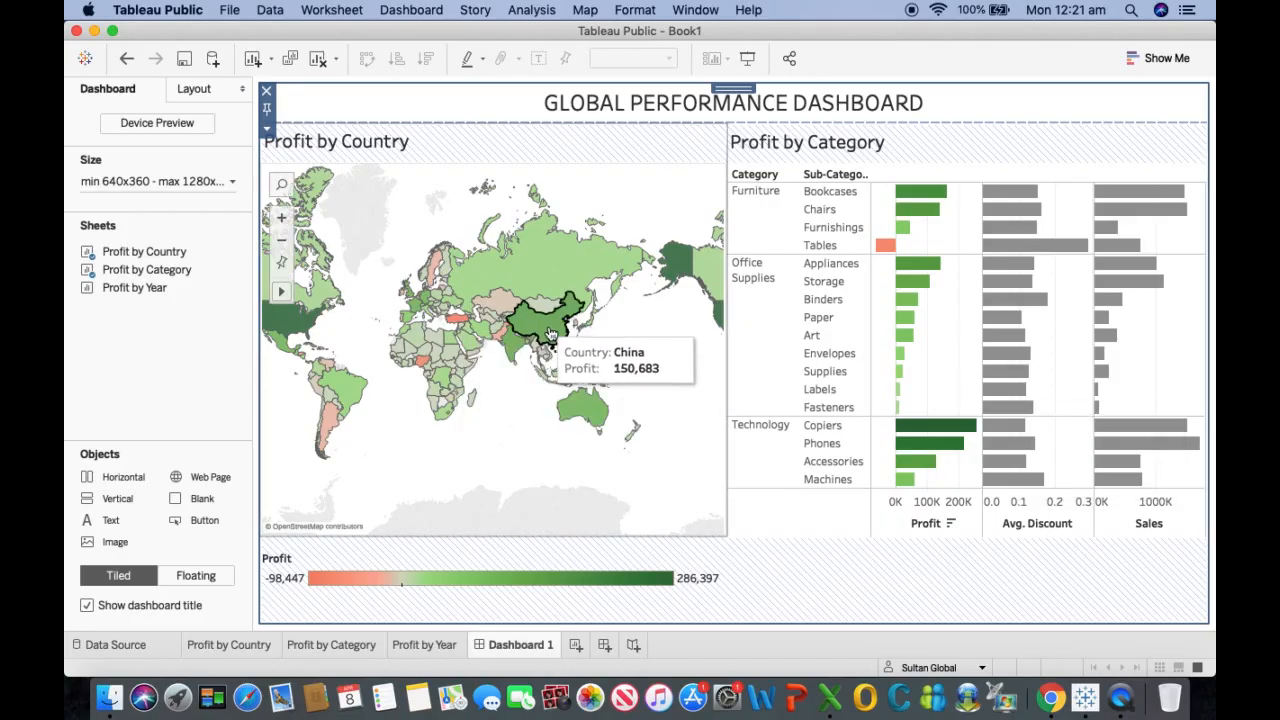
Step: Use the Profit by Country map as a filter and filter the category chart to Australia
left_click(682, 202)
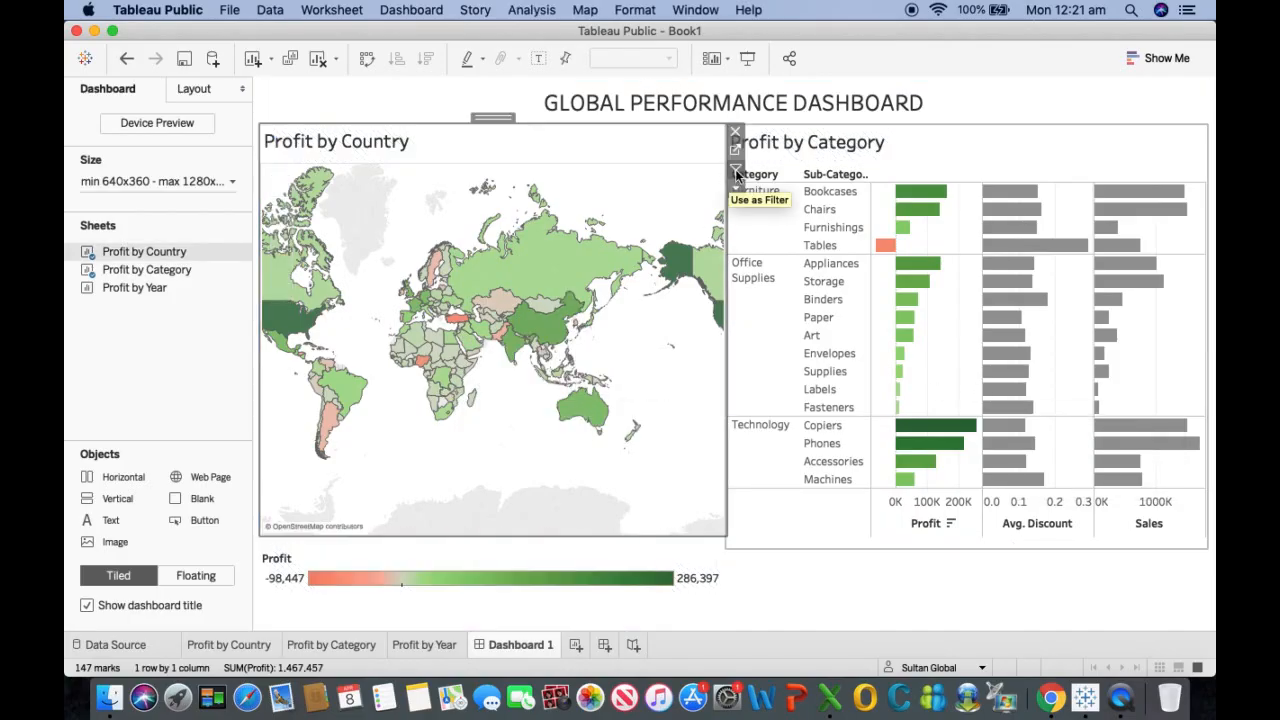
left_click(737, 173)
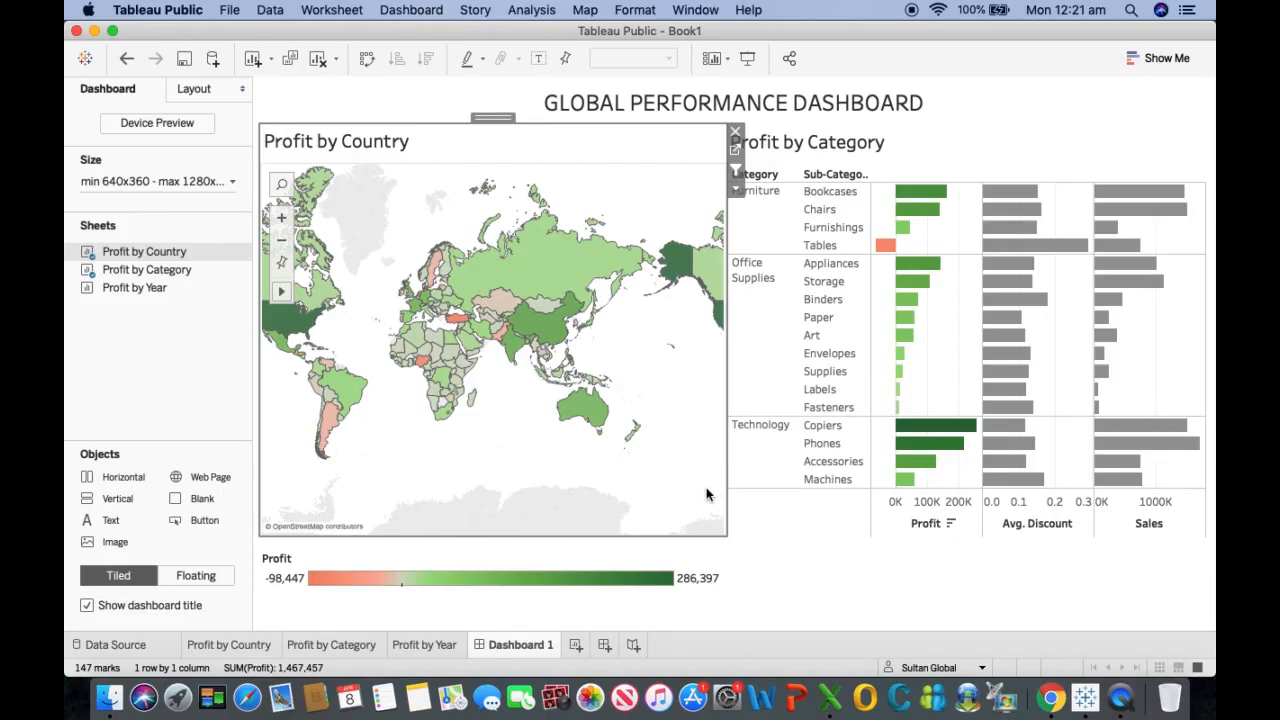
left_click(582, 413)
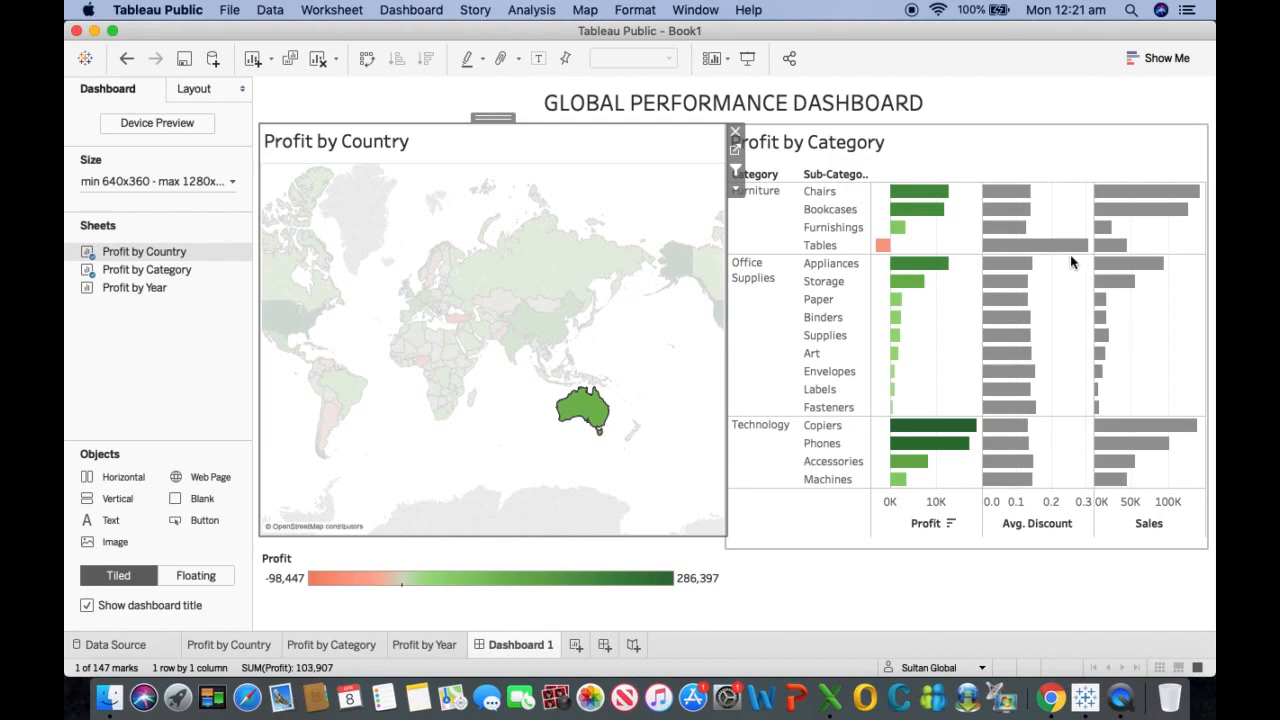
Step: Filter the category chart to Pakistan through the map, examine its sub-category discounts and profits, and clear the selection
left_click(499, 336)
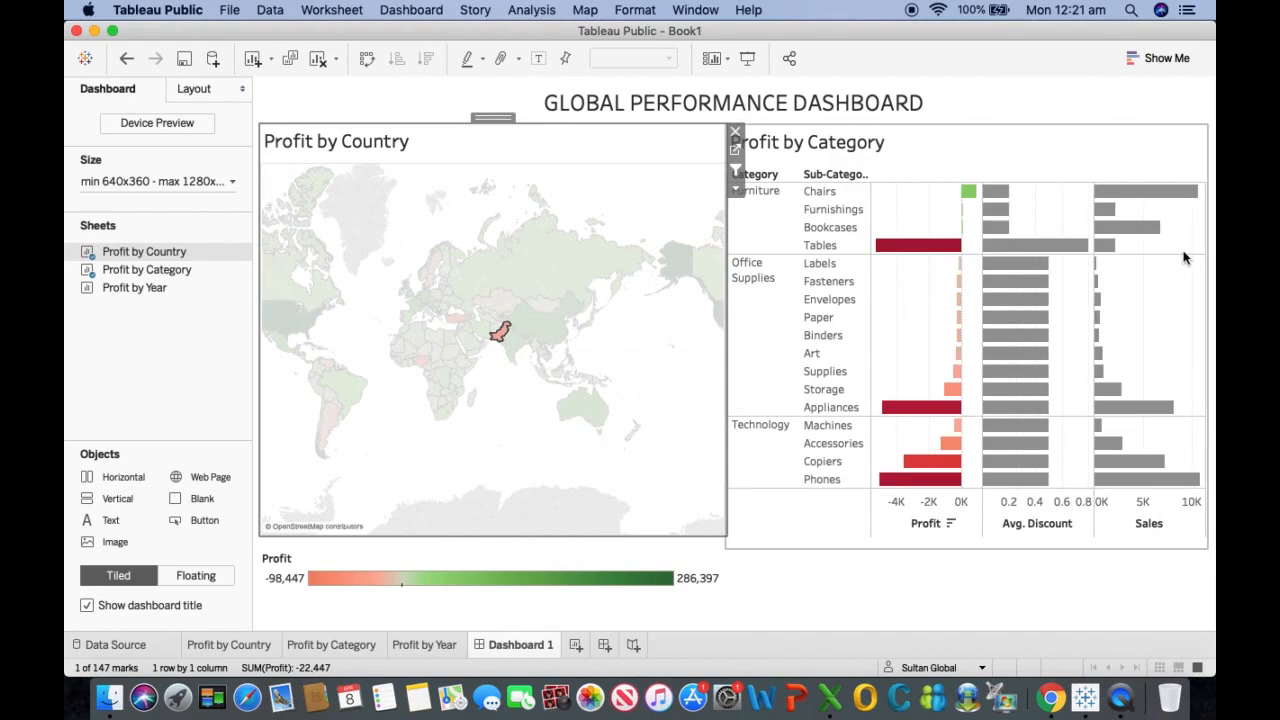
mouse_move(1087, 255)
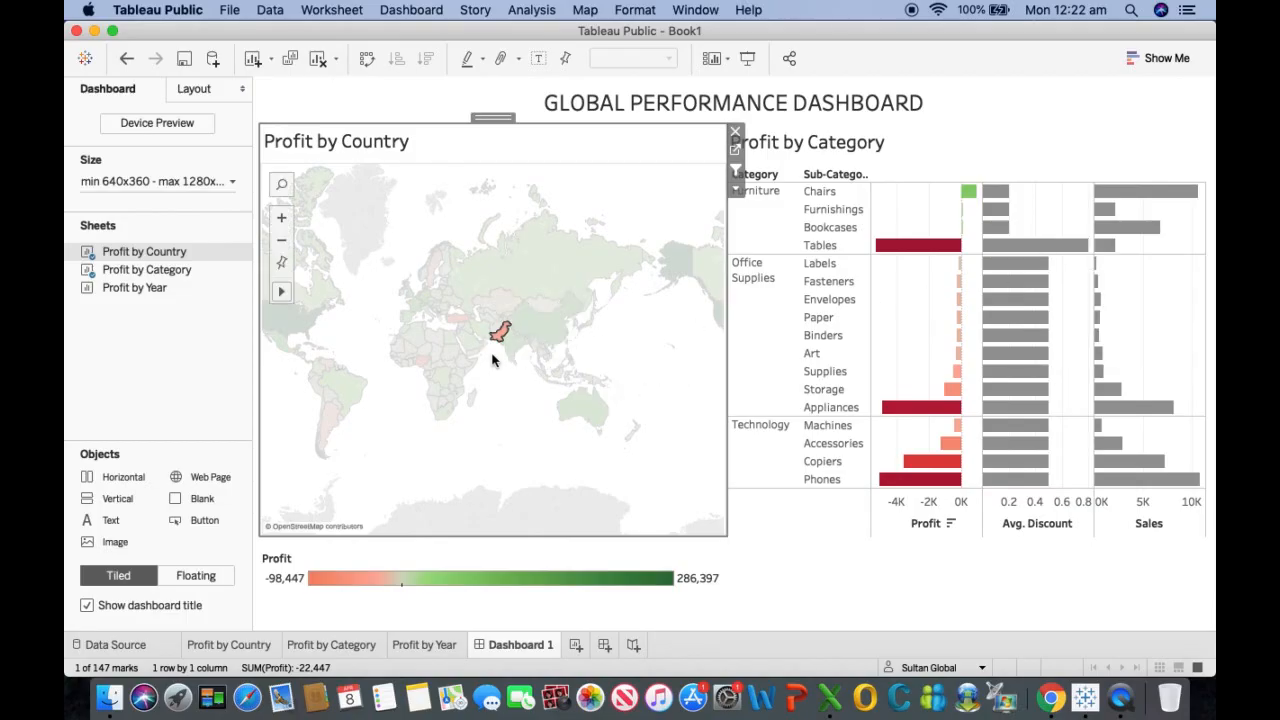
mouse_move(996, 292)
mouse_move(1021, 253)
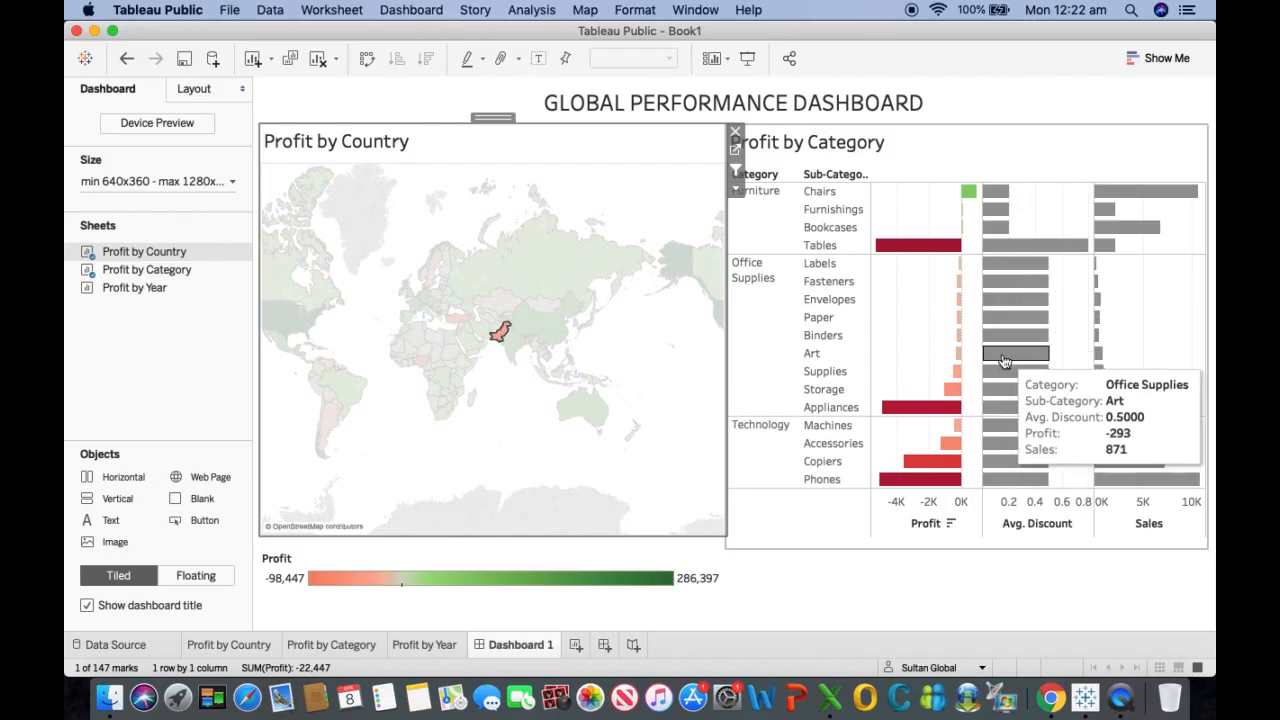
left_click(498, 421)
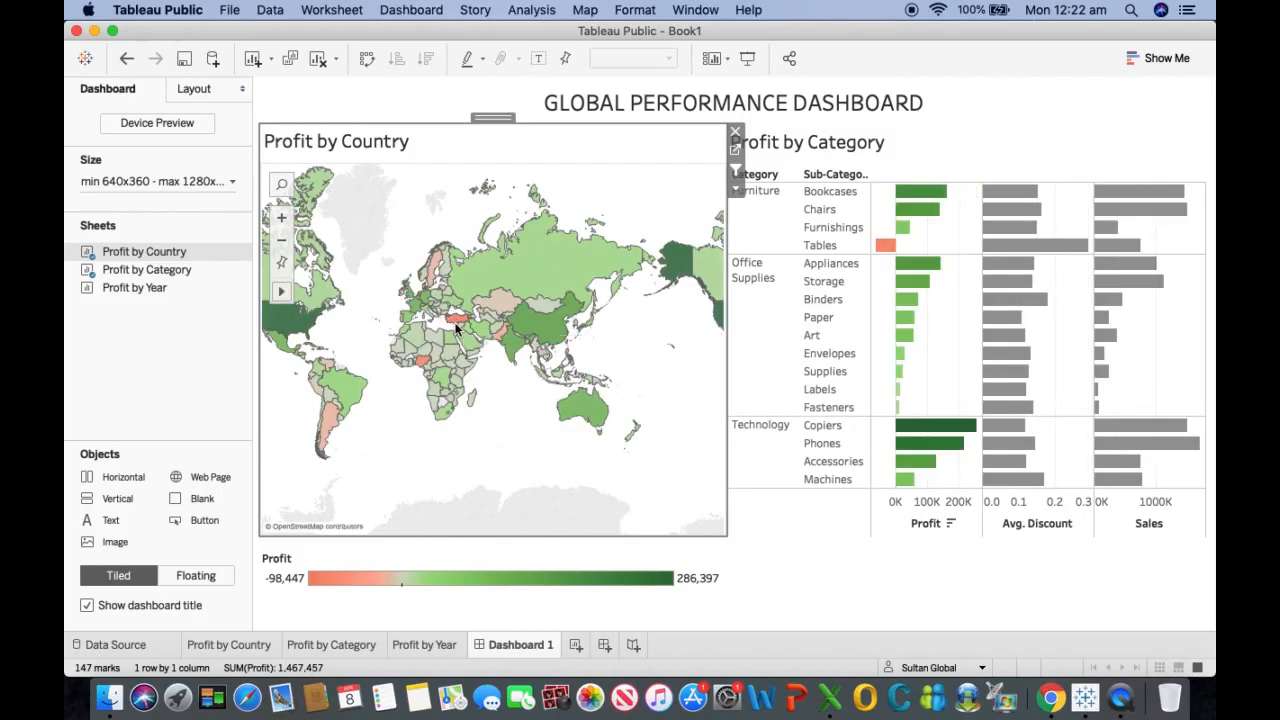
Step: Filter the category chart to Turkey through the map, check the furniture discounts and losses, and clear the selection
left_click(456, 320)
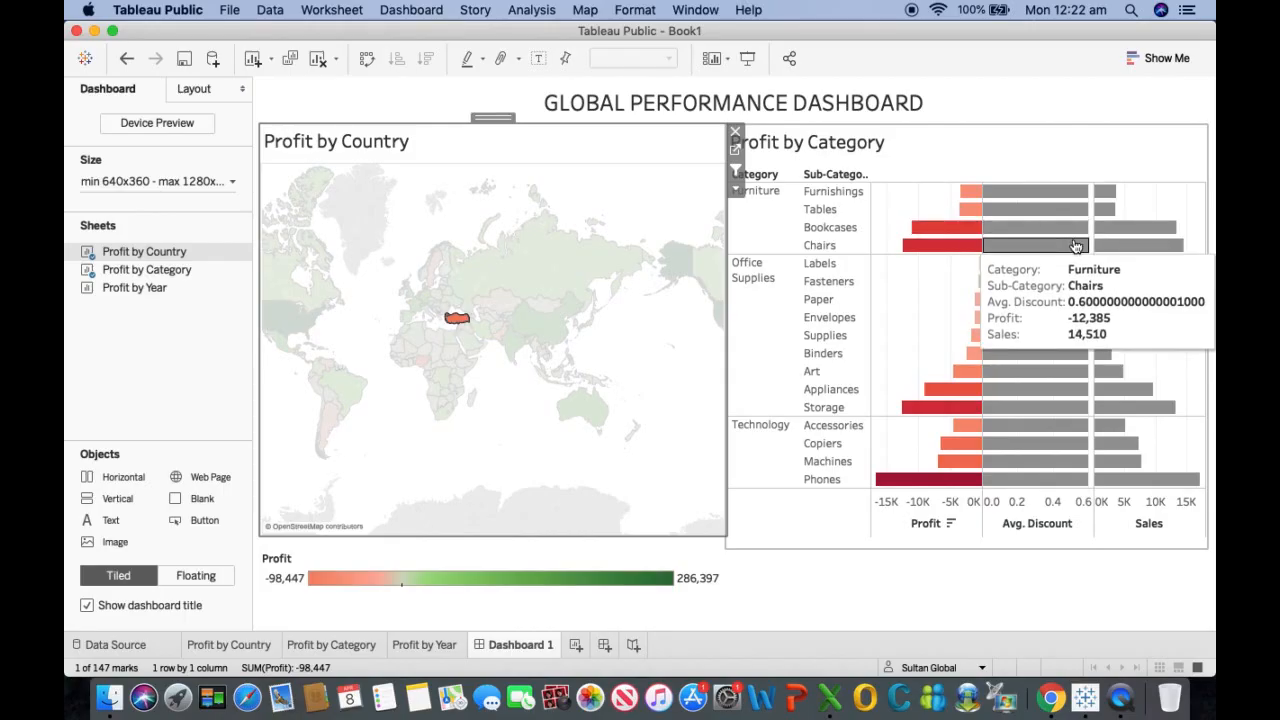
mouse_move(1042, 209)
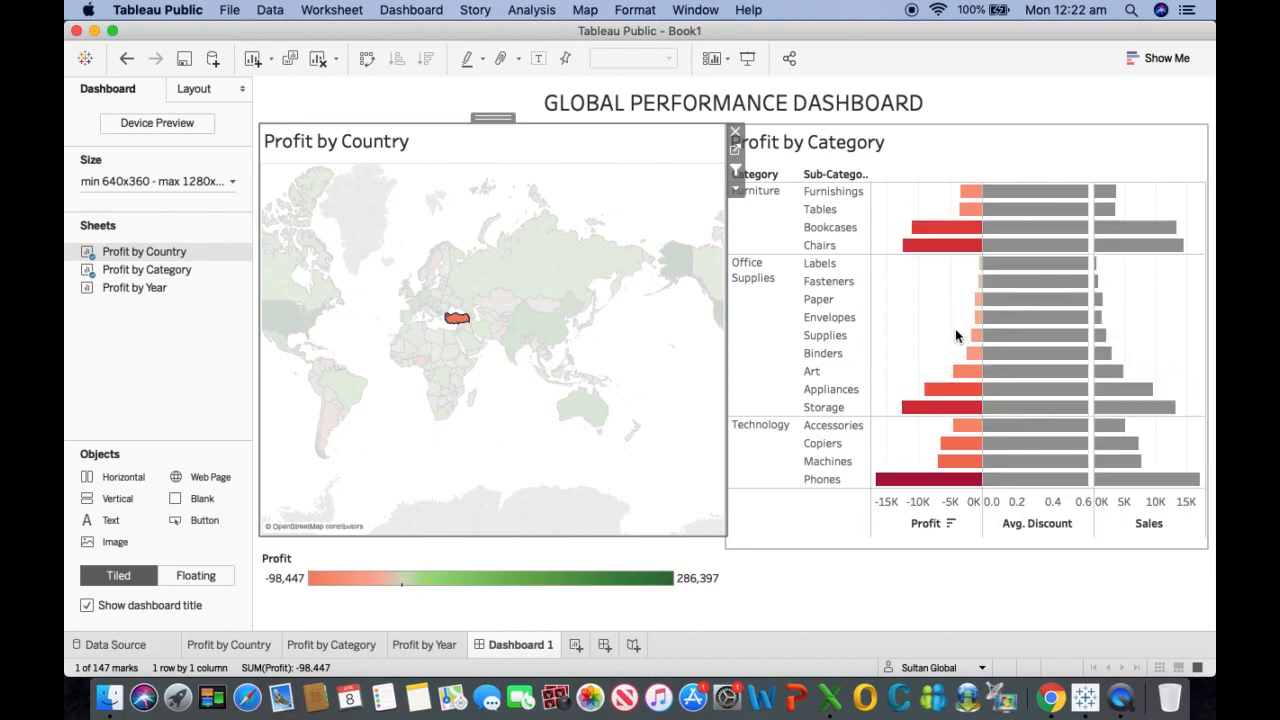
mouse_move(963, 229)
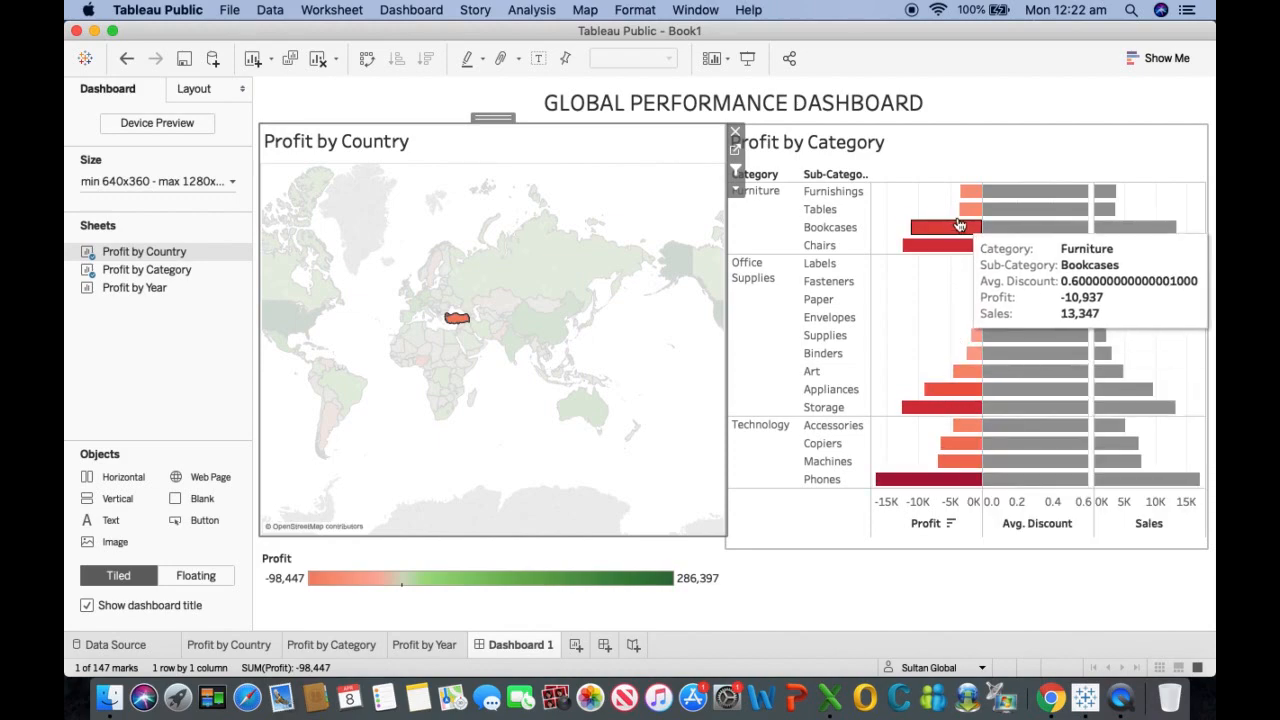
left_click(530, 454)
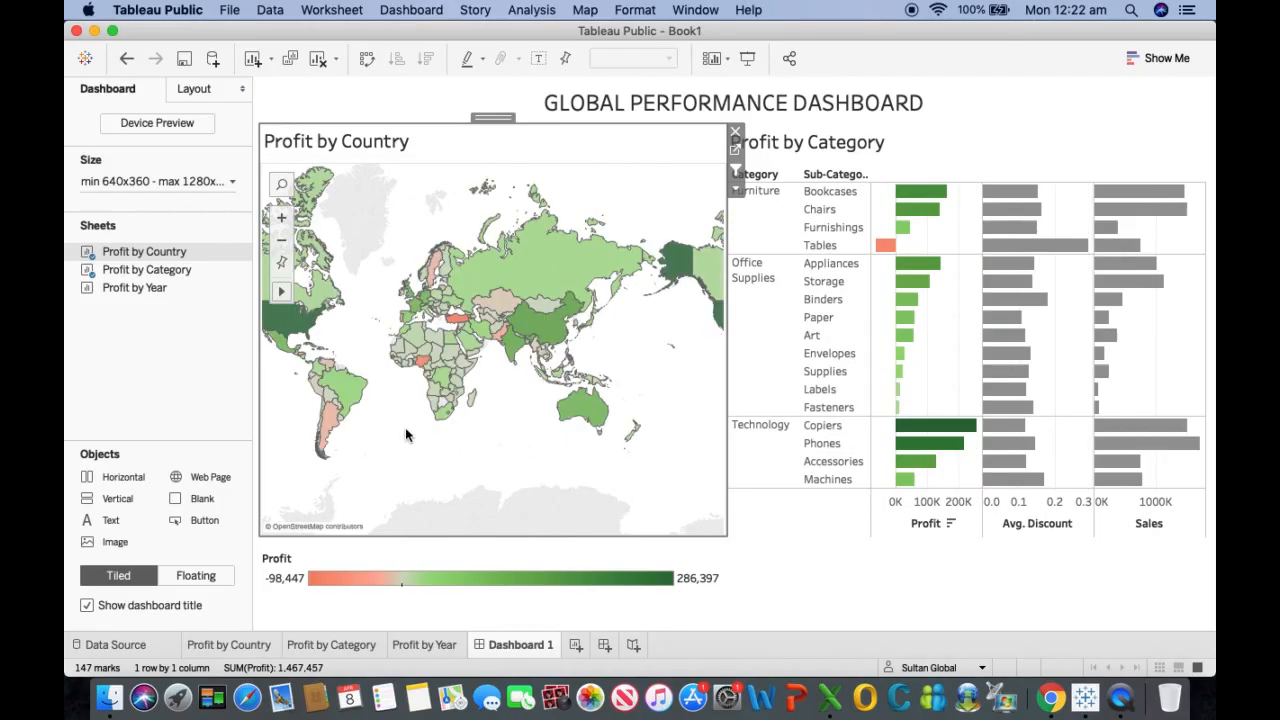
Step: Filter the category chart to the United States, compare average discounts with profits across sub-categories, and clear the selection
left_click(289, 336)
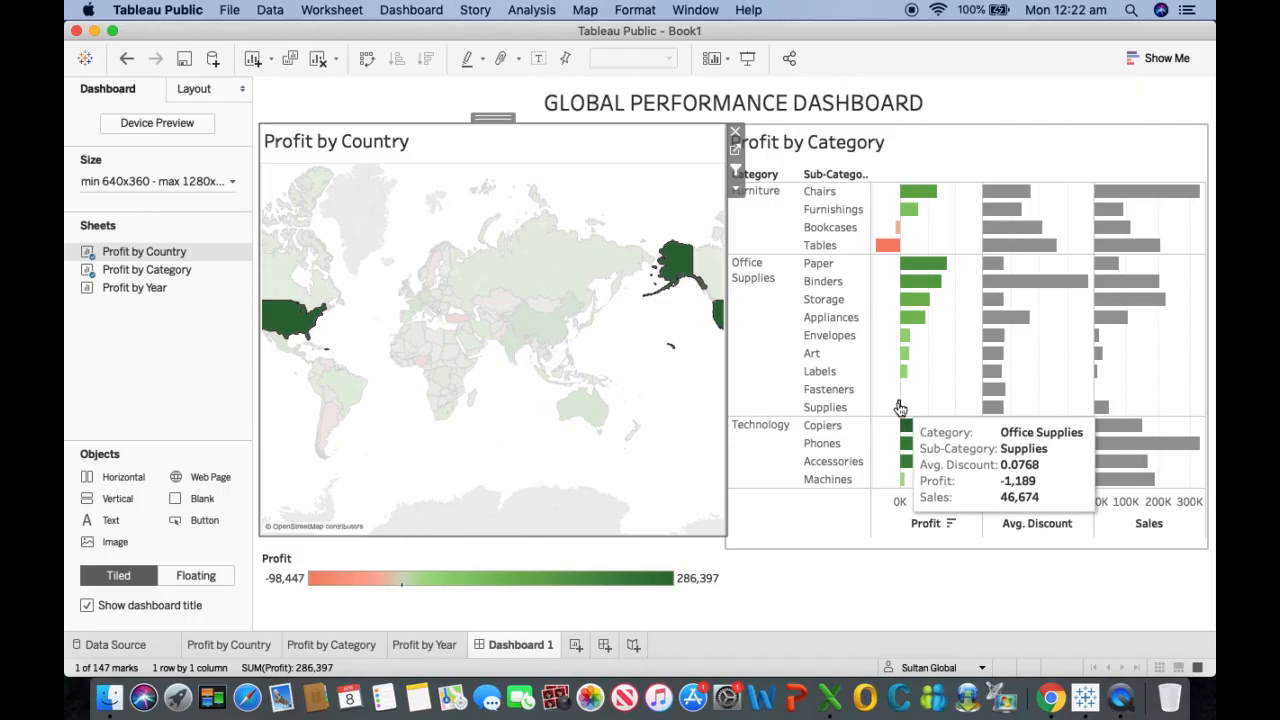
mouse_move(1000, 318)
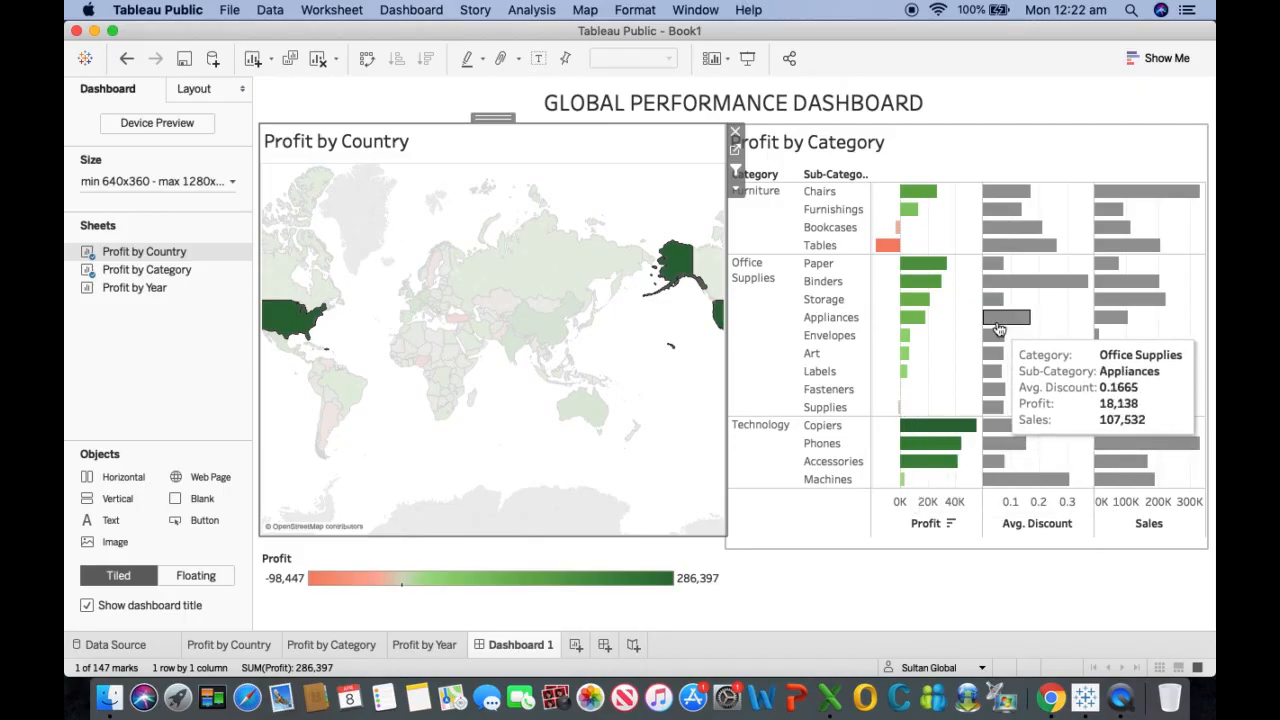
mouse_move(997, 433)
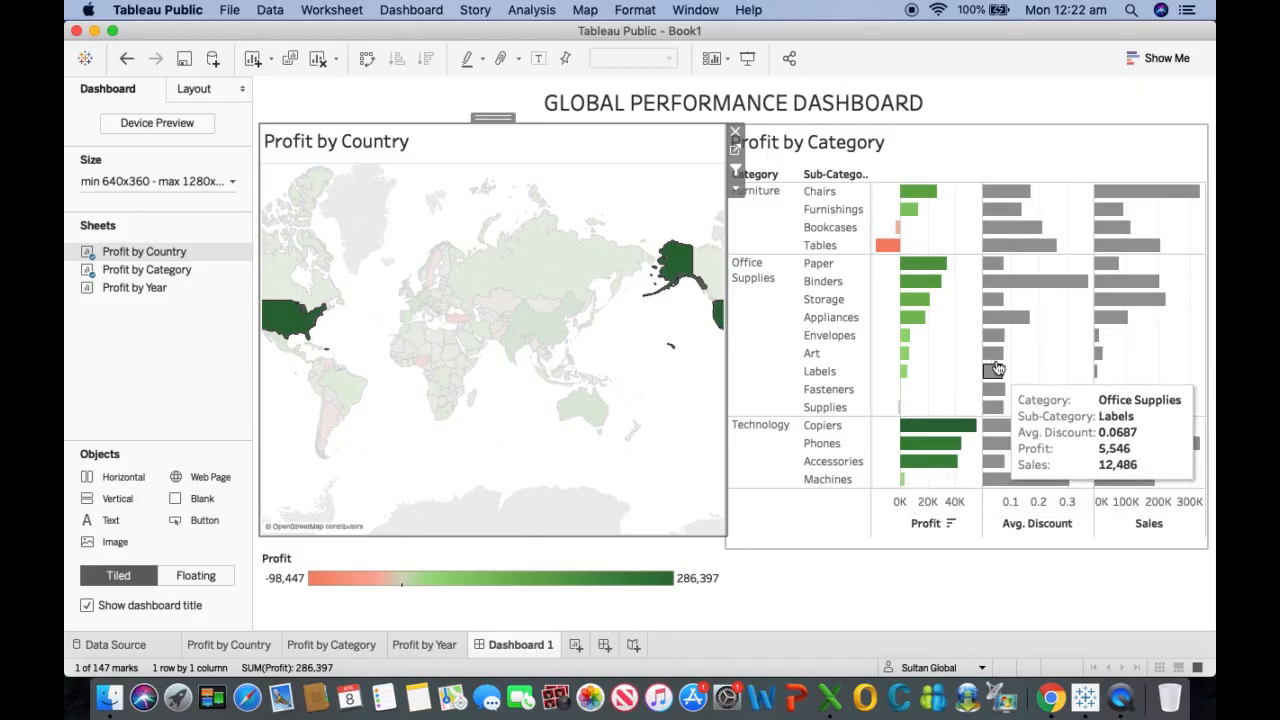
mouse_move(993, 345)
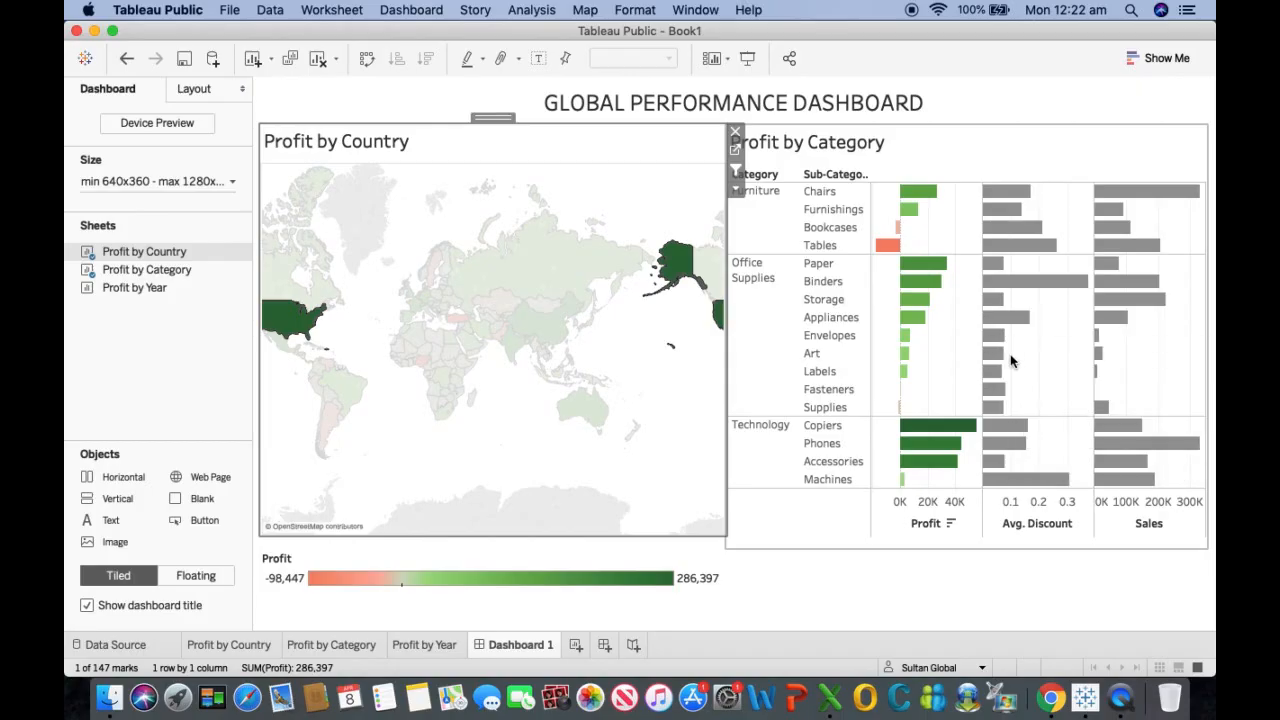
mouse_move(1062, 289)
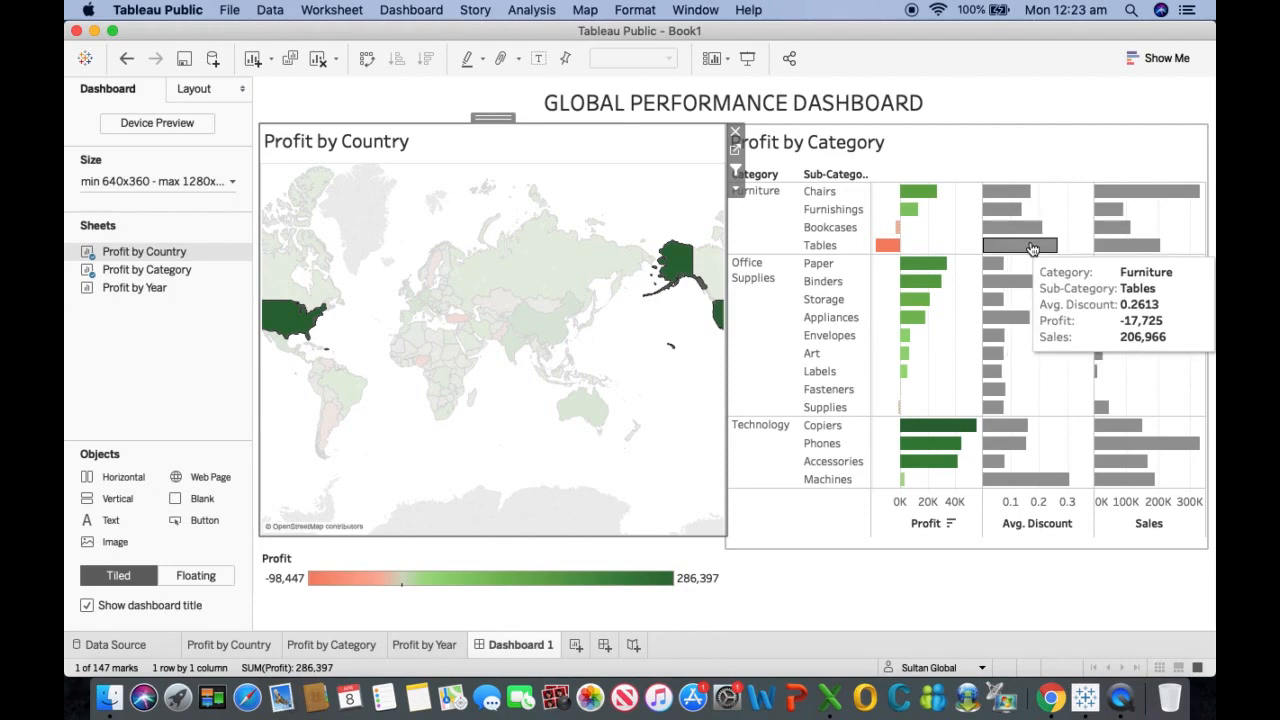
left_click(509, 435)
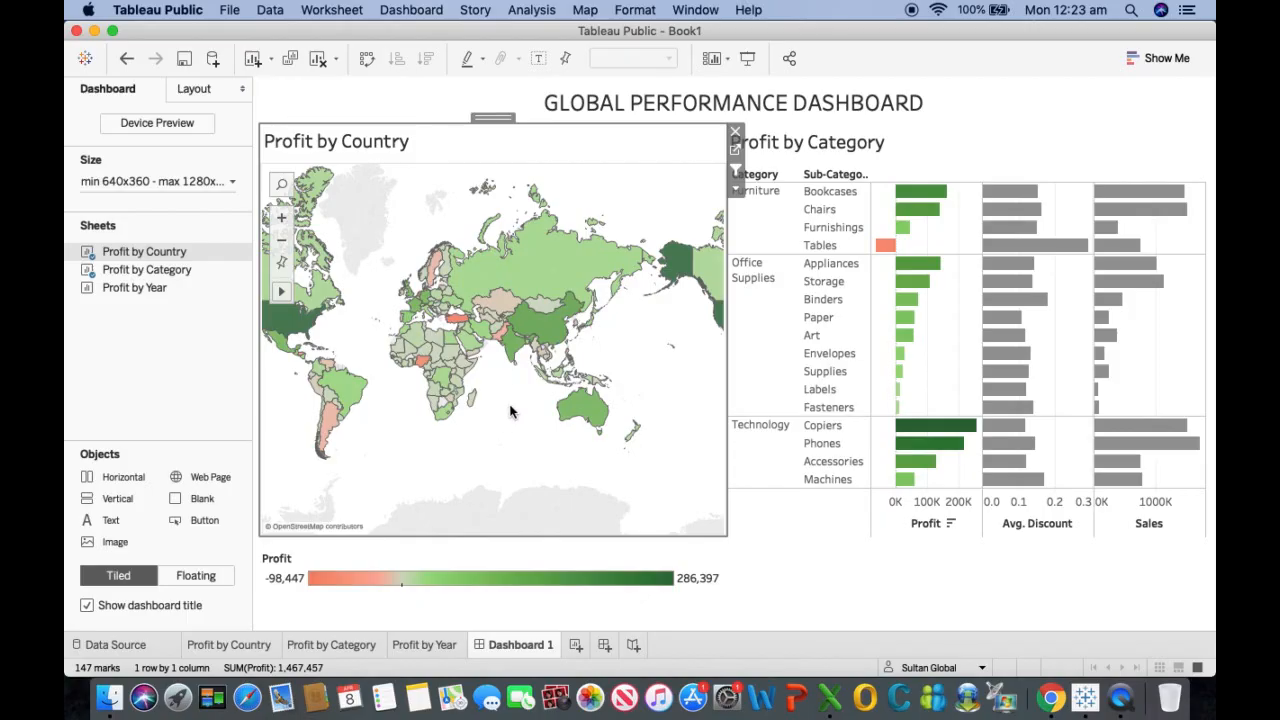
Step: Filter the category chart to India through the map, inspect the furniture profits and discounts, and clear the selection
left_click(511, 347)
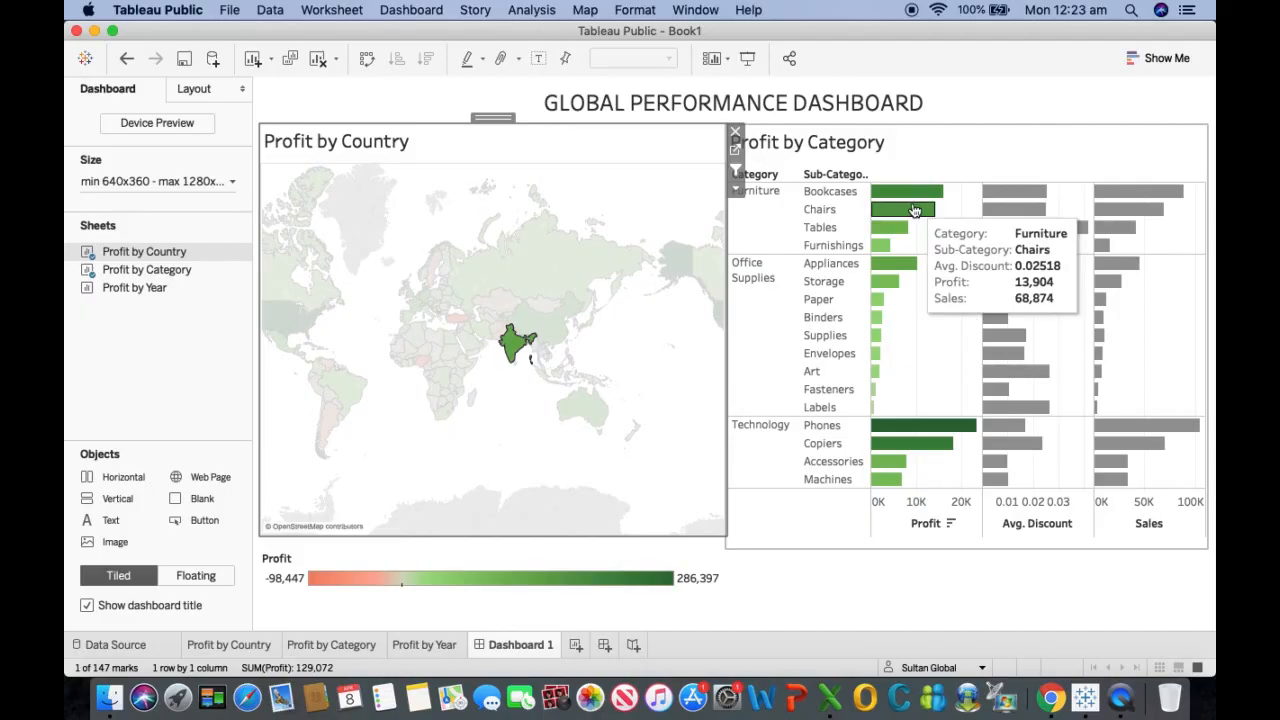
mouse_move(1077, 235)
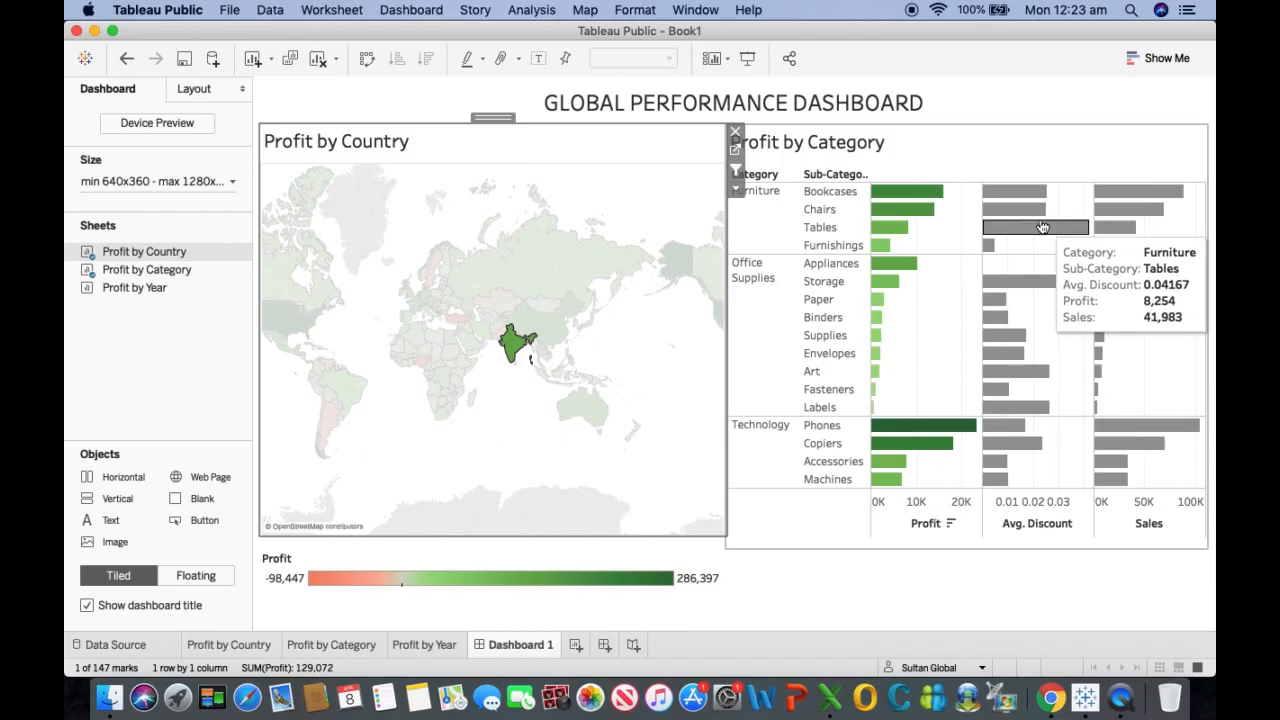
mouse_move(1040, 213)
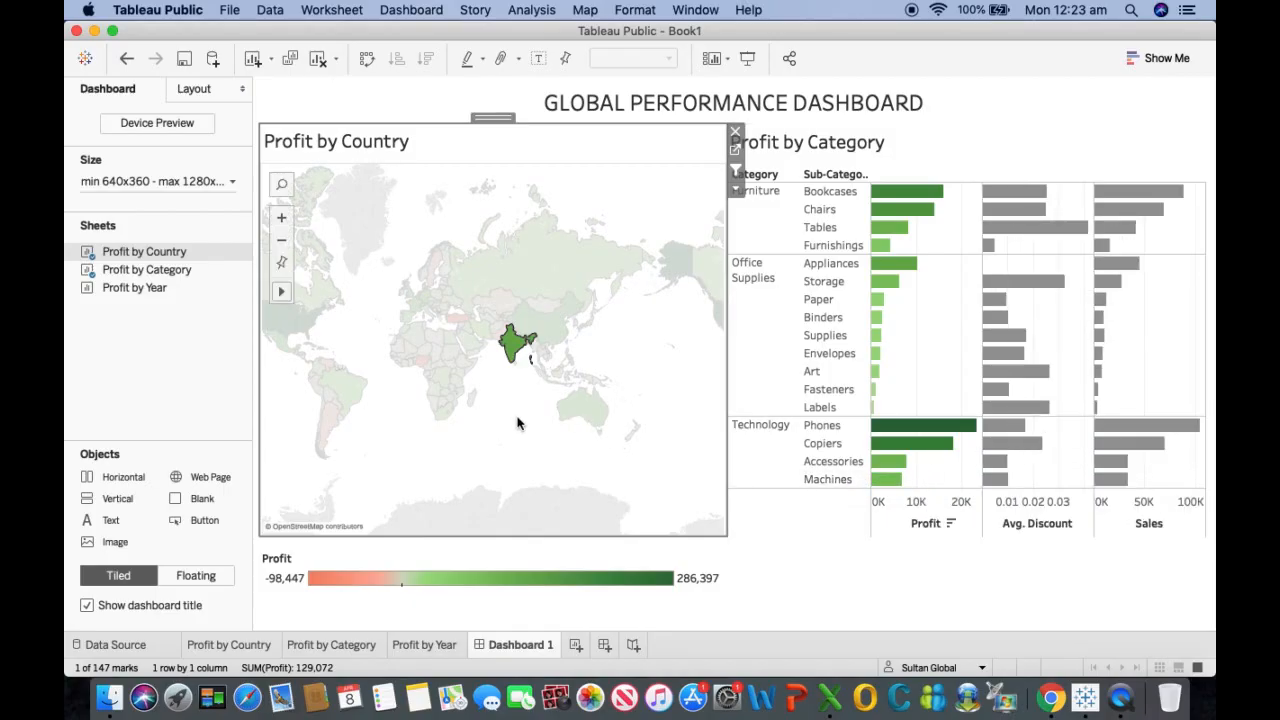
left_click(490, 467)
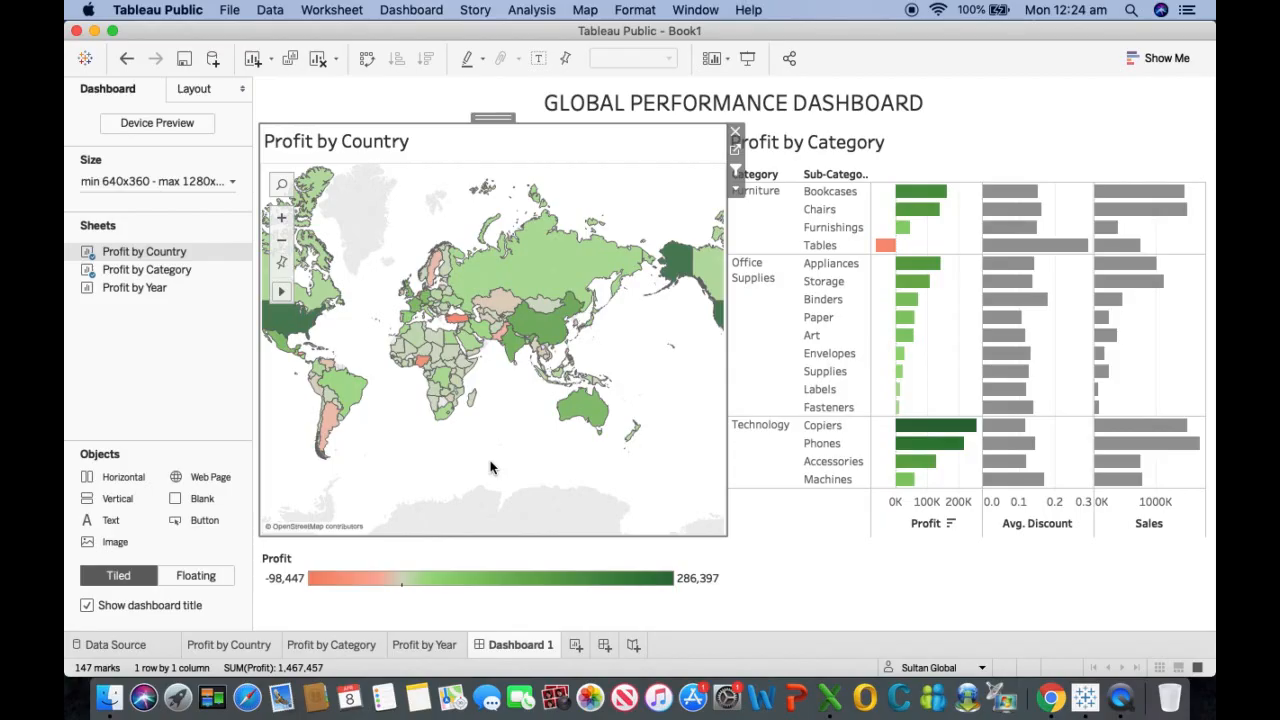
Step: Filter the category chart to Sweden through the map, examine the discounts on its loss-making sub-categories, and clear the selection
mouse_move(434, 271)
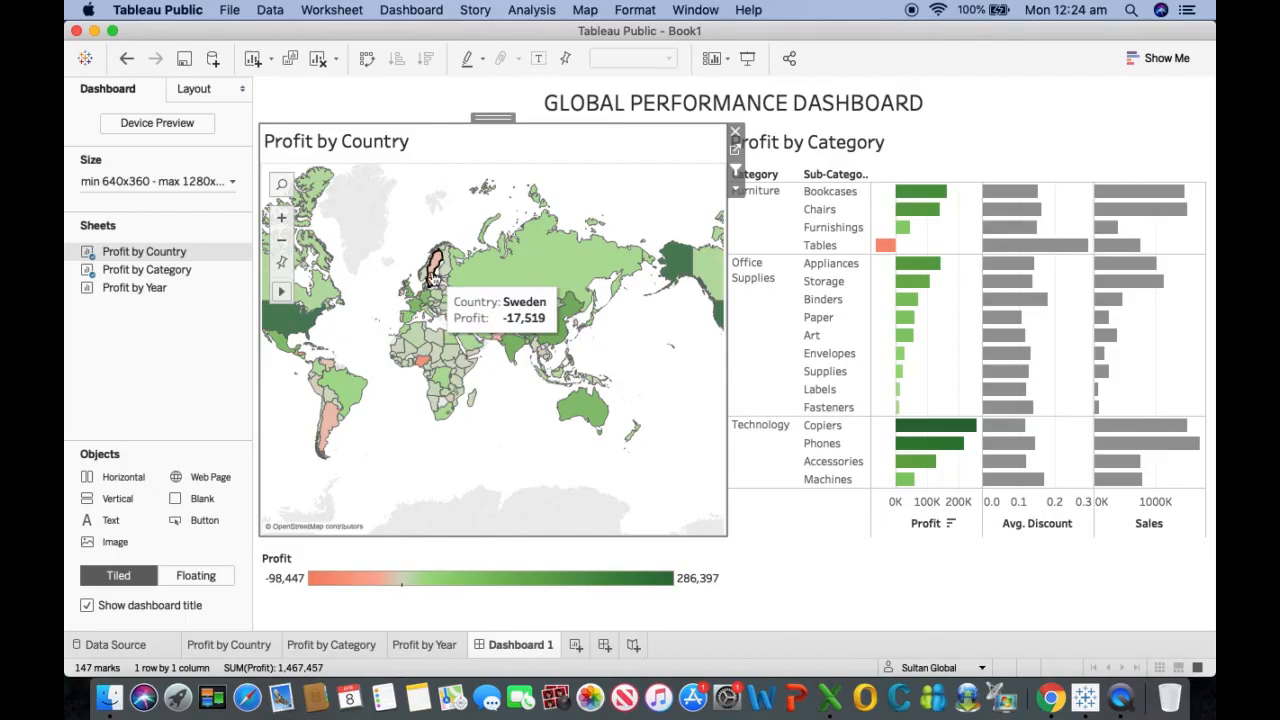
left_click(434, 271)
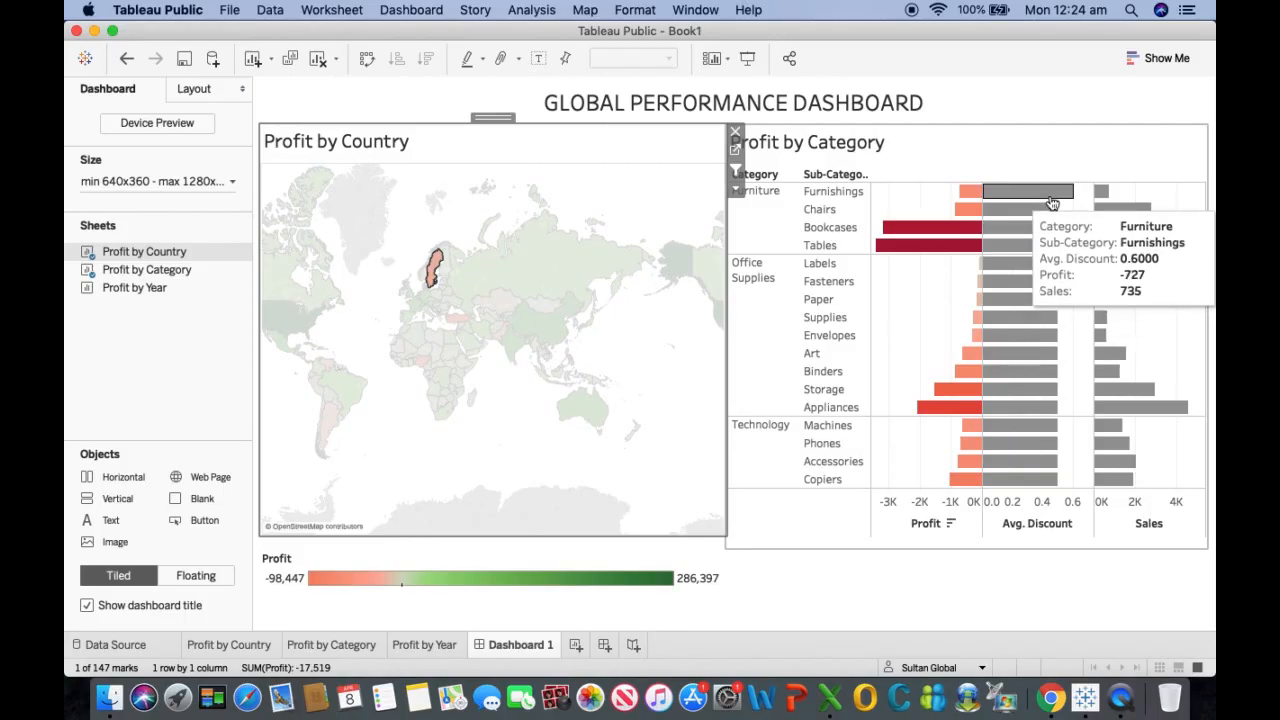
mouse_move(1045, 390)
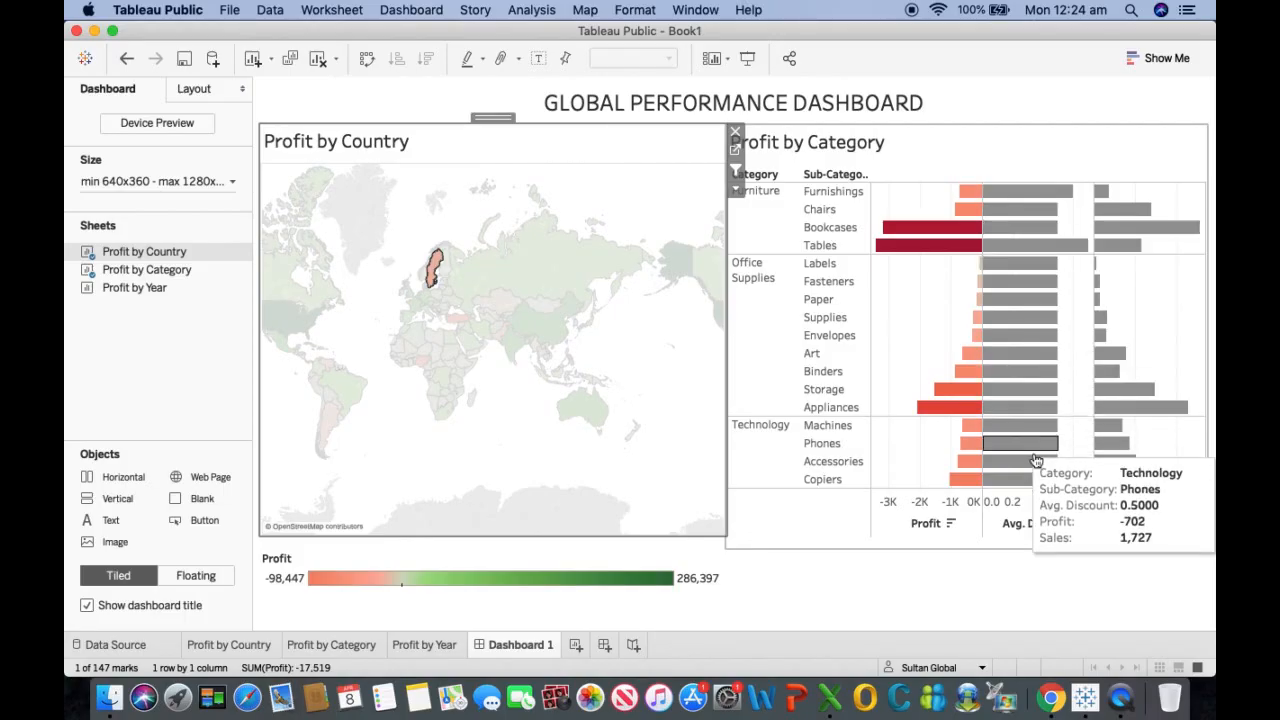
mouse_move(1023, 290)
left_click(511, 440)
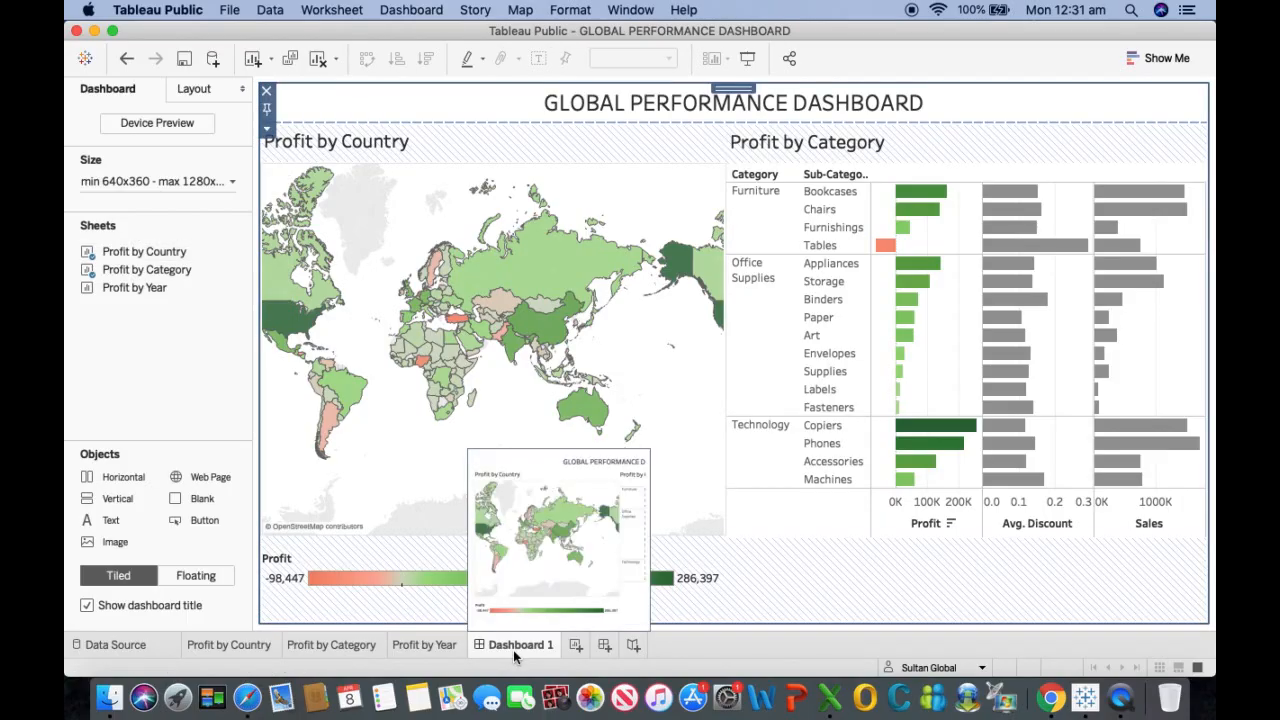
Step: Rename the Dashboard 1 sheet as Global Performance Dashboard
double_click(514, 645)
type("Global Performance ")
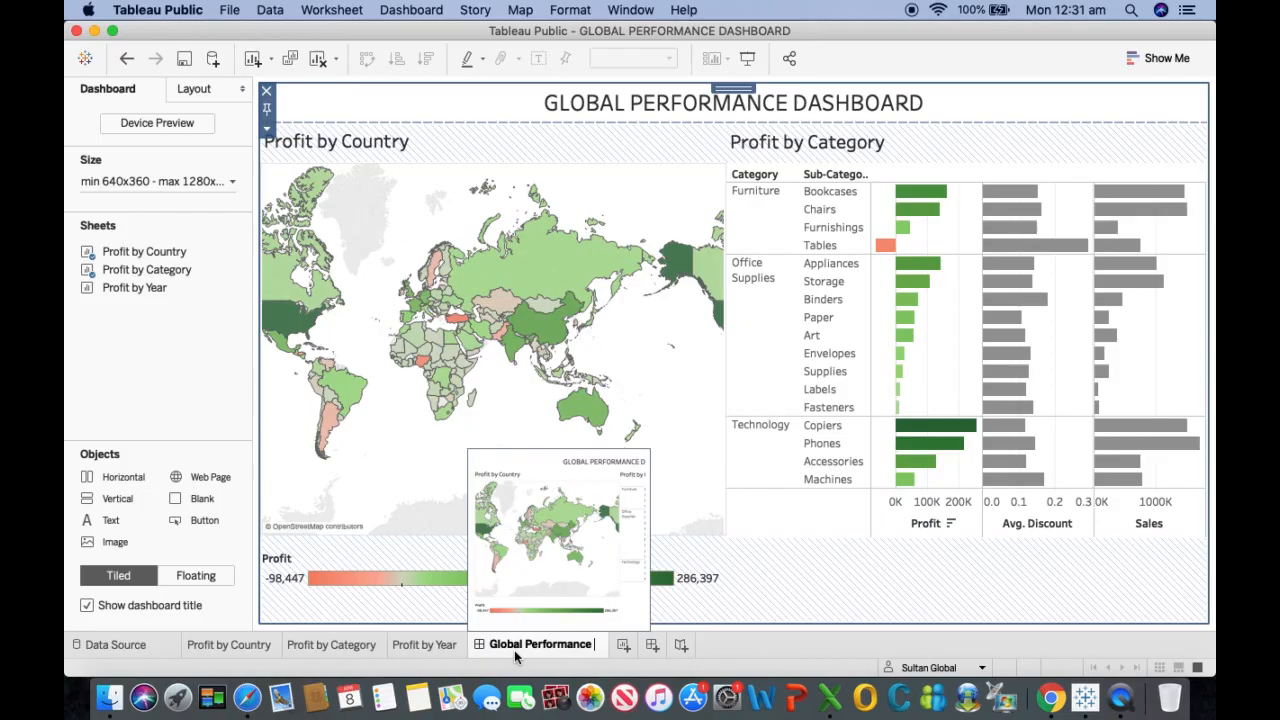
type("Dashboard")
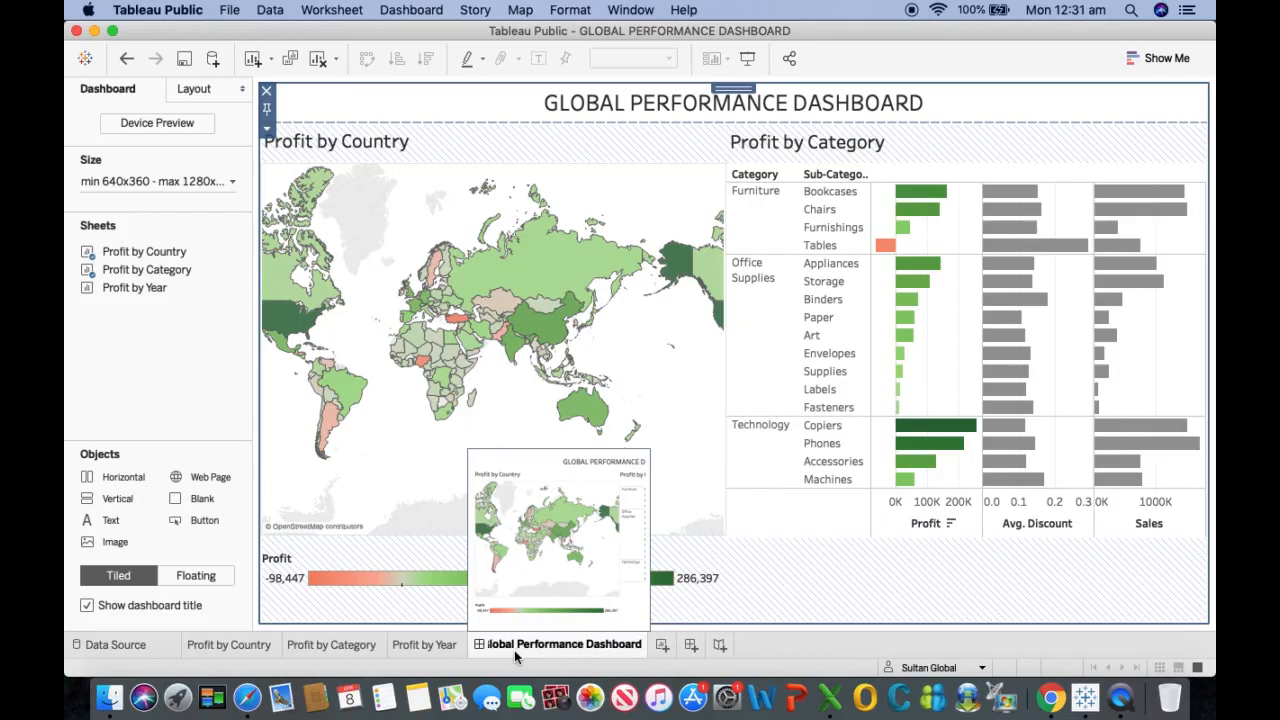
left_click(758, 486)
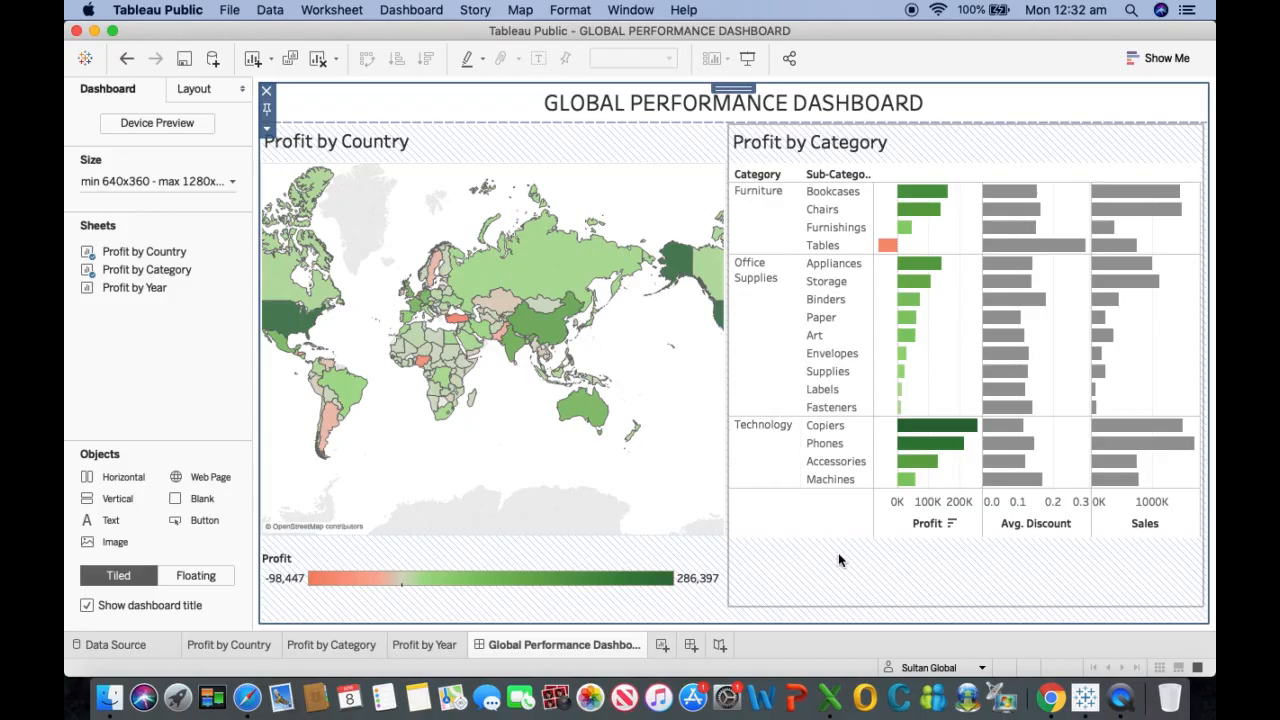
Step: Publish the workbook to Tableau Public under the title GLOBAL PERFORMANCE DASHBOARD and dismiss the publish notice on its web page
left_click(229, 10)
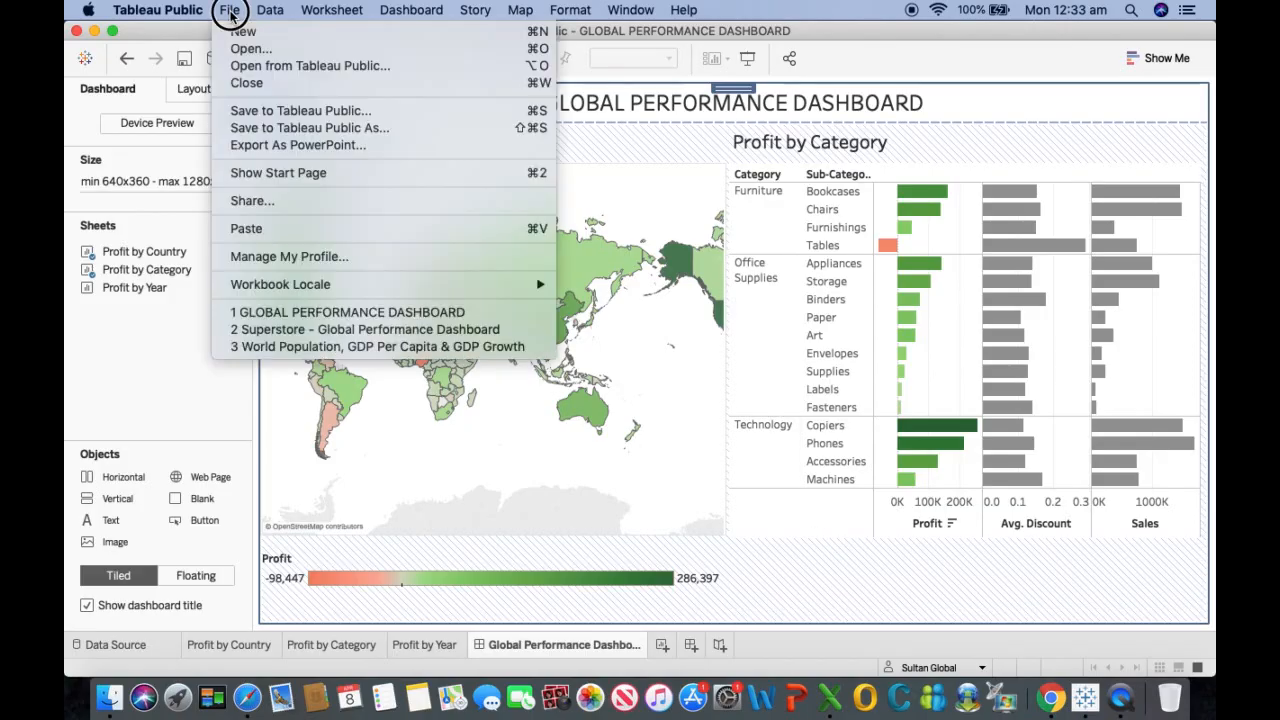
left_click(296, 128)
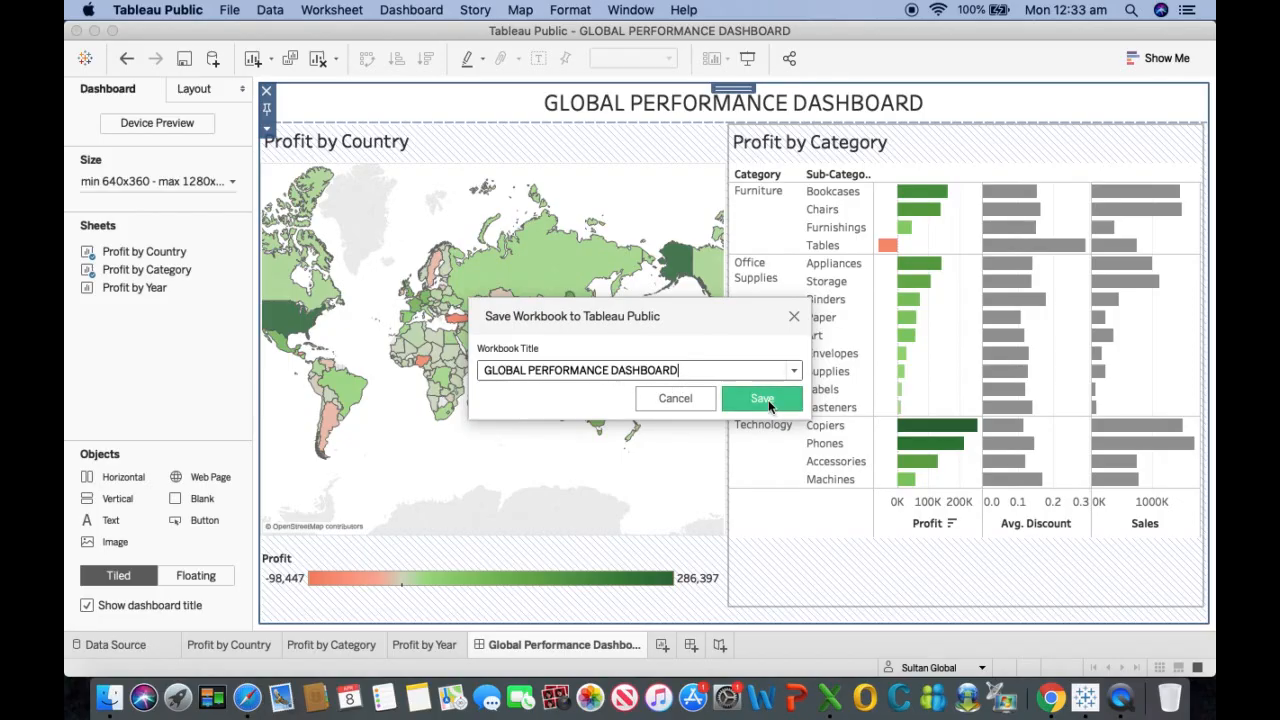
left_click(762, 399)
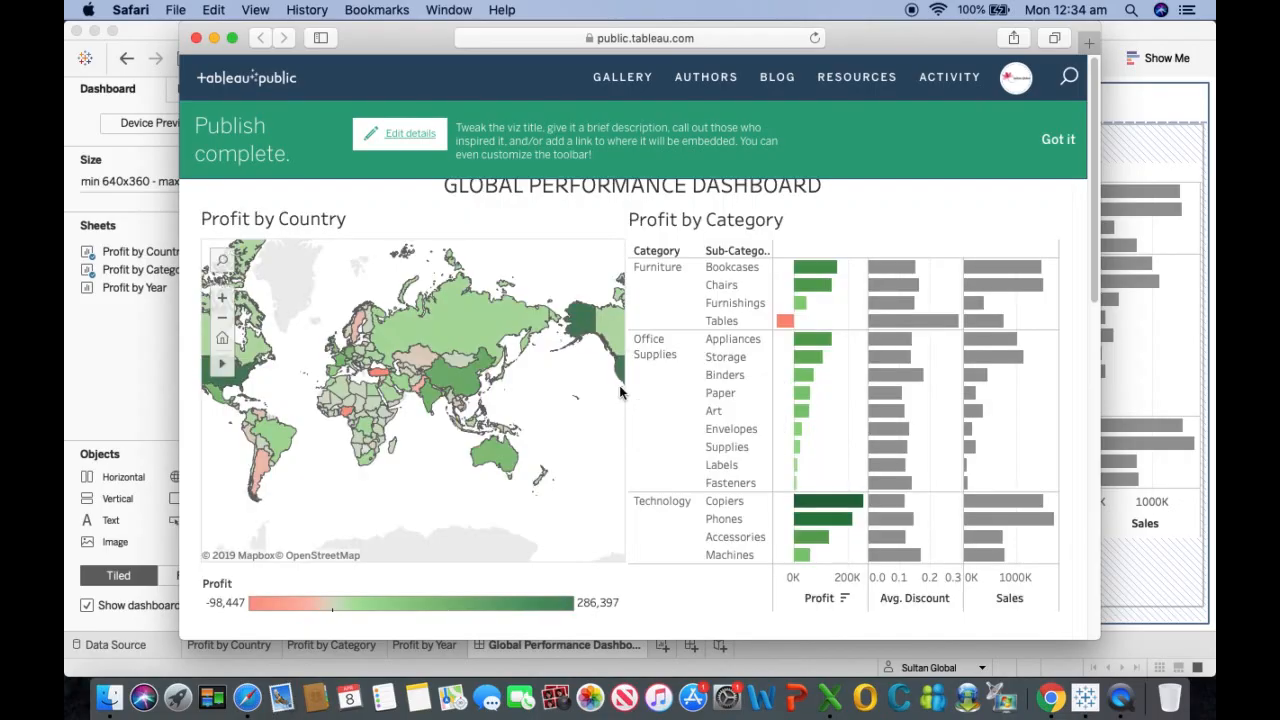
left_click(1057, 145)
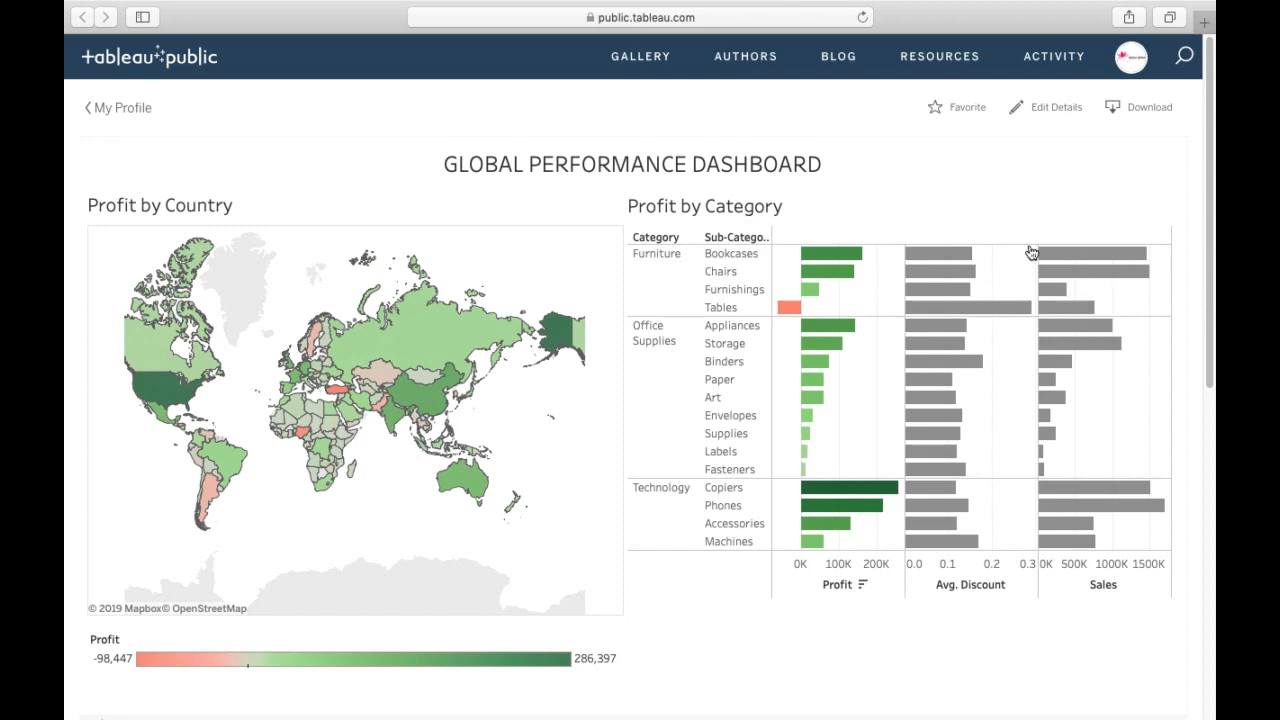
Step: On the published dashboard, filter the category chart to Turkey through the map, examine its profits and average discounts, and clear the selection
scroll(982, 410, "down", 2)
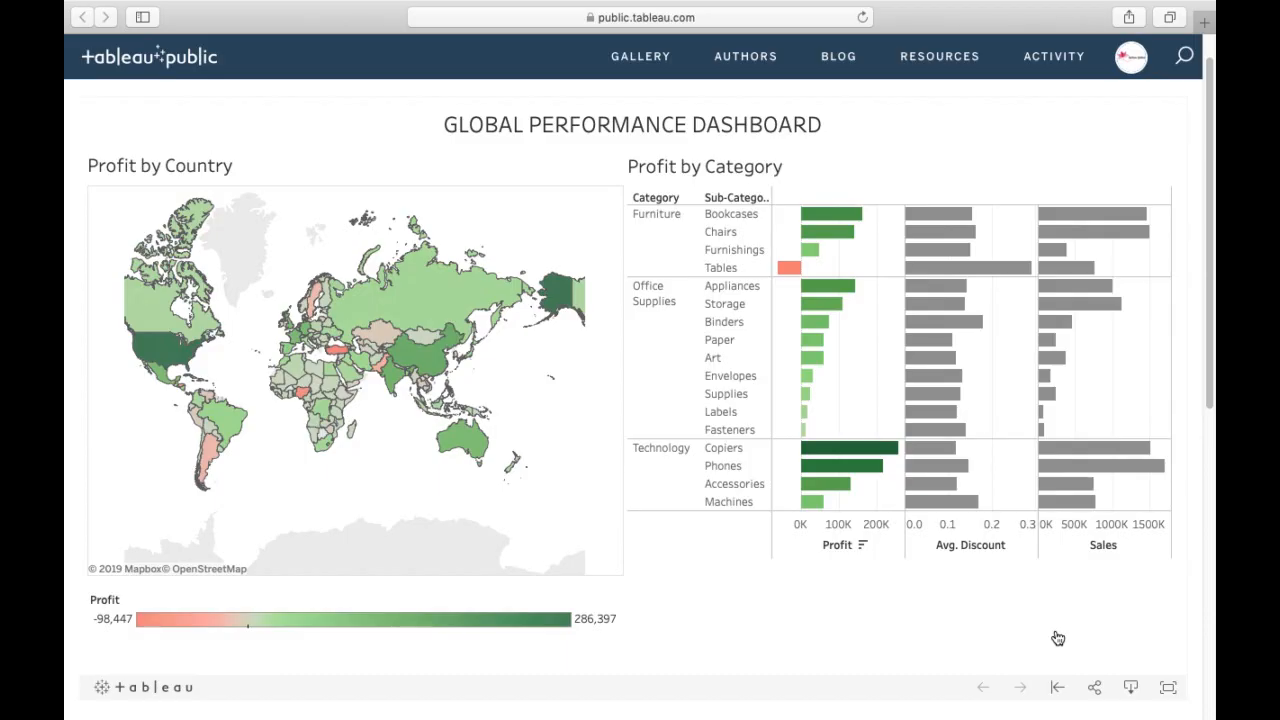
scroll(1062, 645, "down", 5)
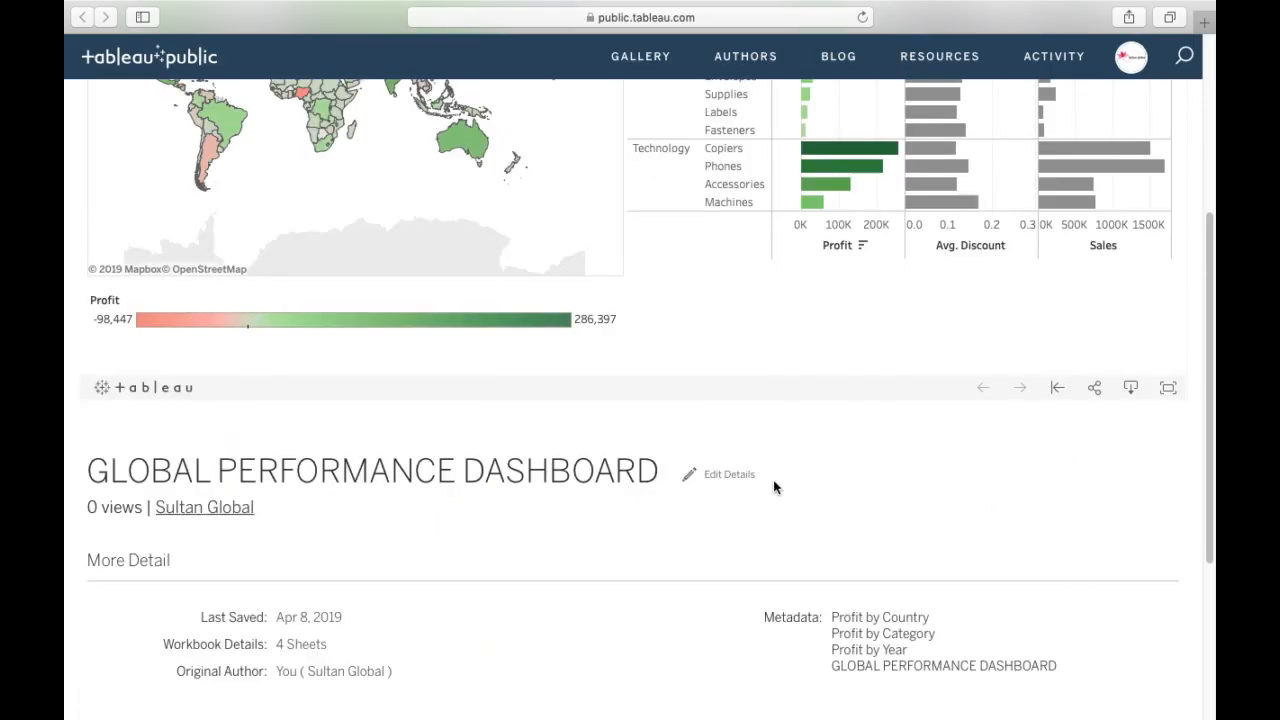
scroll(774, 486, "up", 5)
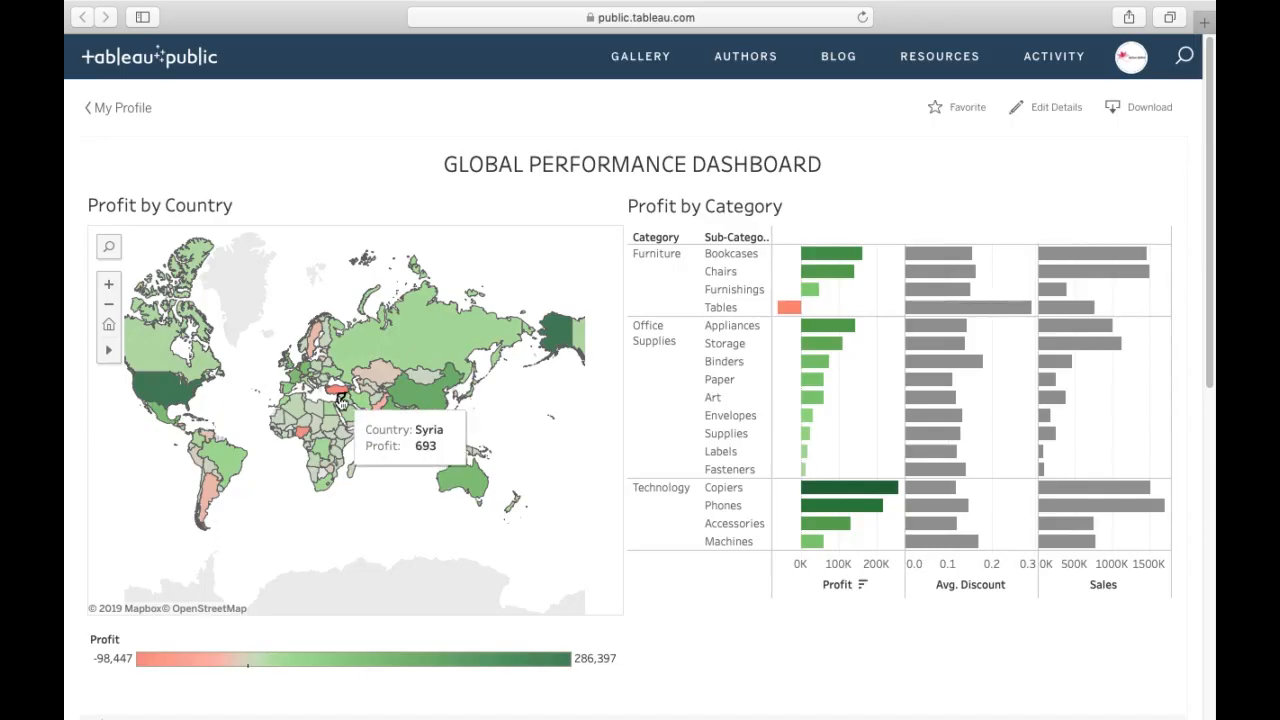
mouse_move(338, 395)
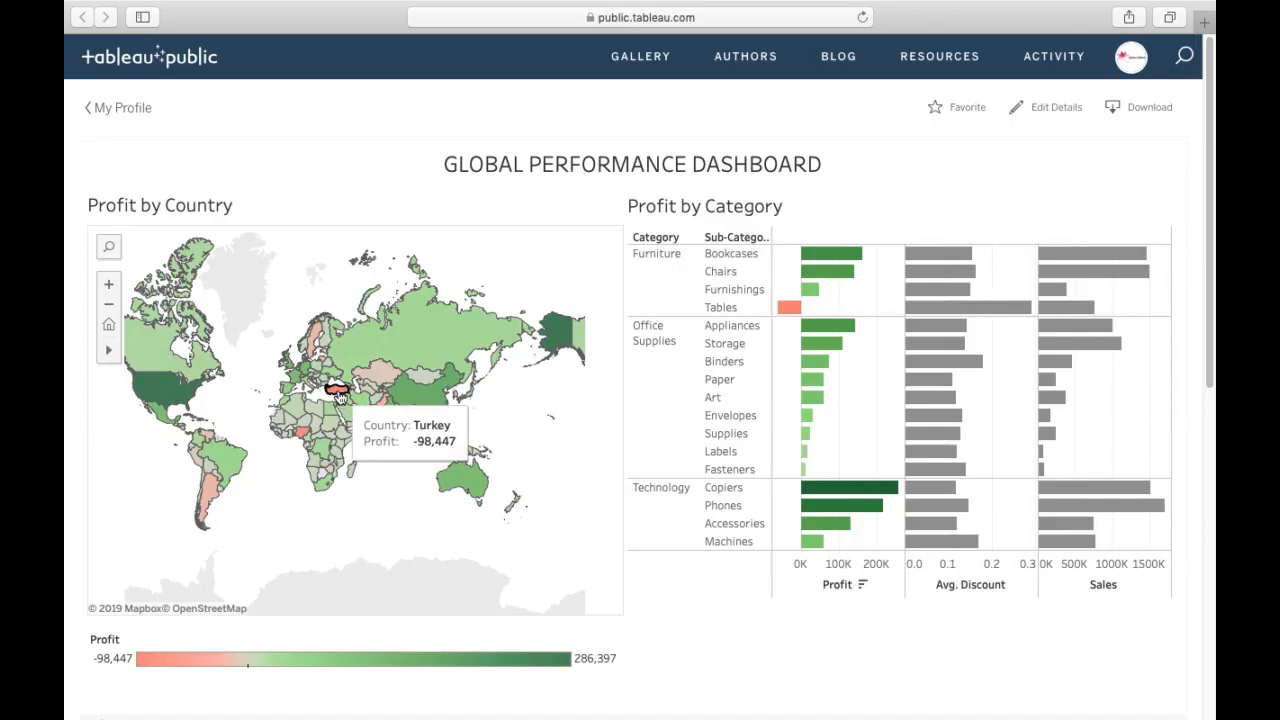
left_click(339, 396)
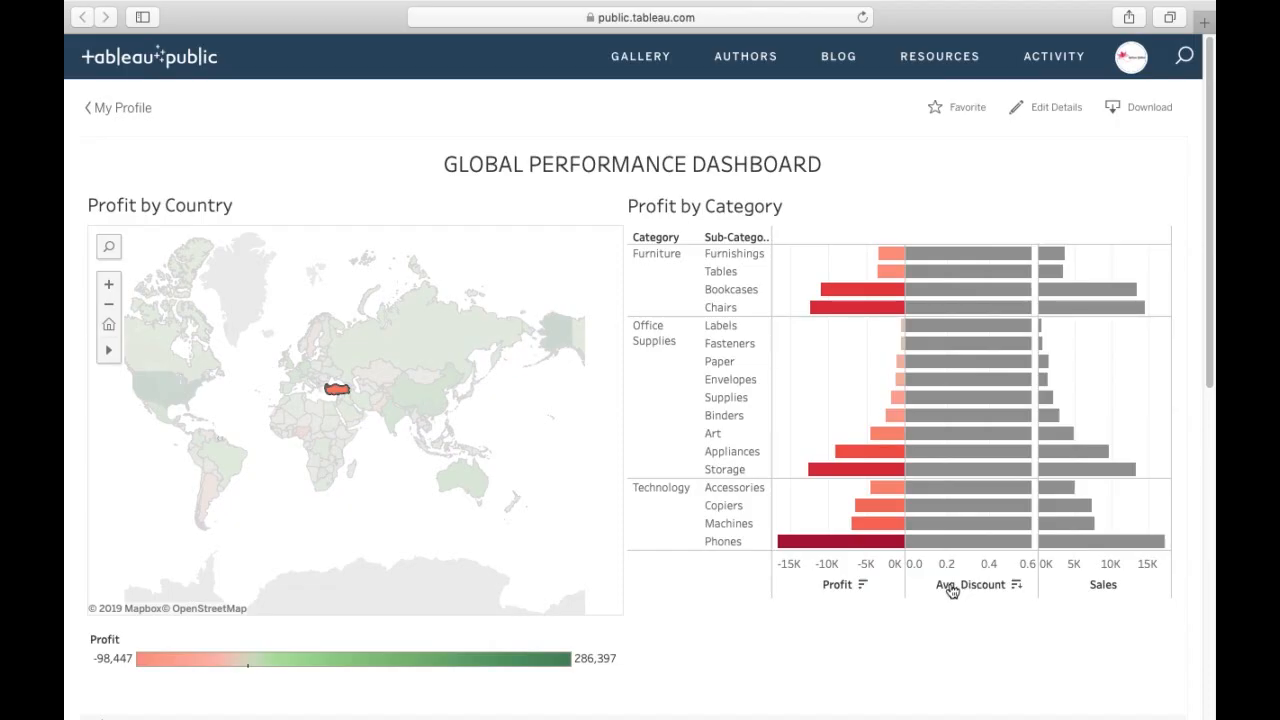
left_click(398, 511)
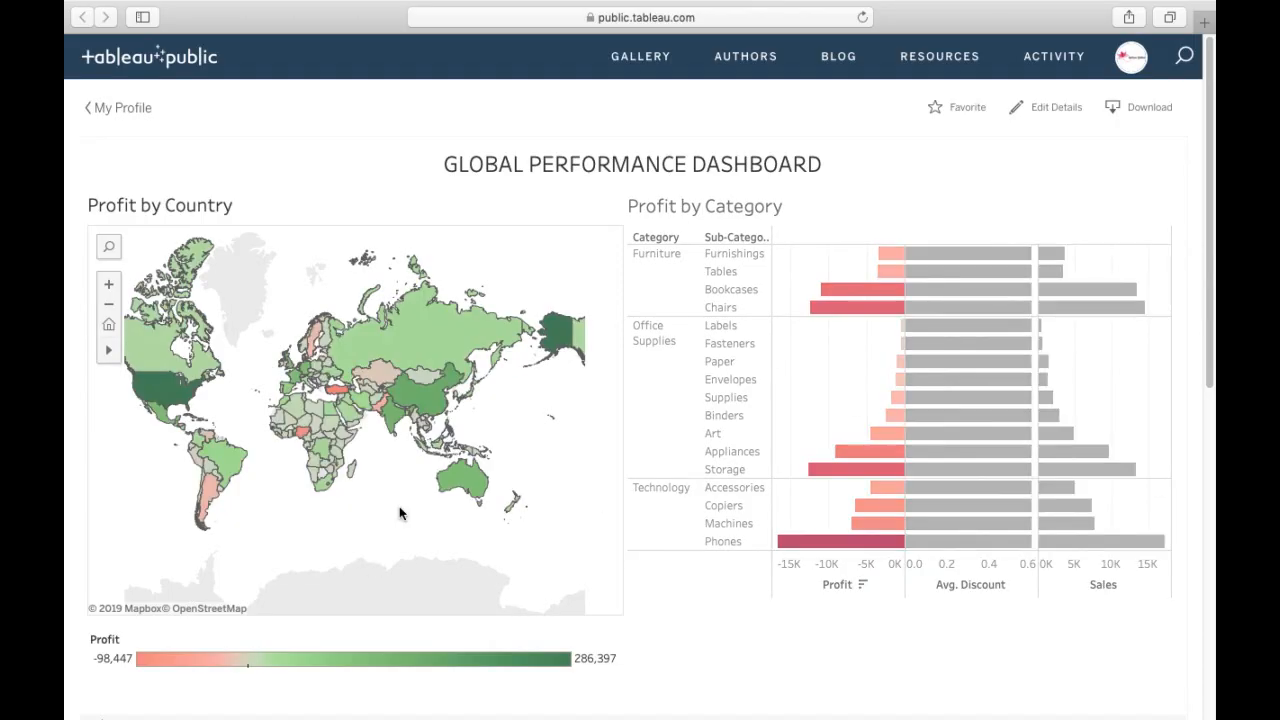
left_click(312, 343)
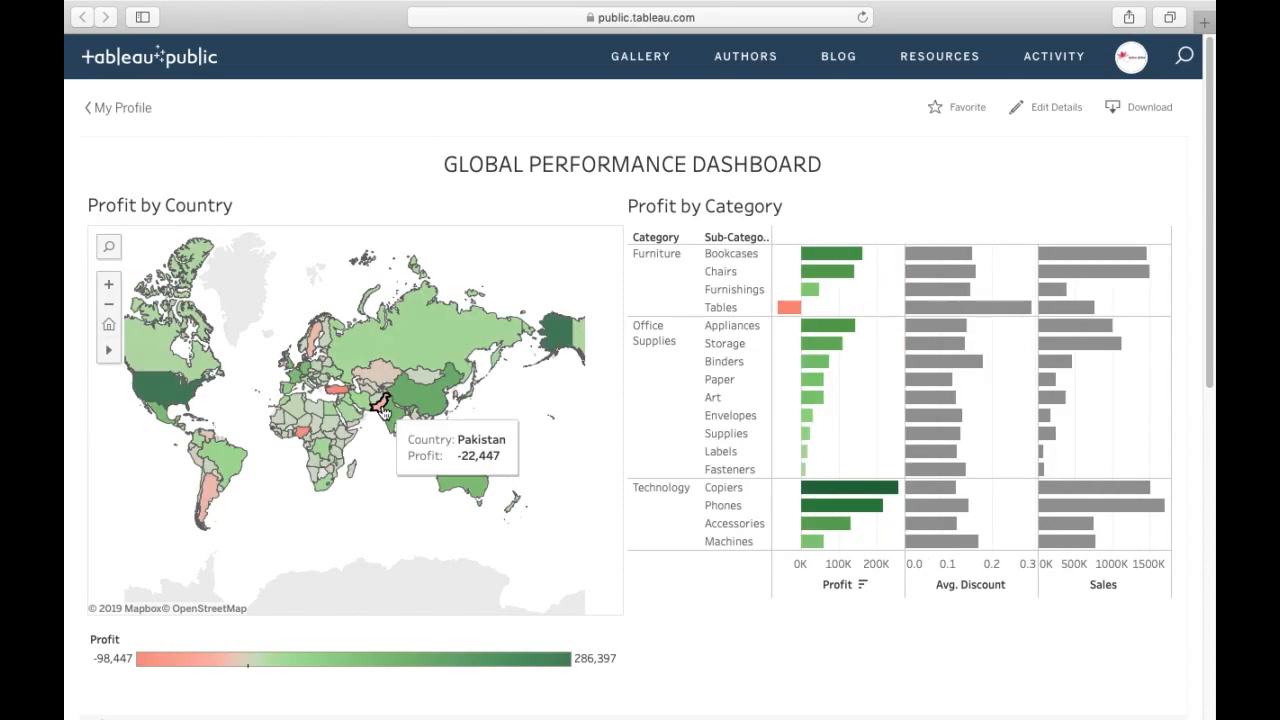
Step: Filter the published category chart to Pakistan through the map, compare sub-category discounts with profits, and clear the selection
left_click(381, 410)
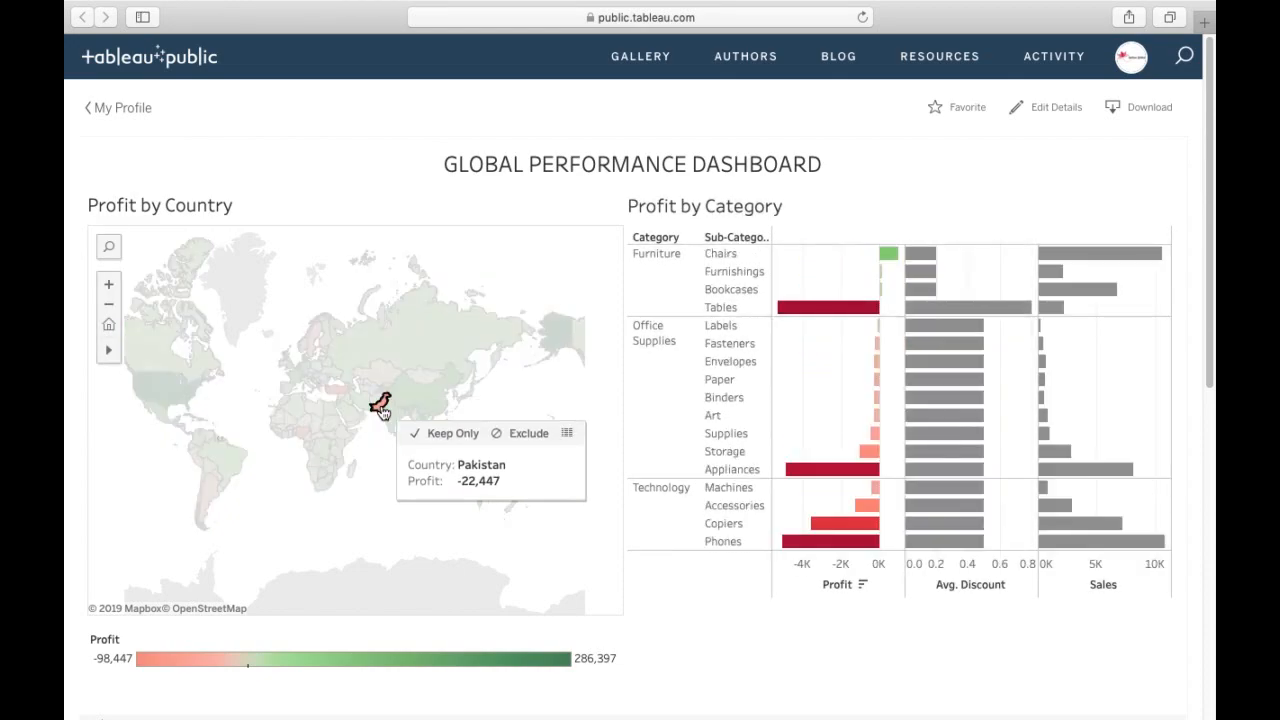
mouse_move(955, 314)
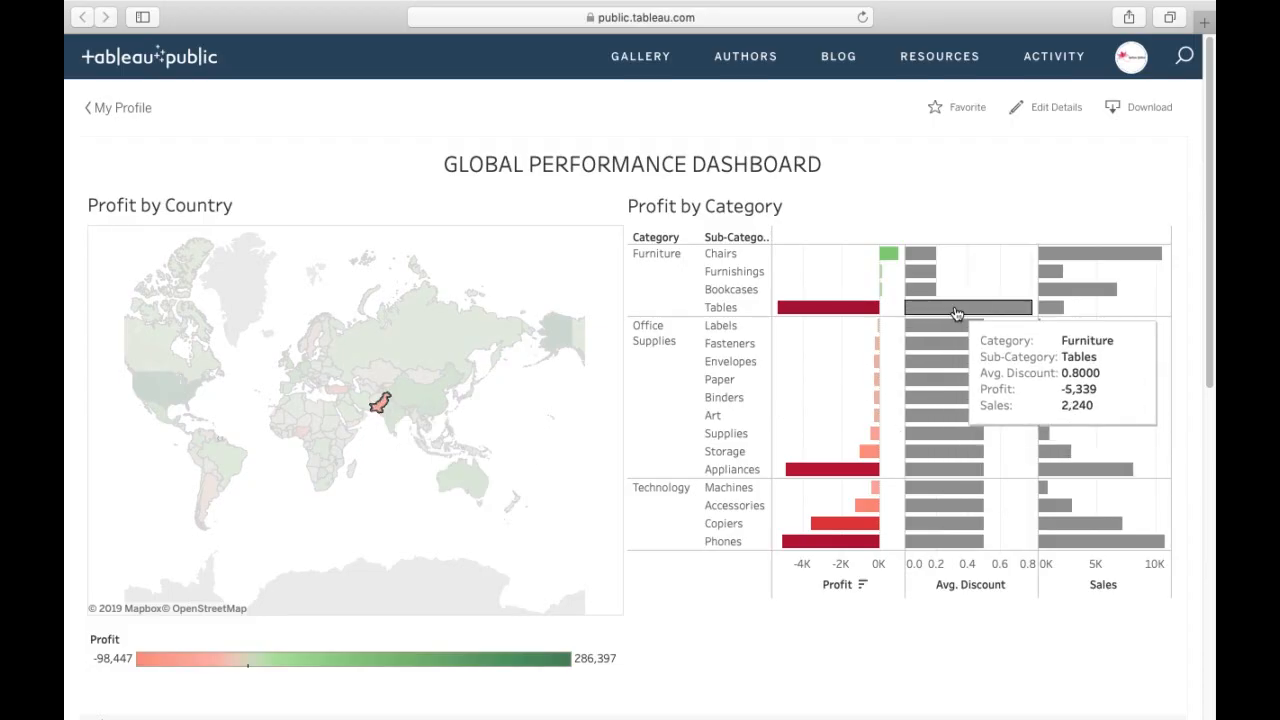
mouse_move(951, 444)
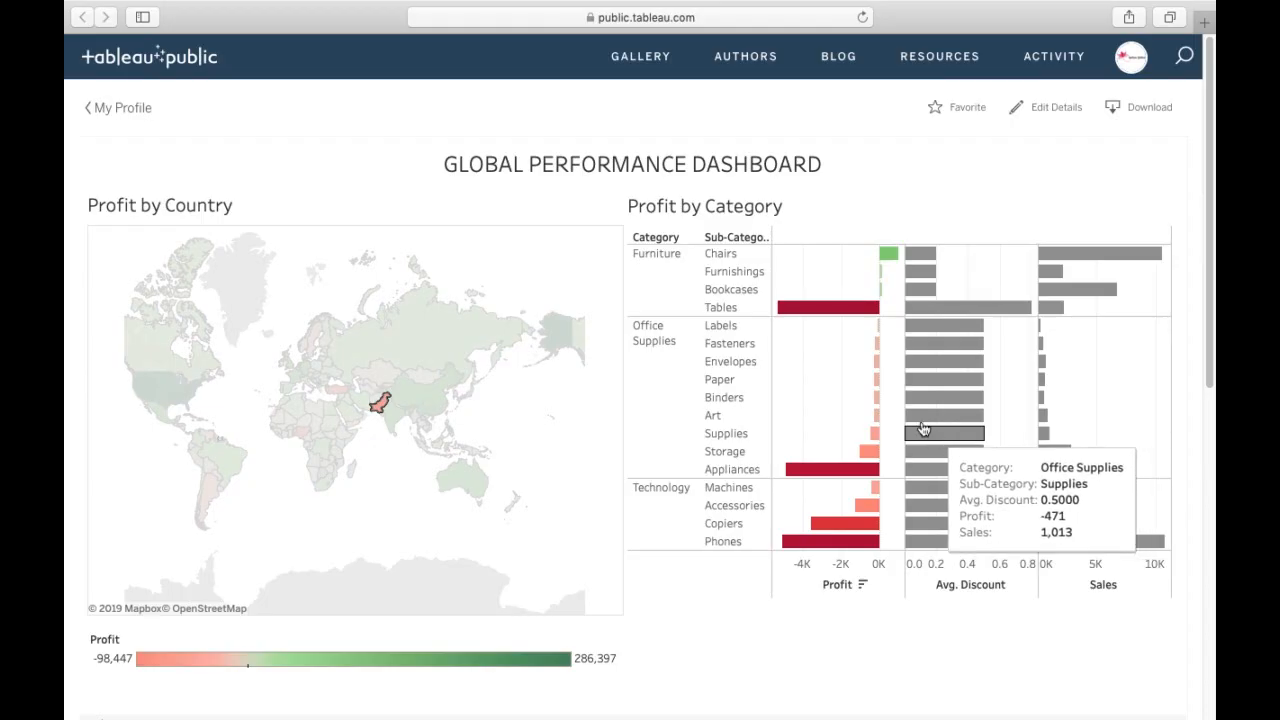
mouse_move(869, 521)
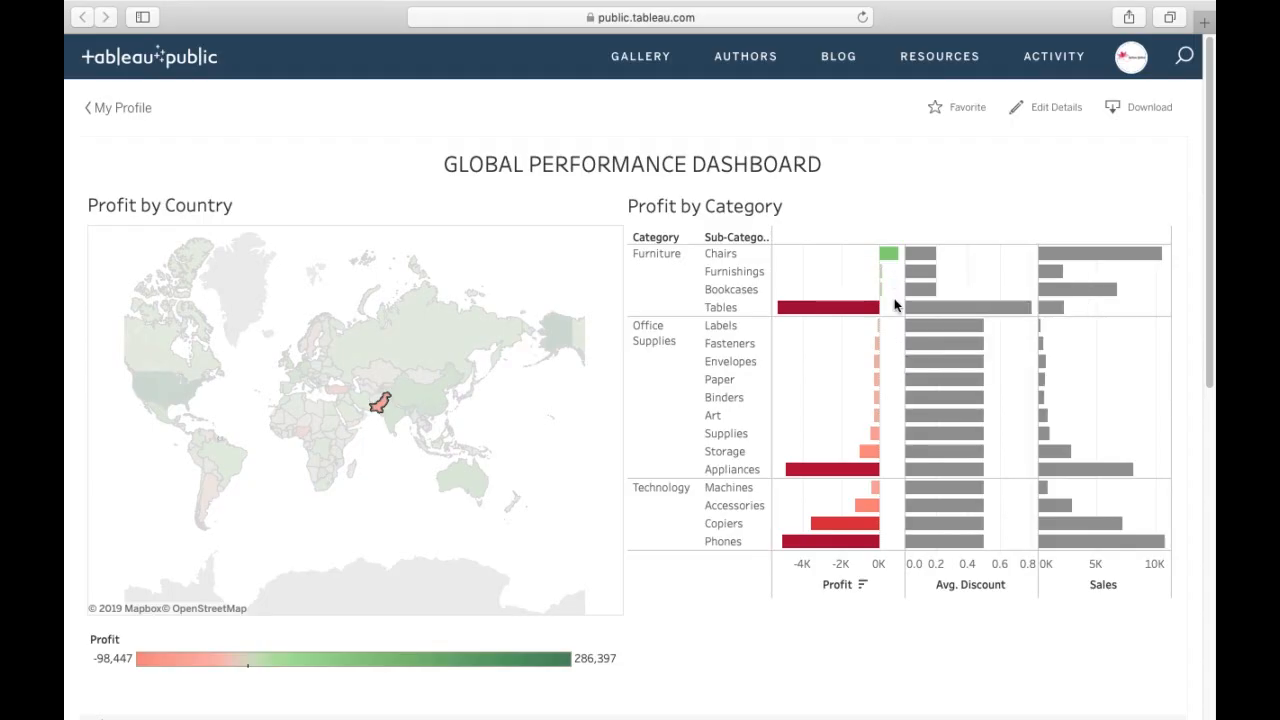
mouse_move(883, 285)
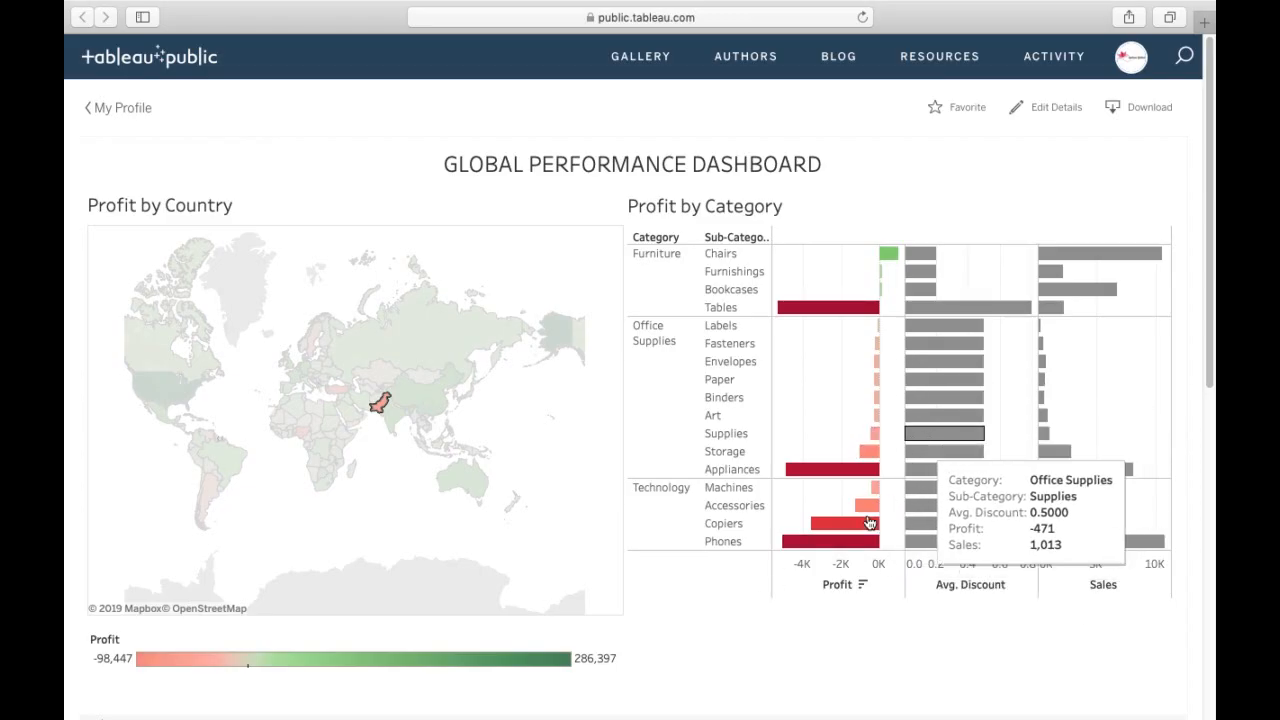
left_click(765, 638)
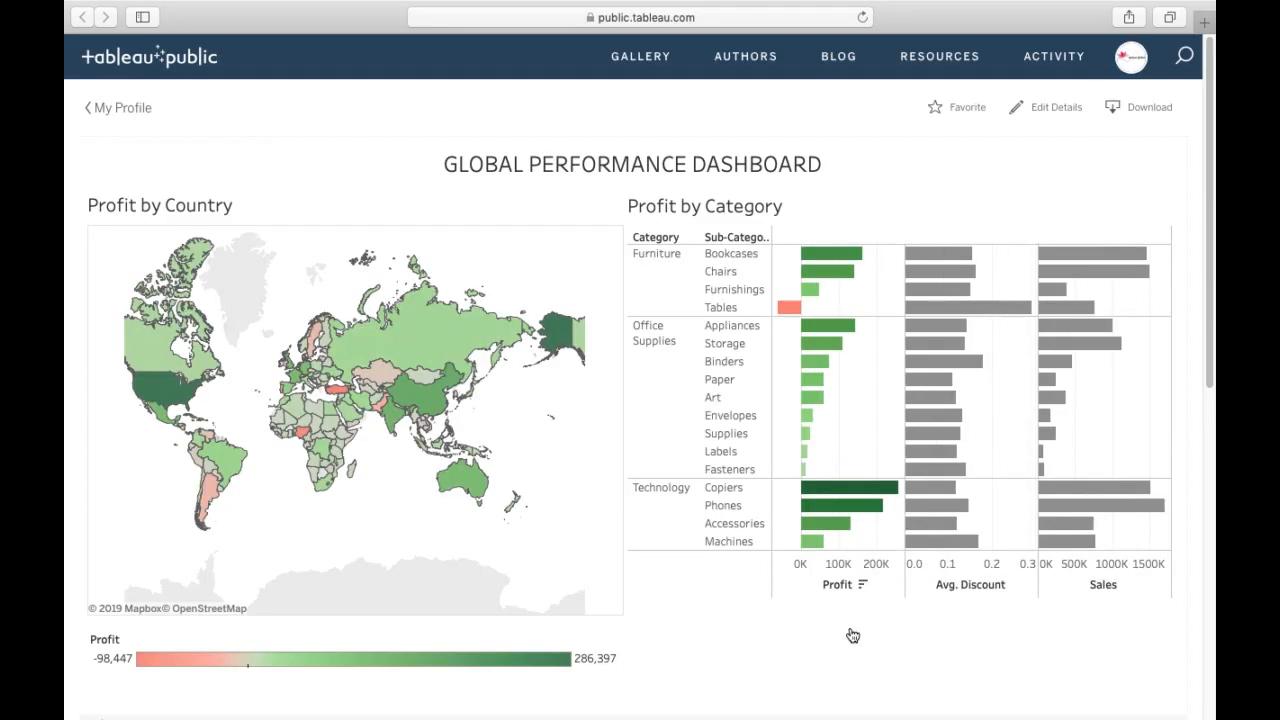